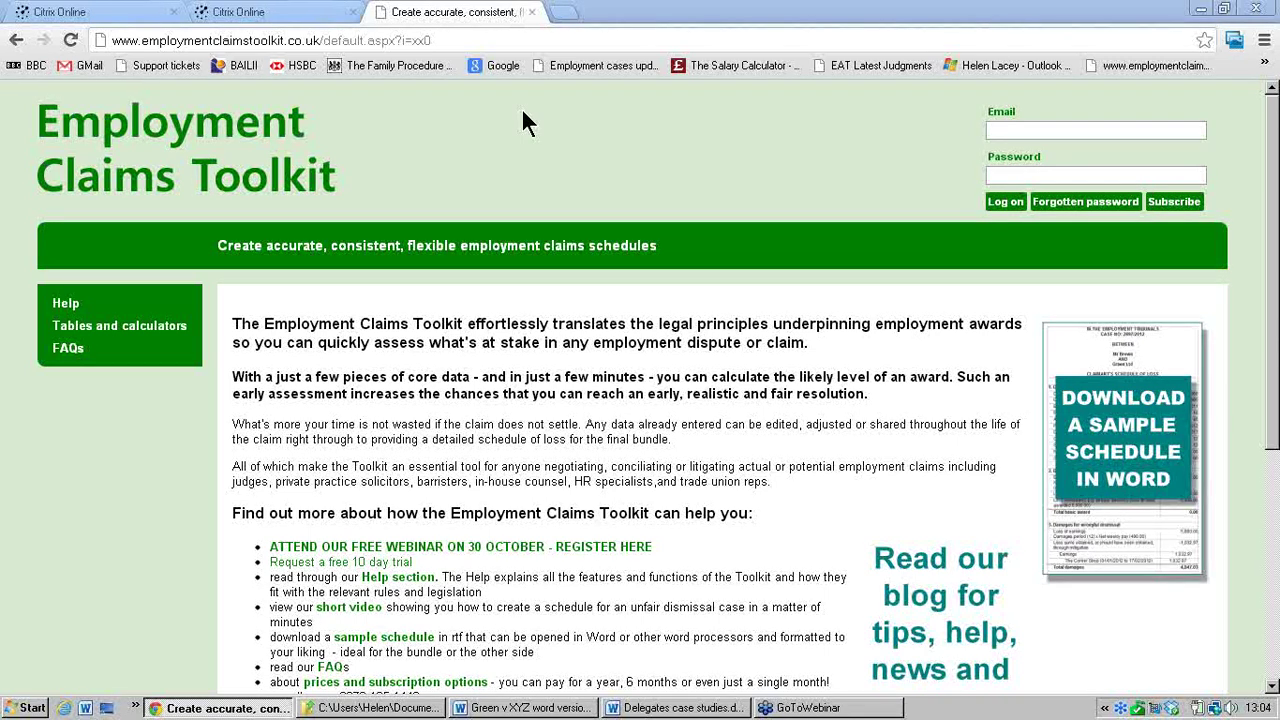
# - Log on to the Employment Claims Toolkit with the account's e-mail address and password
pyautogui.click(1015, 128)
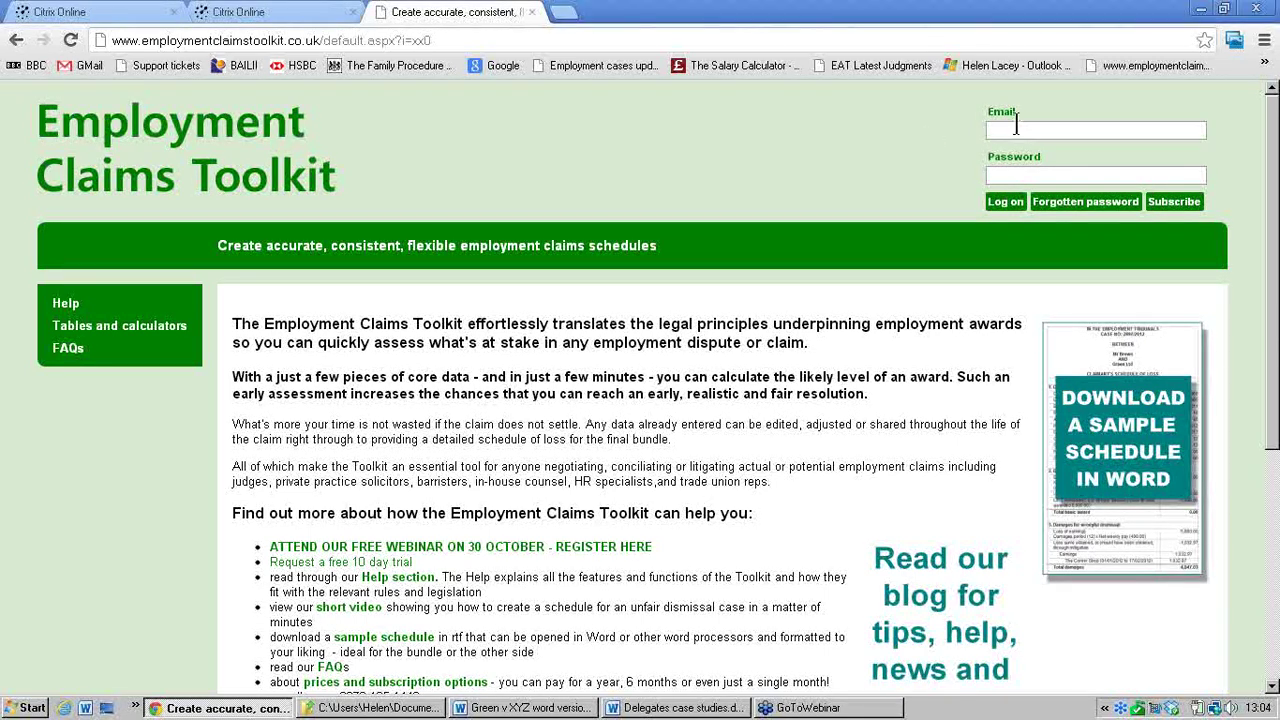
pyautogui.write('helen')
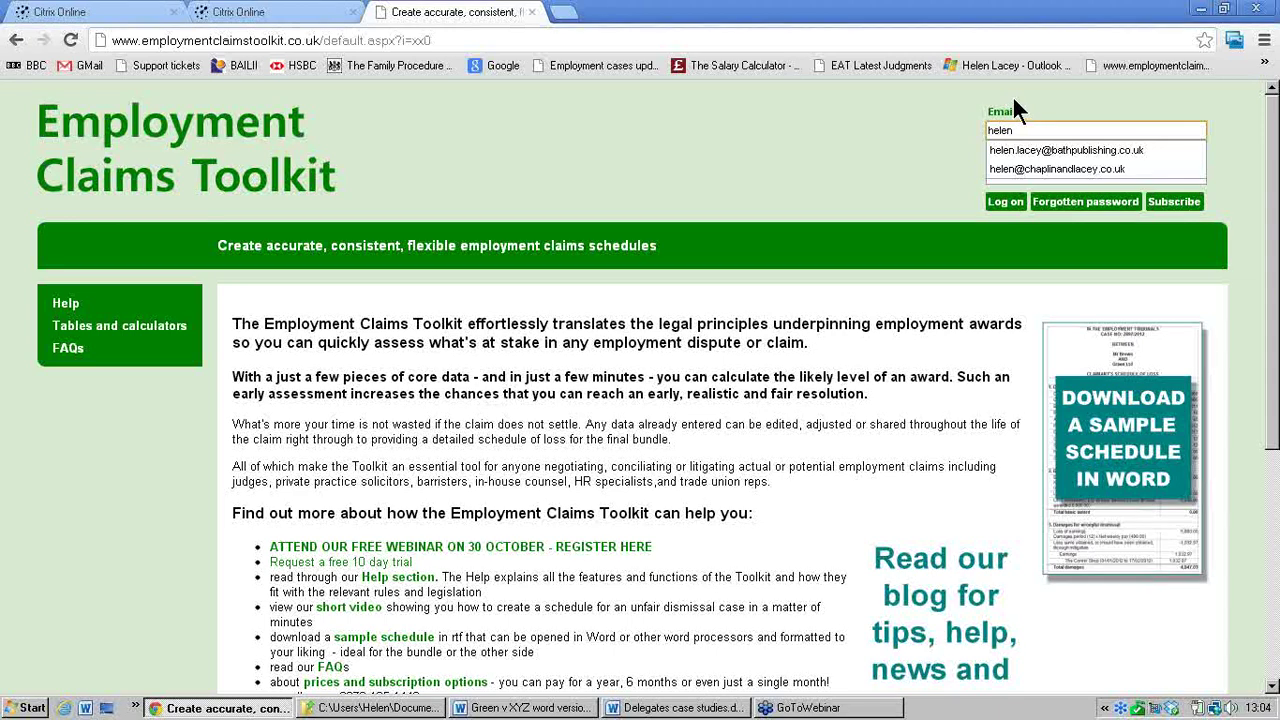
pyautogui.click(1063, 150)
pyautogui.click(1060, 175)
pyautogui.write('*******')
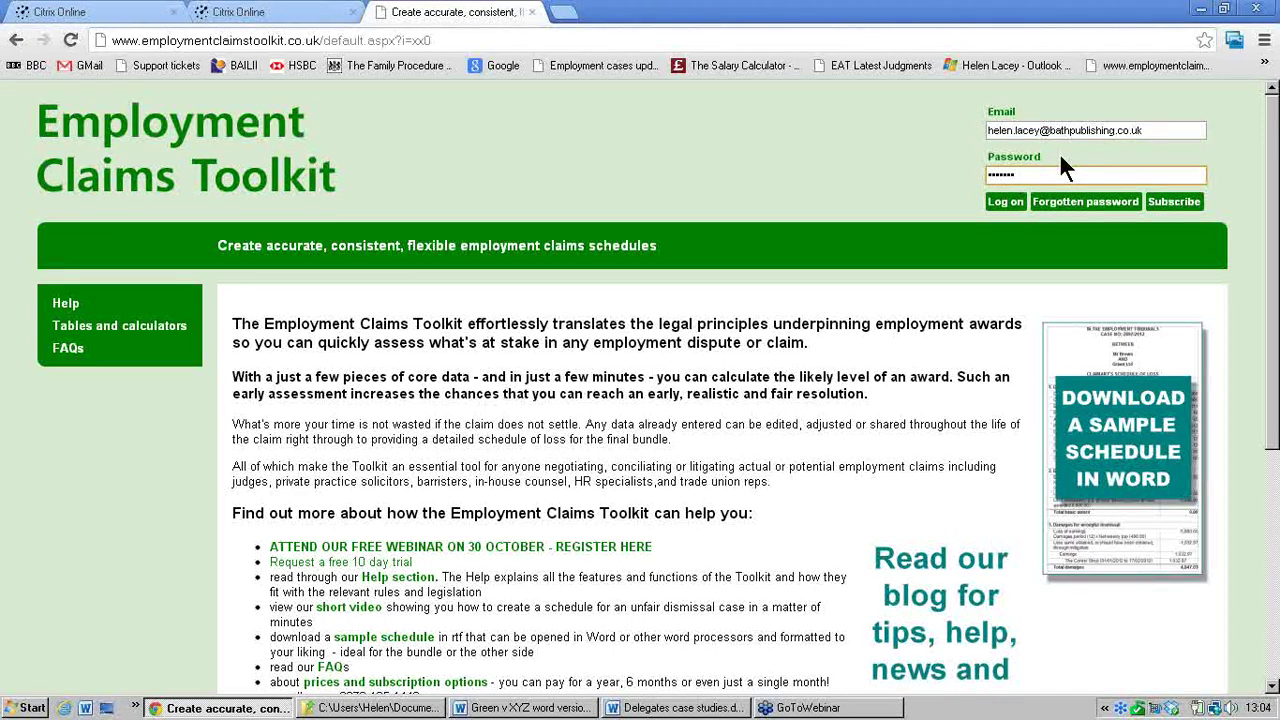
pyautogui.click(1018, 203)
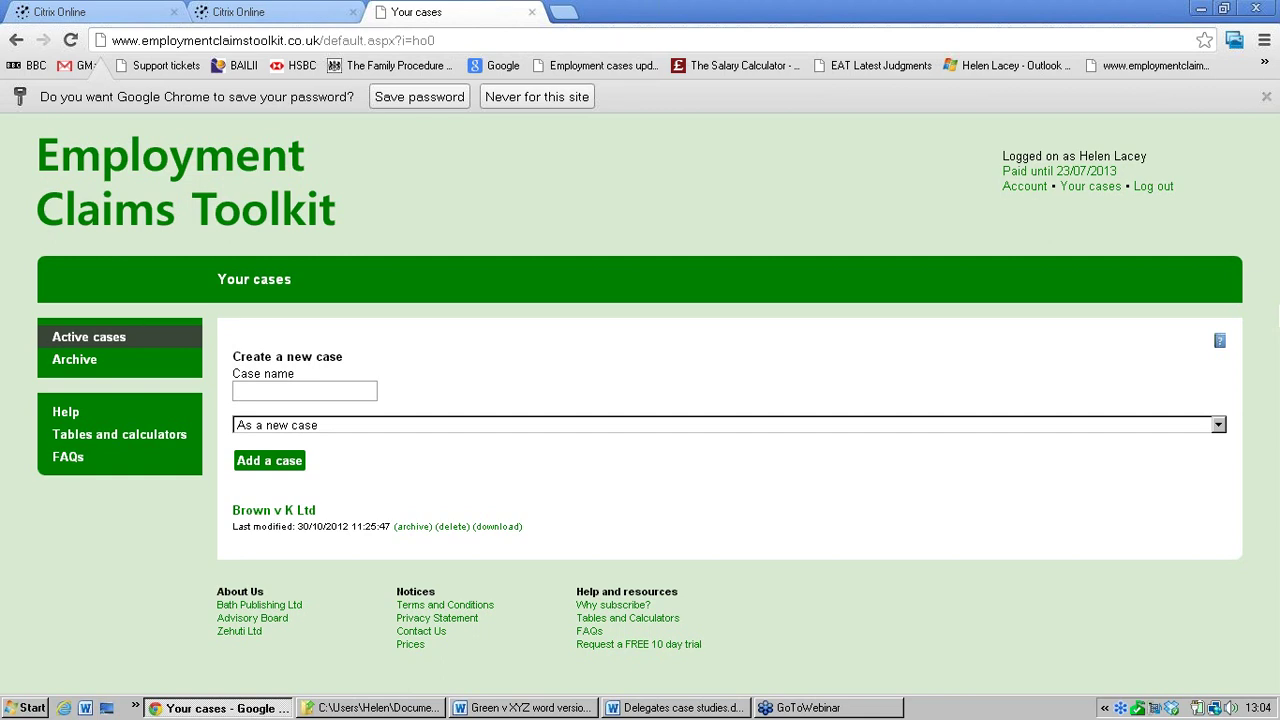
# - Review the subscription payment options and the account details, then return to the list of cases
pyautogui.click(1086, 175)
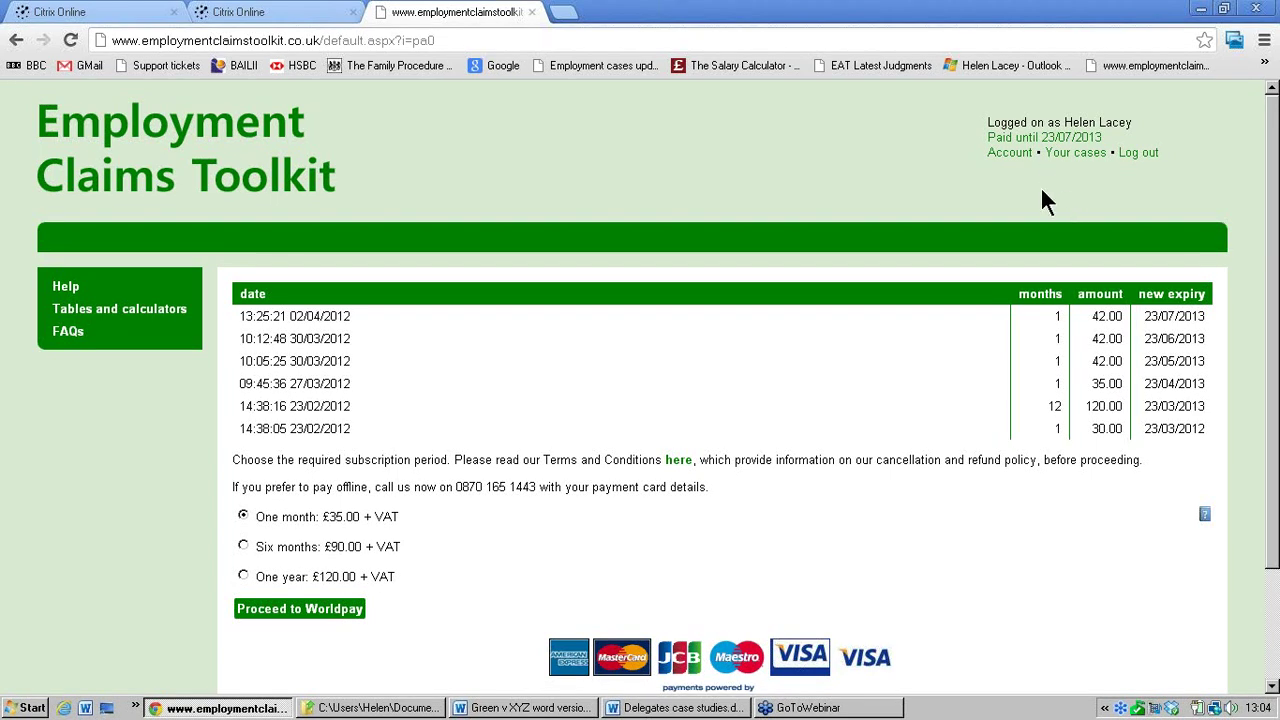
pyautogui.click(1015, 157)
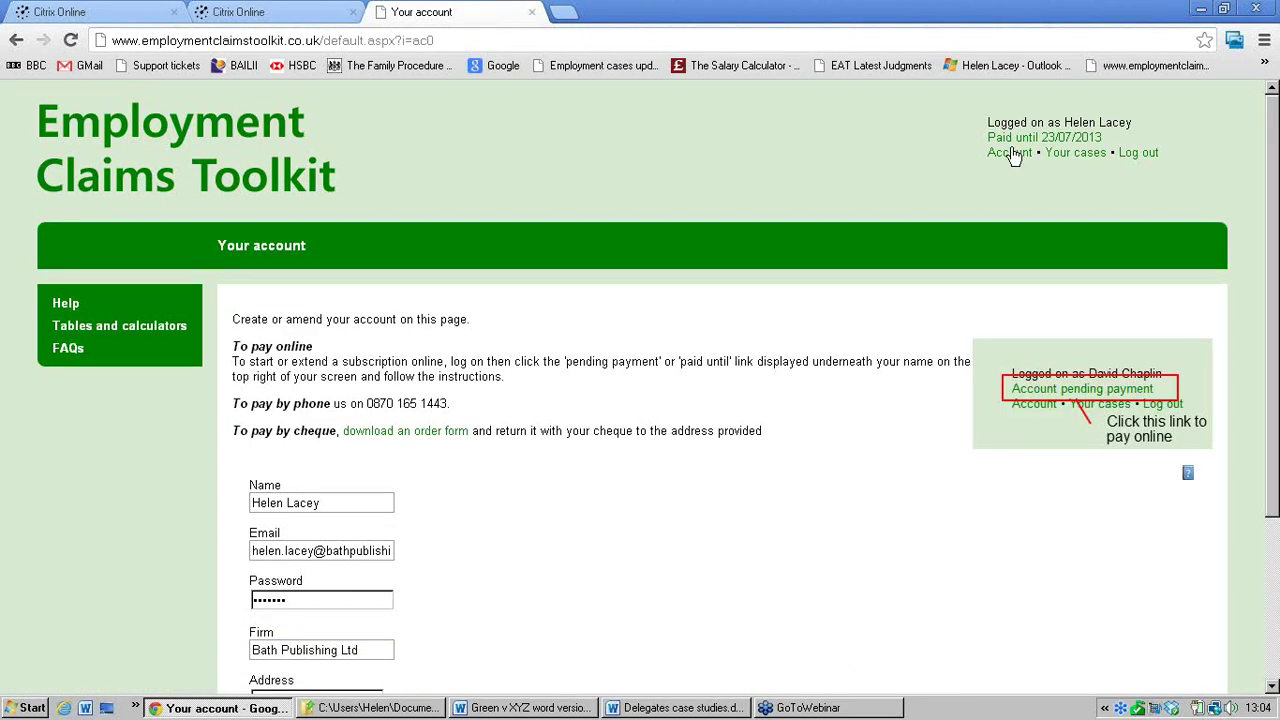
pyautogui.moveTo(1275, 188); pyautogui.dragTo(1270, 275)
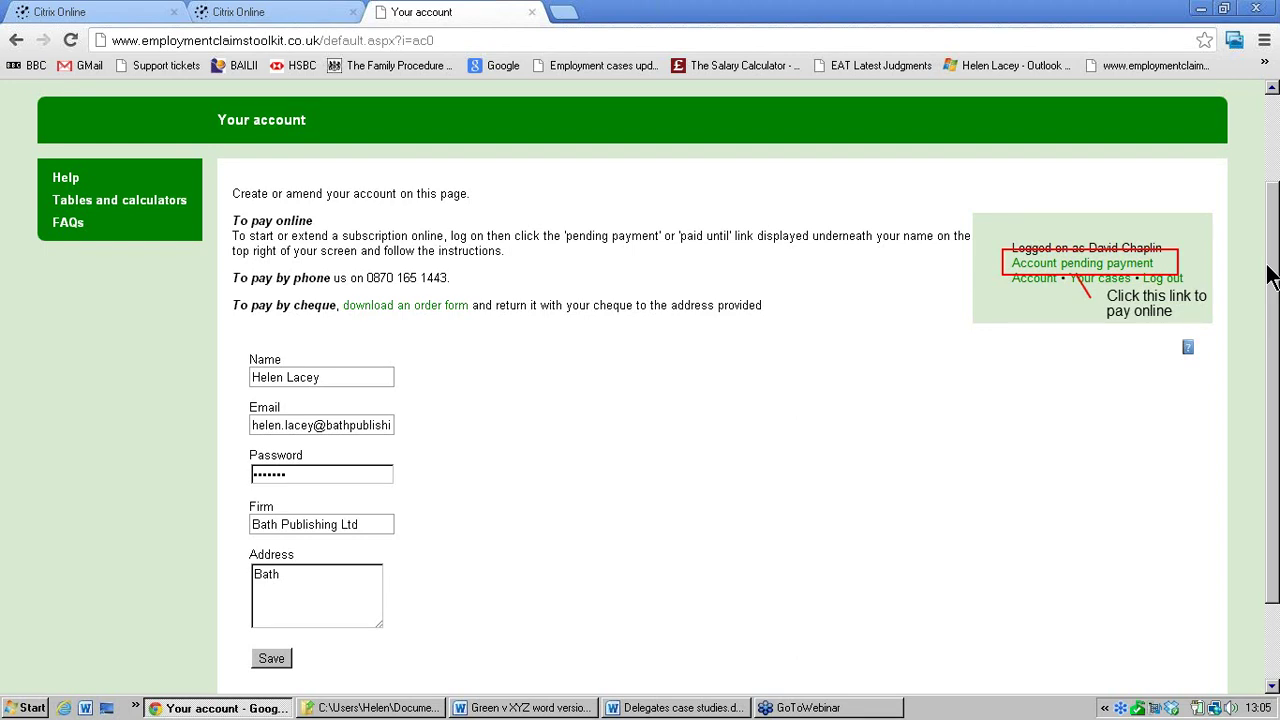
pyautogui.scroll(2, 1077, 162)
pyautogui.click(1076, 155)
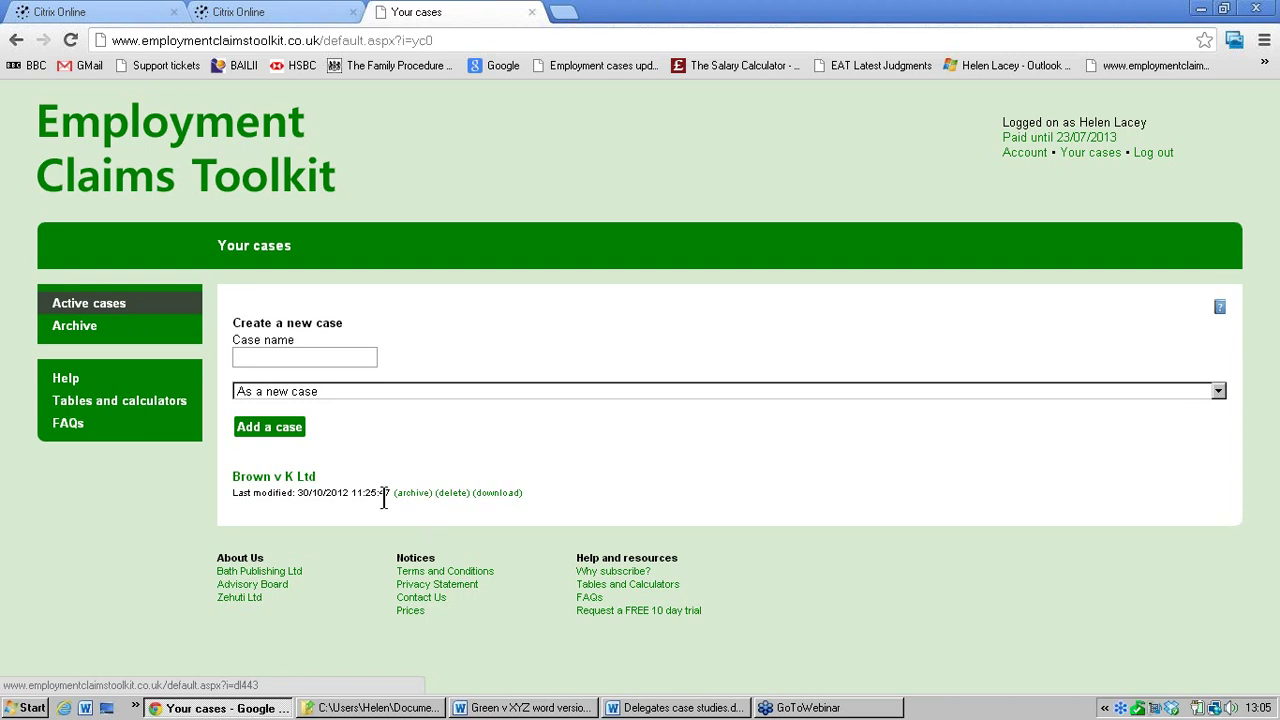
# - Add a case named "Green v XYZ", created as a new case
pyautogui.click(335, 360)
pyautogui.write('G')
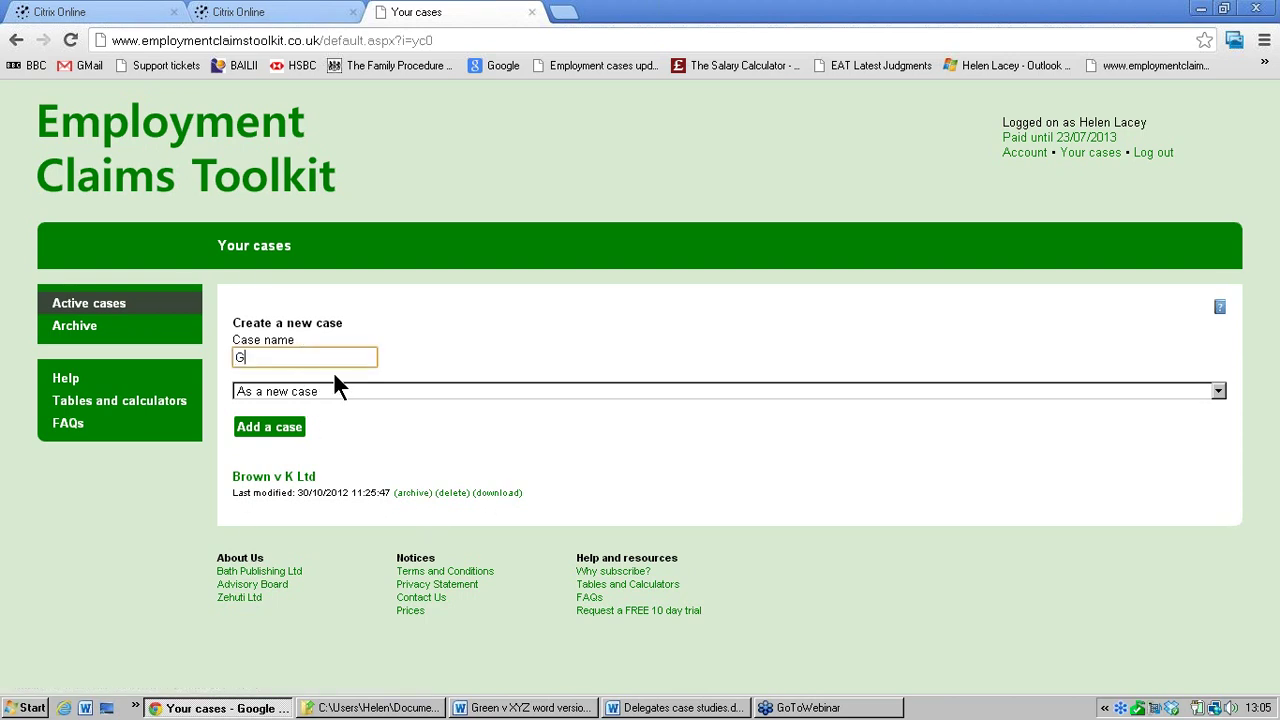
pyautogui.write('reen v X')
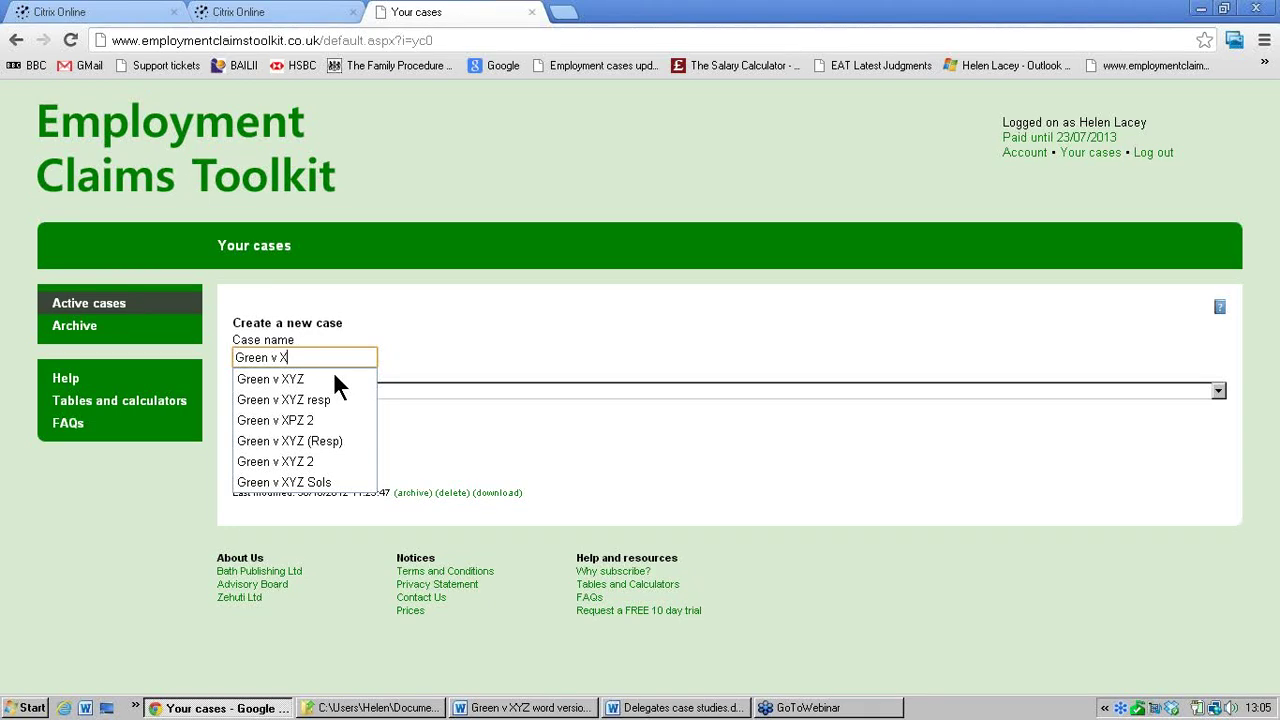
pyautogui.write('YZ')
pyautogui.click(459, 331)
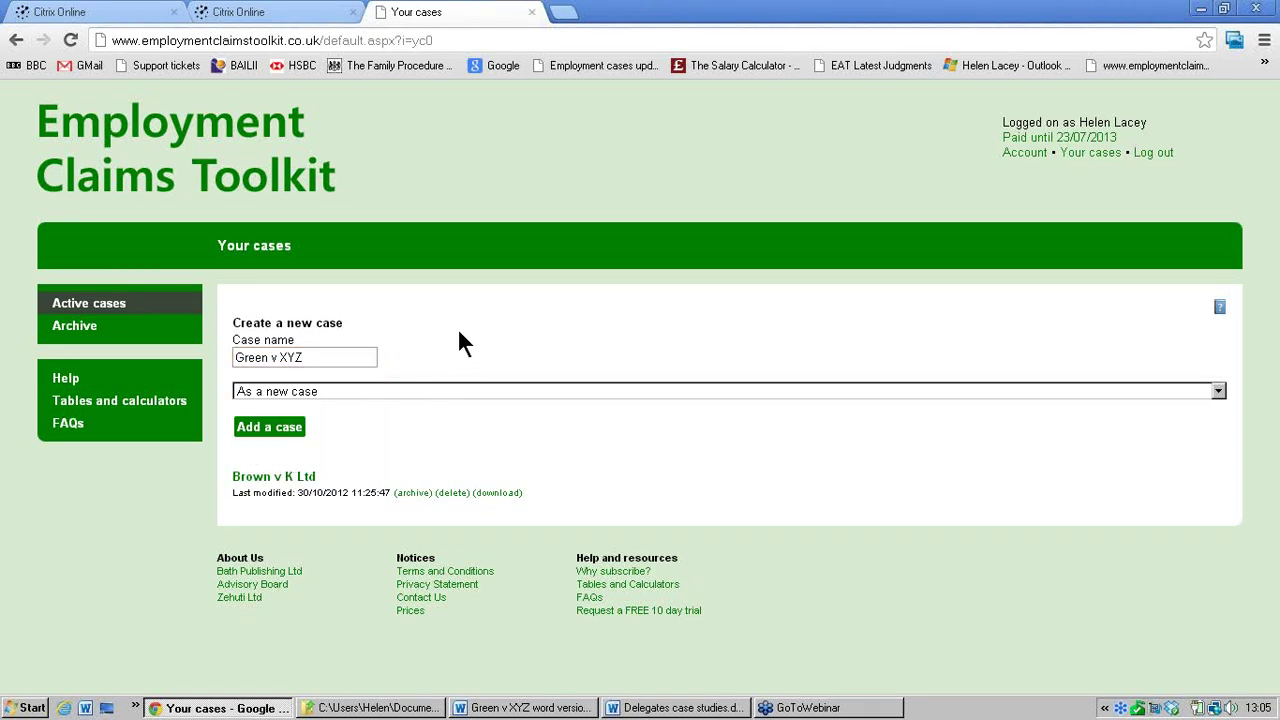
pyautogui.click(425, 395)
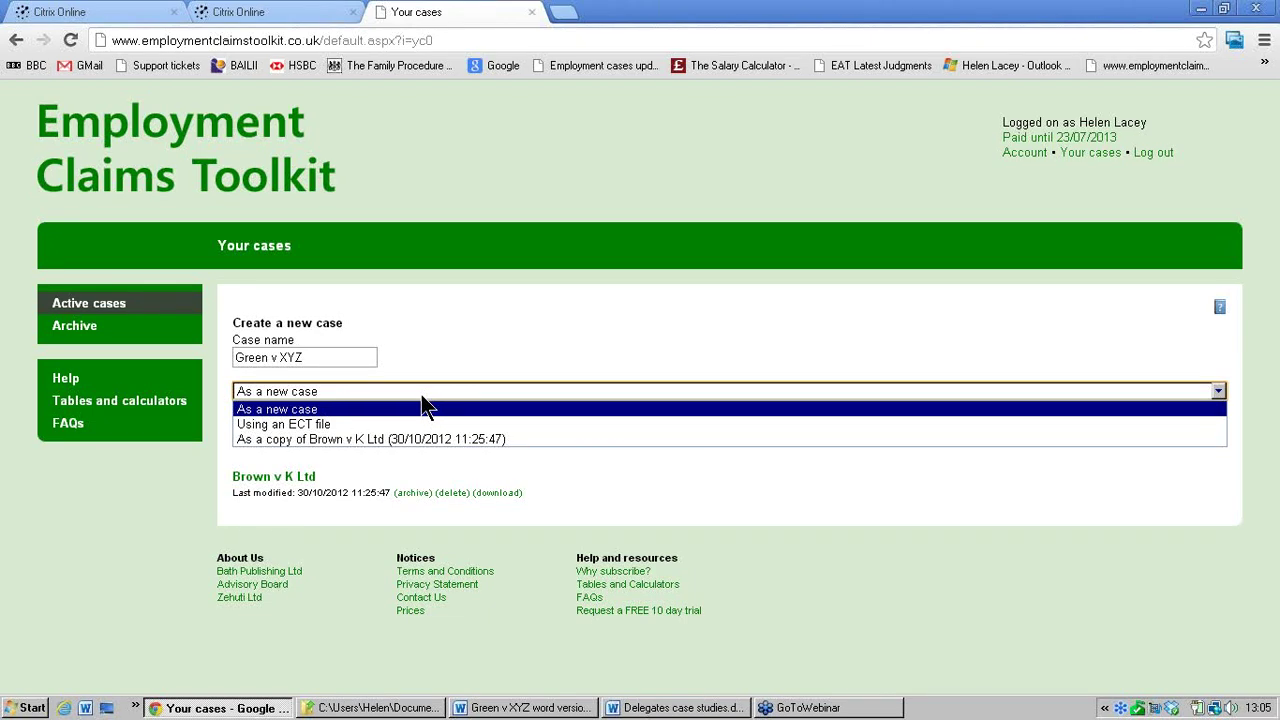
pyautogui.click(373, 408)
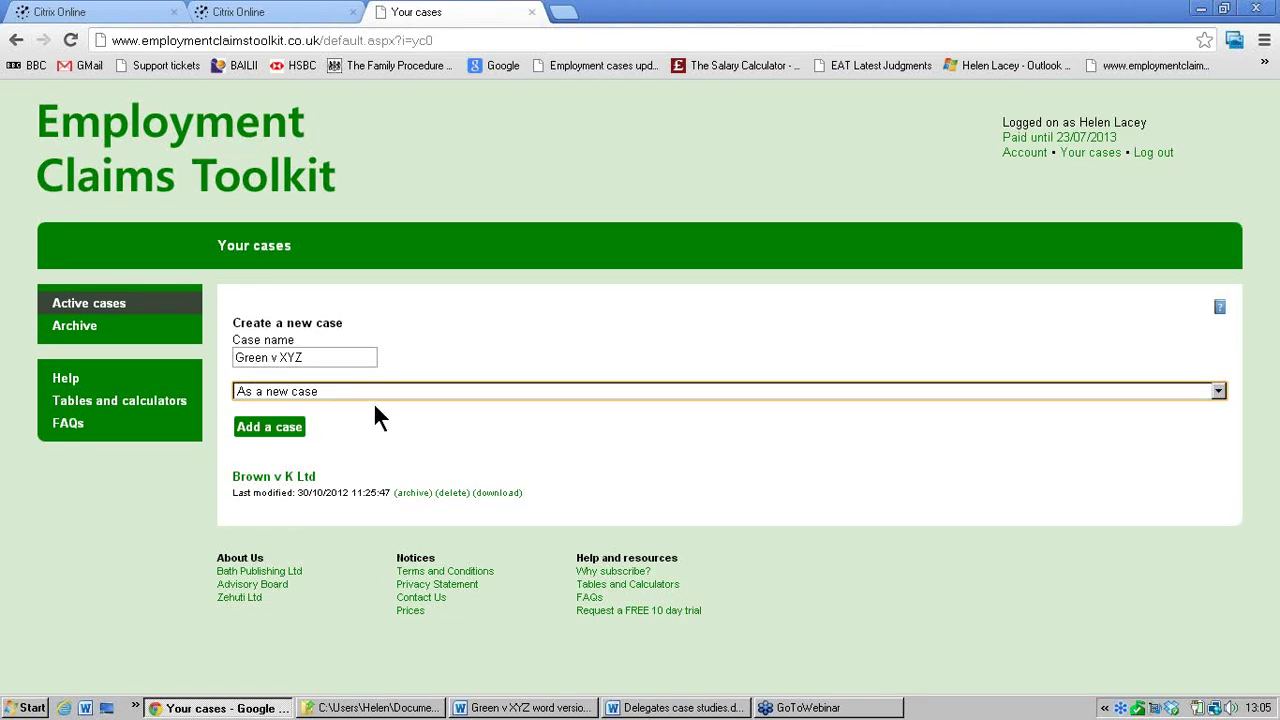
pyautogui.click(296, 428)
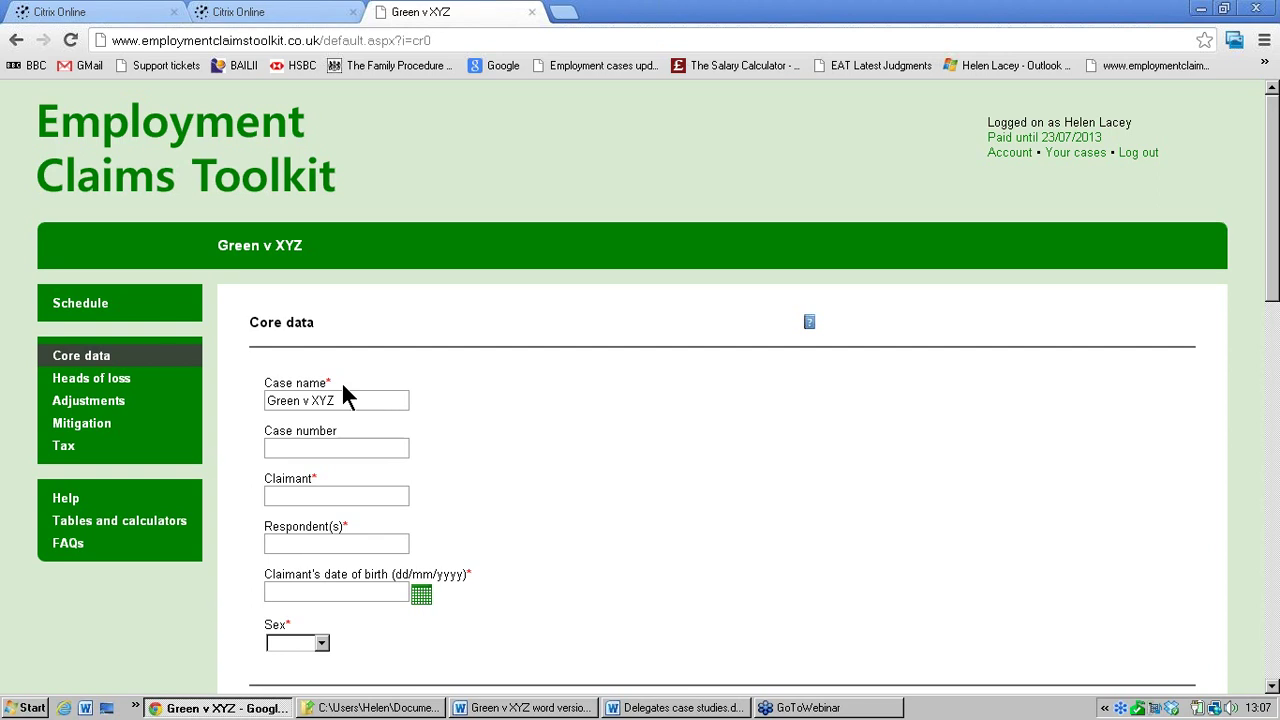
# - Fill in the case number, the claimant's name and the respondent XYZ in the core data
pyautogui.click(366, 448)
pyautogui.write('5647')
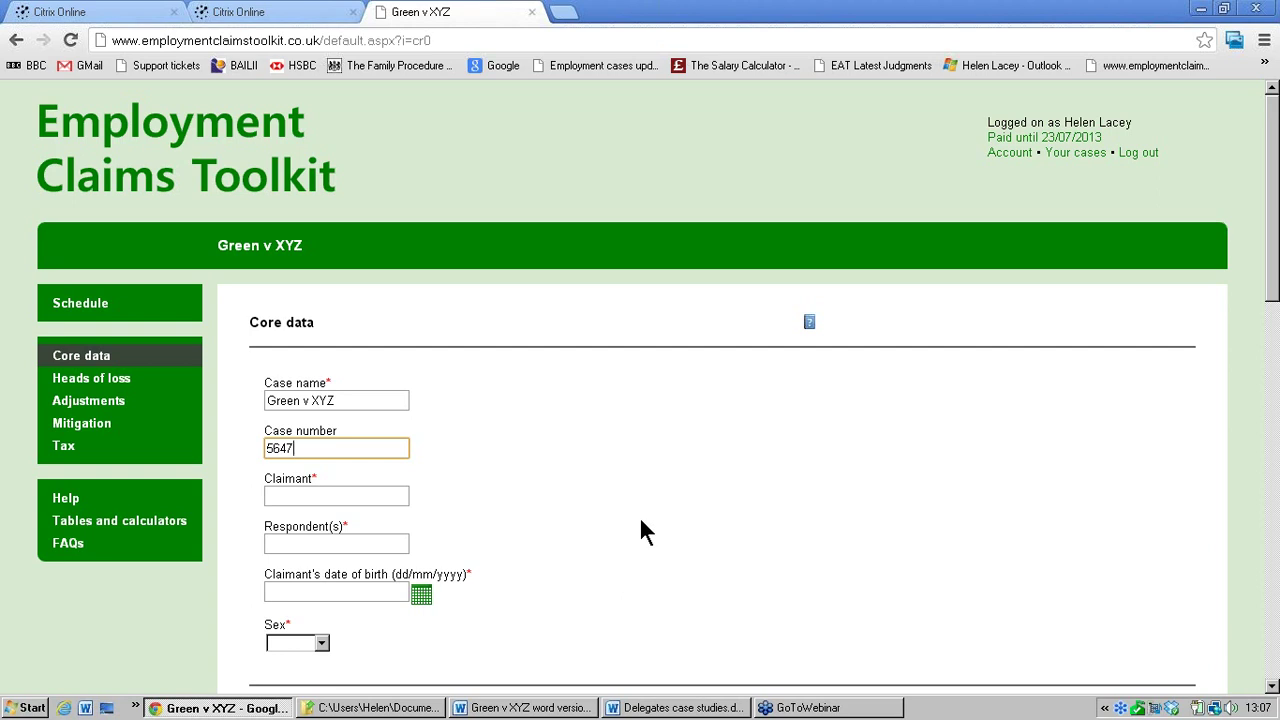
pyautogui.click(384, 492)
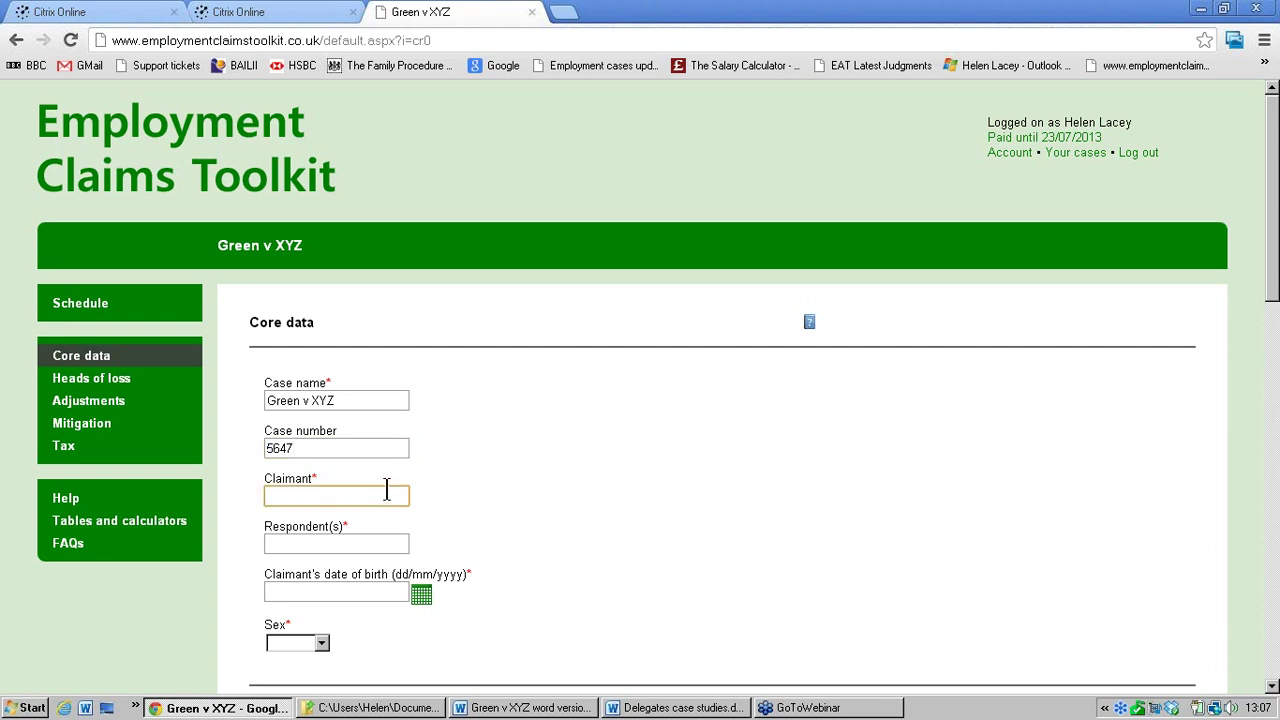
pyautogui.write('Green')
pyautogui.scroll(-1, 1272, 313)
pyautogui.scroll(-1, 1272, 313)
pyautogui.click(405, 400)
pyautogui.write('XYZ')
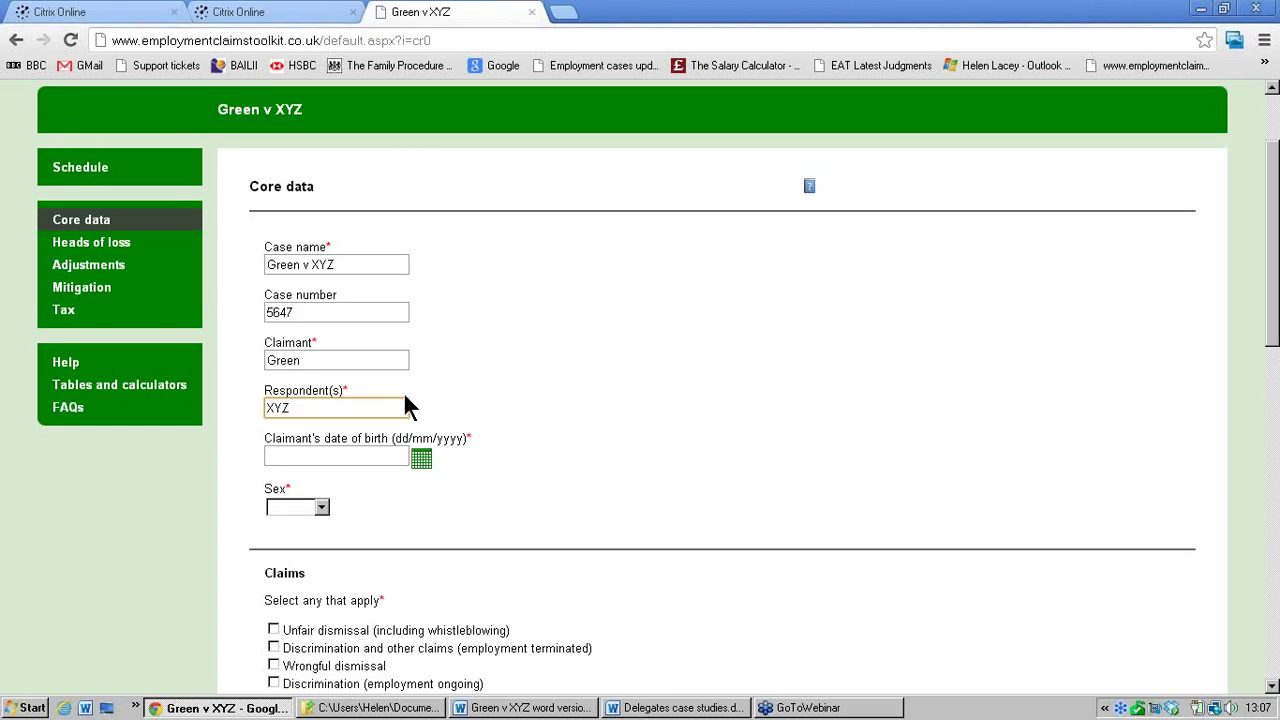
# - Enter the claimant's date of birth, set the sex to Female and save the core data
pyautogui.click(381, 455)
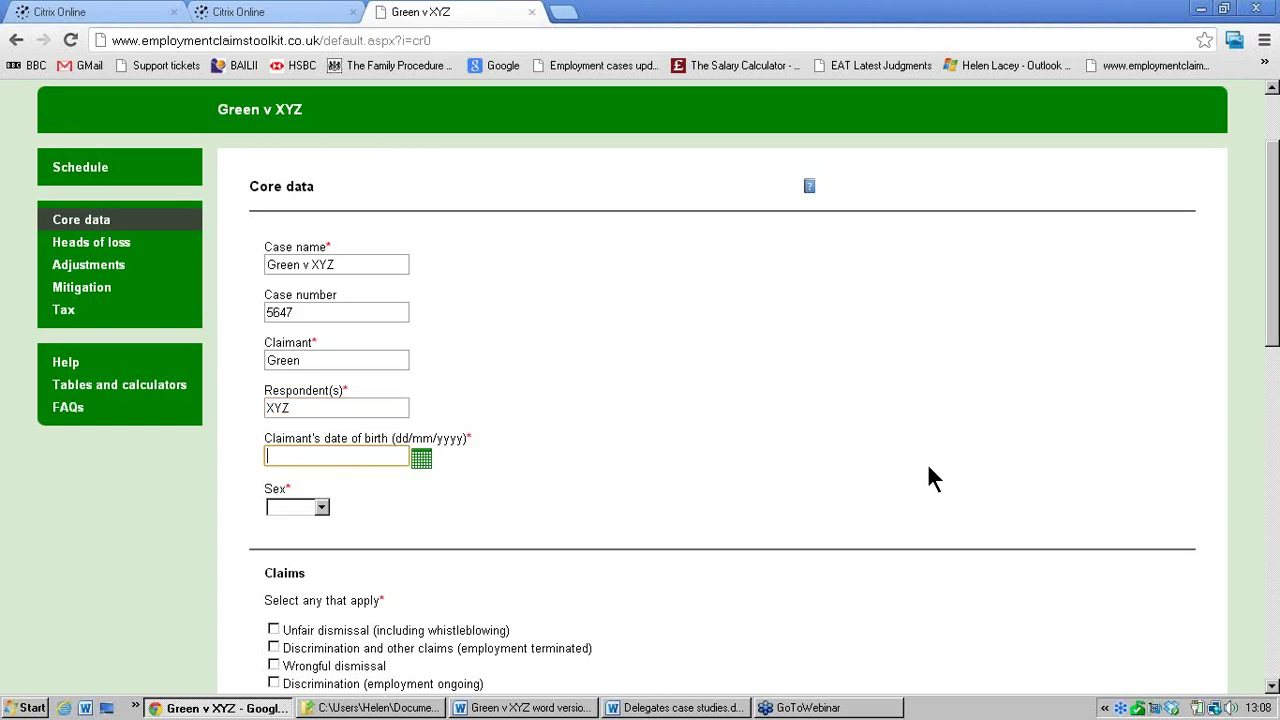
pyautogui.write('14/02/1981')
pyautogui.click(323, 507)
pyautogui.click(317, 550)
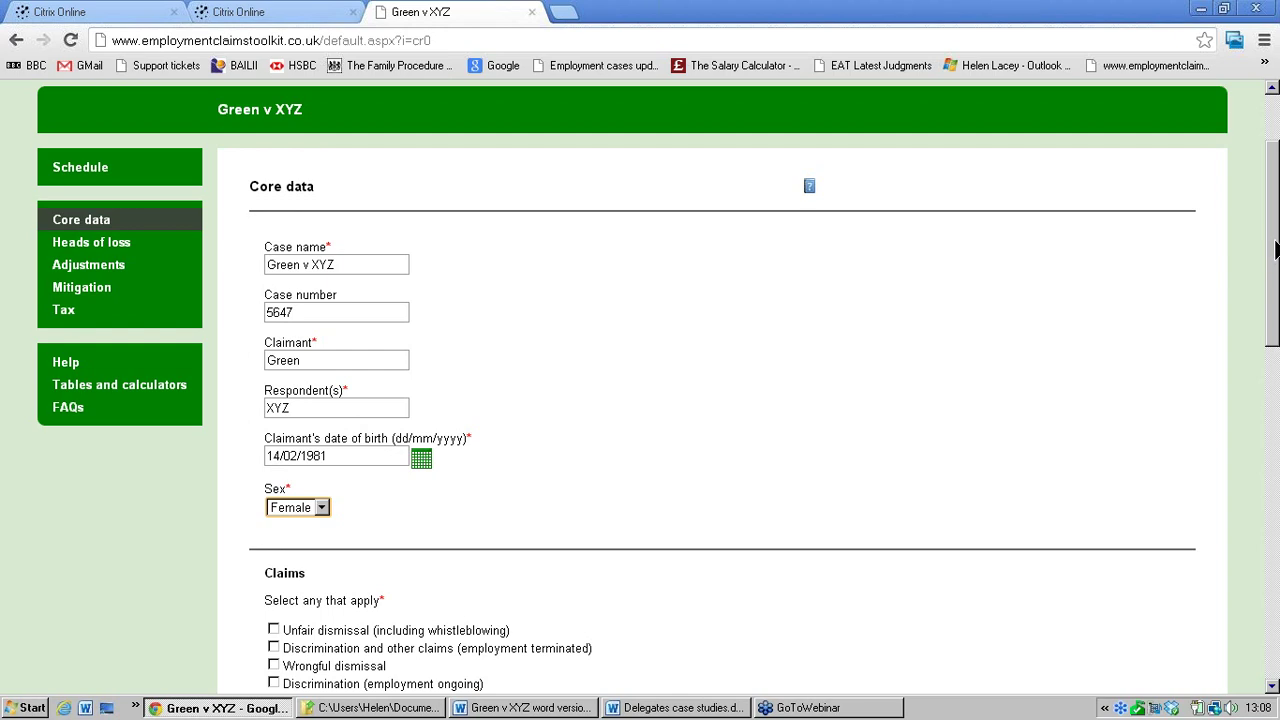
pyautogui.scroll(-10, 278, 562)
pyautogui.click(278, 560)
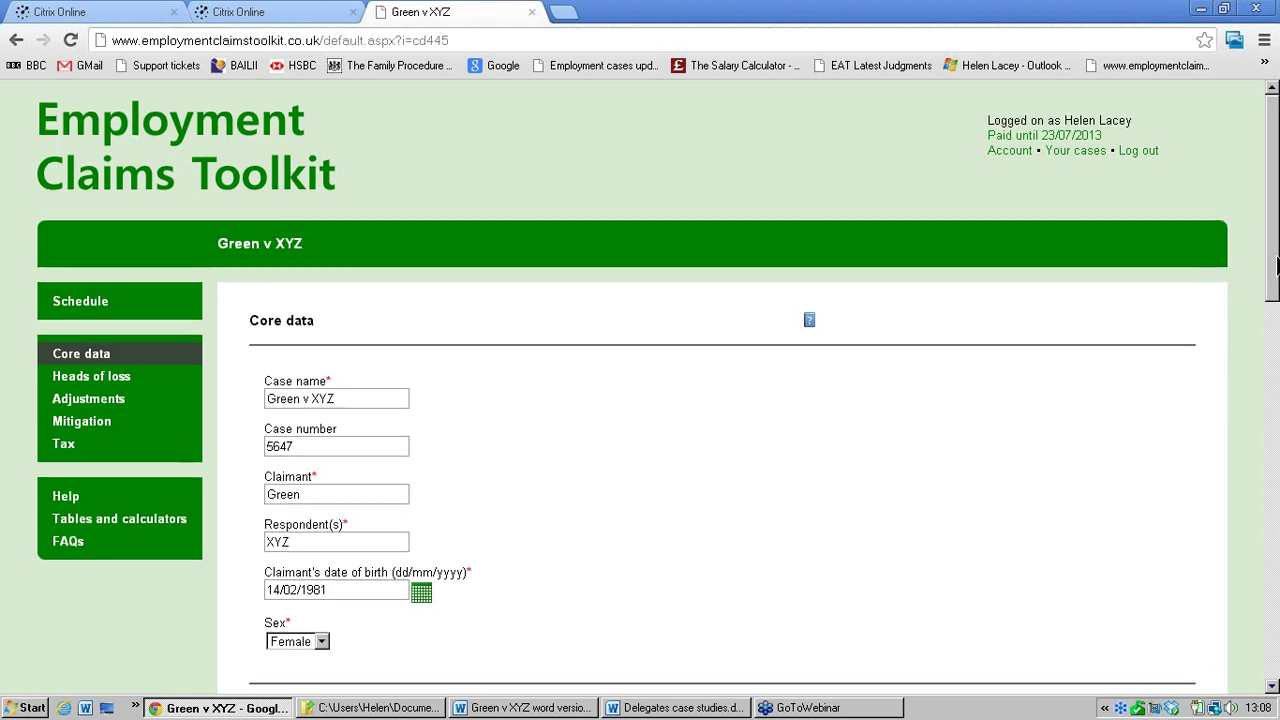
# - Select the claims "Discrimination and other claims (employment terminated)" and "Wrongful dismissal"
pyautogui.moveTo(1275, 257); pyautogui.dragTo(1275, 362)
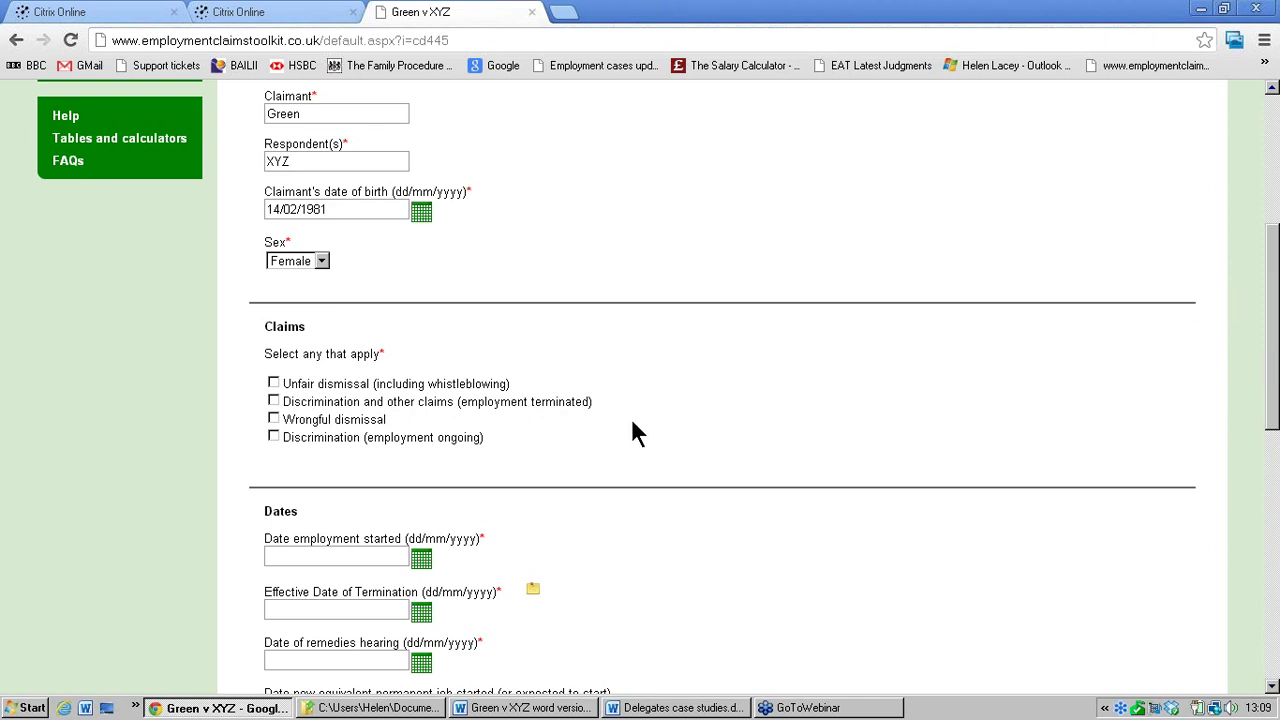
pyautogui.click(274, 401)
pyautogui.click(274, 420)
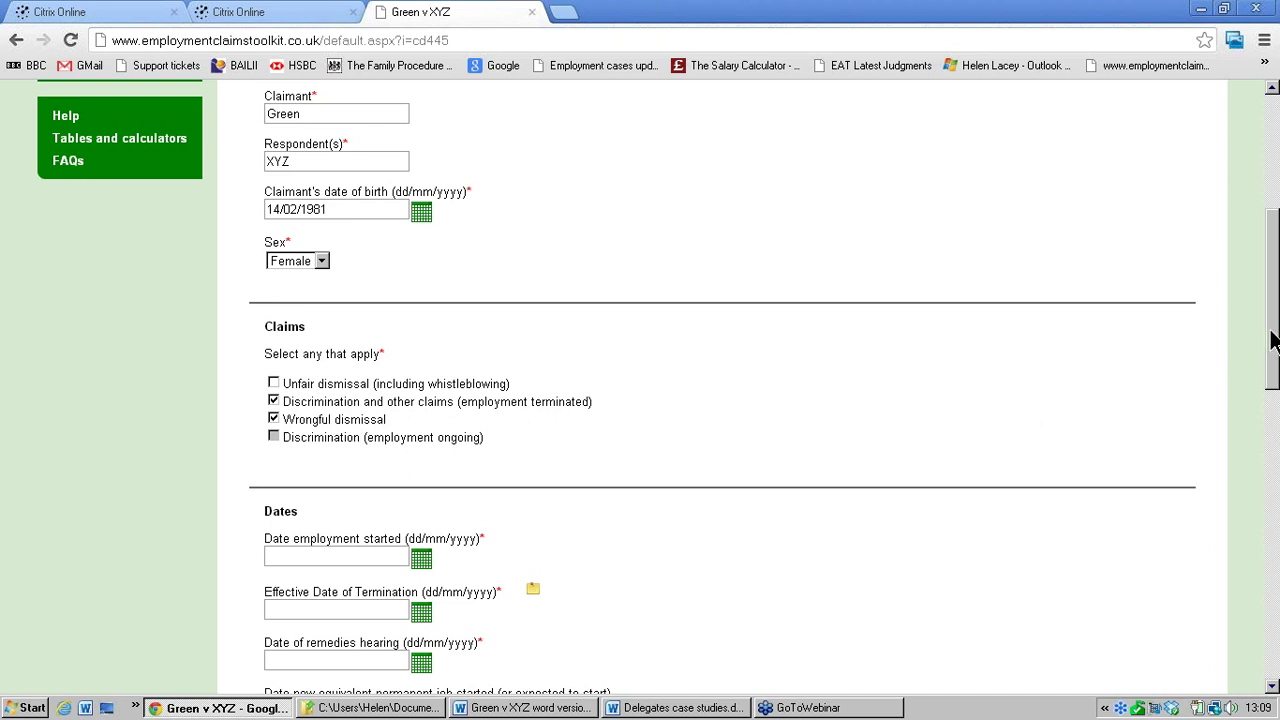
# - Enter the employment start date 24/10/2008, the Effective Date of Termination 05/04/2012 and the remedies hearing date 03/01/2013
pyautogui.moveTo(1272, 340); pyautogui.dragTo(1249, 417)
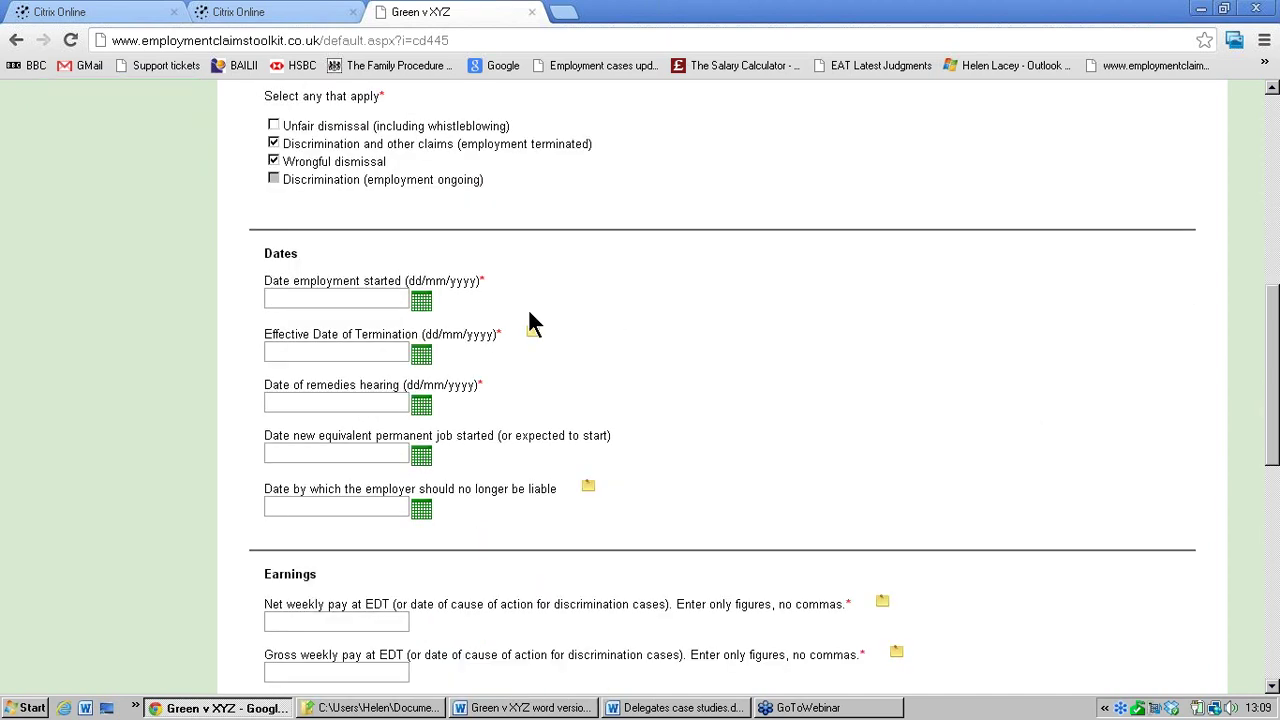
pyautogui.click(377, 301)
pyautogui.write('24')
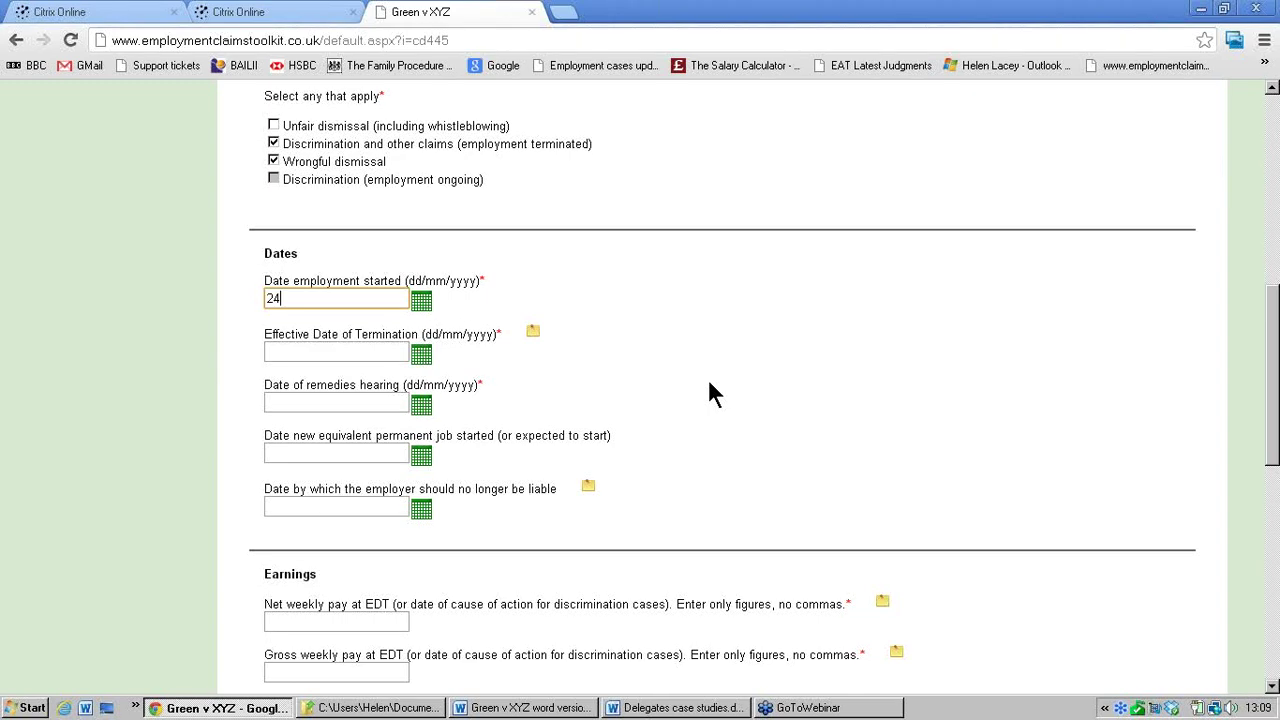
pyautogui.write('/10/2008')
pyautogui.click(380, 354)
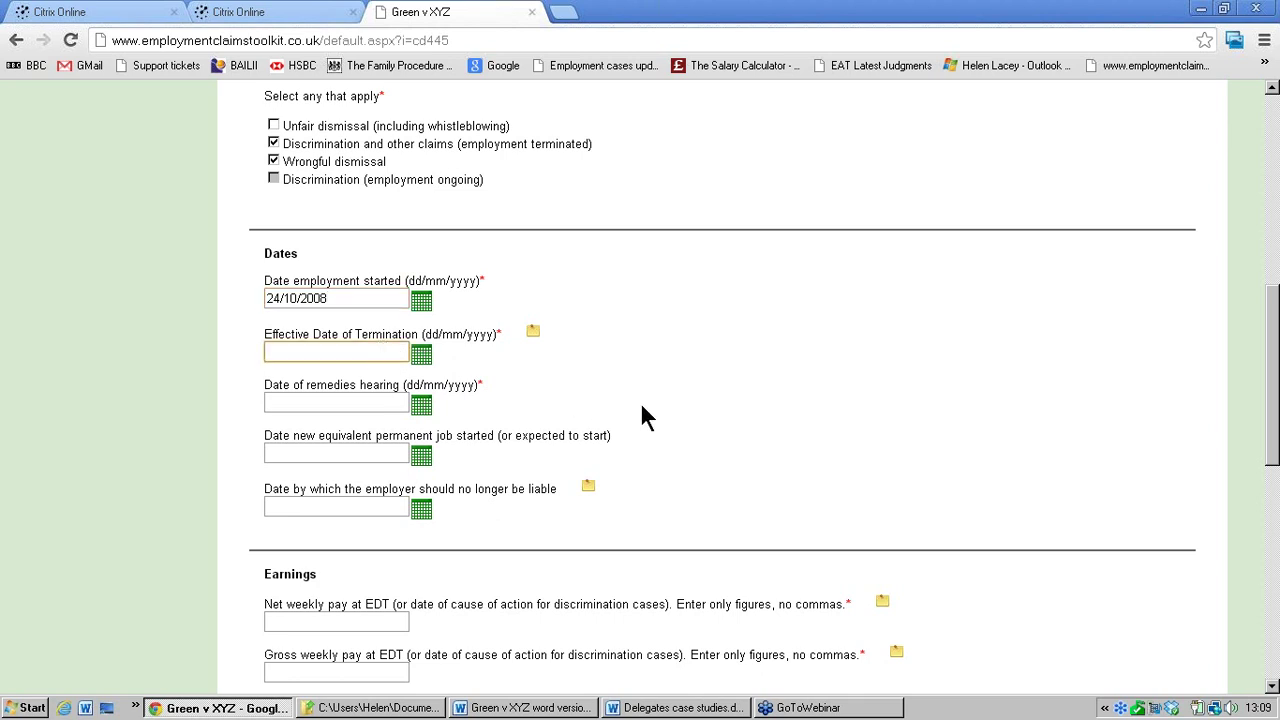
pyautogui.write('05/04/2012')
pyautogui.click(352, 404)
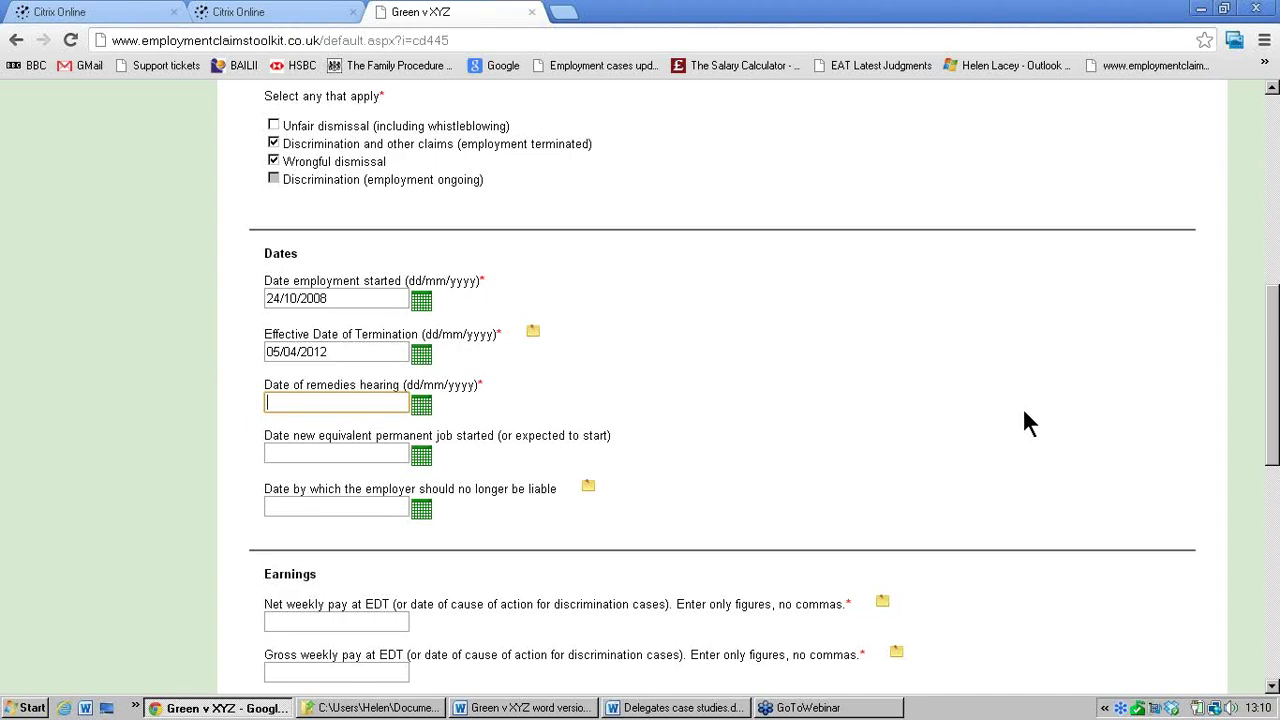
pyautogui.write('03/01/2013')
# - Leave the new equivalent job date blank and set the date the employer should no longer be liable to 05/04/2013
pyautogui.moveTo(1273, 347); pyautogui.dragTo(1265, 375)
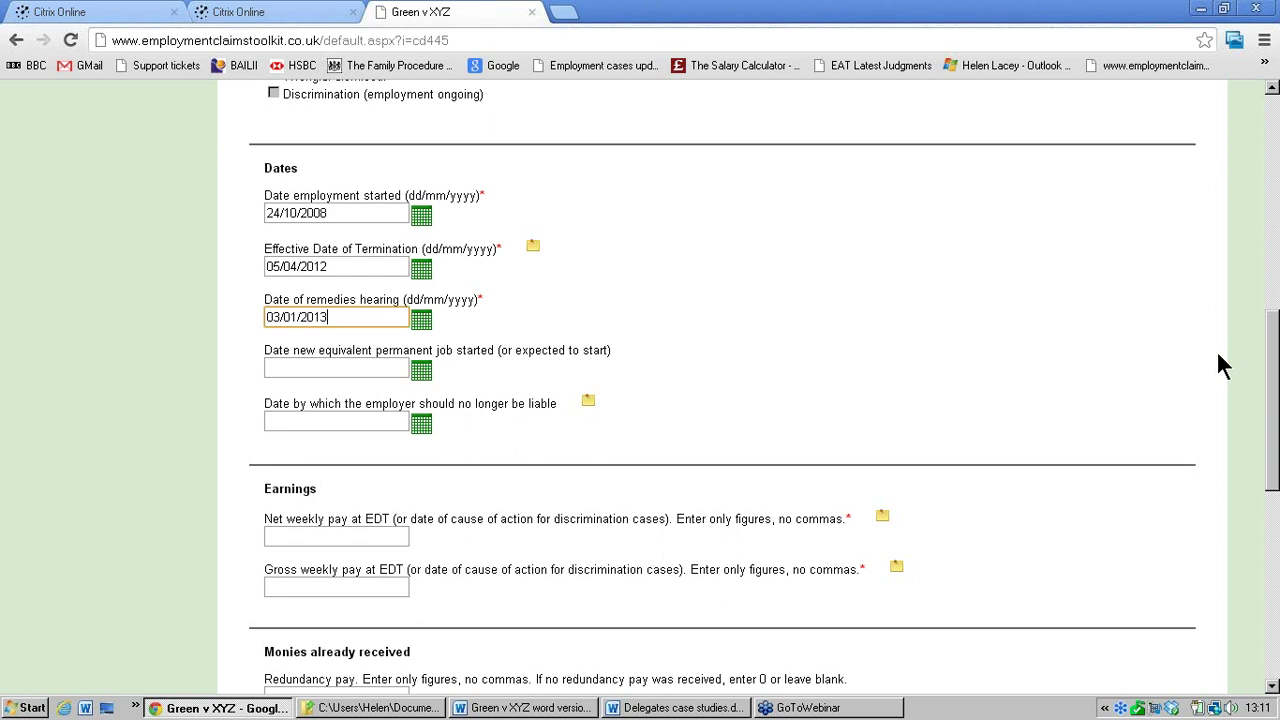
pyautogui.click(358, 366)
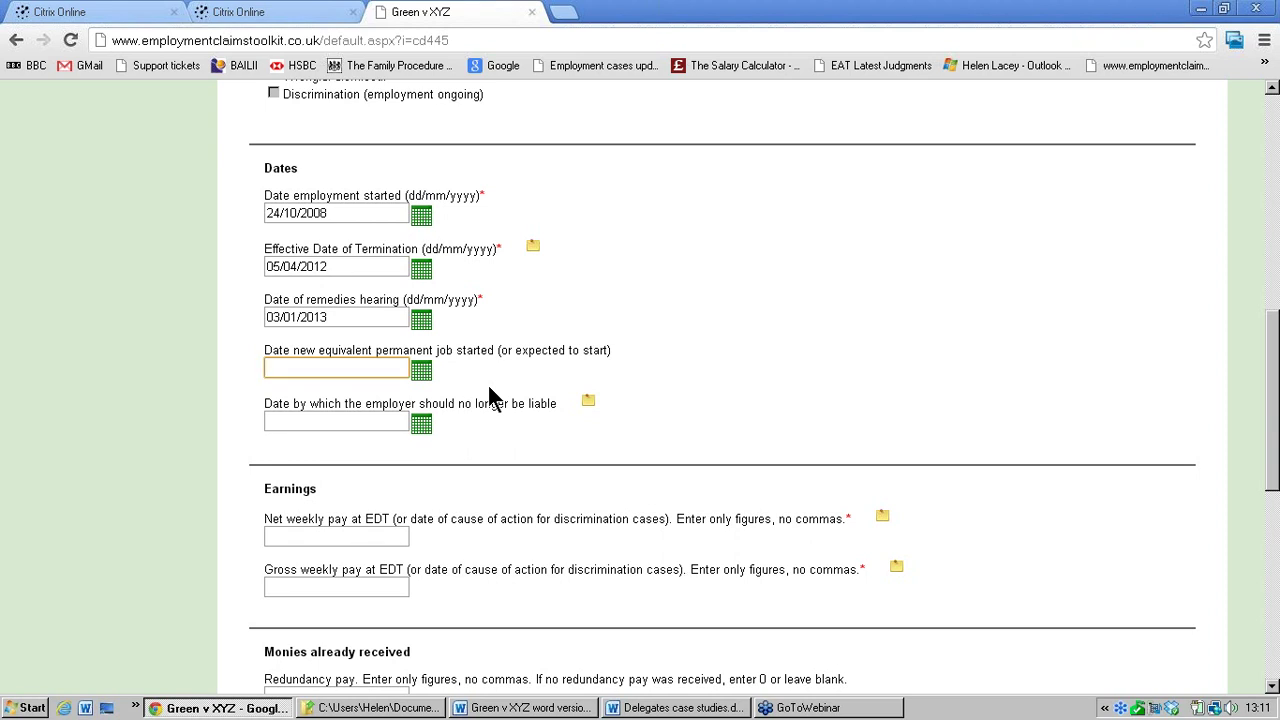
pyautogui.click(381, 420)
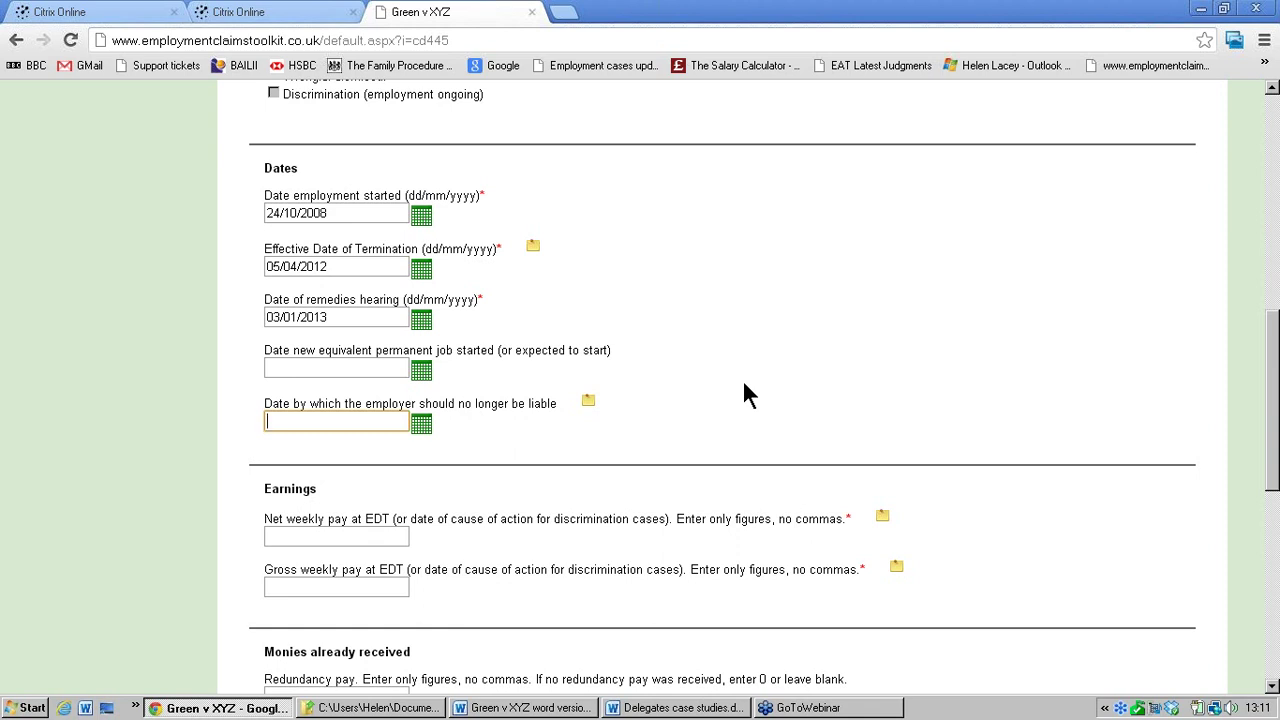
pyautogui.write('05/04/2013')
# - Set the net weekly pay at EDT to 460.79 and the gross weekly pay to 606.25, and save the core data
pyautogui.moveTo(1273, 381); pyautogui.dragTo(1273, 410)
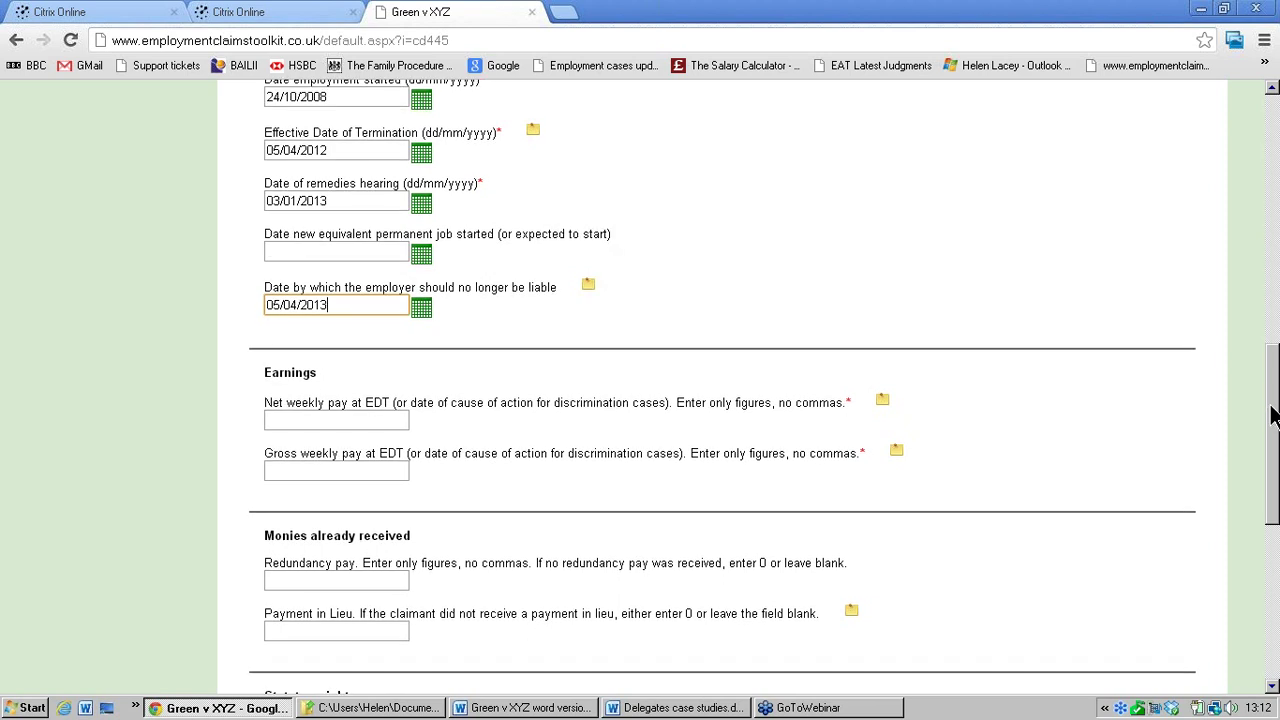
pyautogui.moveTo(1273, 410); pyautogui.dragTo(1273, 450)
pyautogui.click(334, 291)
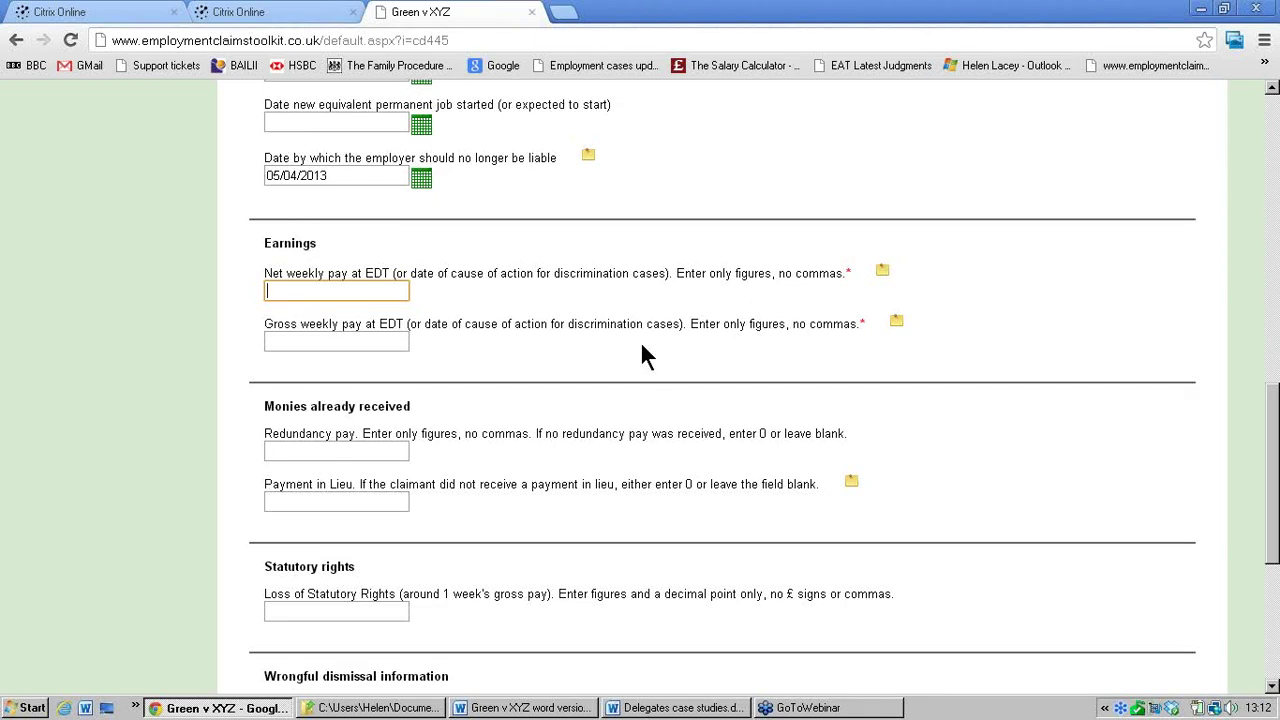
pyautogui.write('460/')
pyautogui.write('.')
pyautogui.write('79')
pyautogui.click(387, 342)
pyautogui.write('606.25')
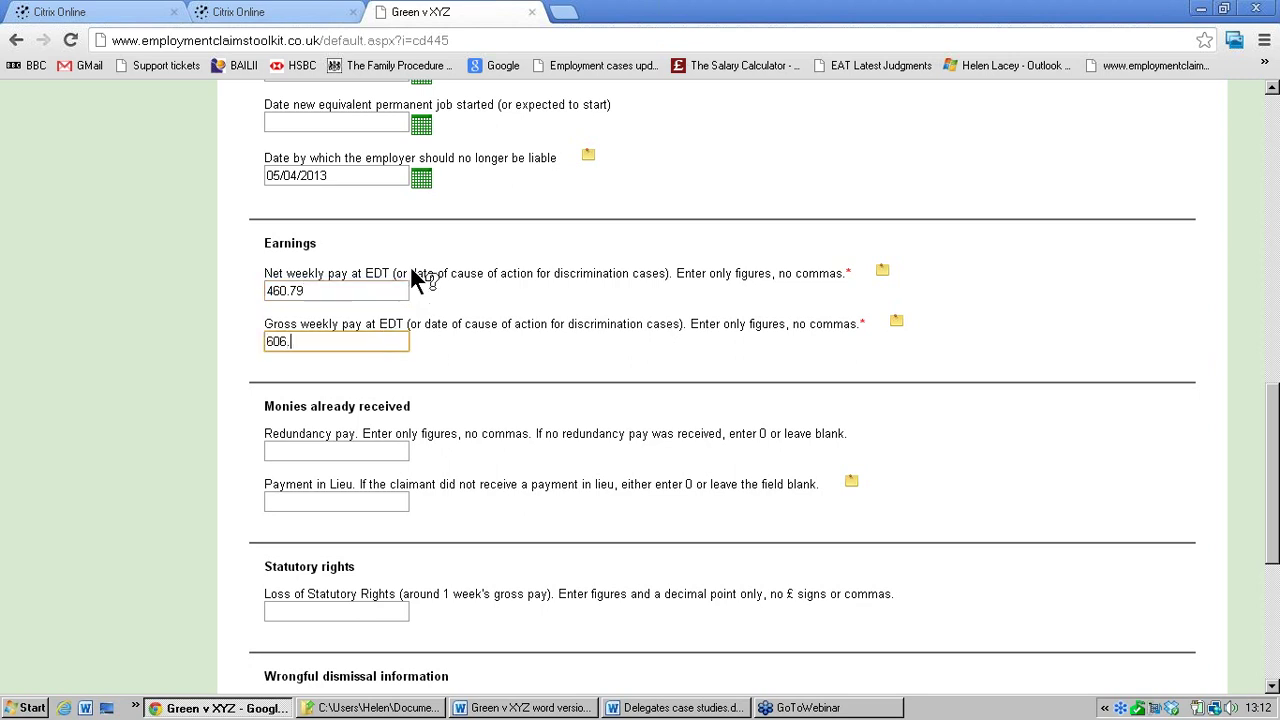
pyautogui.click(380, 291)
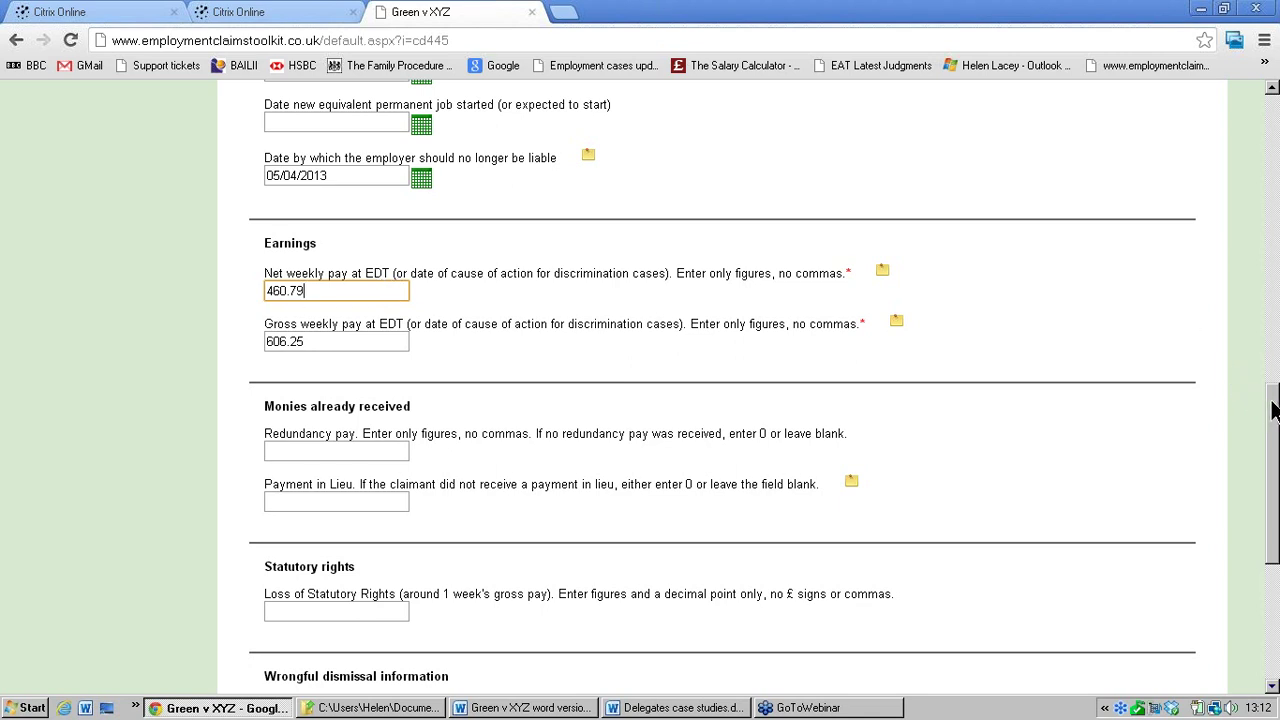
pyautogui.moveTo(1273, 412); pyautogui.dragTo(1273, 507)
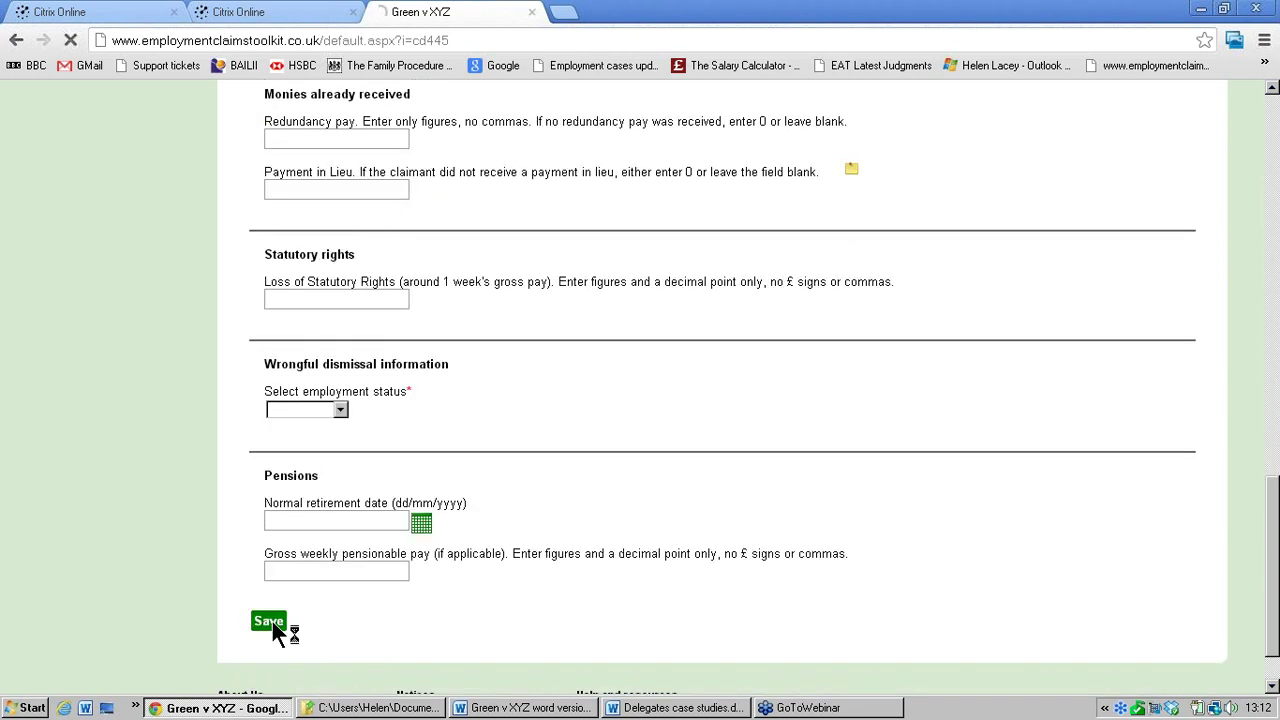
pyautogui.click(270, 621)
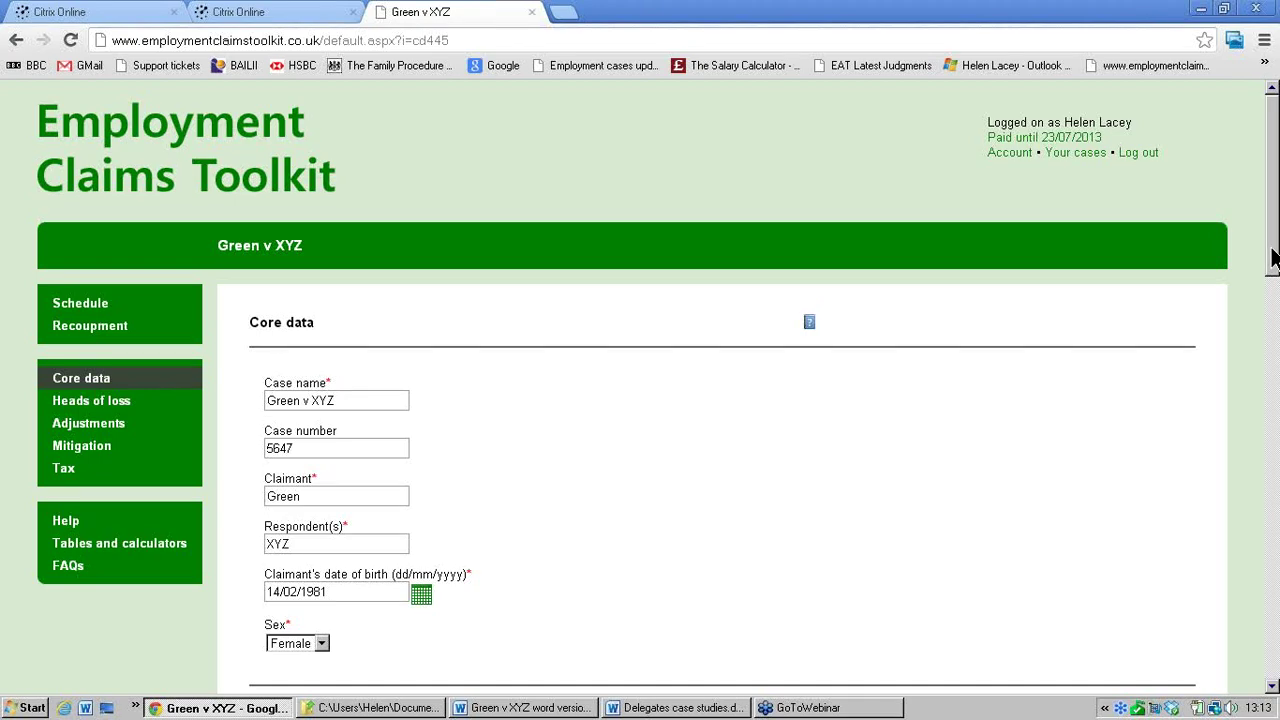
# - Enter a payment in lieu of 1000 and a loss of statutory rights of 300 in the core data
pyautogui.moveTo(1273, 258); pyautogui.dragTo(1262, 580)
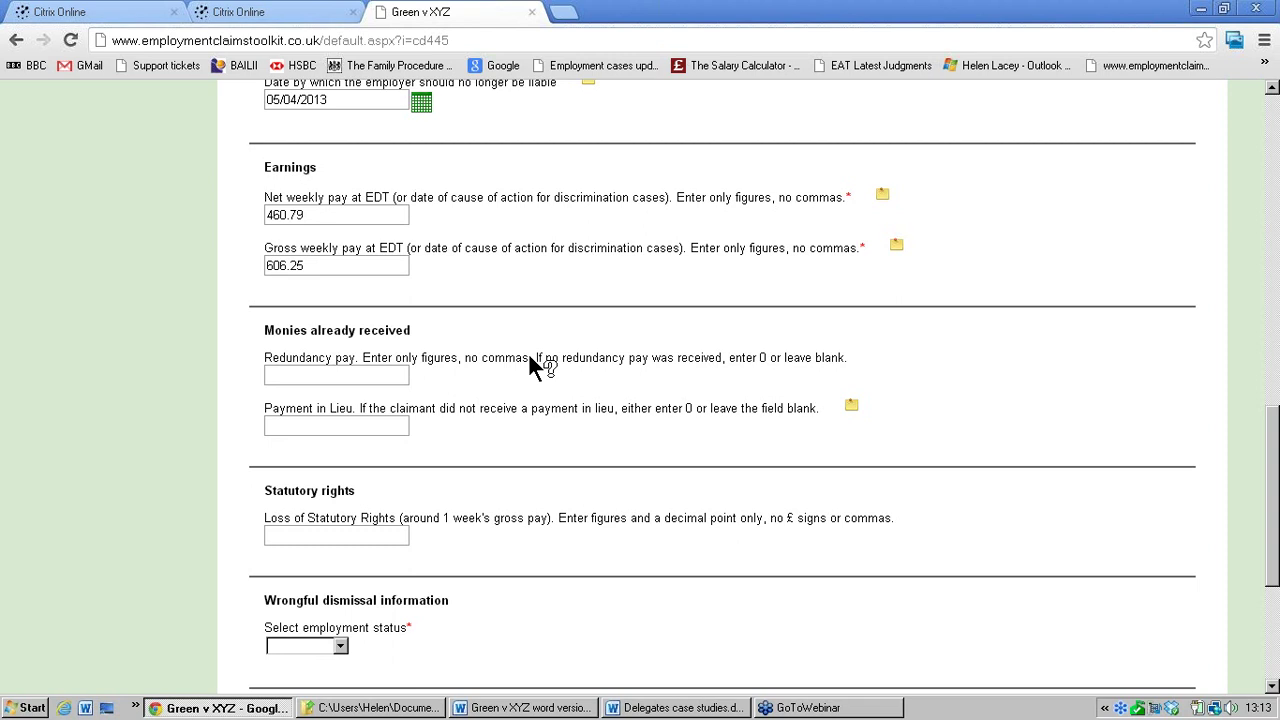
pyautogui.click(393, 430)
pyautogui.write('1000')
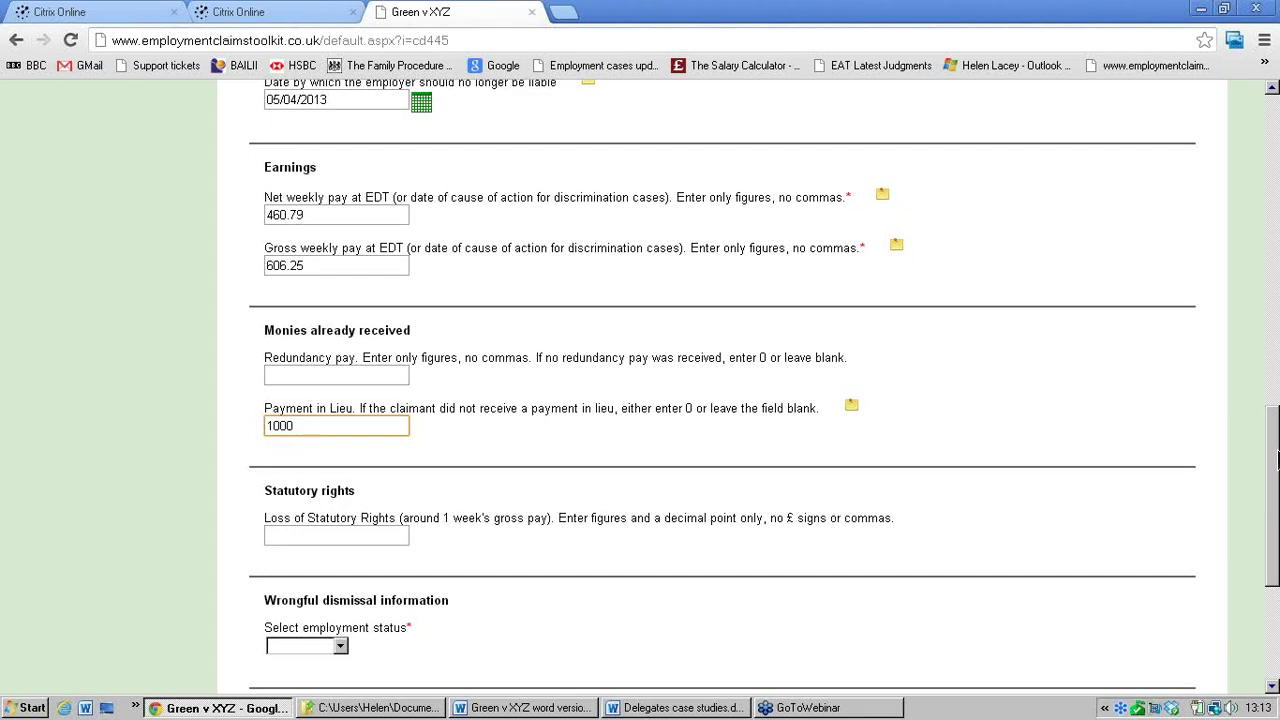
pyautogui.moveTo(1276, 456); pyautogui.dragTo(1276, 501)
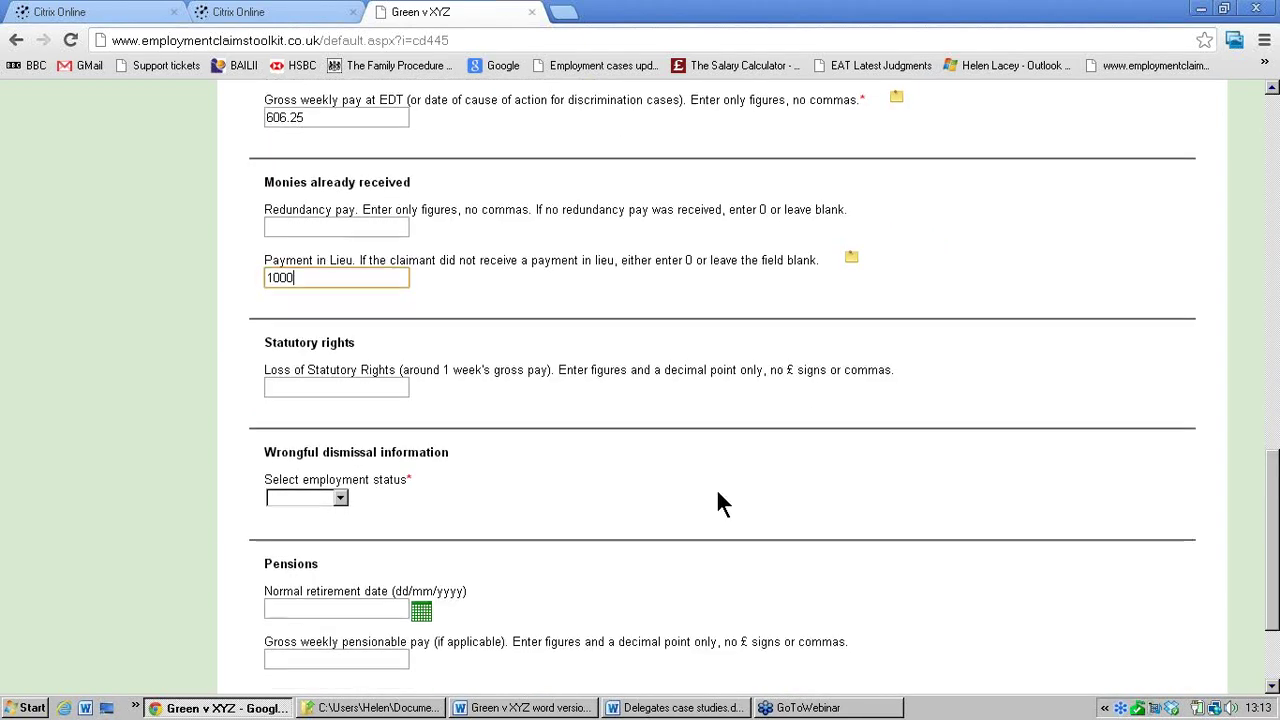
pyautogui.click(380, 390)
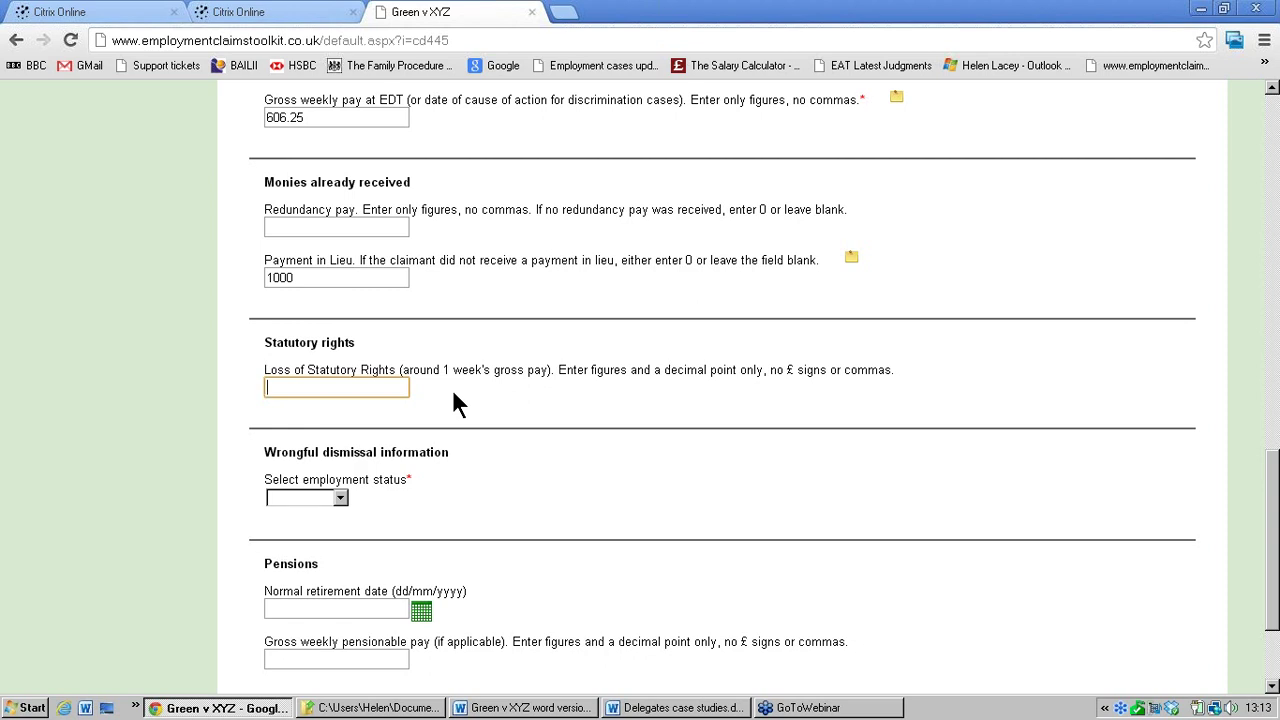
pyautogui.write('300')
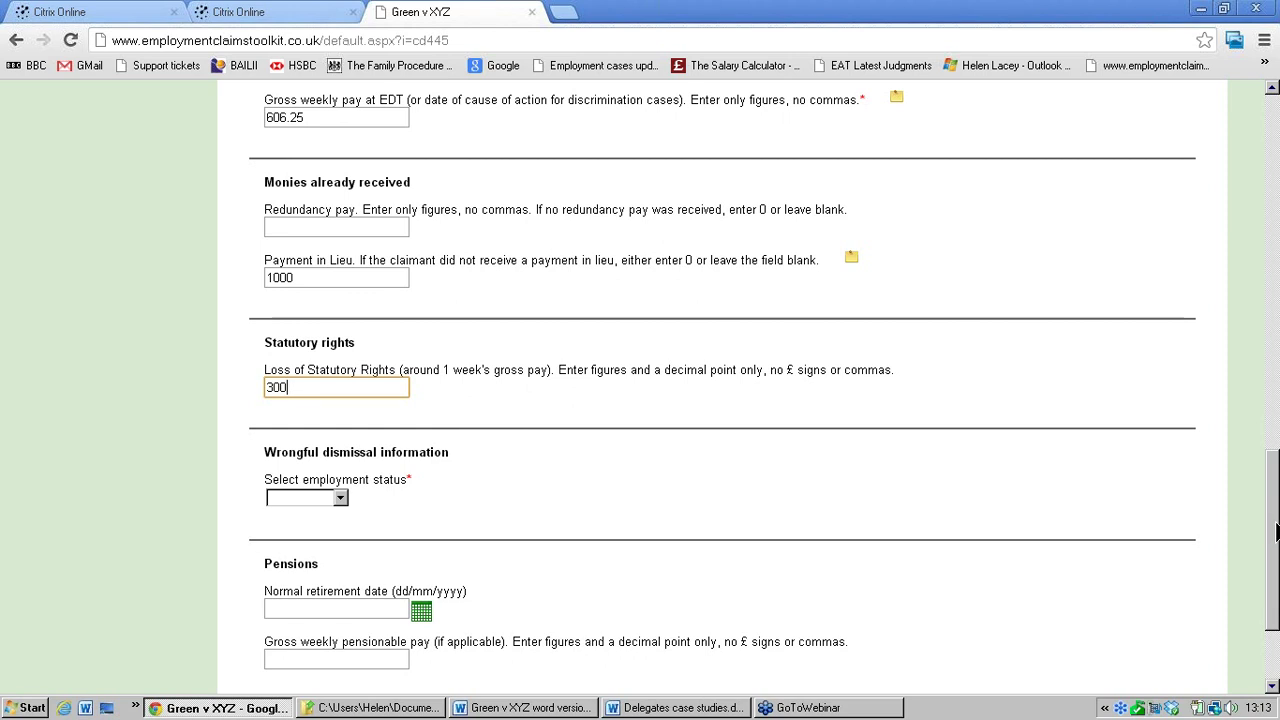
# - Set the employment status to Permanent with a contractual notice period of 8 weeks, and save the core data
pyautogui.scroll(-1, 1276, 530)
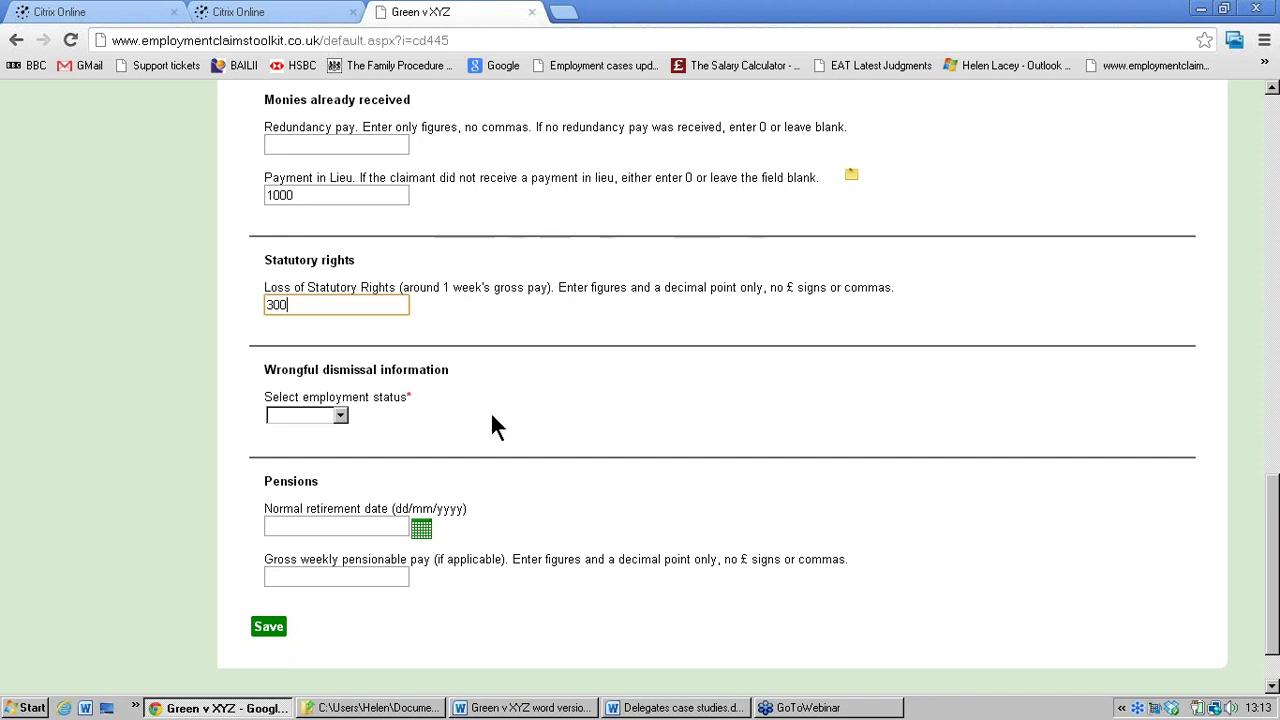
pyautogui.click(340, 416)
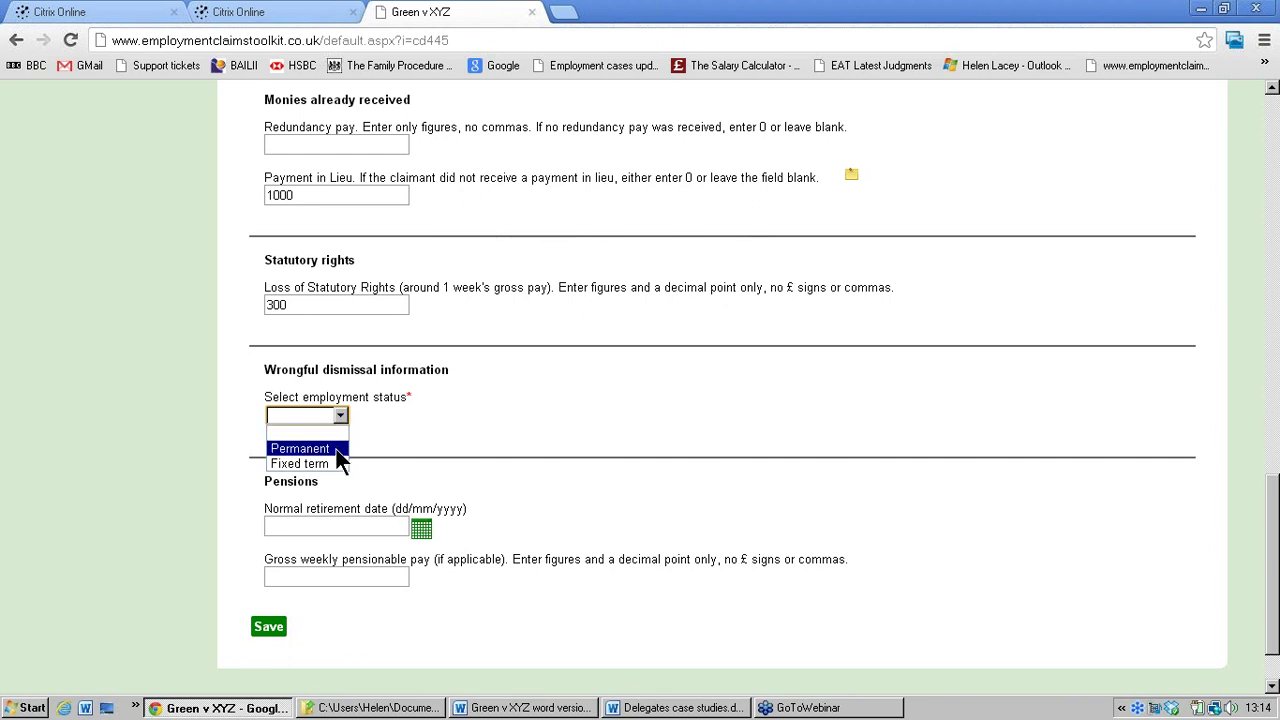
pyautogui.click(336, 449)
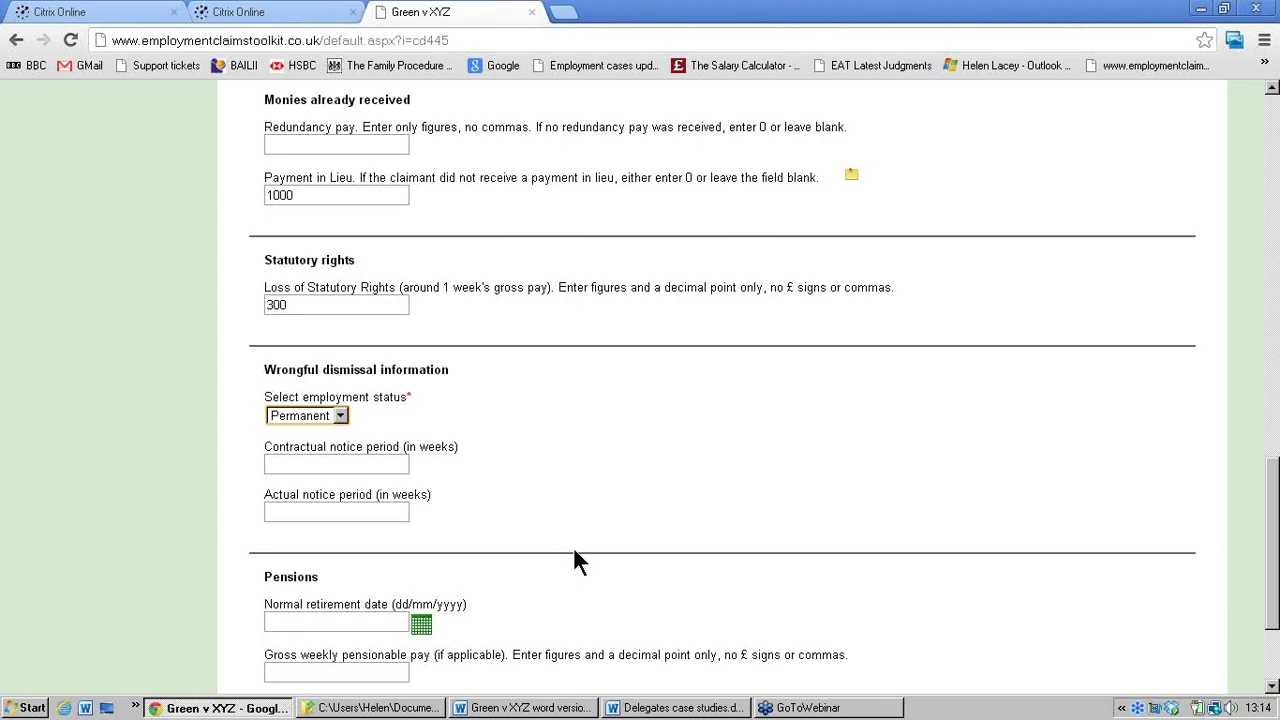
pyautogui.click(364, 467)
pyautogui.write('8')
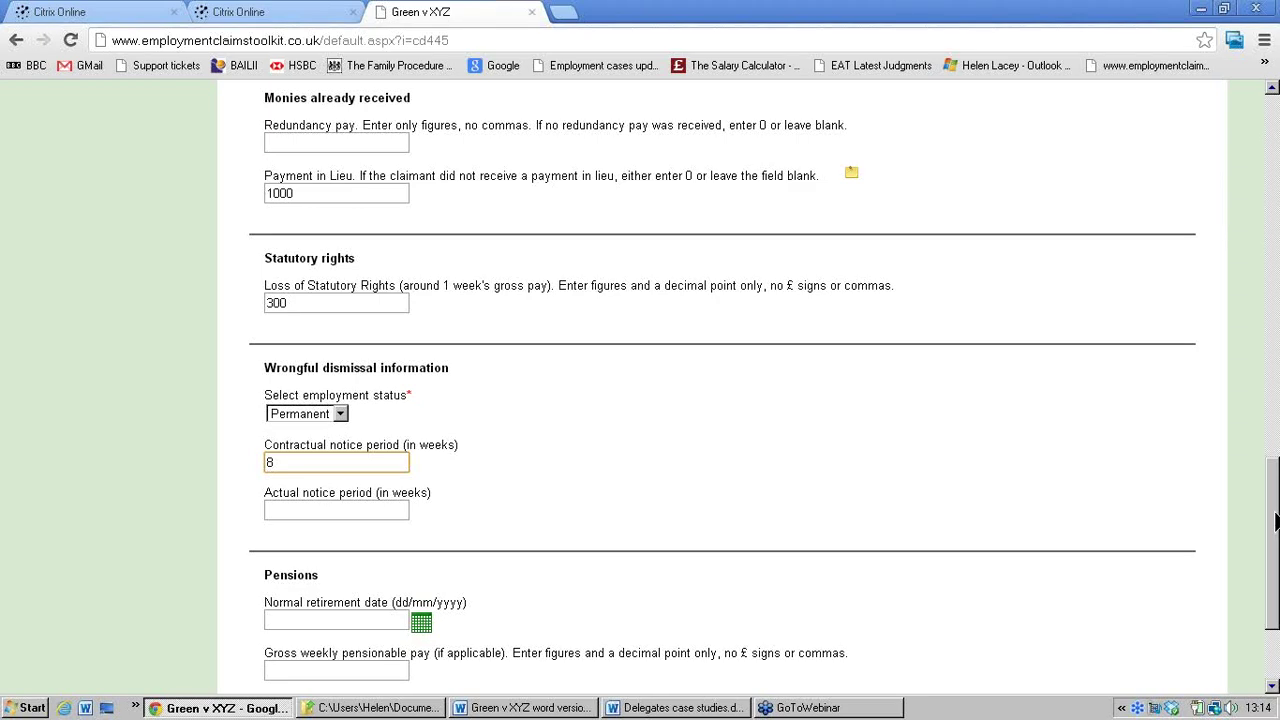
pyautogui.scroll(-3, 548, 612)
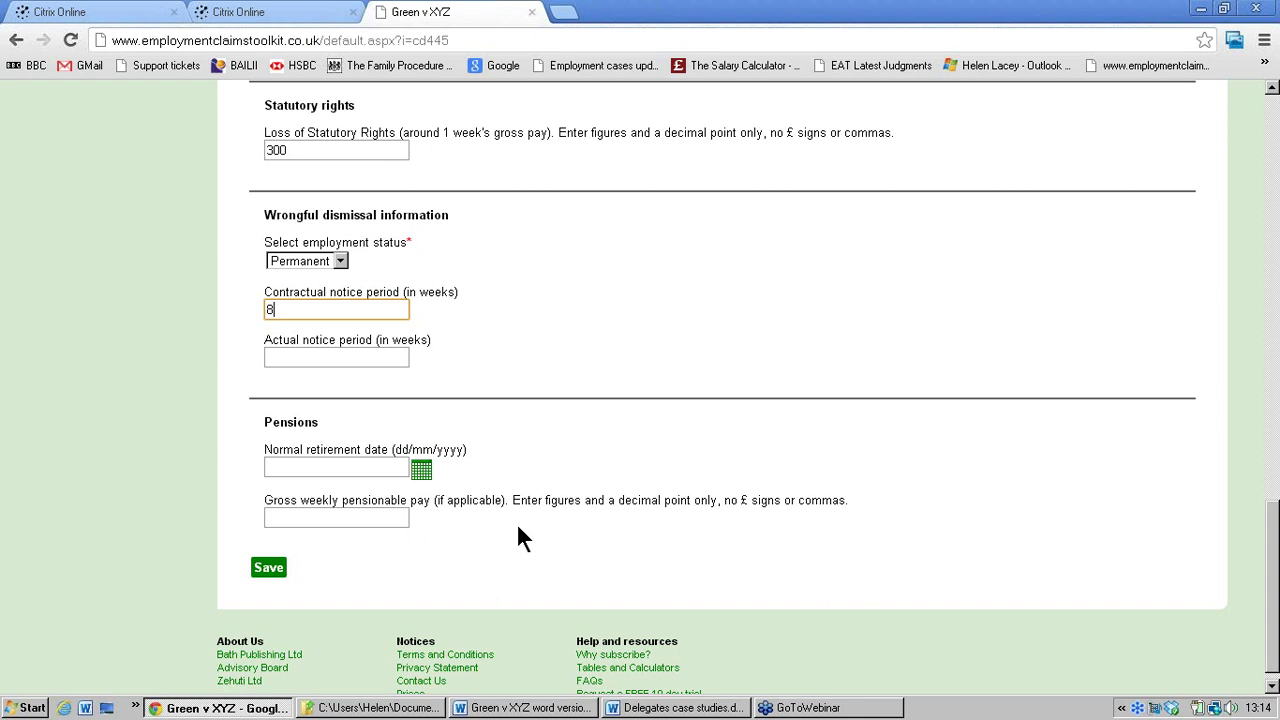
pyautogui.click(270, 567)
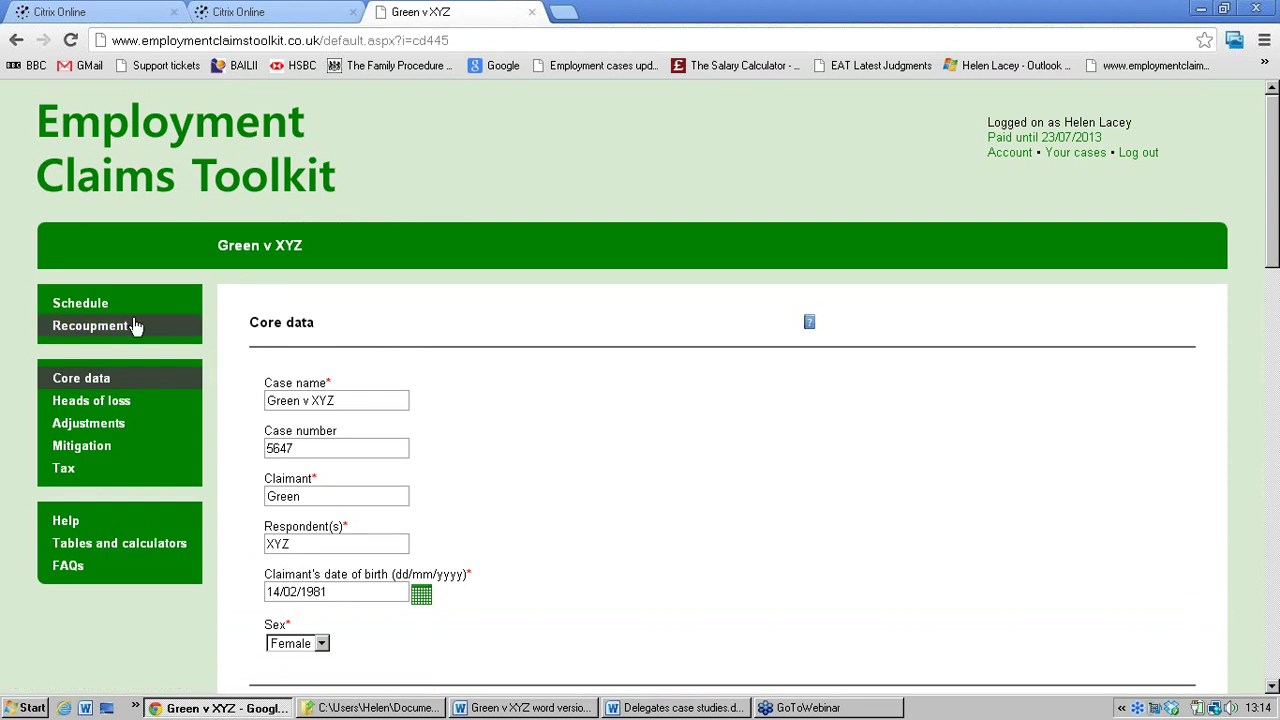
# - Open the detailed schedule of loss and examine every section from the case details through the awards to the summary totals
pyautogui.click(80, 304)
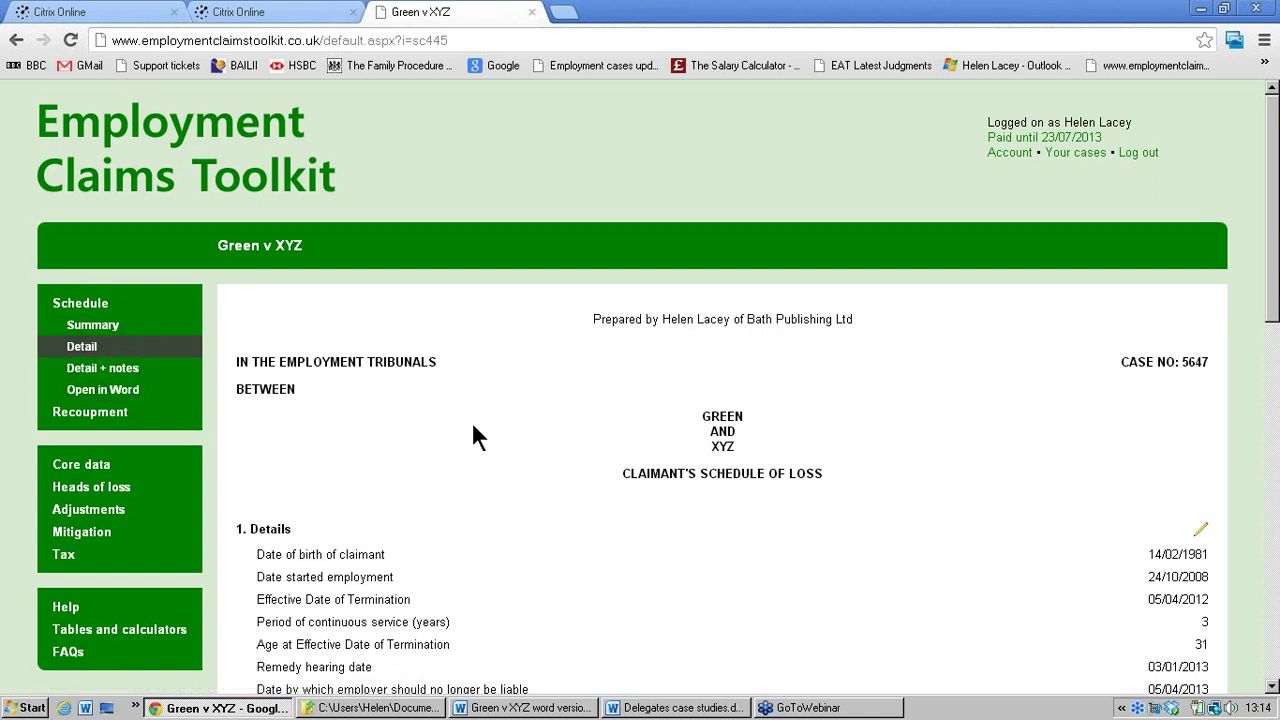
pyautogui.scroll(-2, 640, 400)
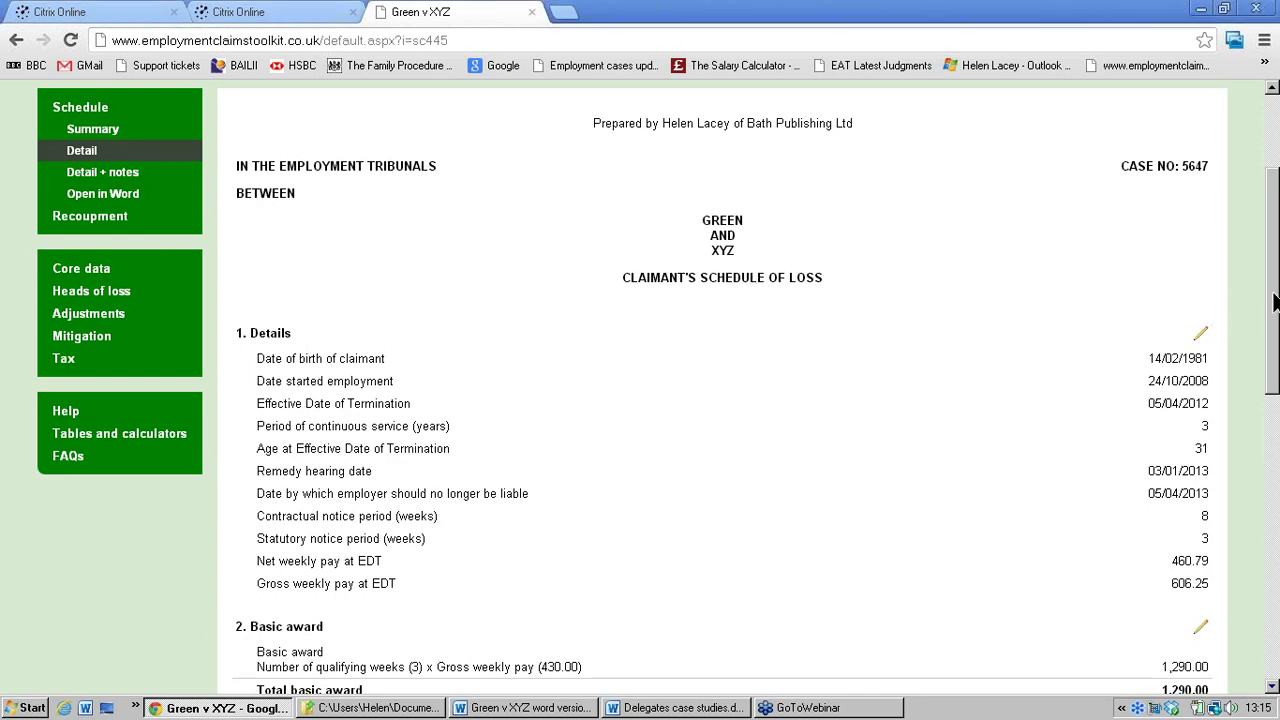
pyautogui.moveTo(1274, 302); pyautogui.dragTo(1274, 357)
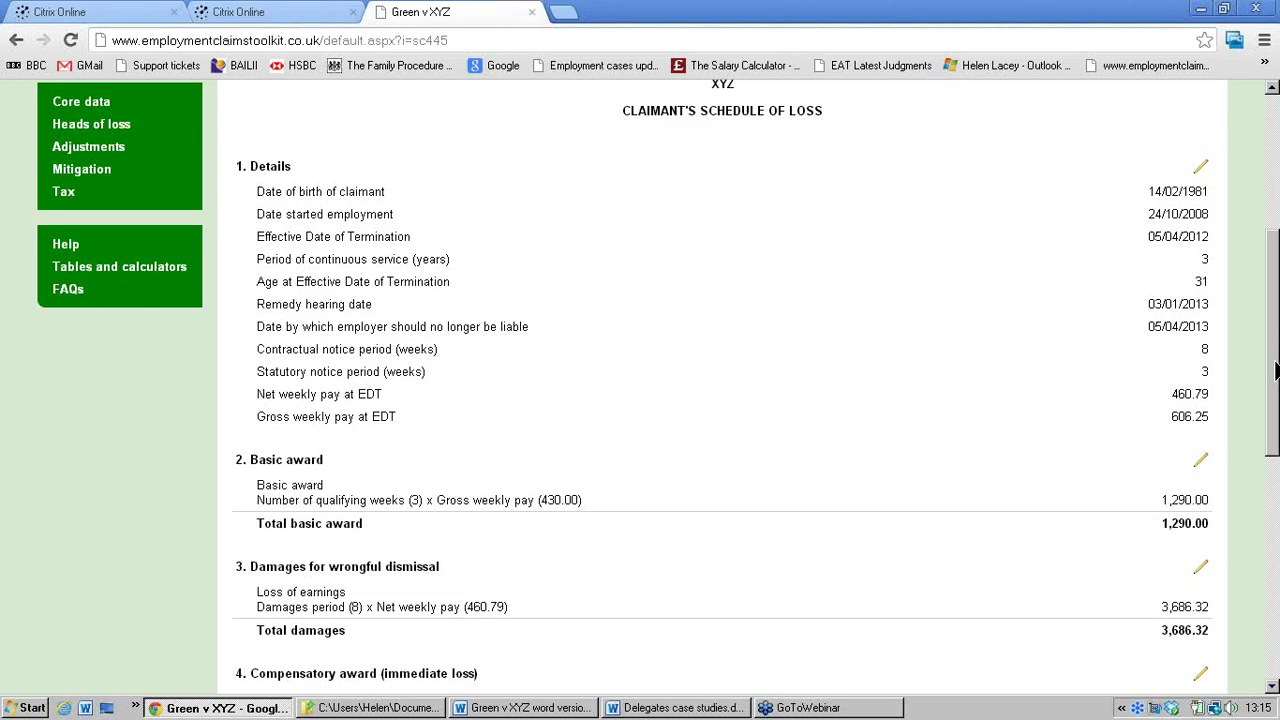
pyautogui.moveTo(1276, 371); pyautogui.dragTo(1276, 436)
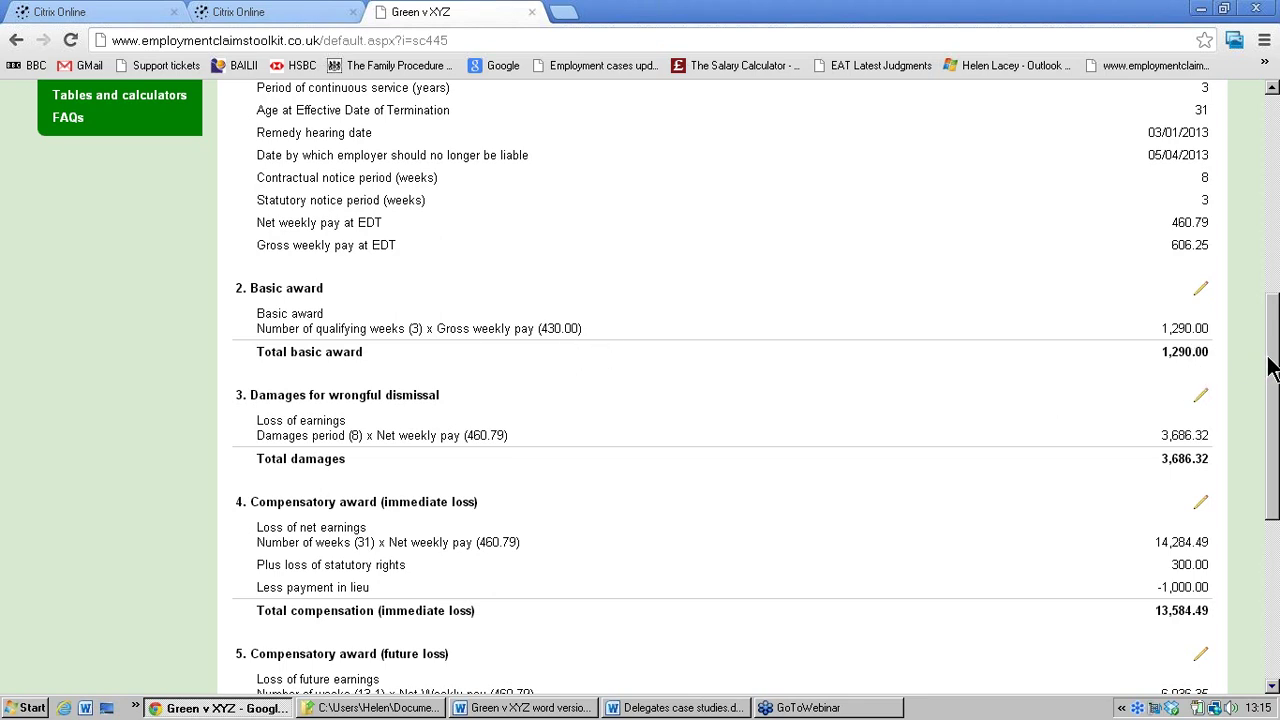
pyautogui.moveTo(1275, 367); pyautogui.dragTo(1275, 409)
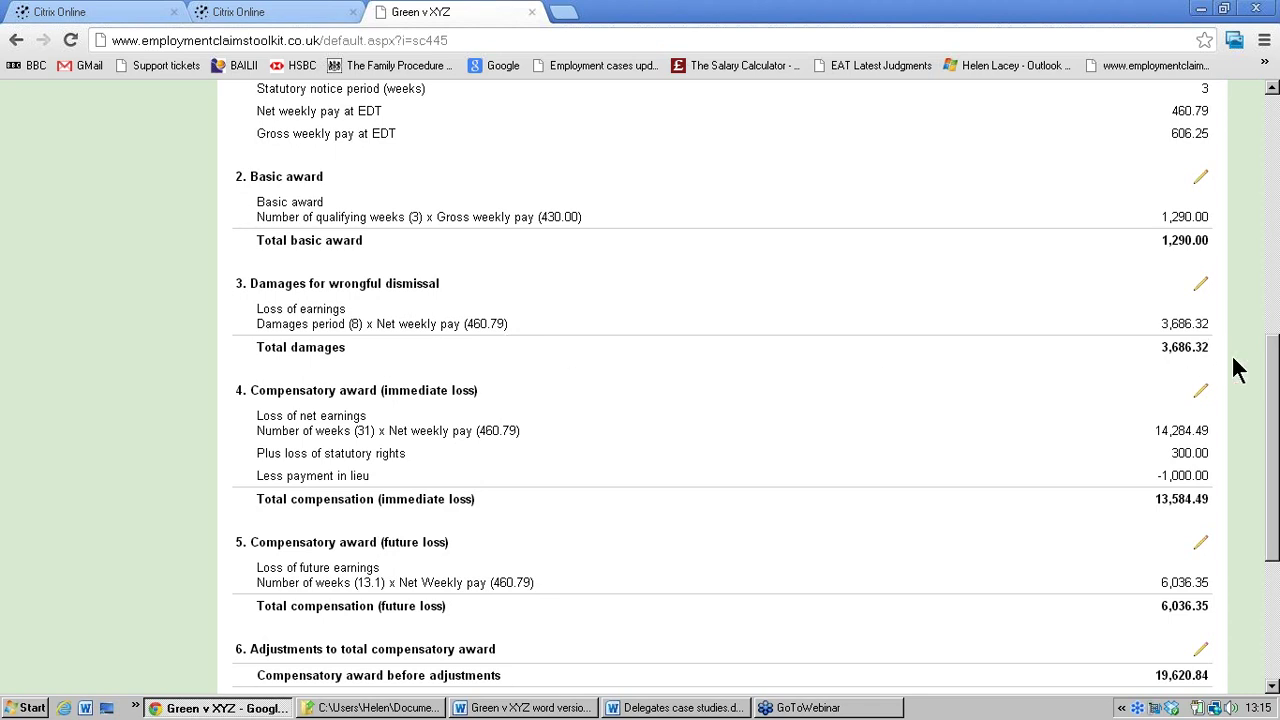
pyautogui.moveTo(1272, 368); pyautogui.dragTo(1275, 440)
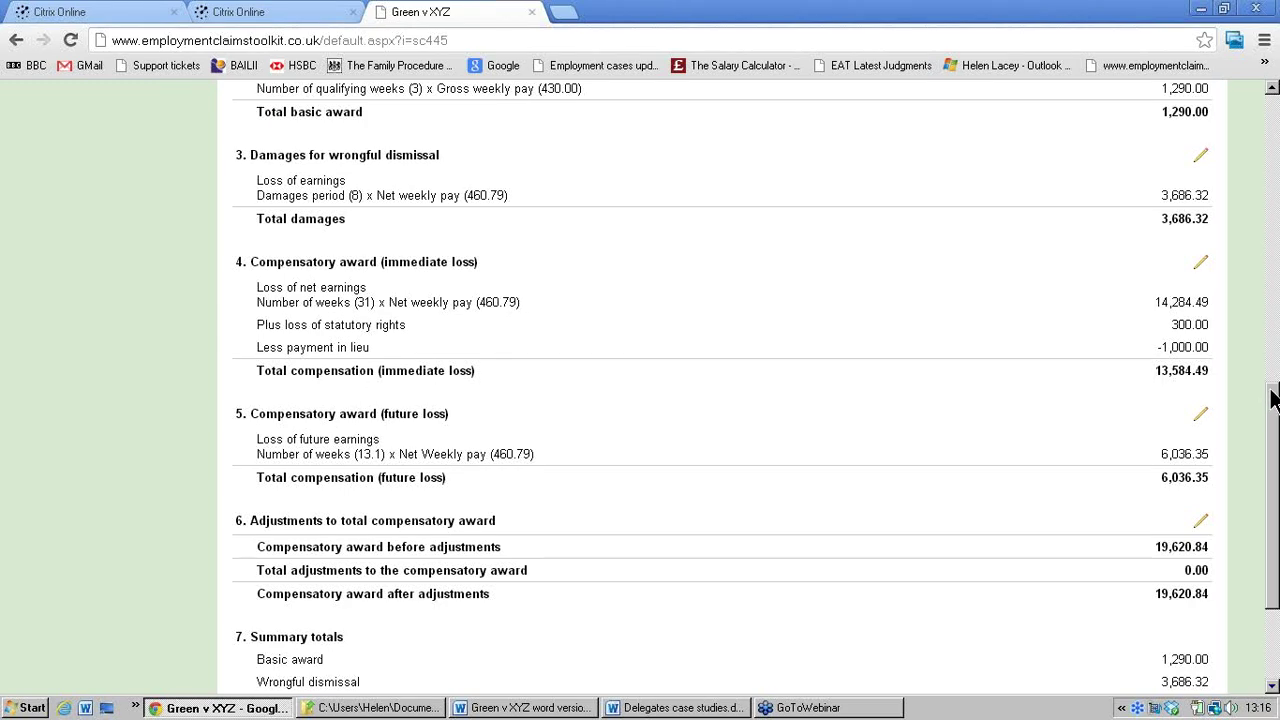
pyautogui.scroll(-1, 455, 415)
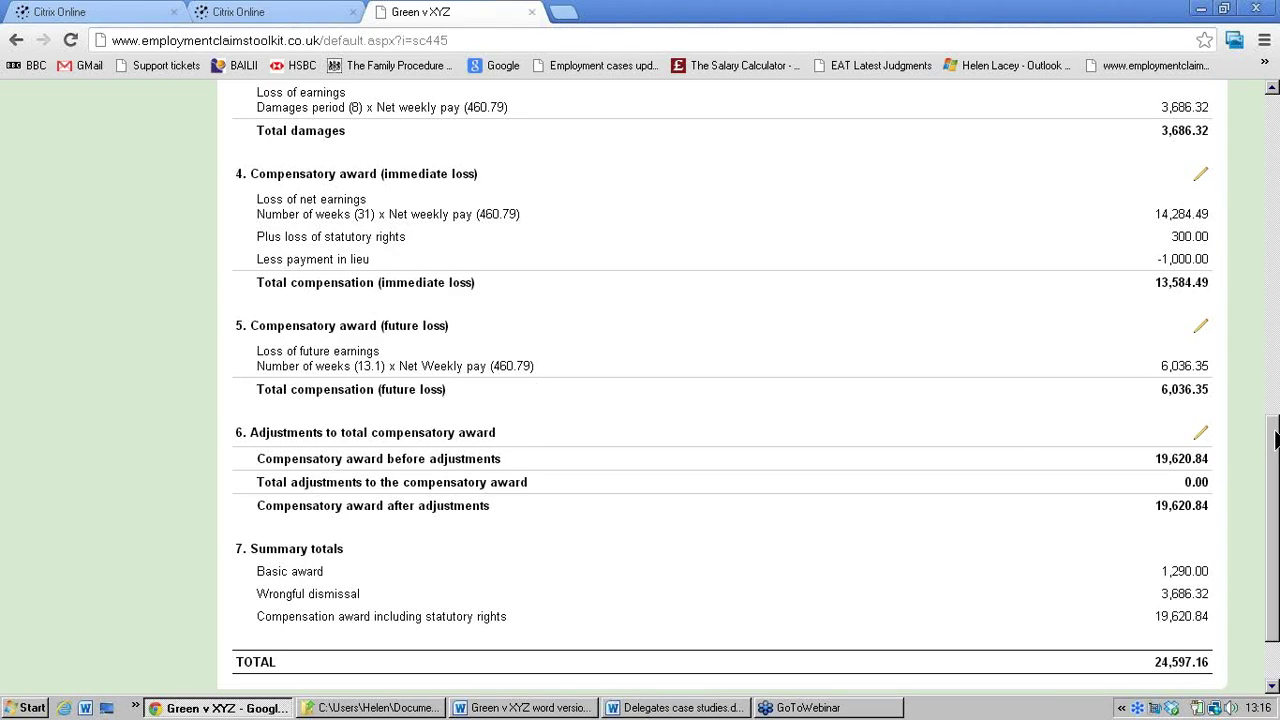
pyautogui.scroll(-2, 539, 447)
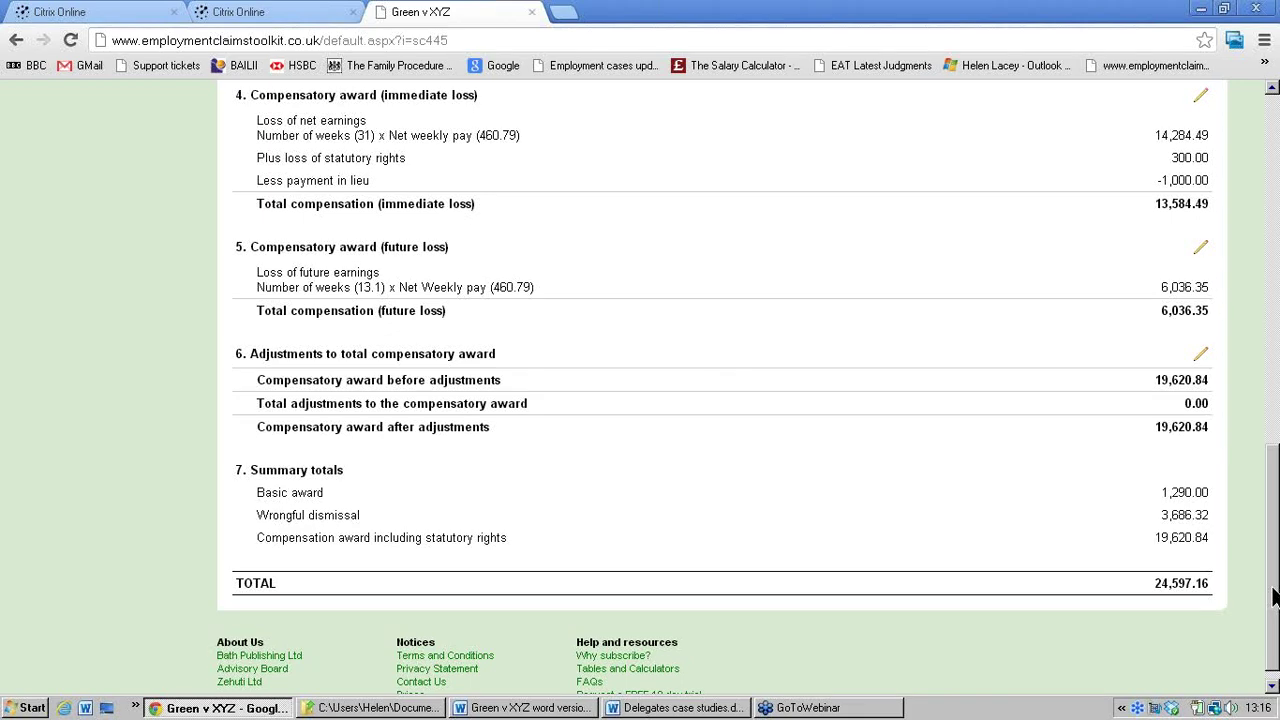
# - Show the summary version of the schedule of loss and review its award totals
pyautogui.moveTo(1274, 597); pyautogui.dragTo(1274, 240)
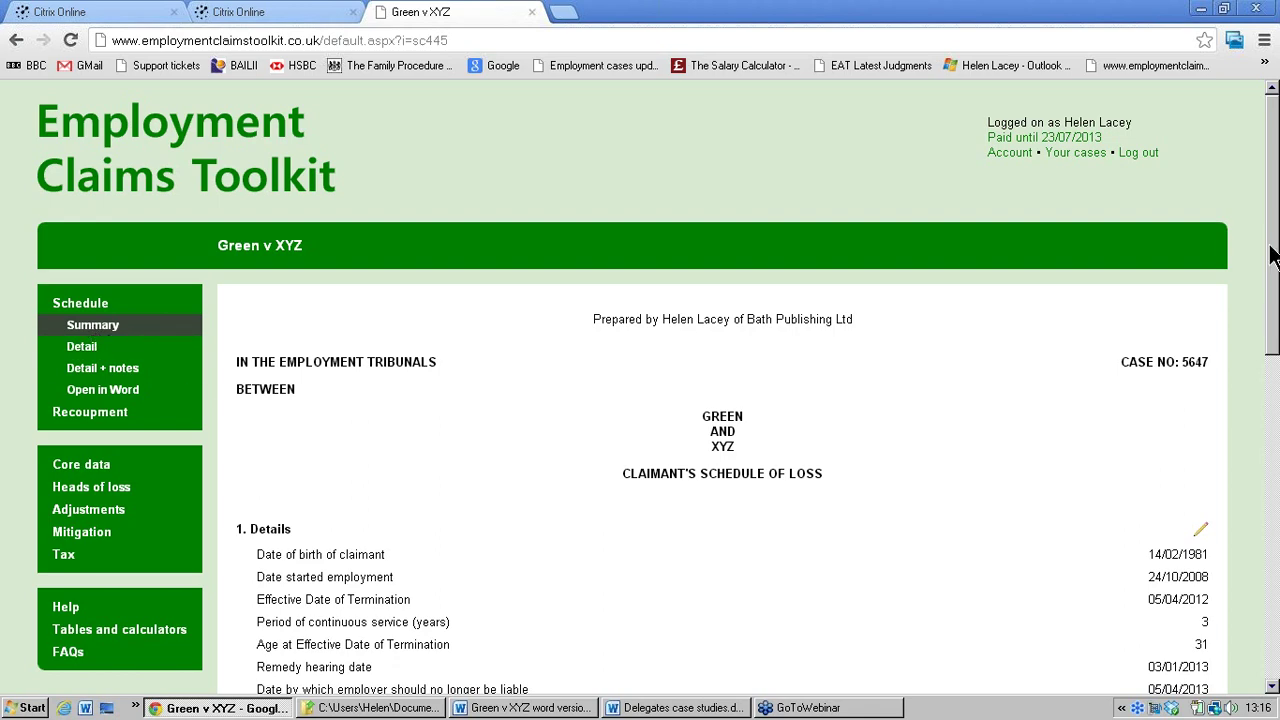
pyautogui.moveTo(1272, 255); pyautogui.dragTo(1275, 440)
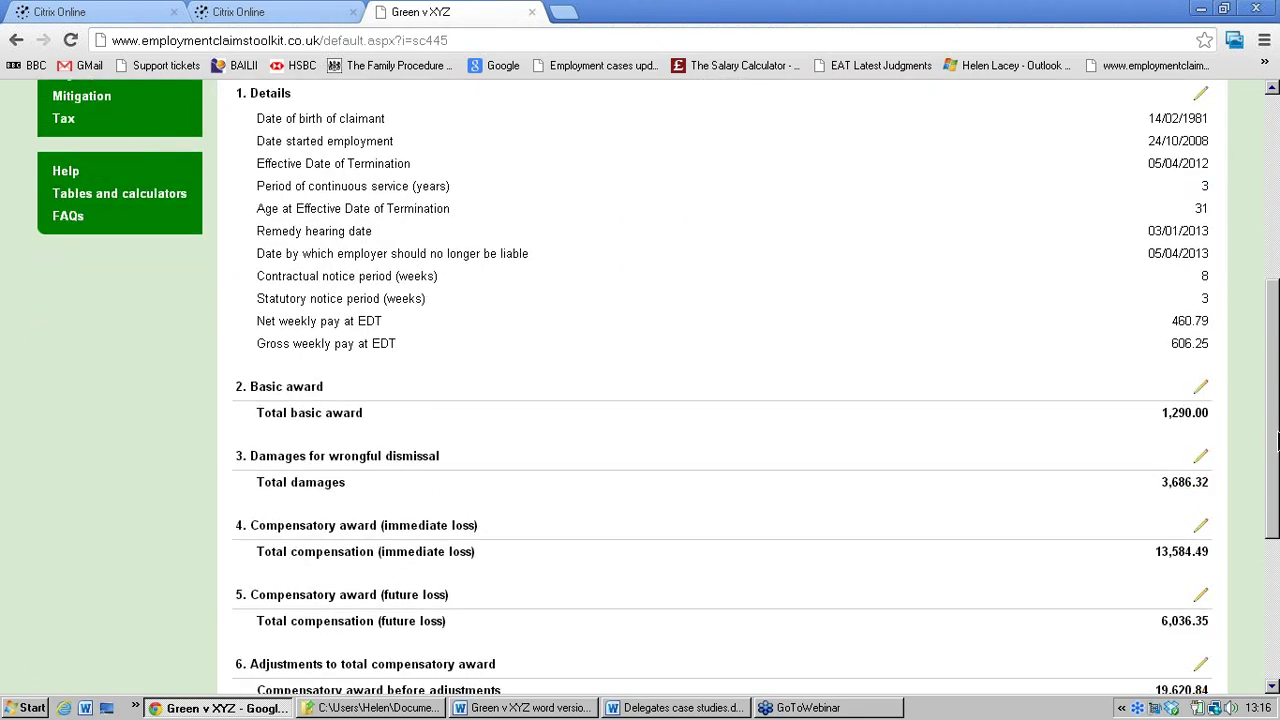
pyautogui.scroll(-3, 1200, 308)
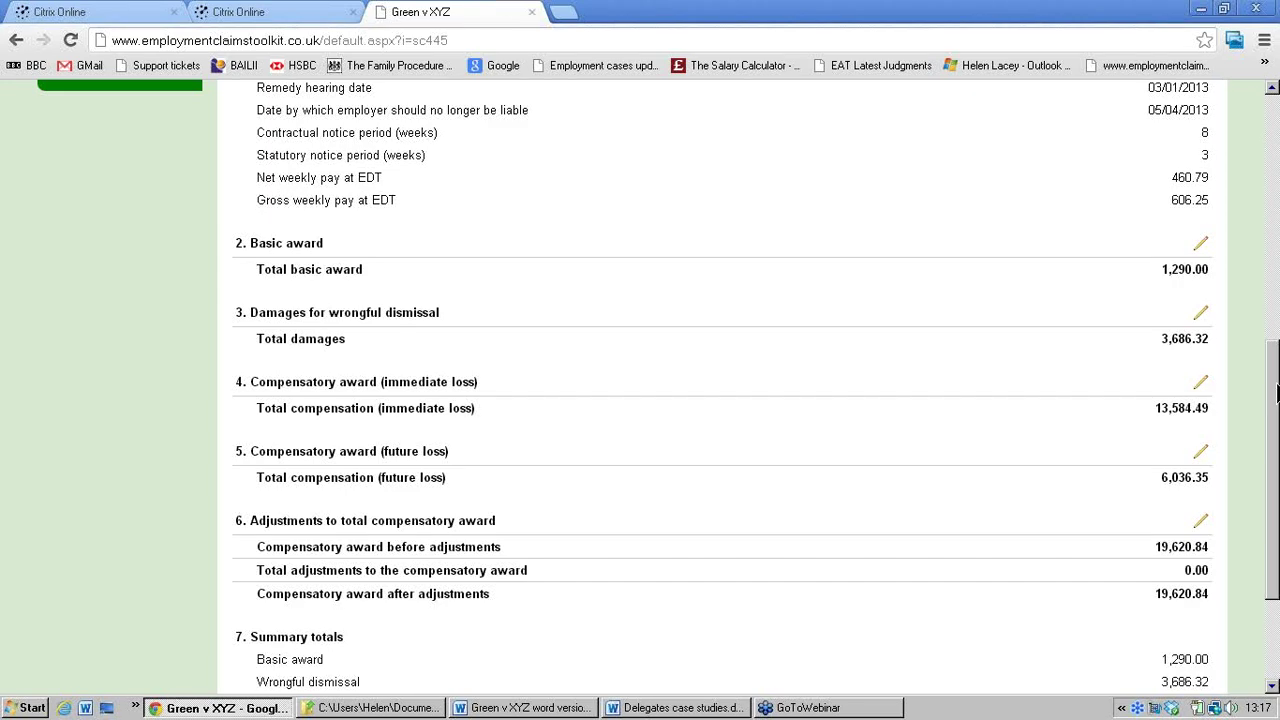
# - Return to the detailed schedule, view "Green v XYZ word version.rtf" in Word, and go back to Chrome
pyautogui.moveTo(1275, 393); pyautogui.dragTo(1275, 140)
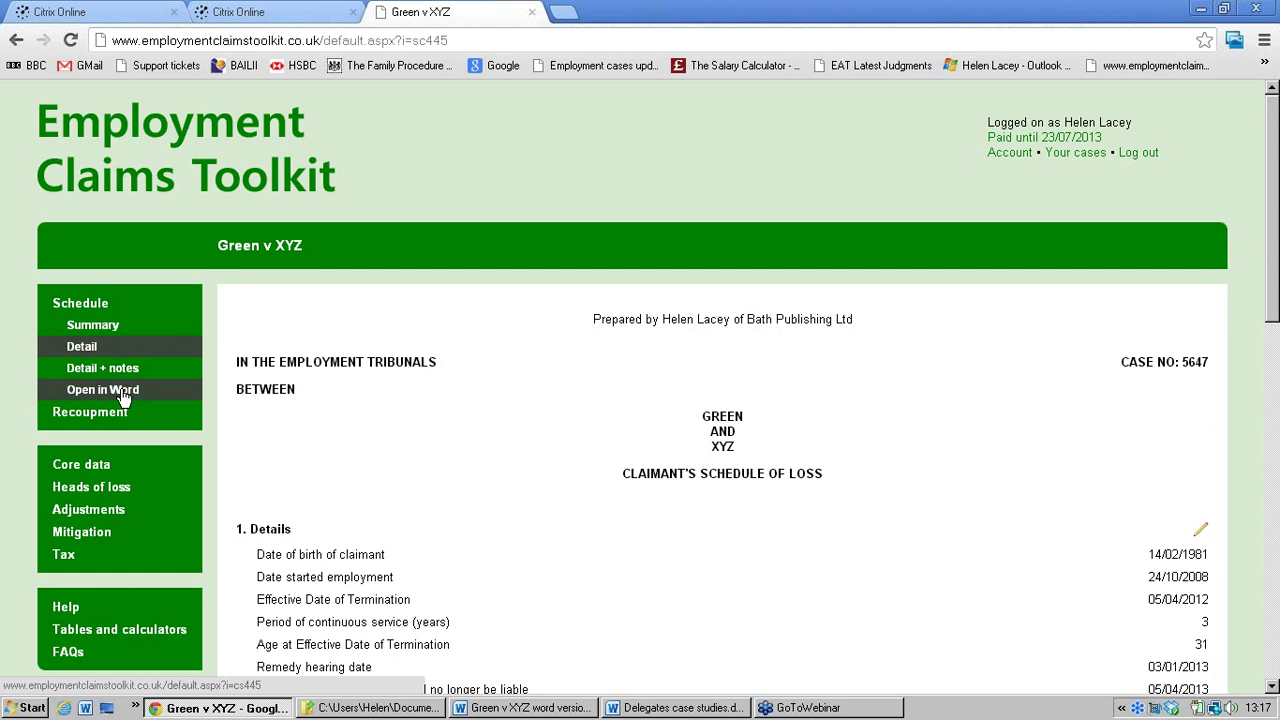
pyautogui.click(530, 708)
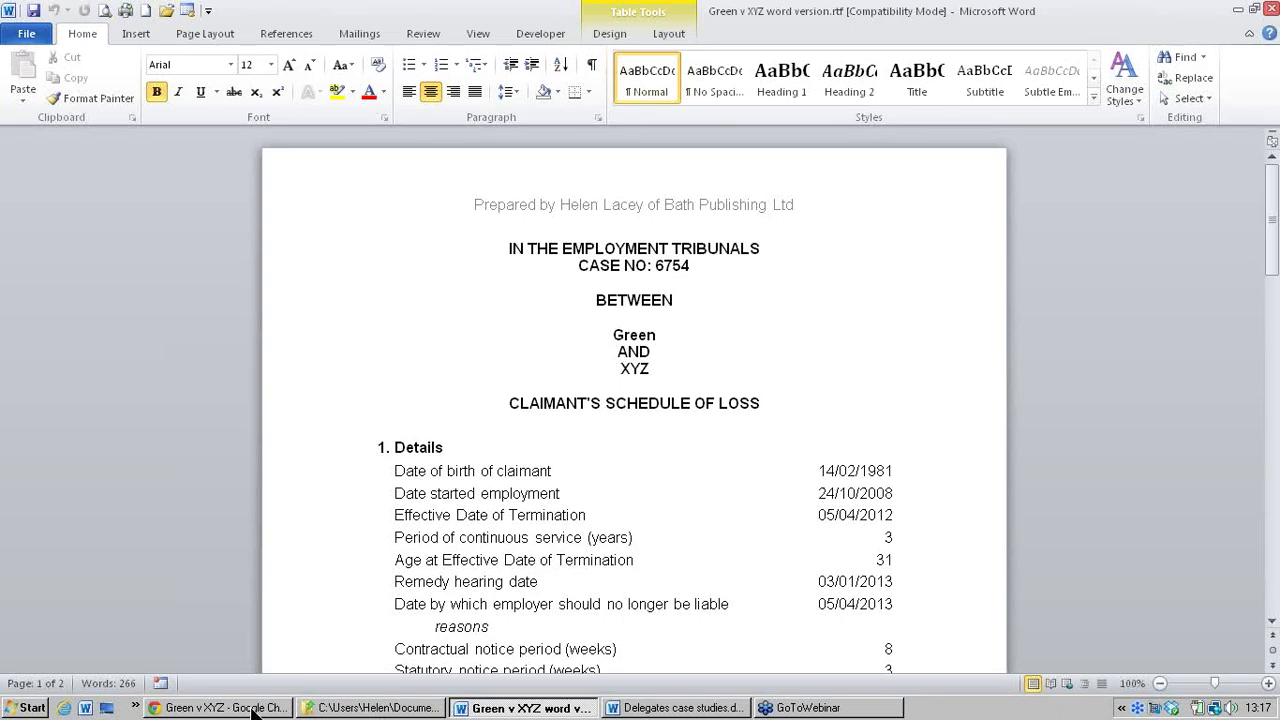
pyautogui.click(220, 708)
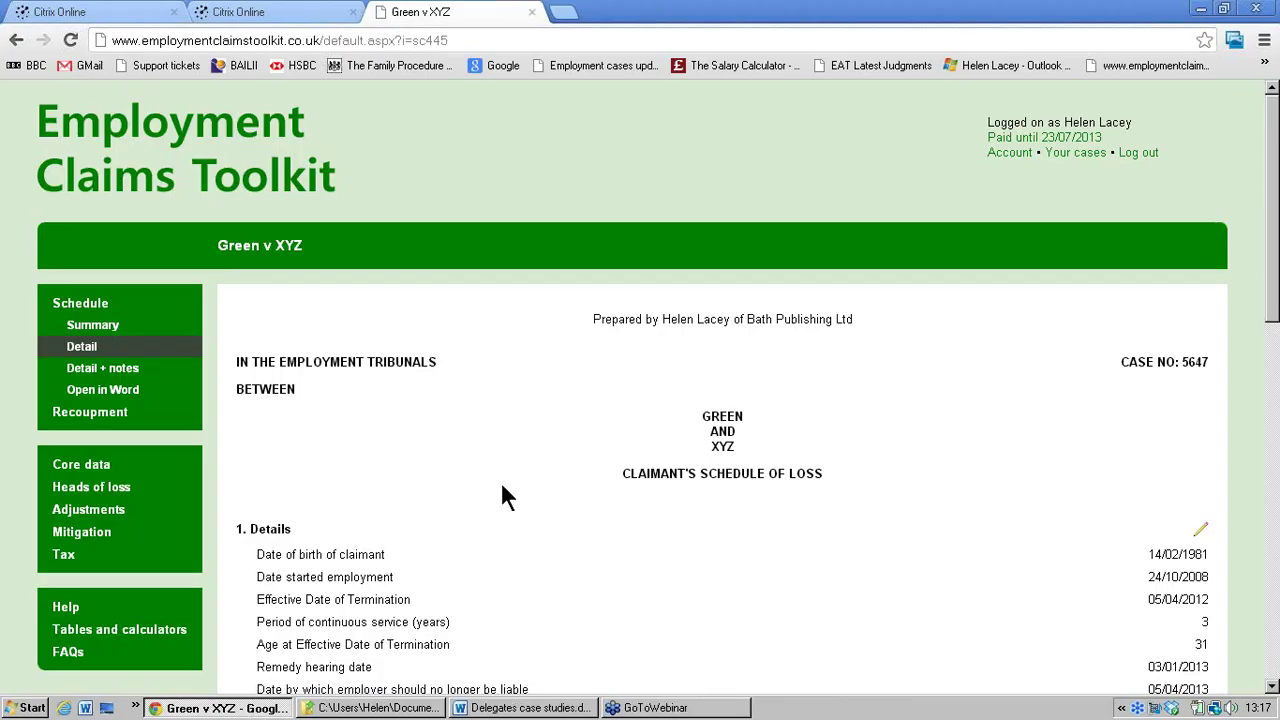
# - Save the core data with the date of remedies hearing left blank and try to compile the schedule of loss
pyautogui.click(104, 470)
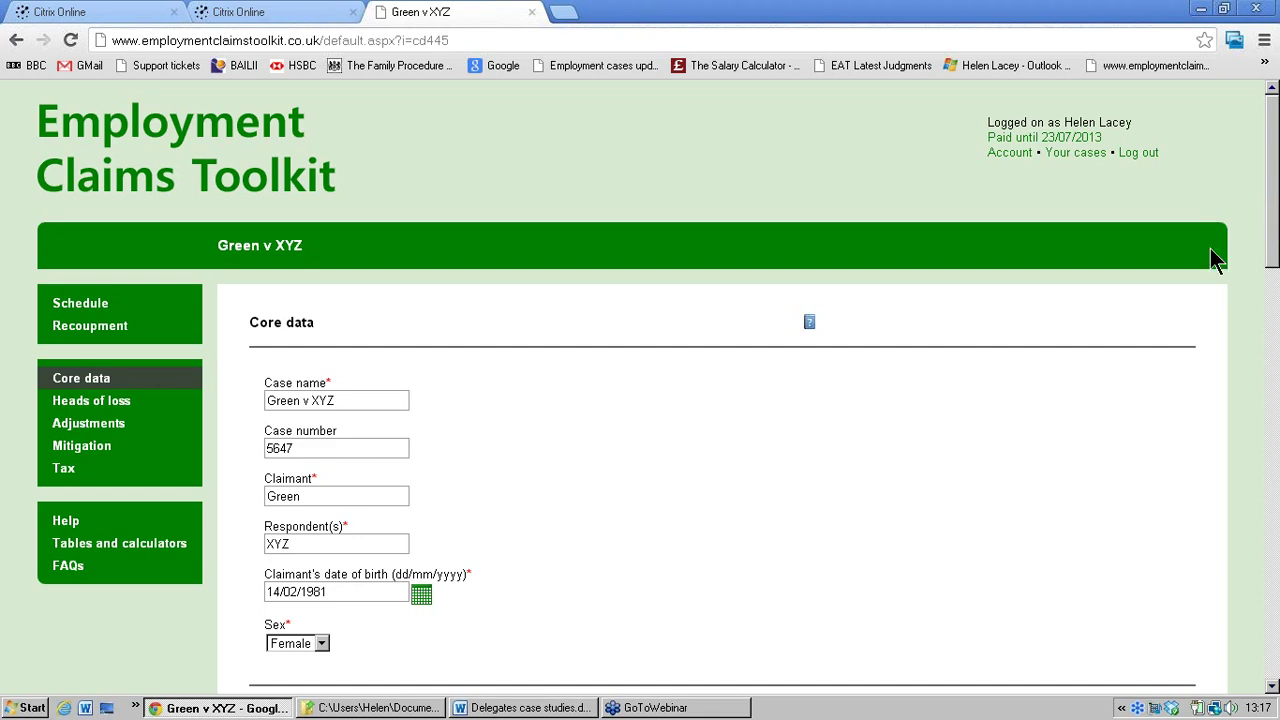
pyautogui.moveTo(1273, 235); pyautogui.dragTo(1272, 420)
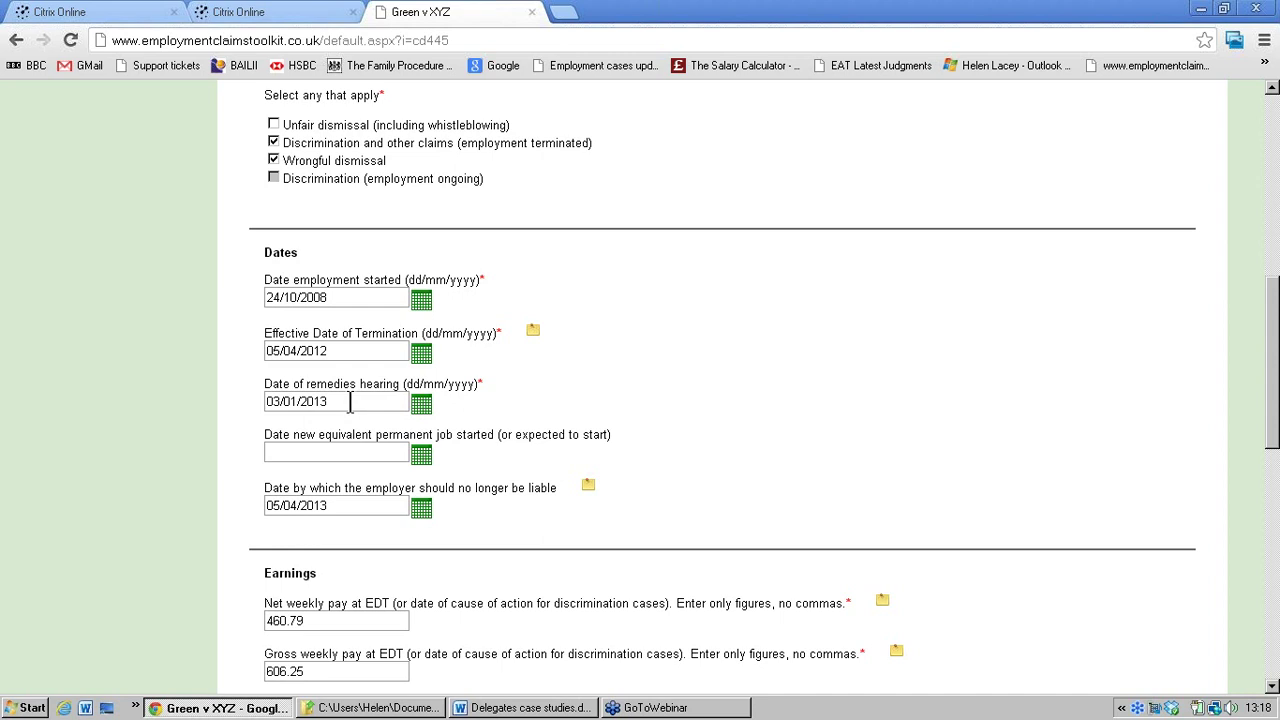
pyautogui.moveTo(335, 400); pyautogui.dragTo(228, 373)
pyautogui.press('BackSpace')
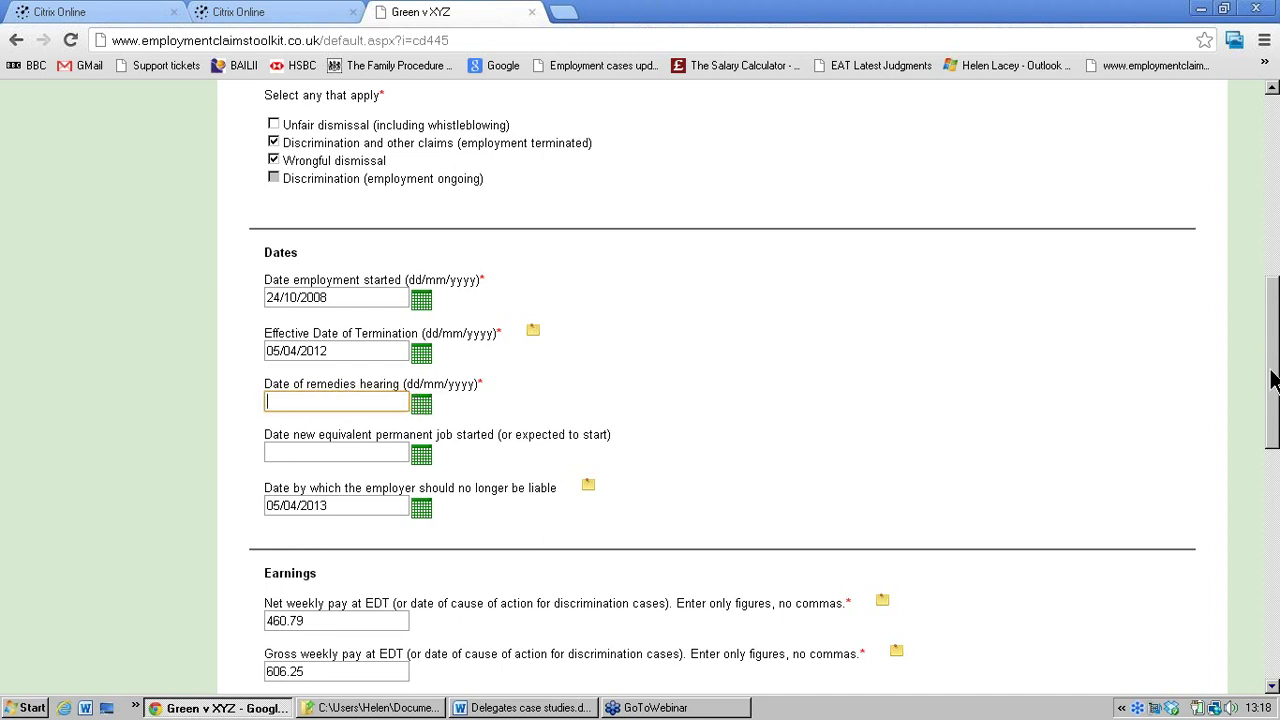
pyautogui.scroll(-15, 1266, 420)
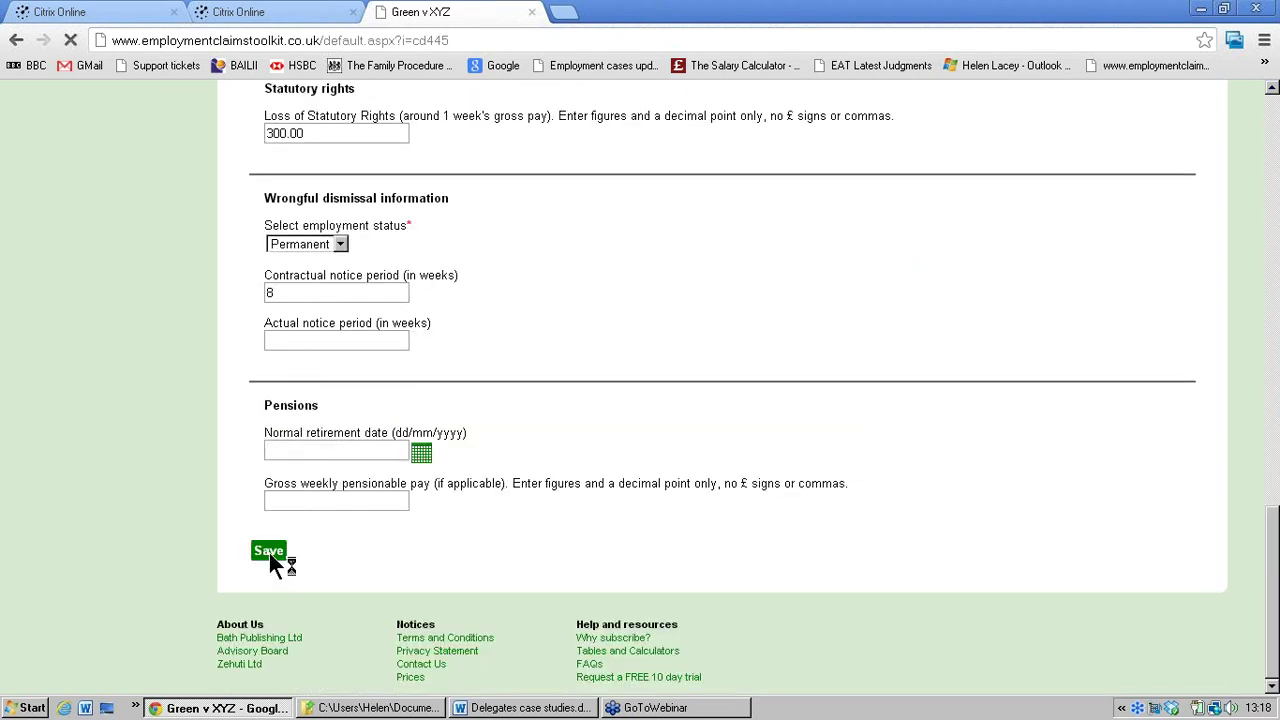
pyautogui.click(270, 552)
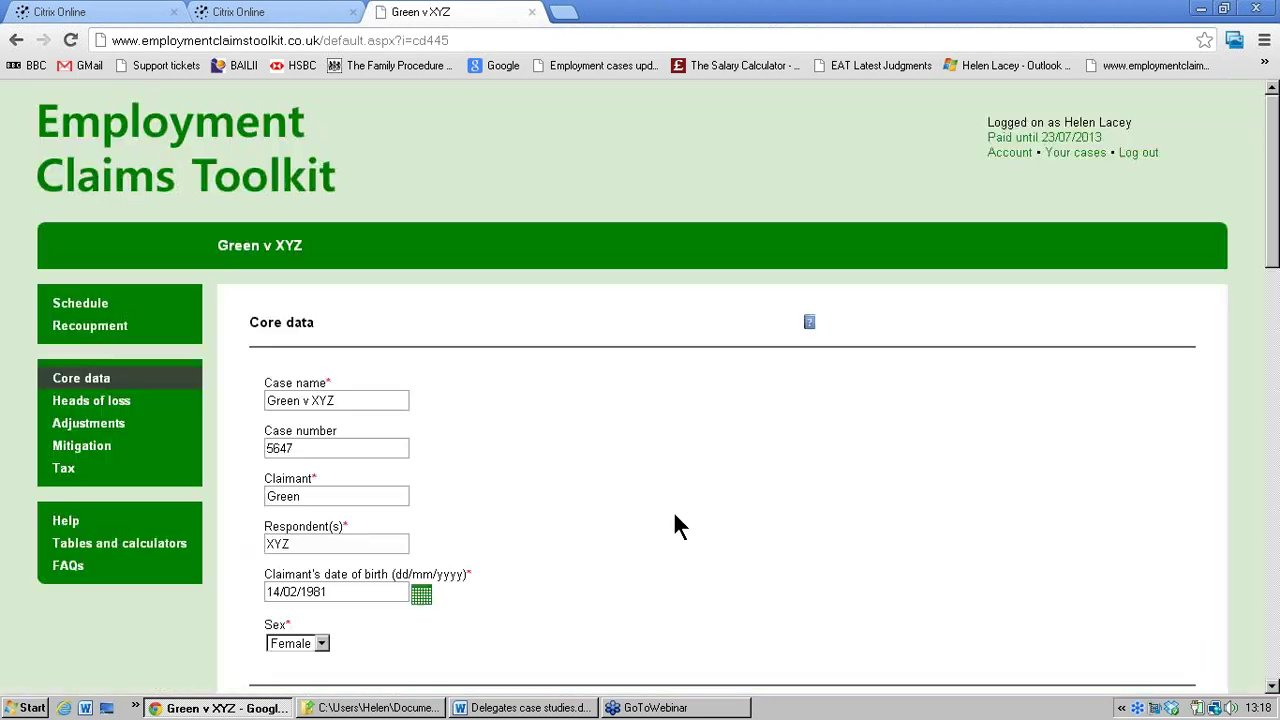
pyautogui.click(106, 310)
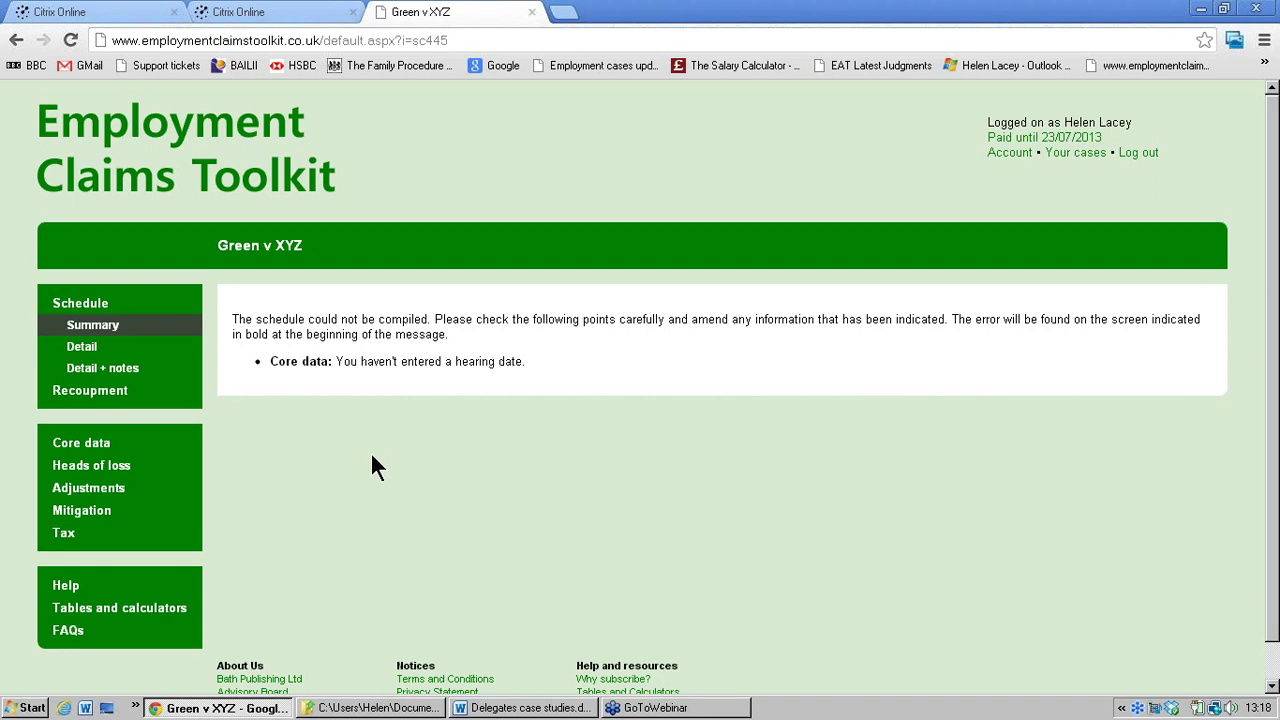
# - Enter 03/01/2013 as the date of remedies hearing in the core data
pyautogui.click(91, 445)
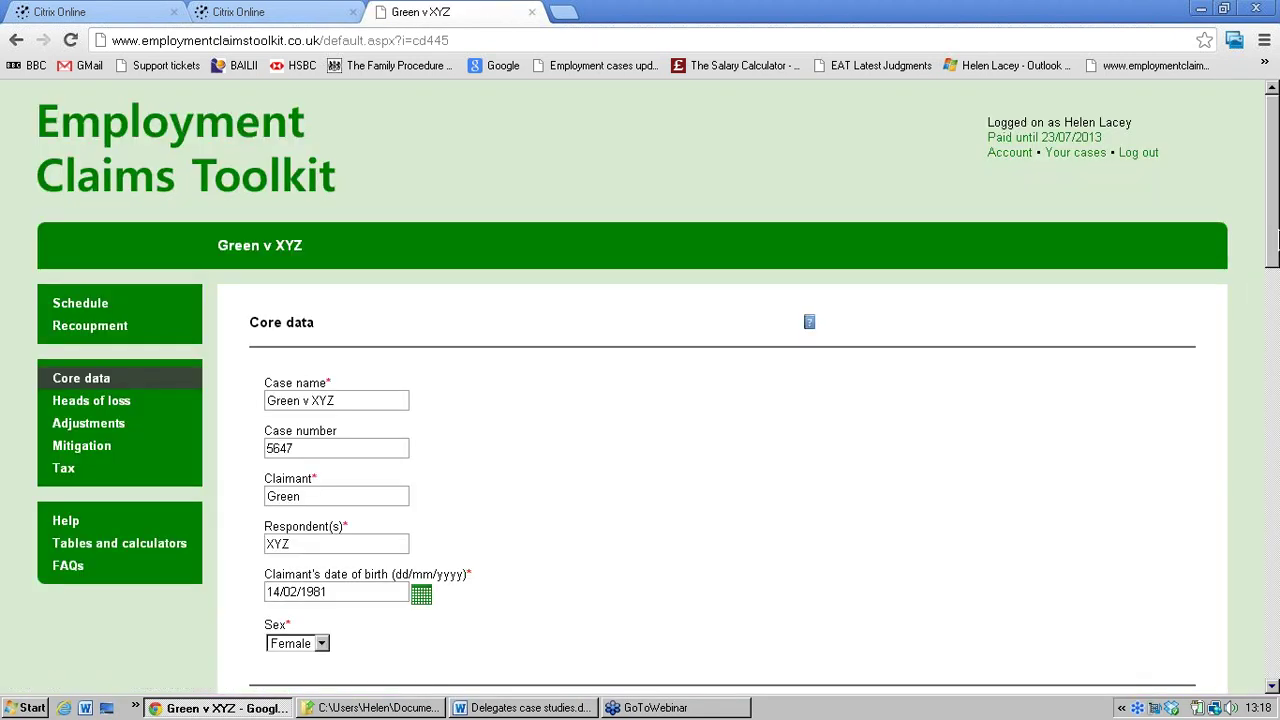
pyautogui.moveTo(1275, 235); pyautogui.dragTo(1275, 380)
pyautogui.click(388, 531)
pyautogui.write('03')
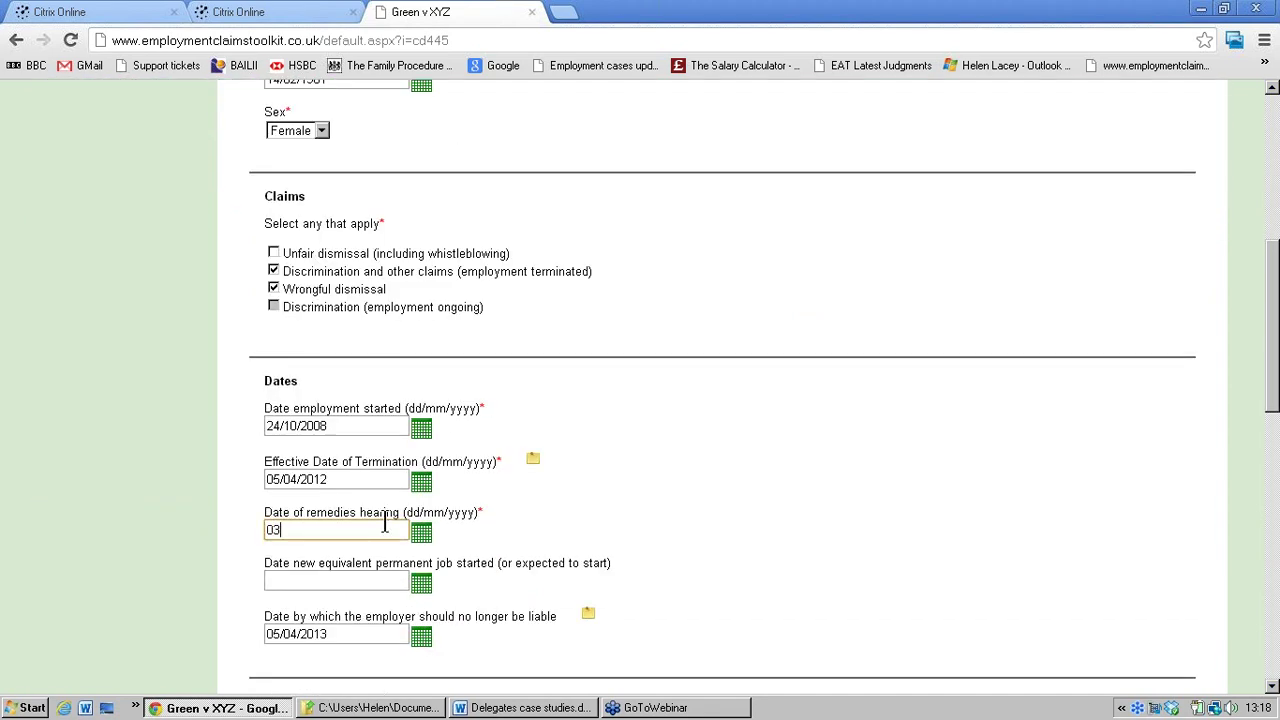
pyautogui.write('/01/2013')
# - Read the guidance on the date by which the employer should no longer be liable, including the future loss and failure to mitigate rules
pyautogui.moveTo(1276, 376); pyautogui.dragTo(1272, 440)
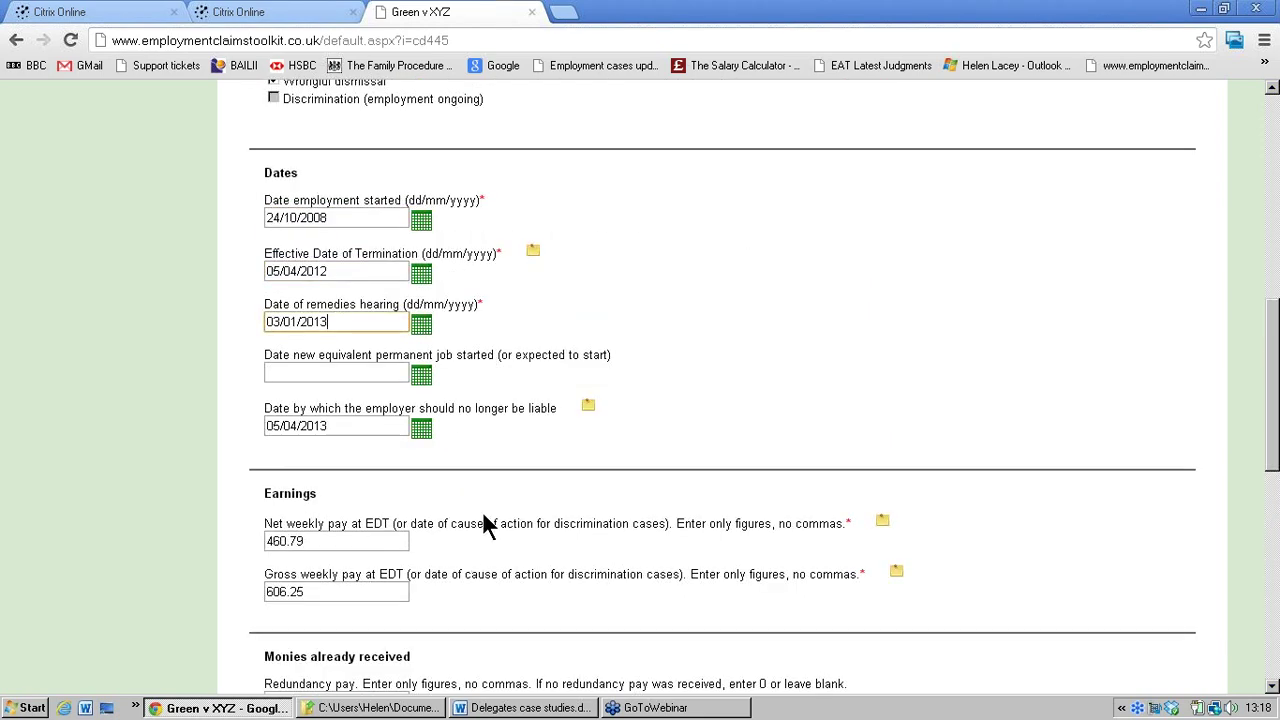
pyautogui.click(356, 413)
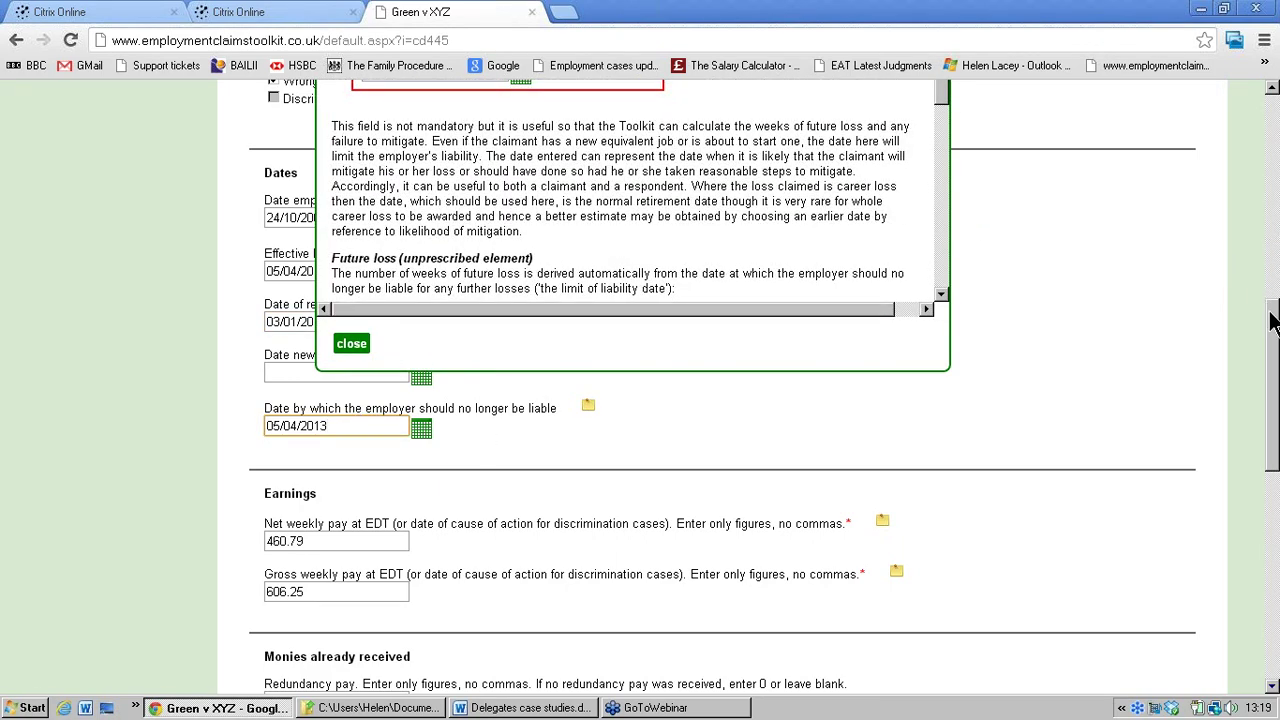
pyautogui.moveTo(1272, 316); pyautogui.dragTo(1272, 230)
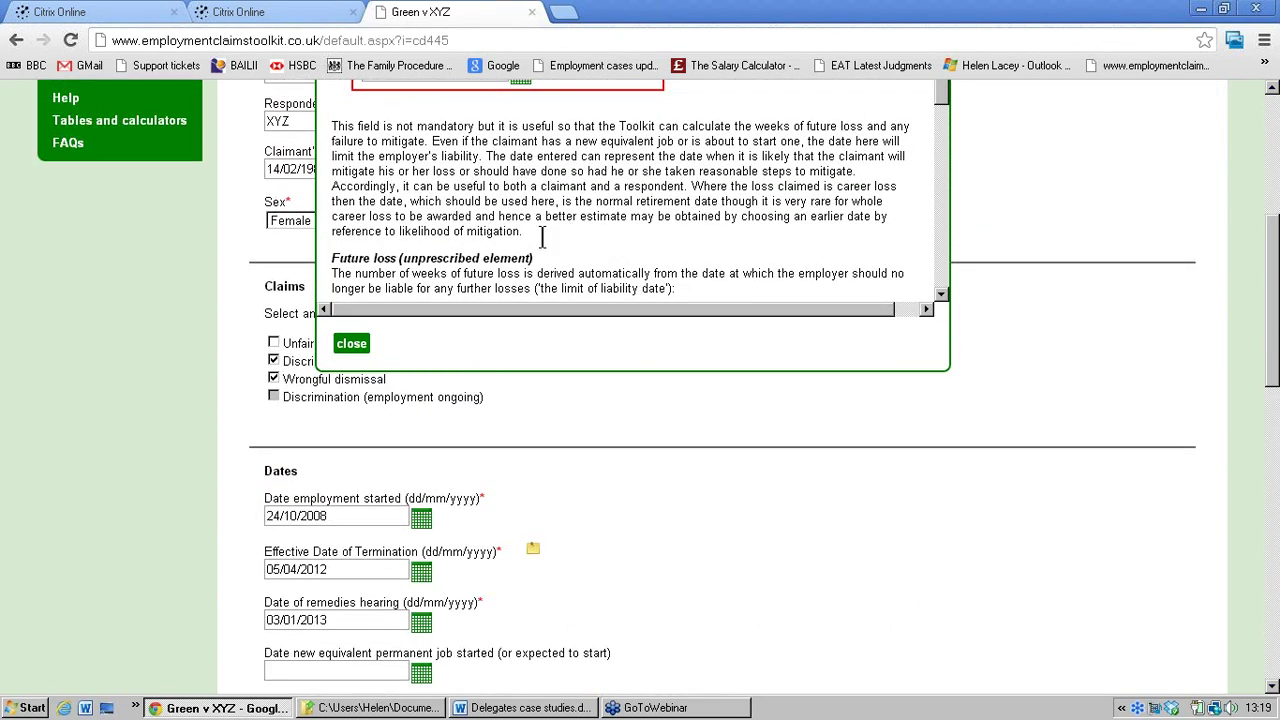
pyautogui.click(352, 344)
pyautogui.moveTo(1274, 380); pyautogui.dragTo(1273, 468)
pyautogui.click(337, 403)
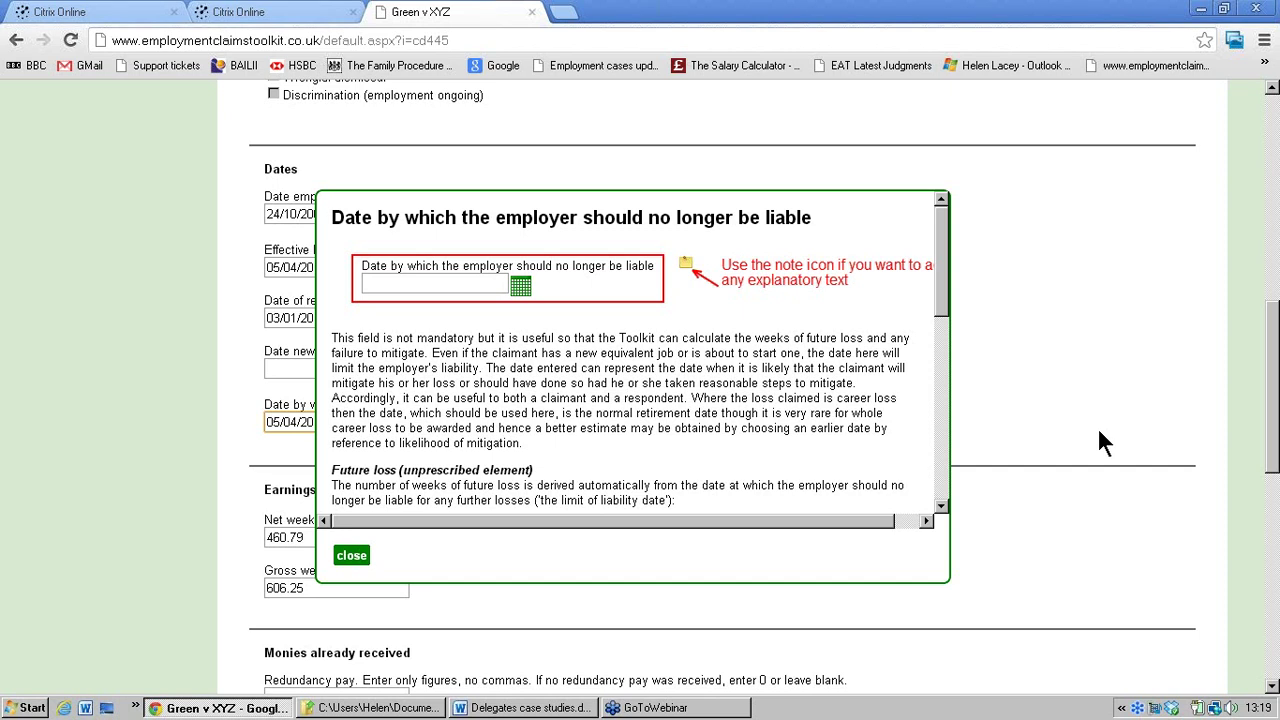
pyautogui.moveTo(943, 266); pyautogui.dragTo(942, 306)
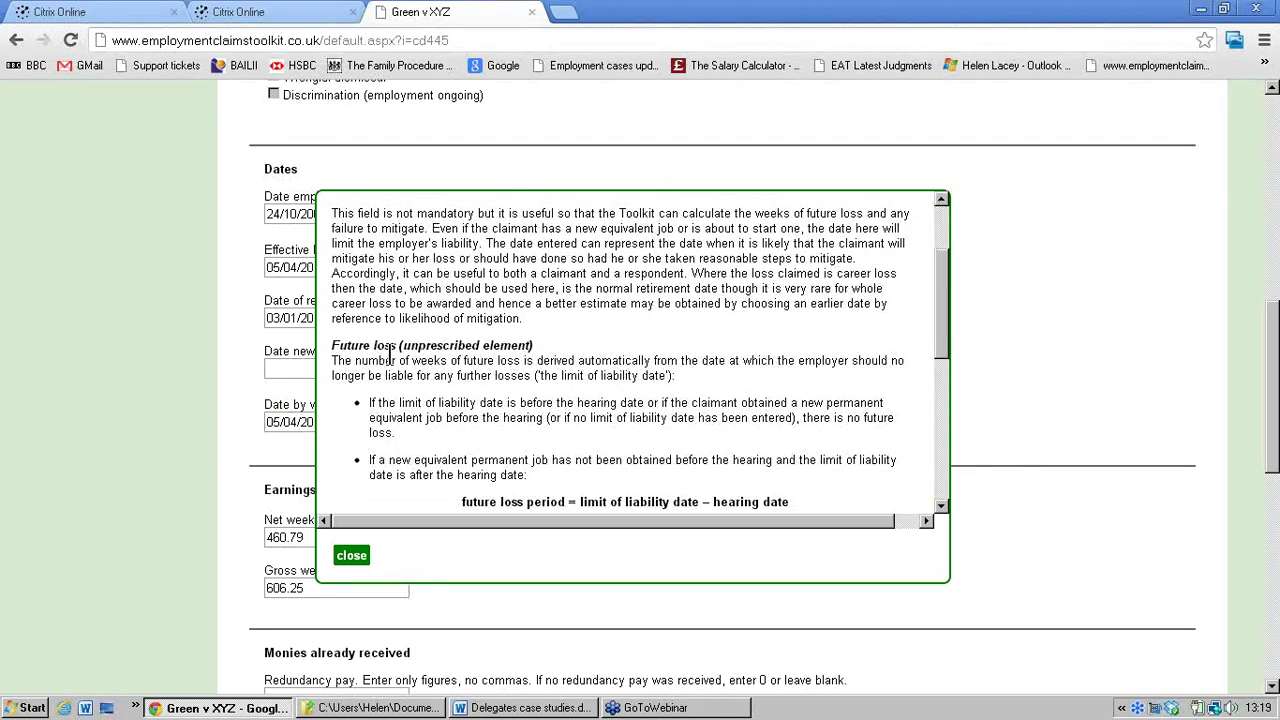
pyautogui.moveTo(936, 324); pyautogui.dragTo(931, 414)
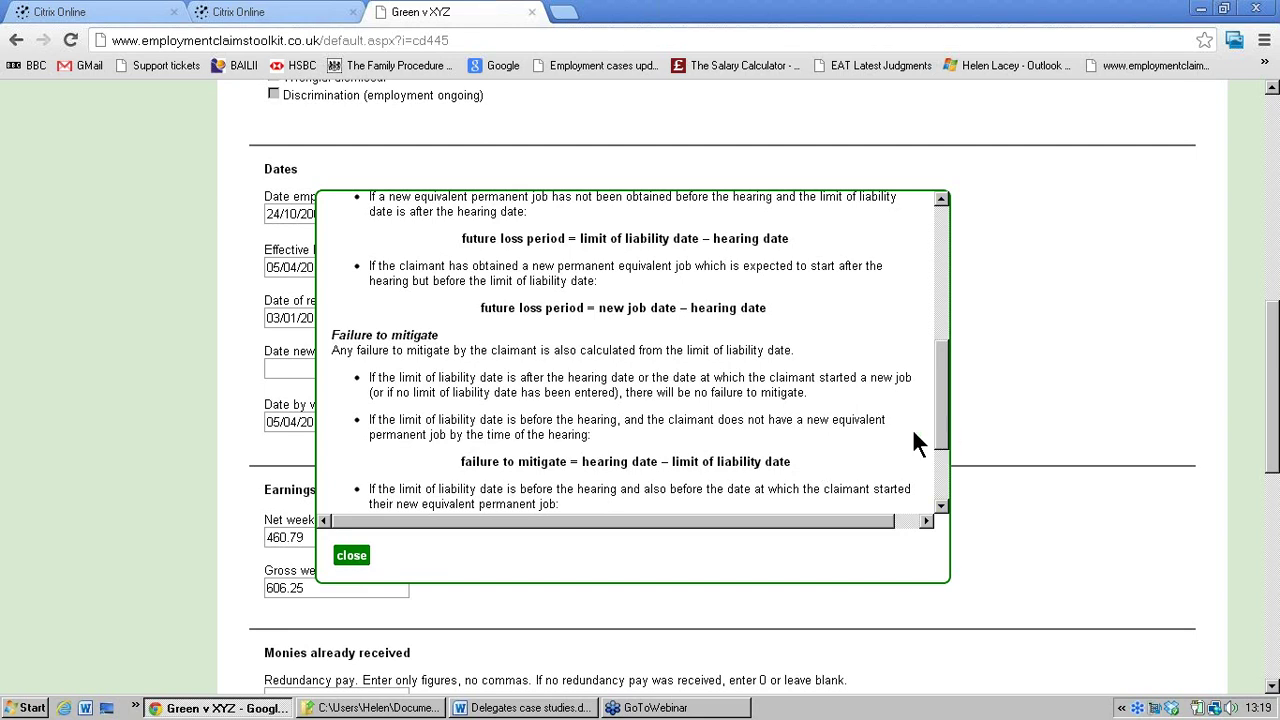
pyautogui.click(352, 555)
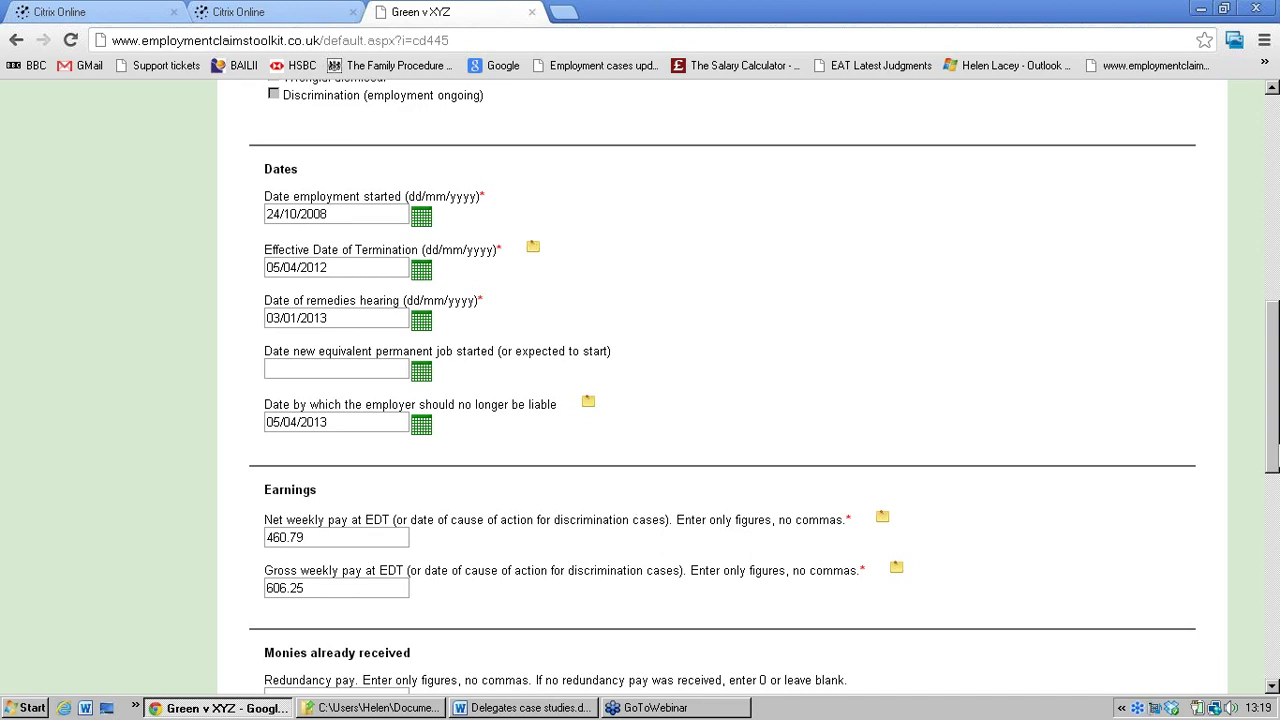
# - Add the note "Suffering stress" to the date by which the employer should no longer be liable and save the core data
pyautogui.moveTo(1275, 452); pyautogui.dragTo(1275, 230)
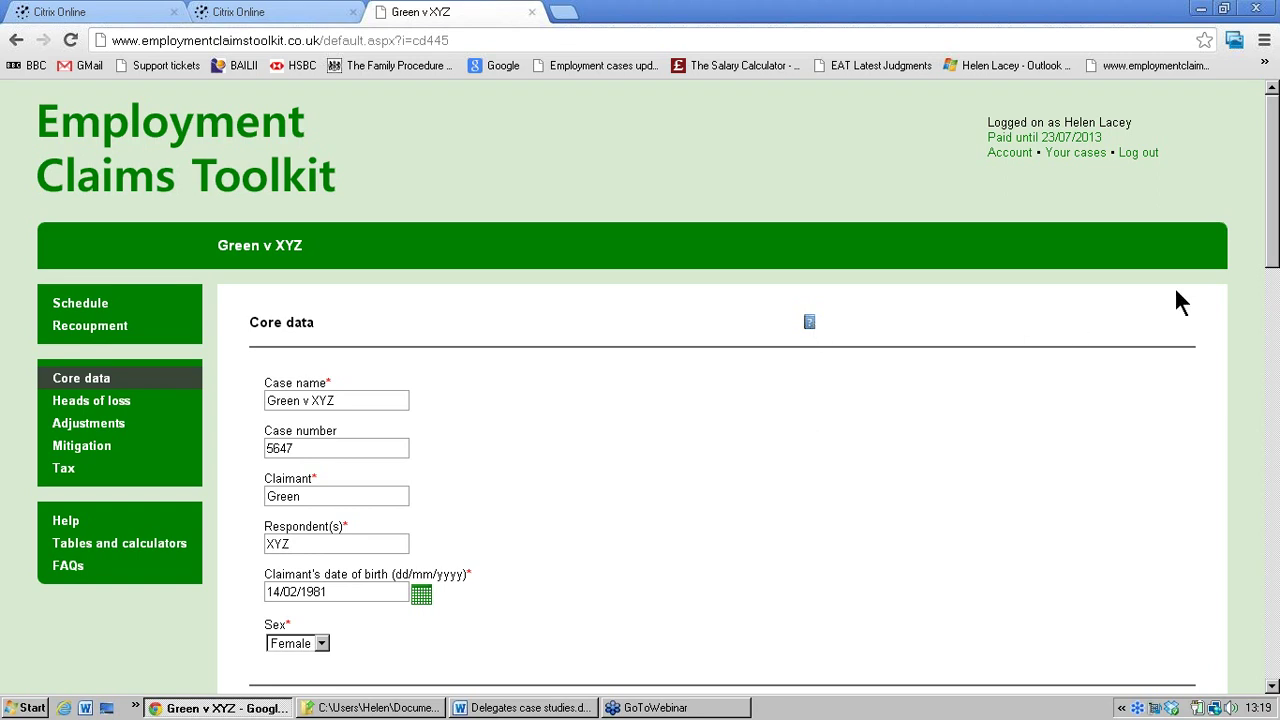
pyautogui.moveTo(1275, 255); pyautogui.dragTo(1273, 415)
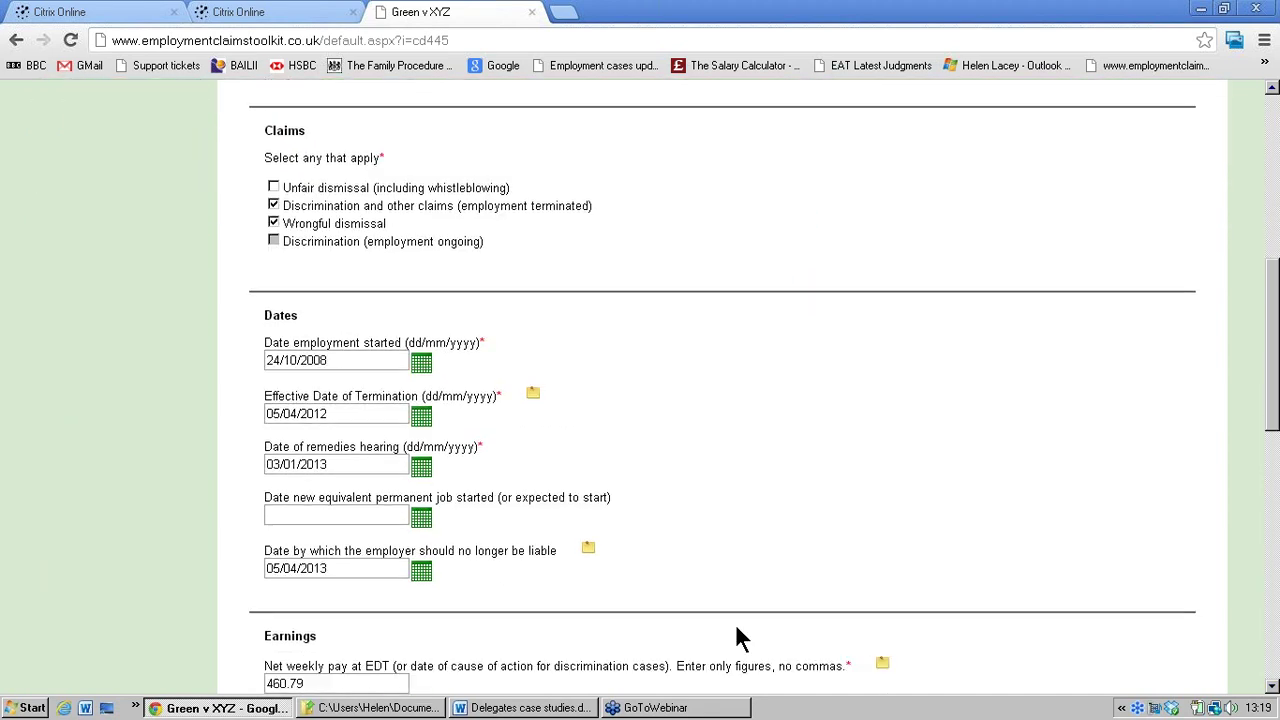
pyautogui.click(590, 557)
pyautogui.click(520, 332)
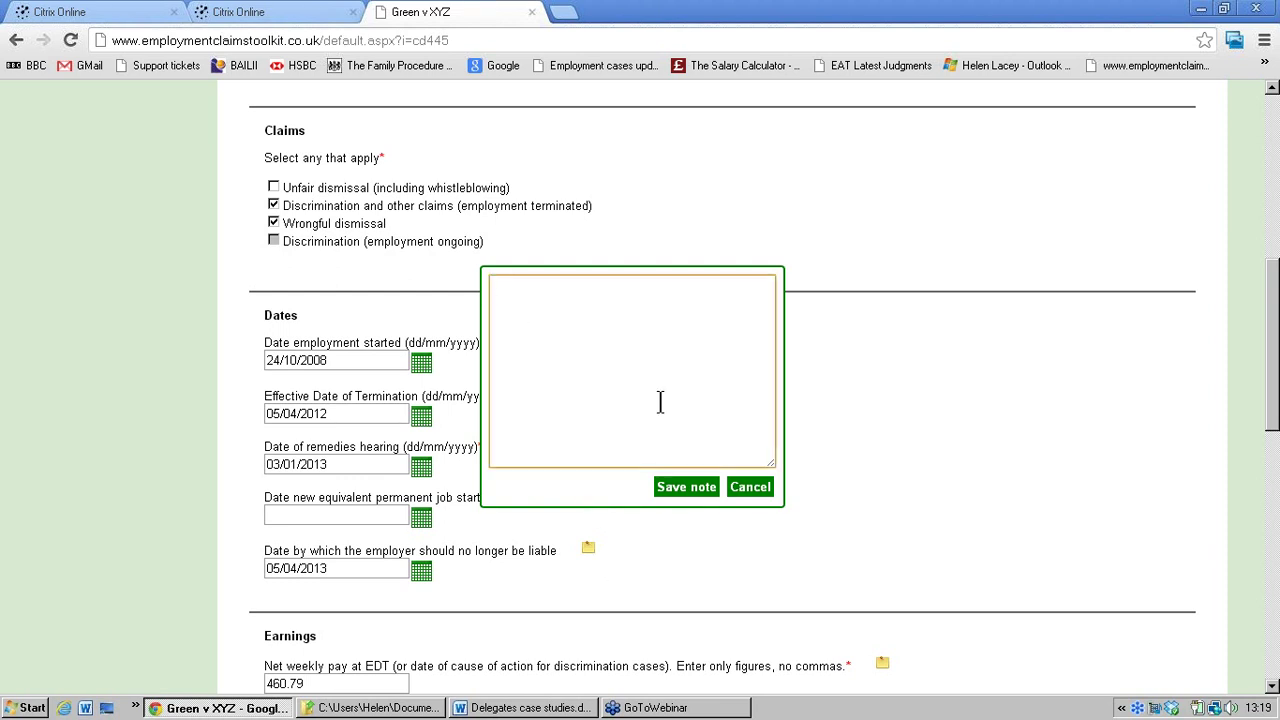
pyautogui.write('Suffering streesss')
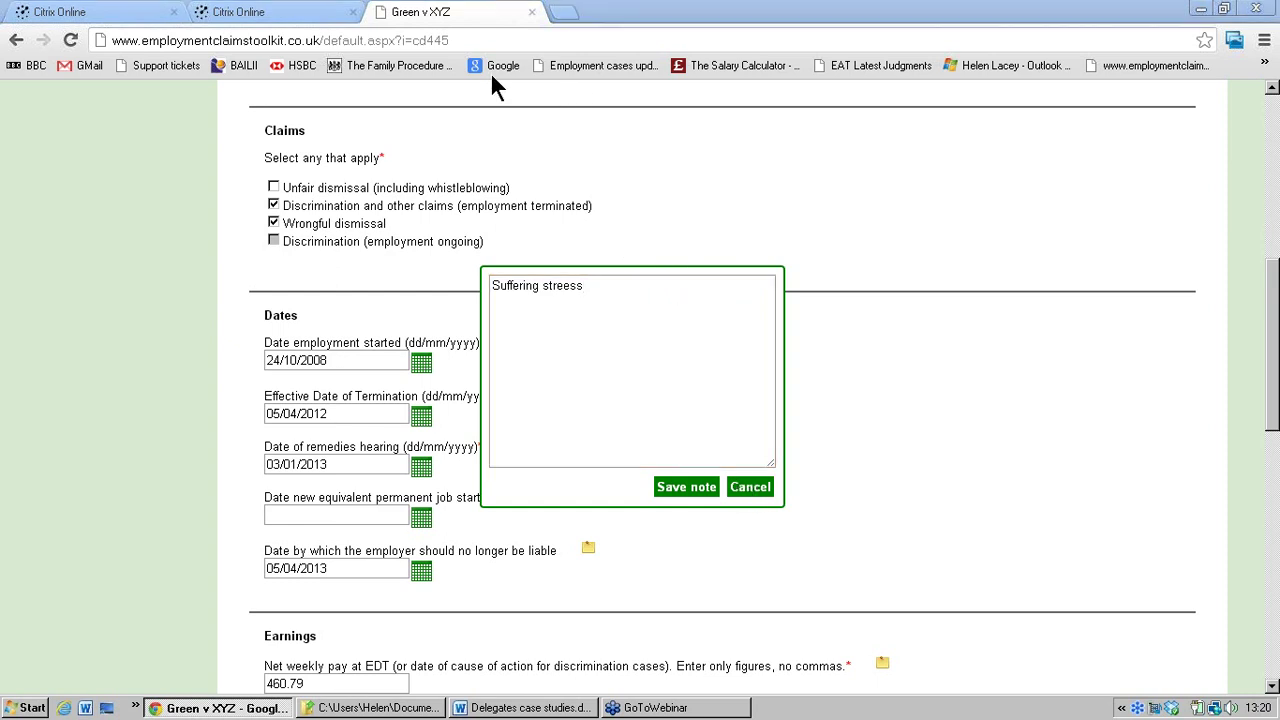
pyautogui.click(569, 287)
pyautogui.press('BackSpace')
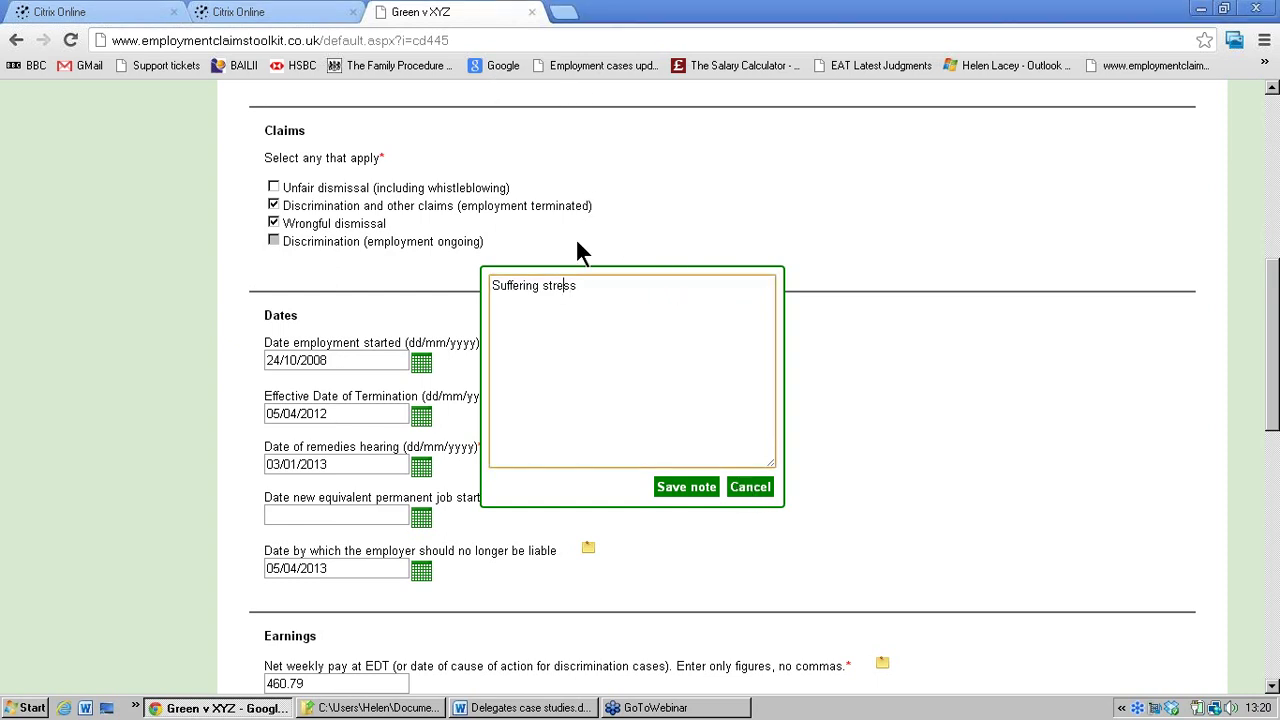
pyautogui.click(674, 487)
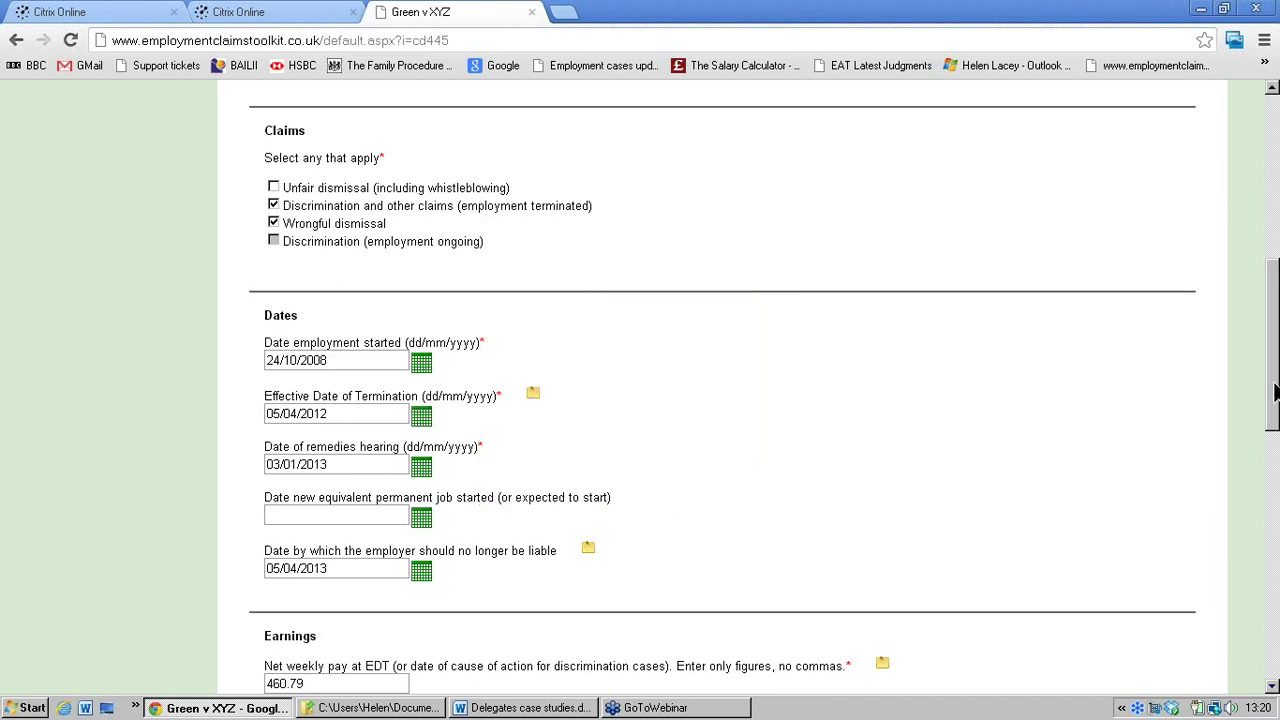
pyautogui.moveTo(1275, 390); pyautogui.dragTo(1271, 623)
pyautogui.click(279, 568)
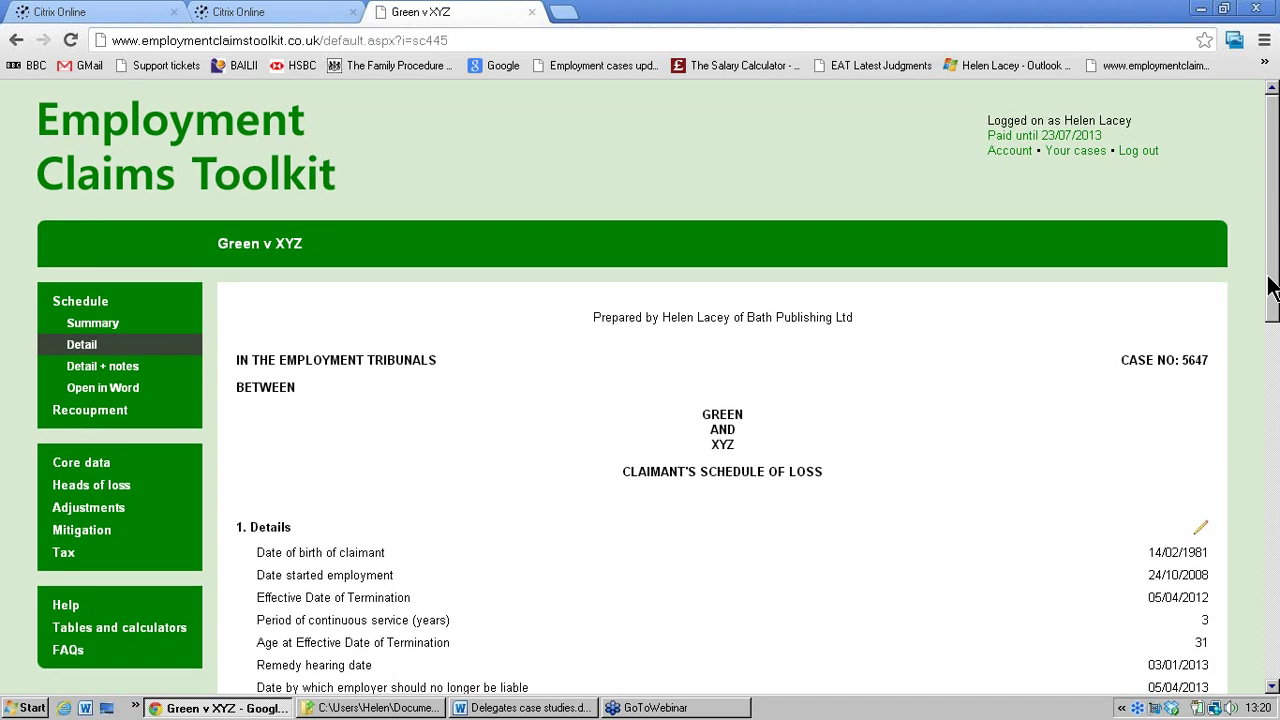
# - Examine the Details section of the detailed schedule of loss for the added note
pyautogui.scroll(-4, 1273, 280)
pyautogui.scroll(-1, 1273, 280)
pyautogui.scroll(2, 1273, 280)
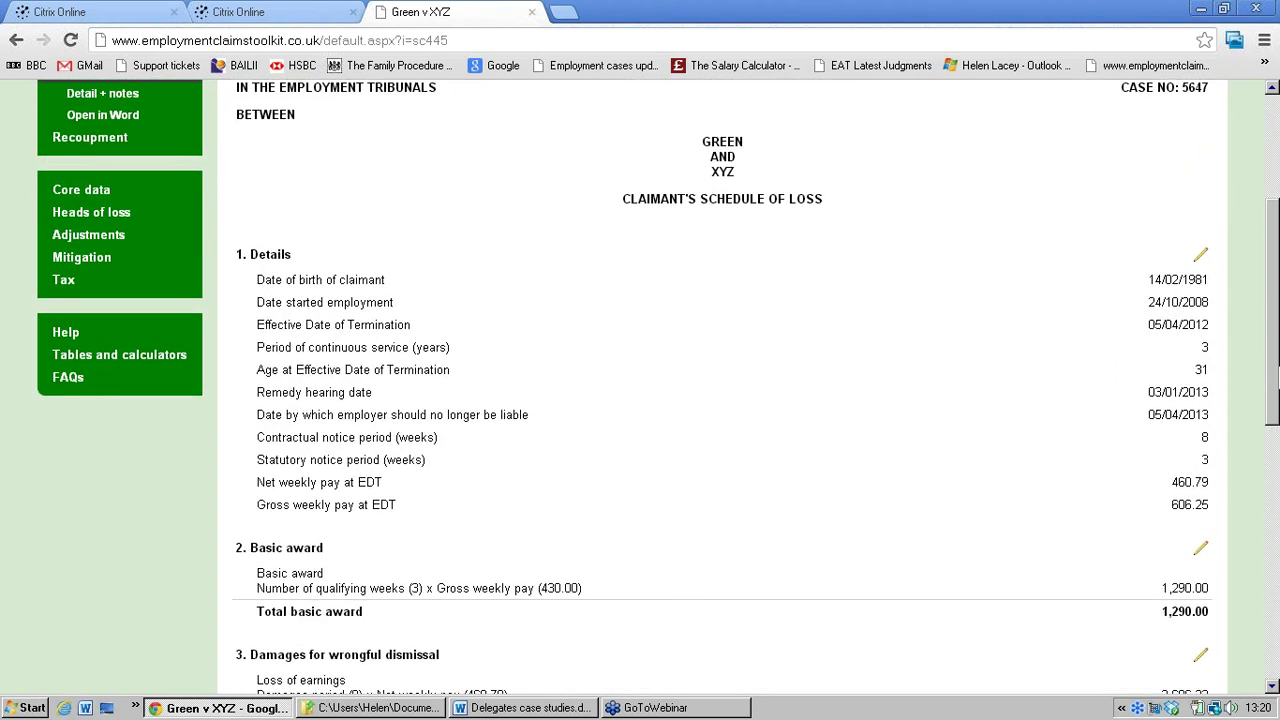
pyautogui.scroll(3, 90, 470)
# - Return to the core data, save the note on the employer's end-of-liability date again, and save the core data
pyautogui.click(88, 462)
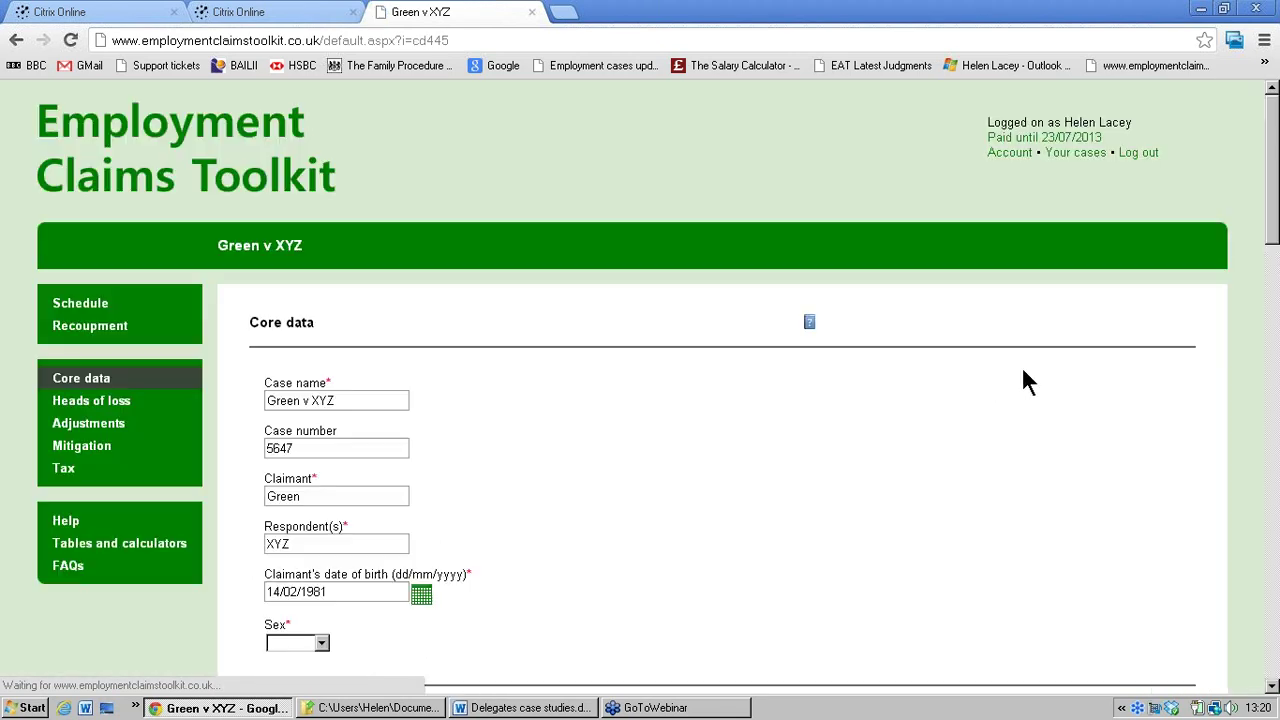
pyautogui.moveTo(1272, 259); pyautogui.dragTo(1273, 453)
pyautogui.click(590, 431)
pyautogui.click(705, 489)
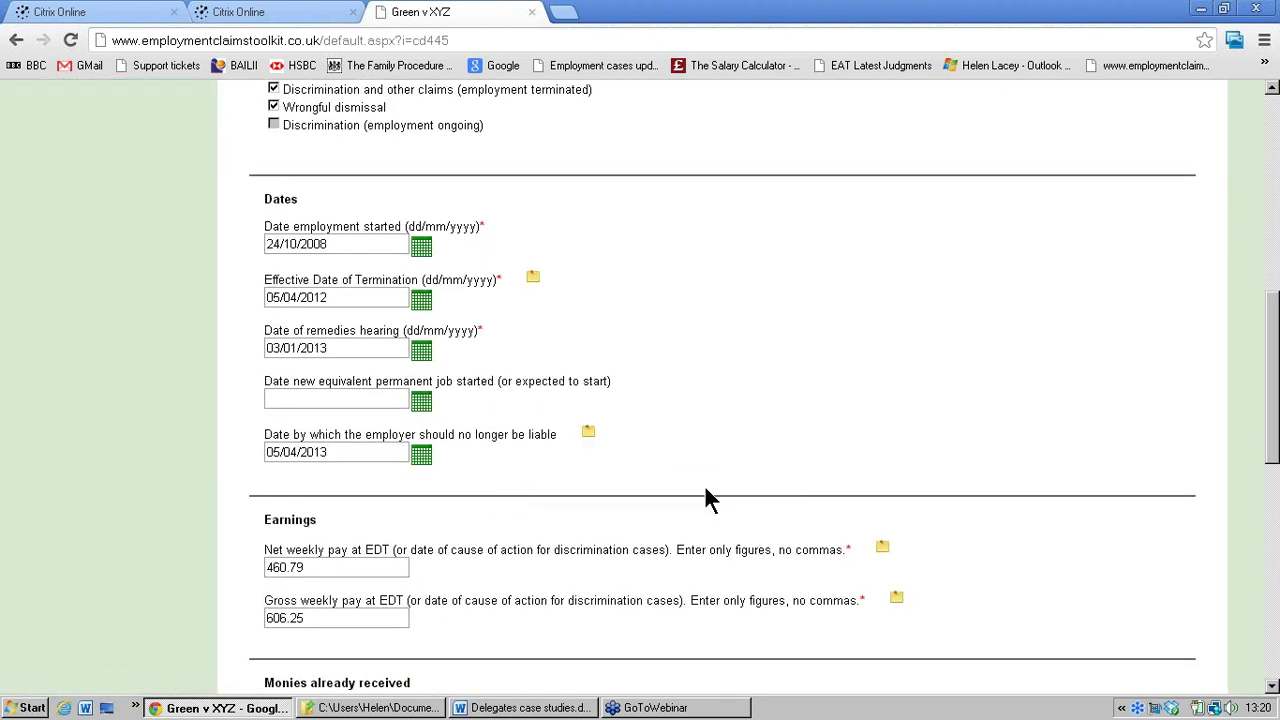
pyautogui.moveTo(1273, 372); pyautogui.dragTo(1273, 600)
pyautogui.click(270, 558)
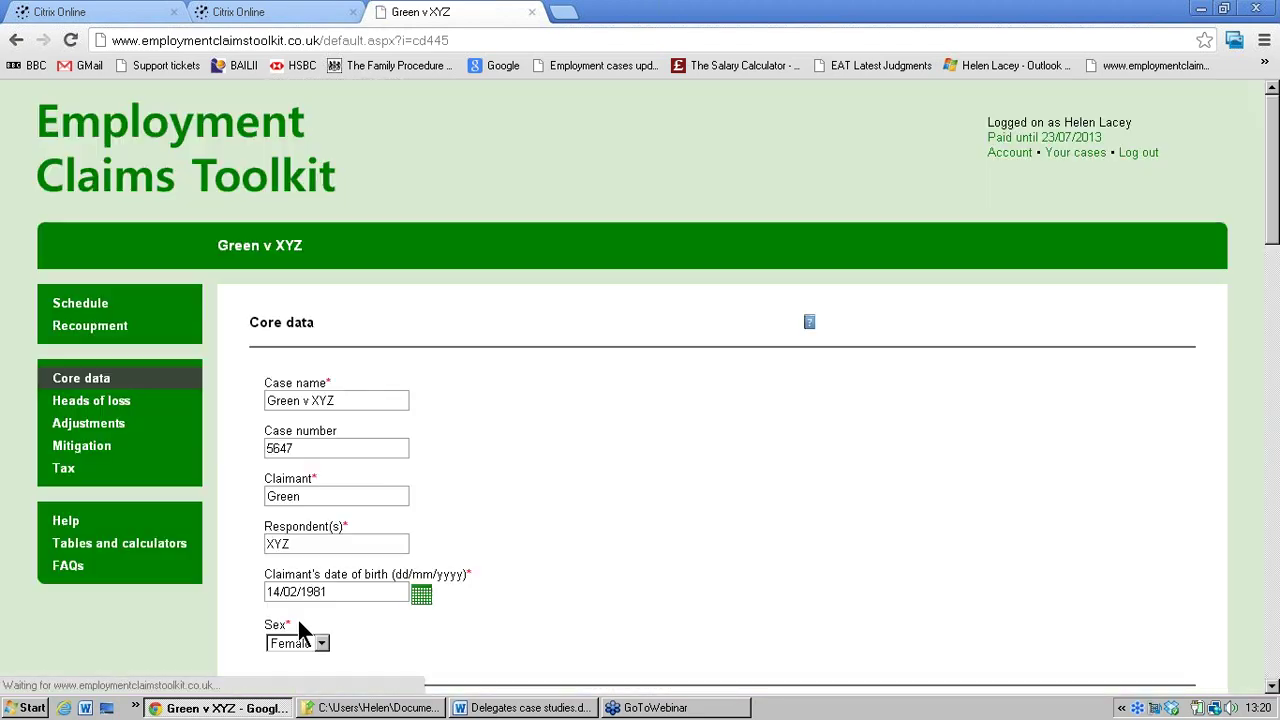
# - Show the schedule of loss in its detail and notes version and check the note in the Details section
pyautogui.click(103, 305)
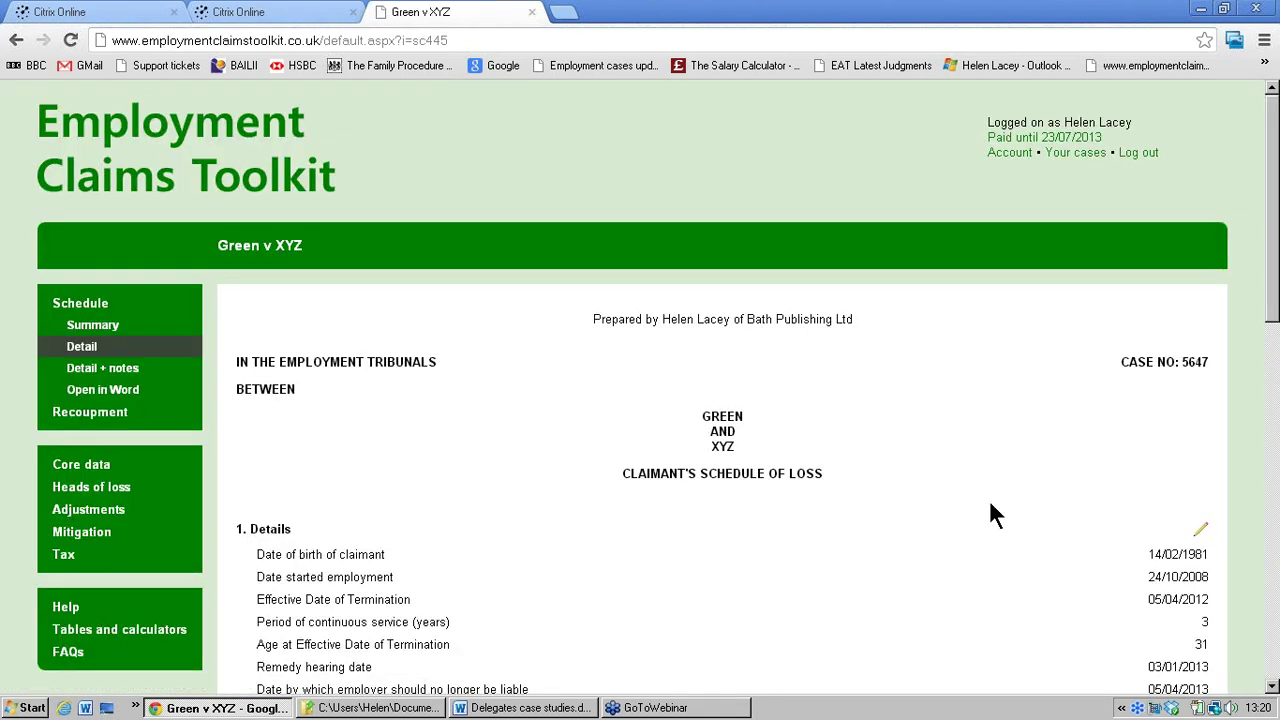
pyautogui.moveTo(1274, 290); pyautogui.dragTo(1274, 190)
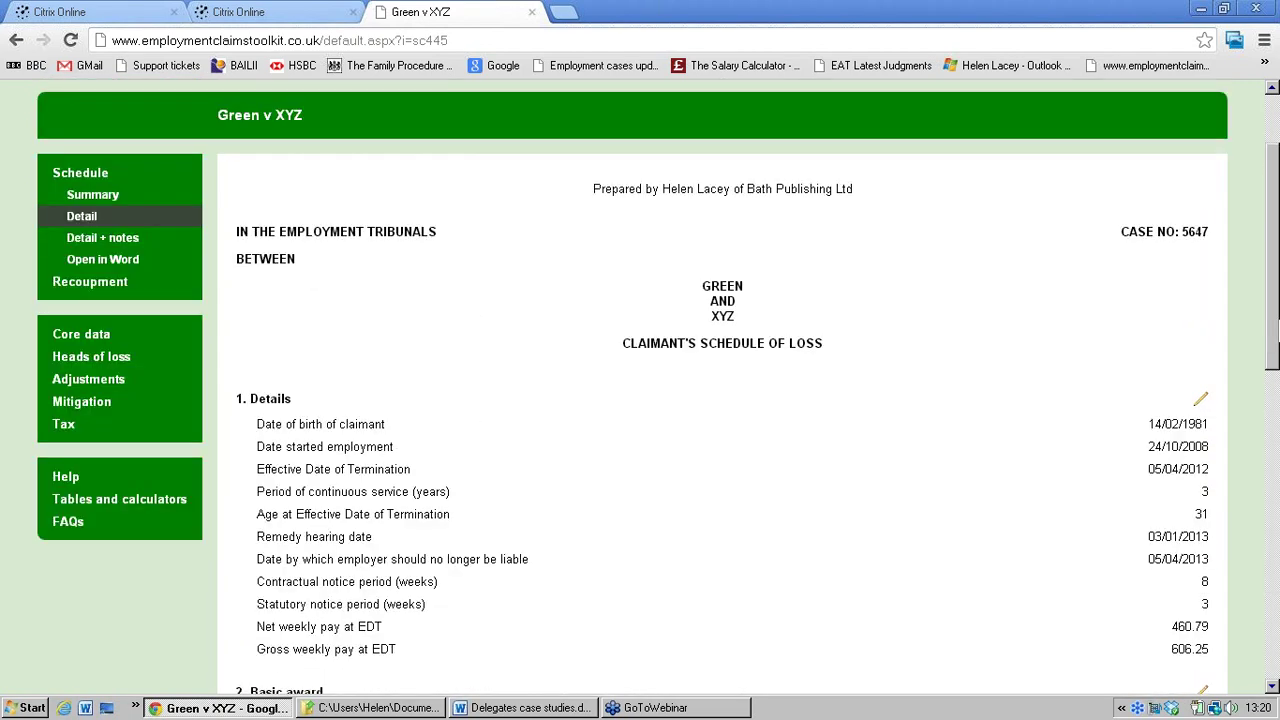
pyautogui.click(95, 246)
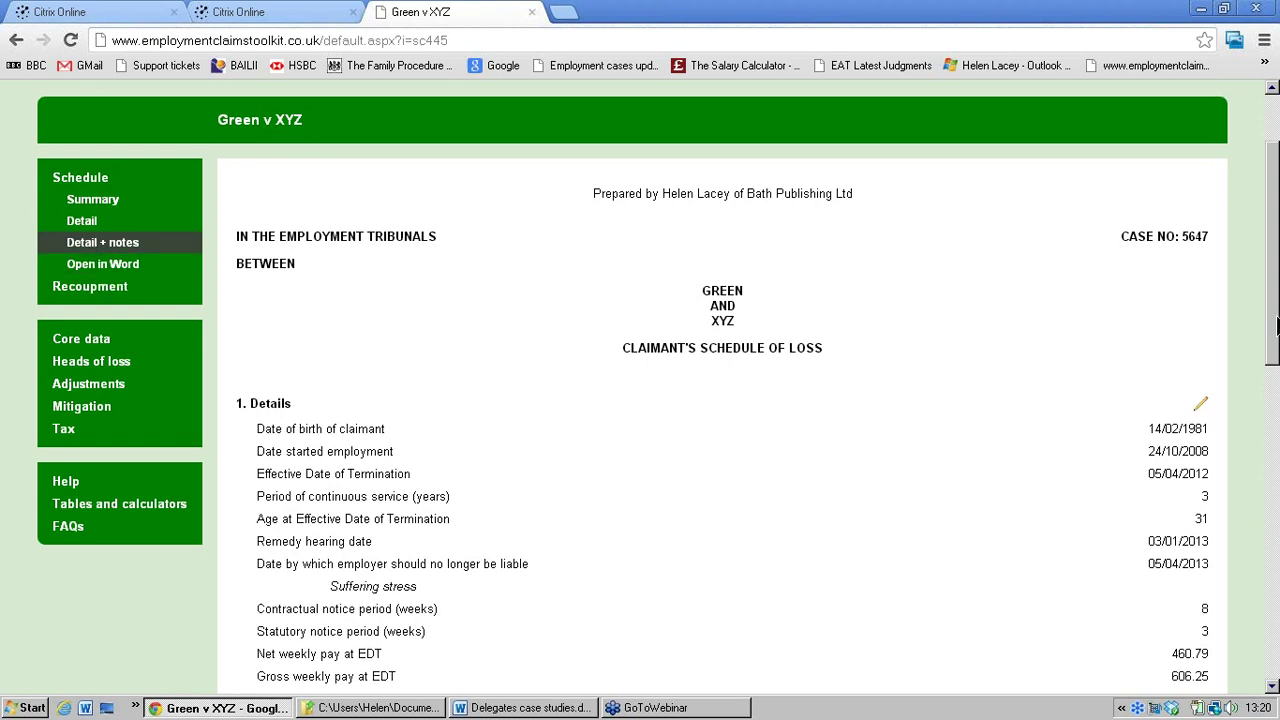
pyautogui.moveTo(1275, 325); pyautogui.dragTo(1275, 381)
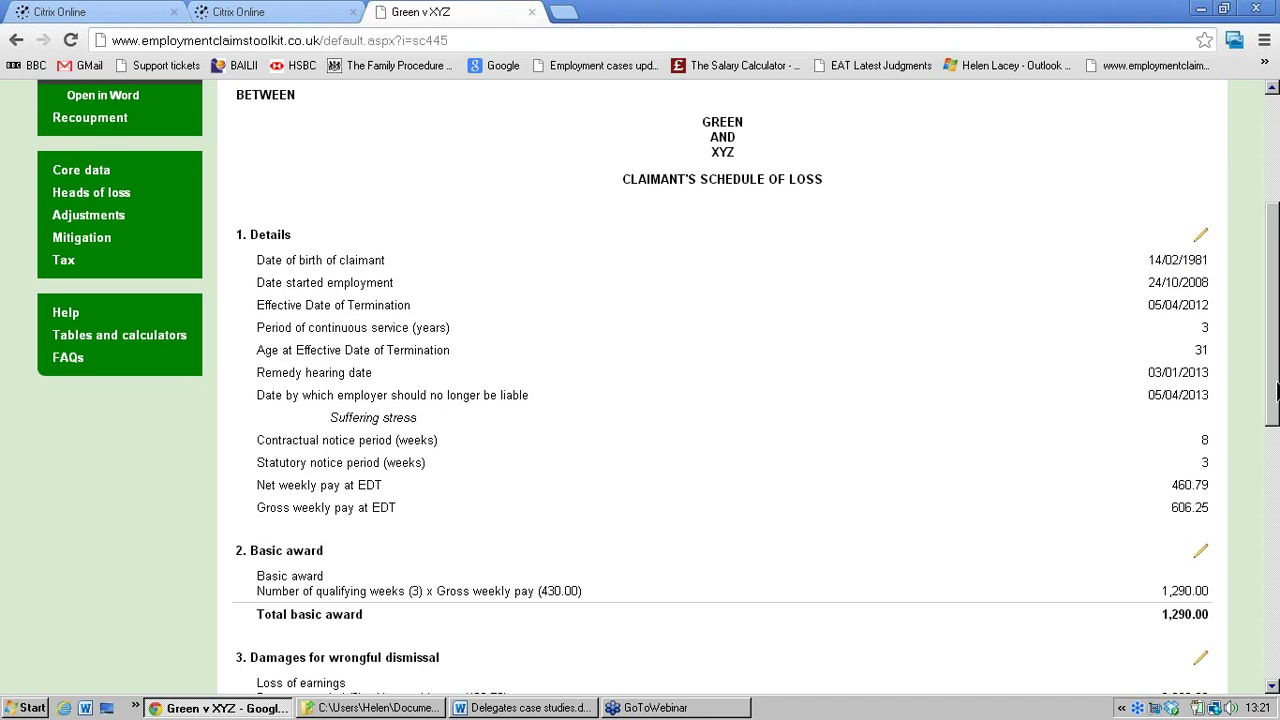
pyautogui.scroll(3, 1270, 390)
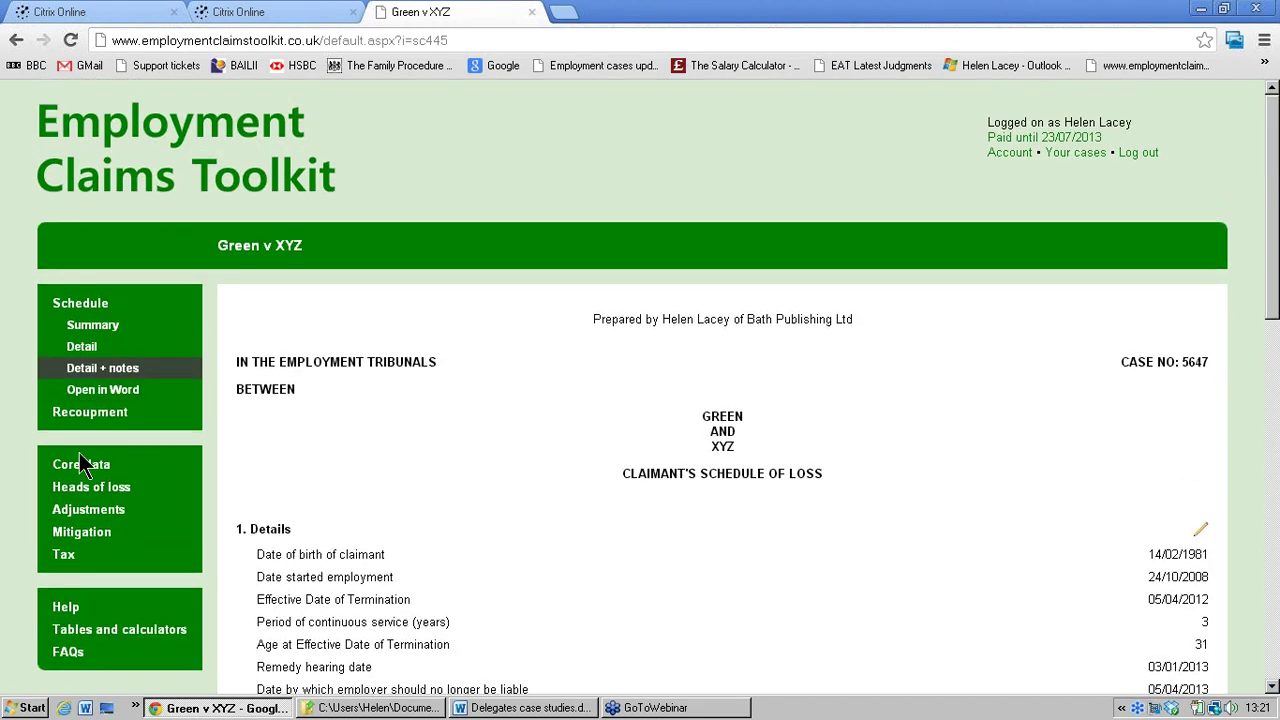
# - Enter 14/02/2046 as the normal retirement date and 550 as the gross weekly pensionable pay in the core data, and save
pyautogui.click(82, 465)
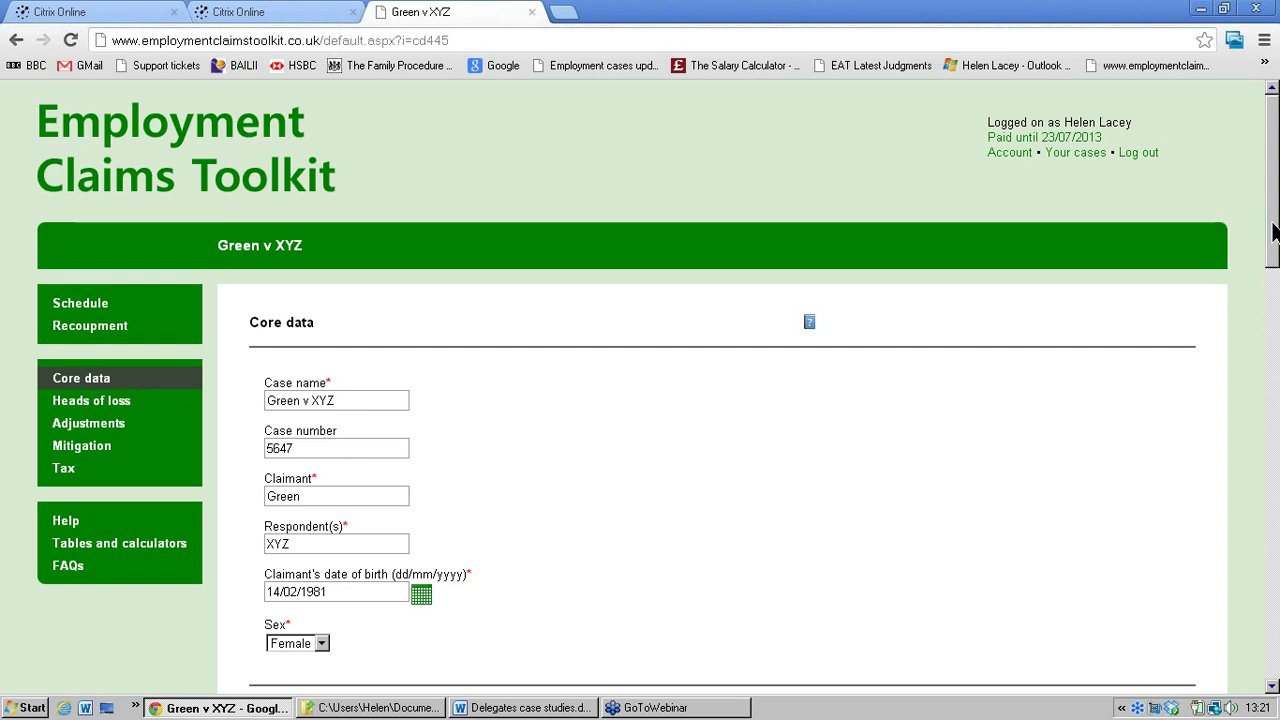
pyautogui.moveTo(1274, 258); pyautogui.dragTo(1274, 514)
pyautogui.scroll(-2, 347, 525)
pyautogui.click(346, 525)
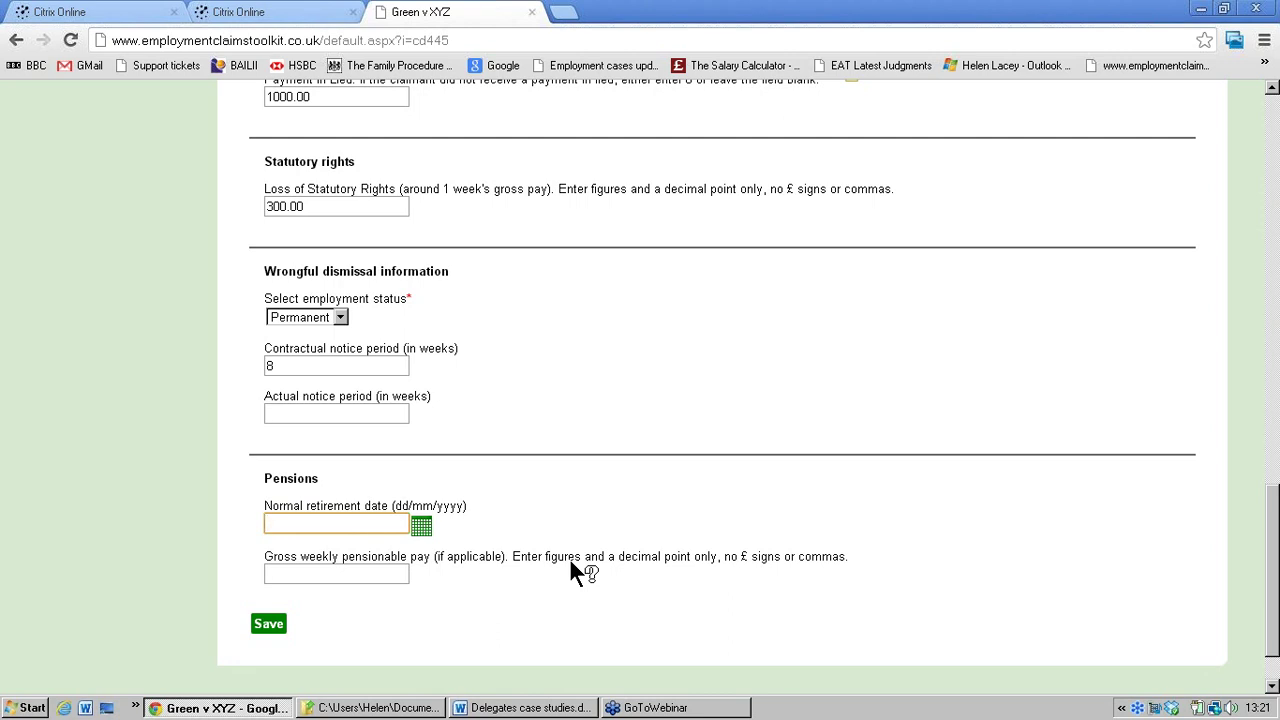
pyautogui.write('14/02/2046')
pyautogui.click(352, 573)
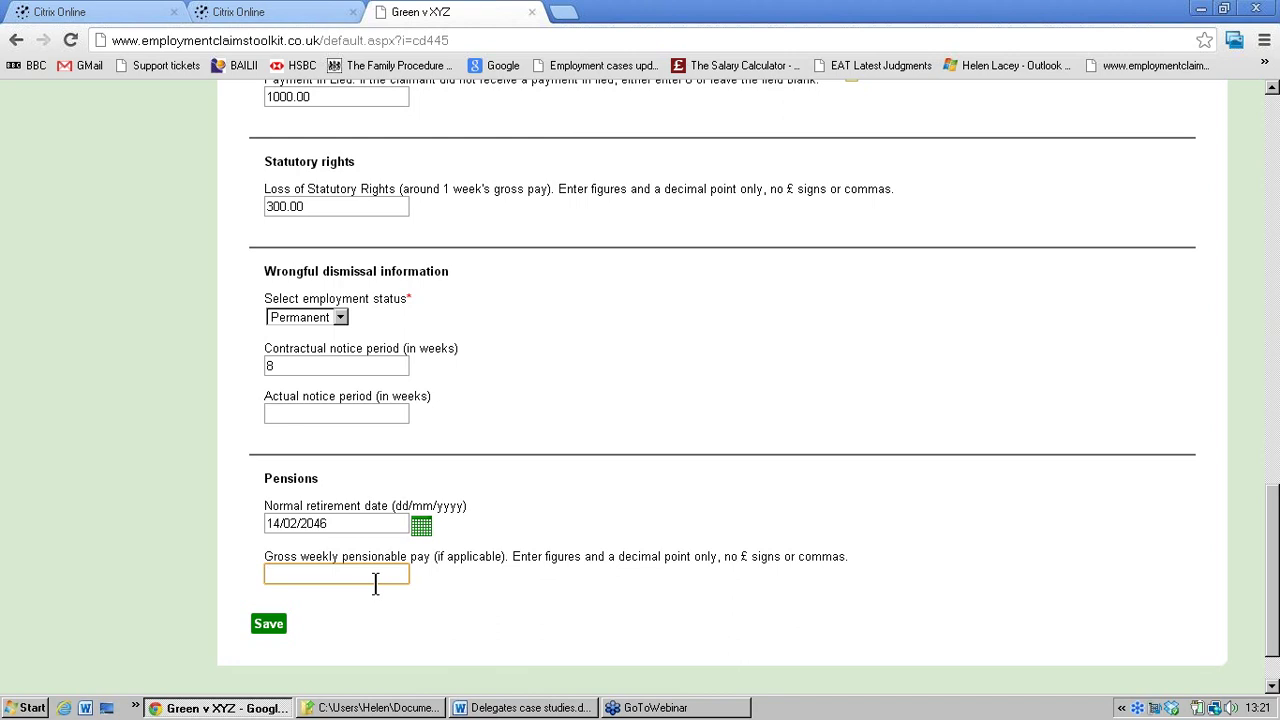
pyautogui.write('550')
pyautogui.click(273, 626)
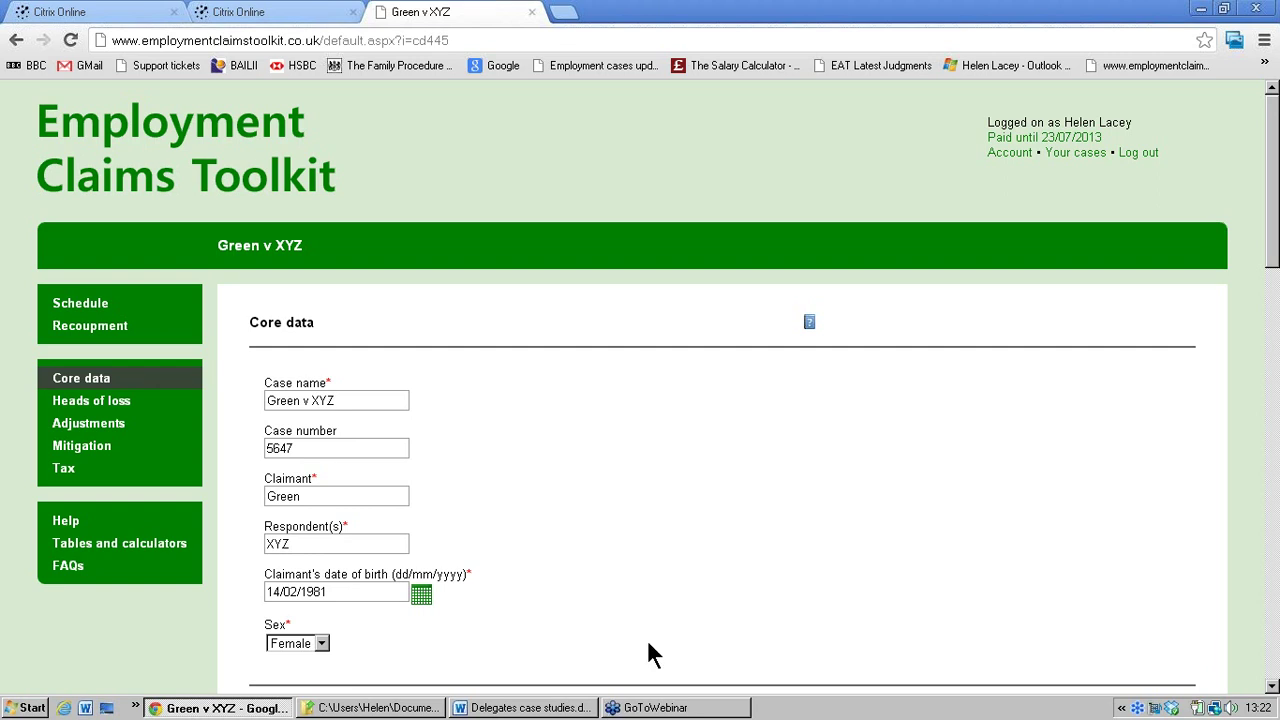
# - Open the case's mitigation earnings and begin a new employer entry
pyautogui.click(75, 453)
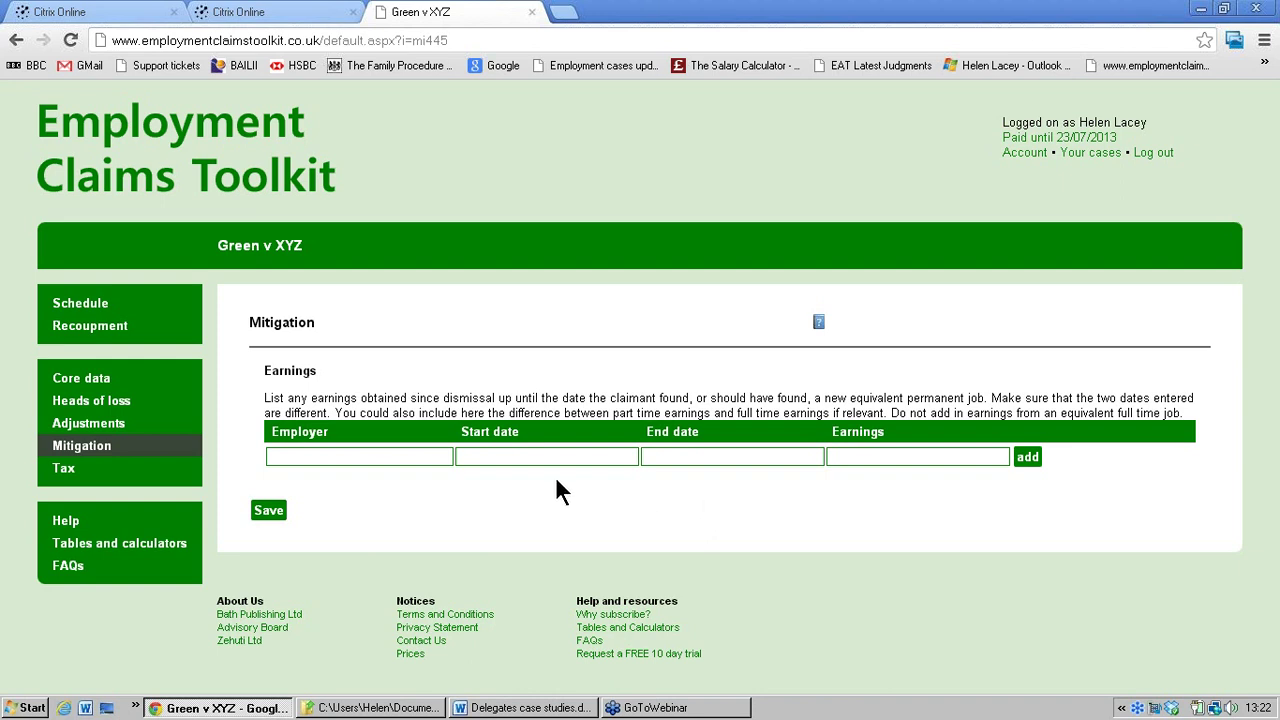
pyautogui.click(415, 455)
pyautogui.write('23/07/2012')
pyautogui.press('BackSpace')
pyautogui.press('BackSpace')
pyautogui.press('BackSpace')
pyautogui.press('BackSpace')
pyautogui.press('BackSpace')
pyautogui.press('BackSpace')
pyautogui.press('BackSpace')
pyautogui.press('BackSpace')
pyautogui.press('BackSpace')
pyautogui.press('BackSpace')
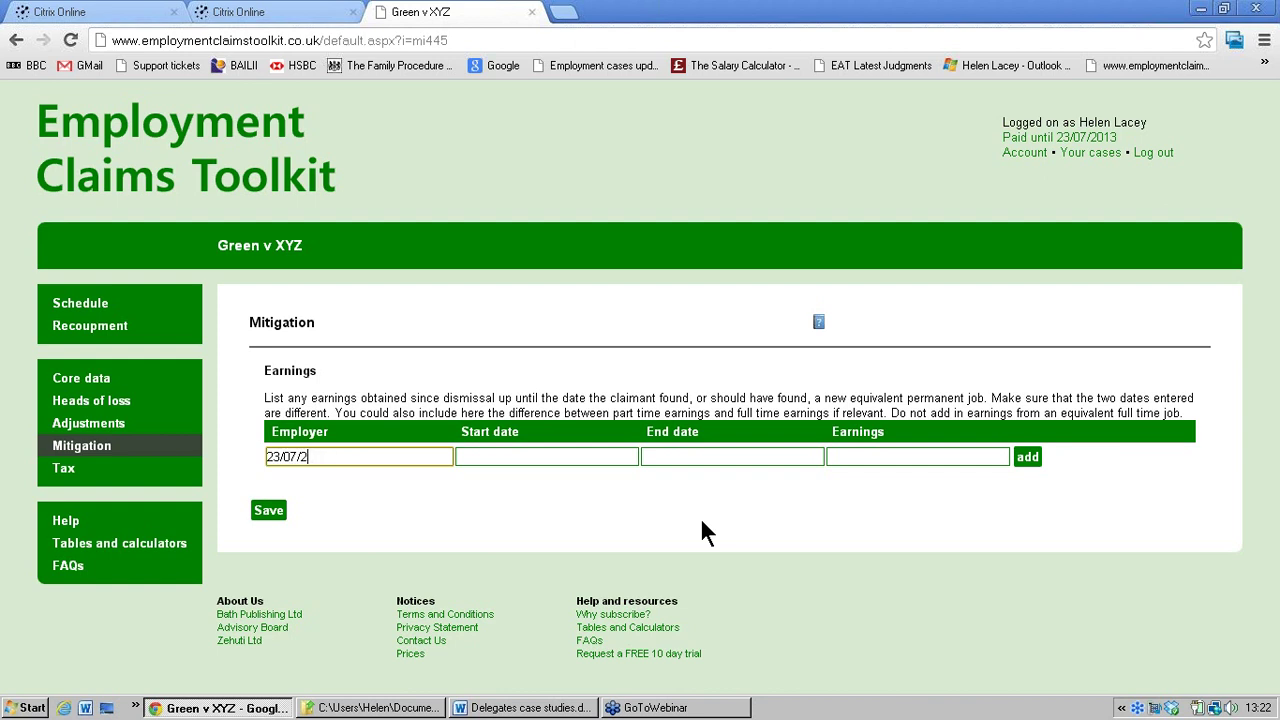
# - Add mitigation earnings of 15523 from employer CAB, starting 23/07/2012 and ending 05/04/2013, and save them
pyautogui.write('CAB')
pyautogui.click(631, 457)
pyautogui.write('23/07/2012')
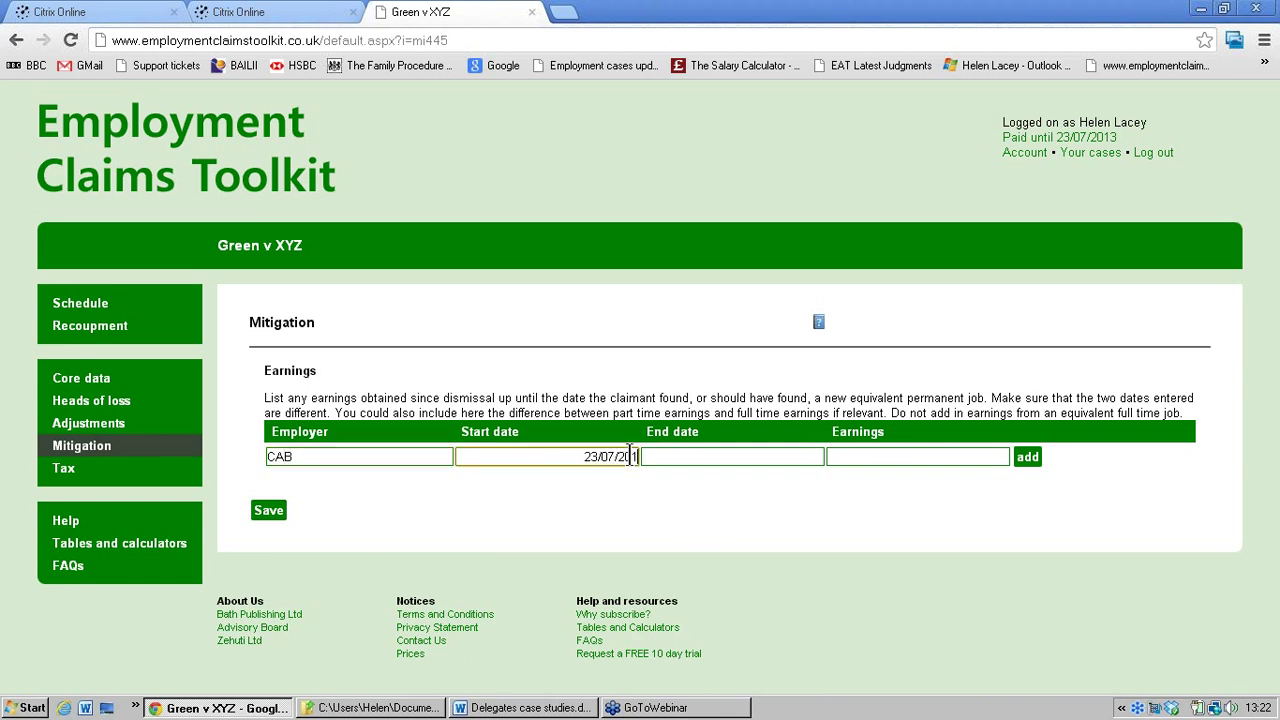
pyautogui.click(675, 458)
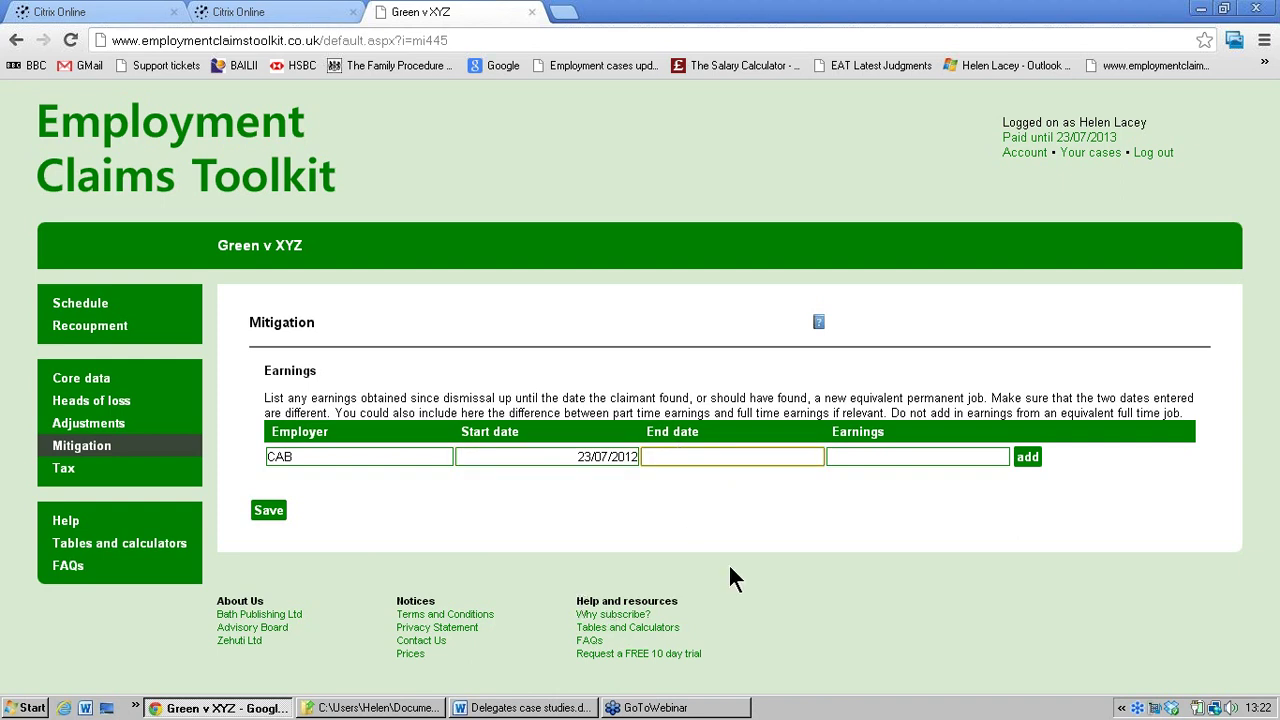
pyautogui.write('05/04/2013')
pyautogui.click(934, 457)
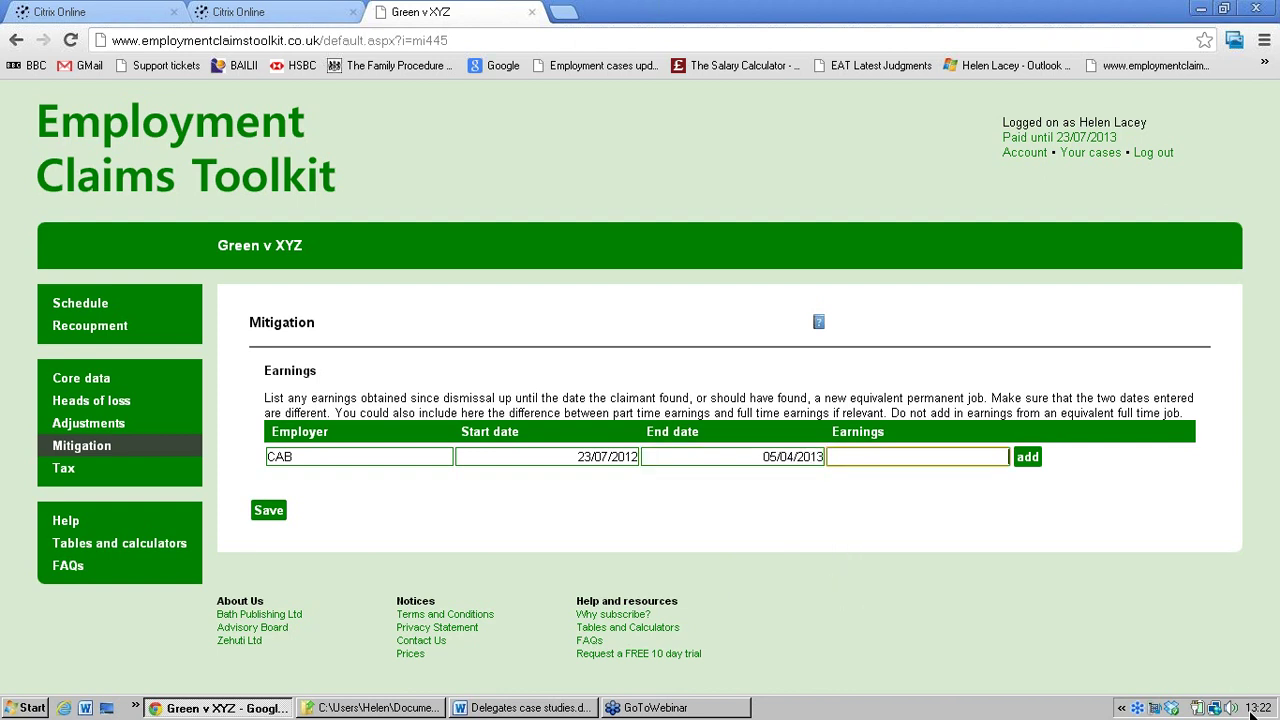
pyautogui.write('15523')
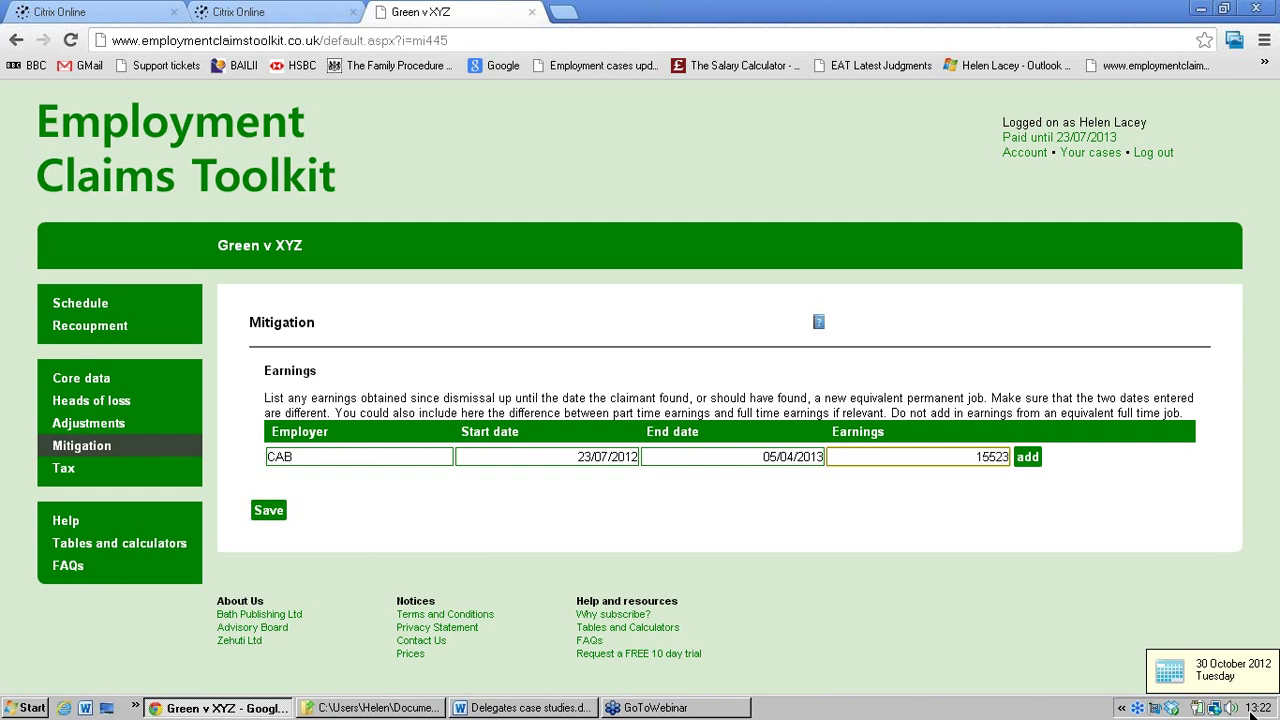
pyautogui.click(1029, 457)
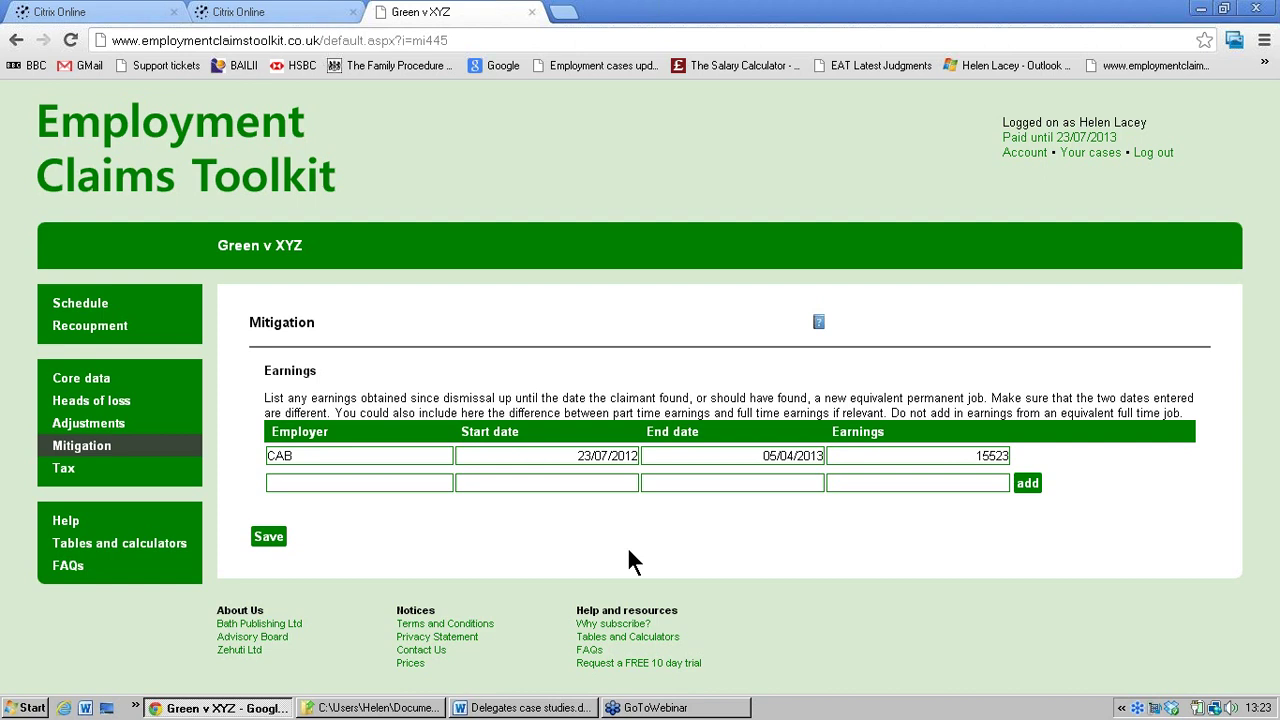
pyautogui.click(271, 537)
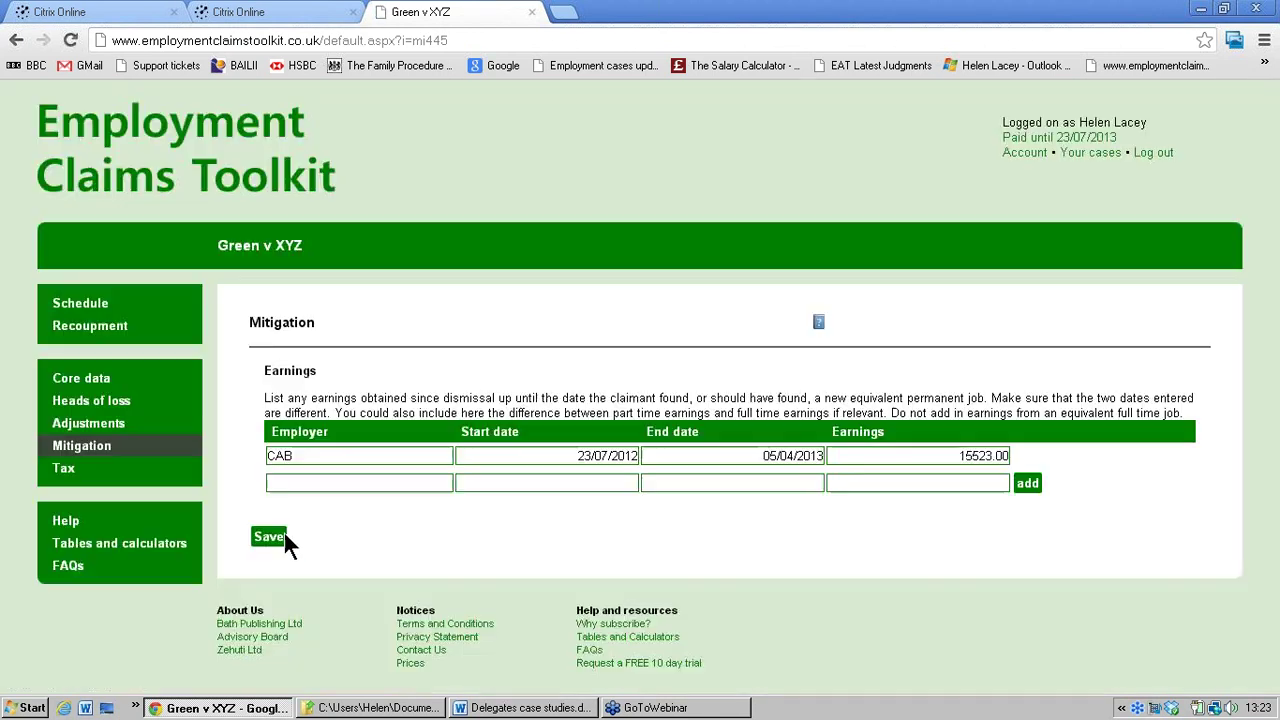
# - Review the schedule of loss for how the CAB mitigation earnings affect the immediate and future loss awards
pyautogui.click(82, 306)
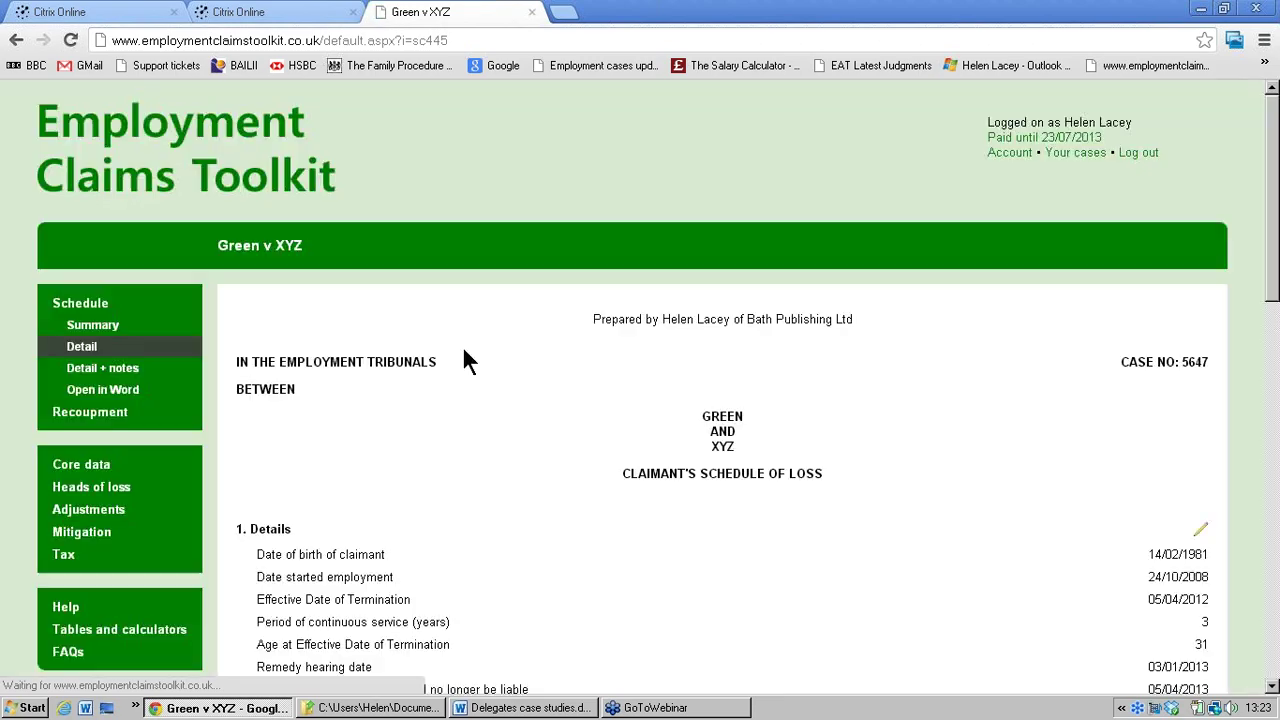
pyautogui.moveTo(1273, 201); pyautogui.dragTo(1266, 420)
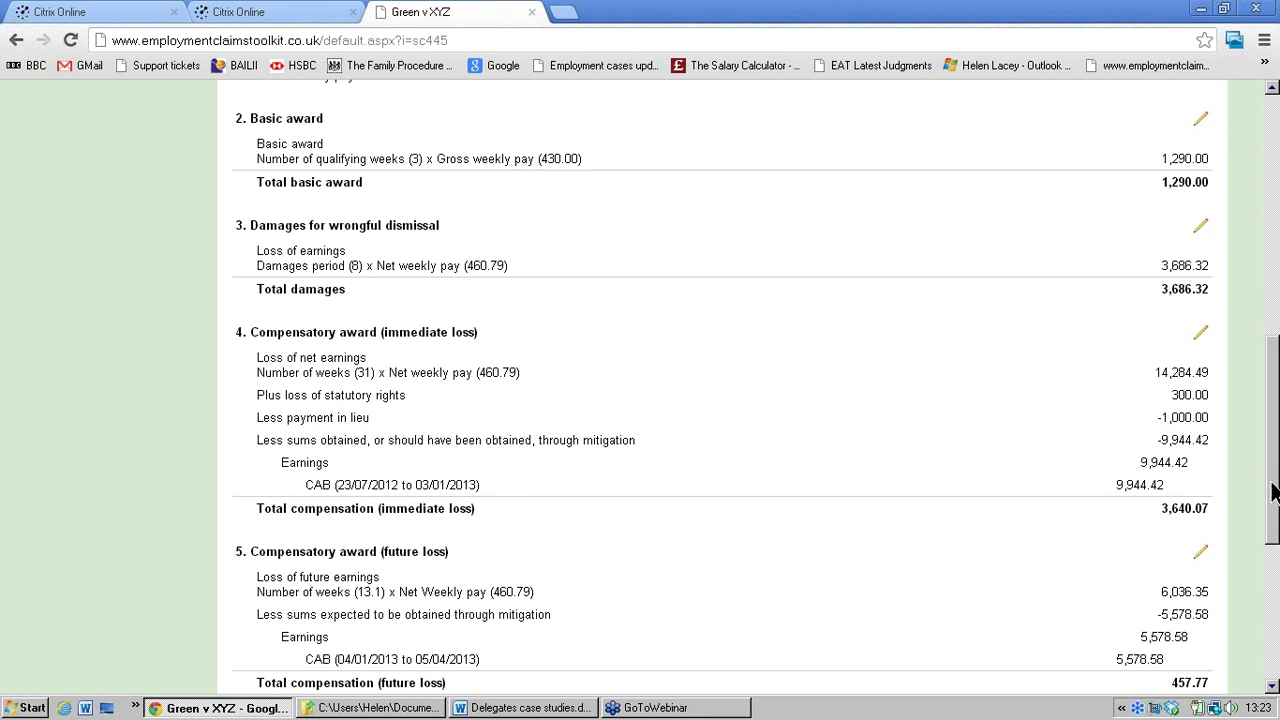
pyautogui.scroll(-1, 1274, 490)
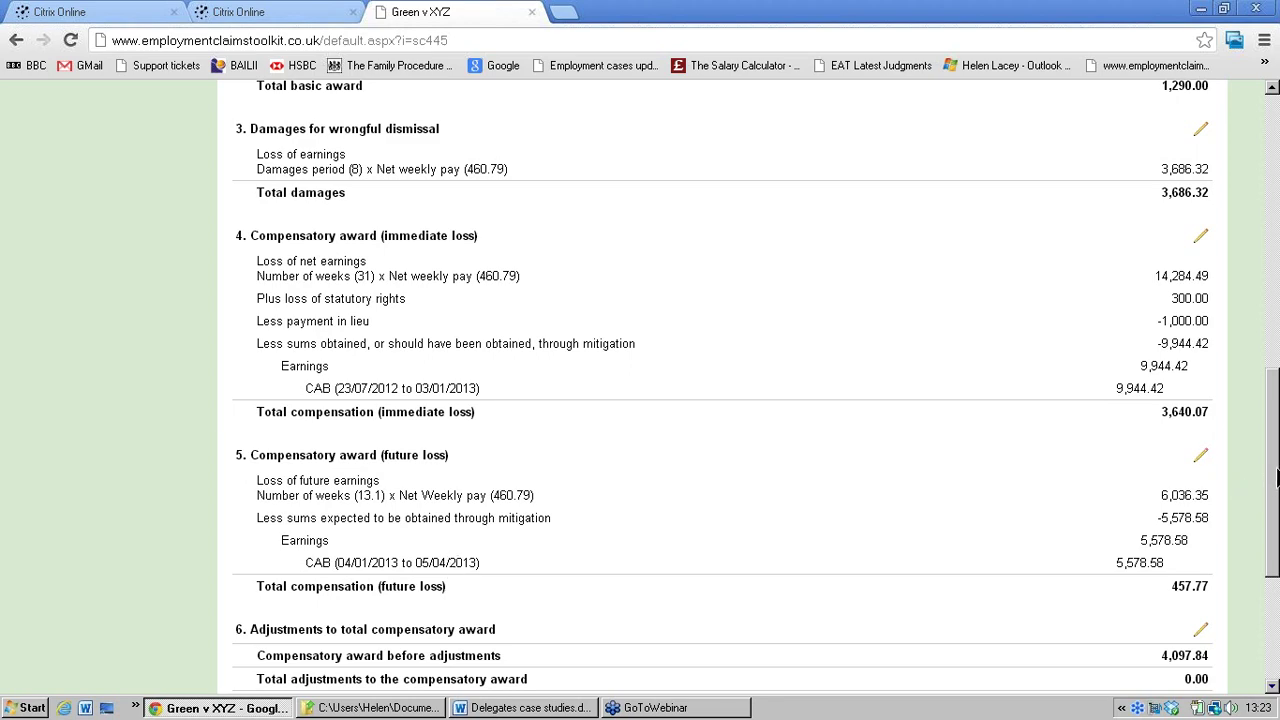
pyautogui.moveTo(1276, 478); pyautogui.dragTo(1276, 260)
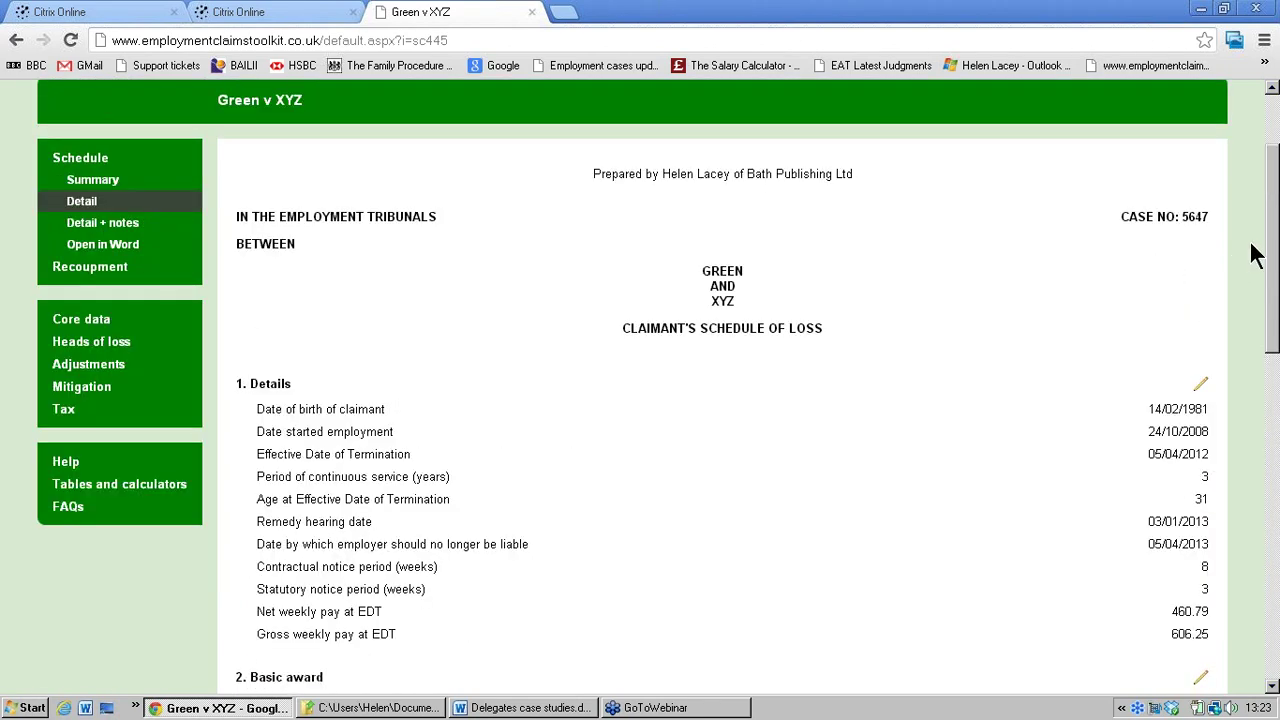
pyautogui.moveTo(1274, 250); pyautogui.dragTo(1276, 190)
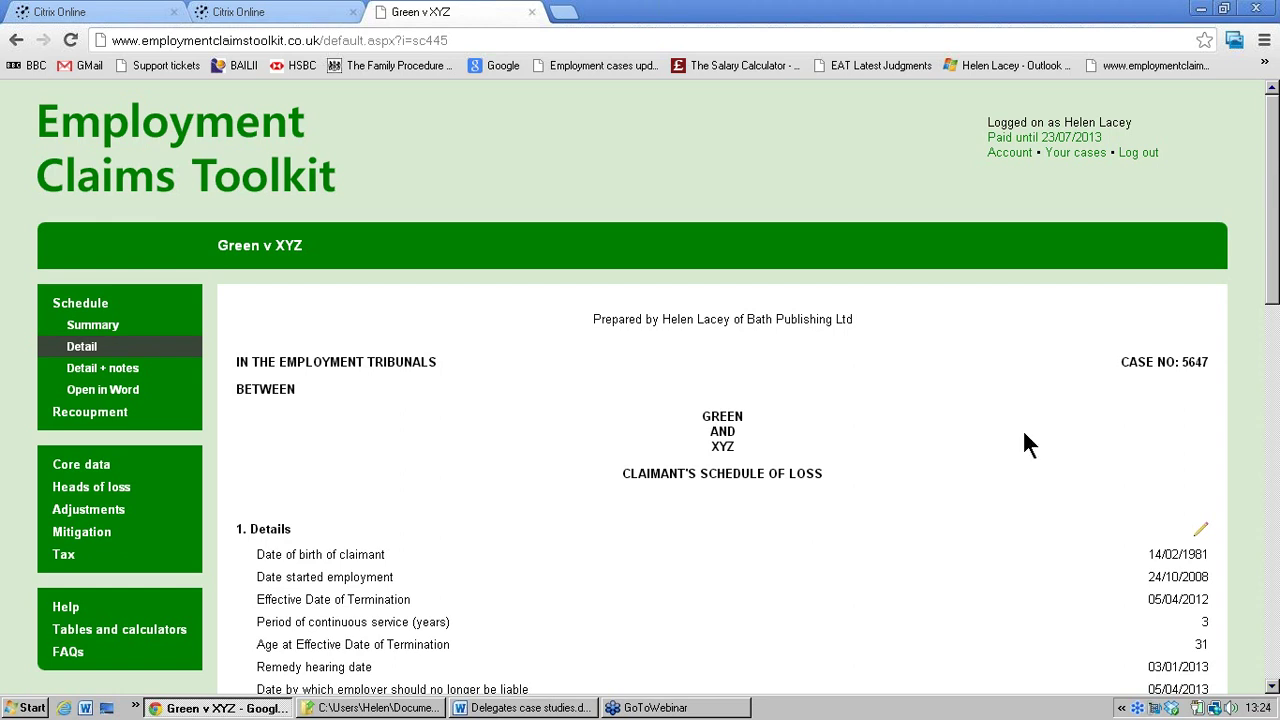
# - In the unfair dismissal adjustments, enter 25% for failure by employer to follow statutory procedures and save
pyautogui.click(87, 514)
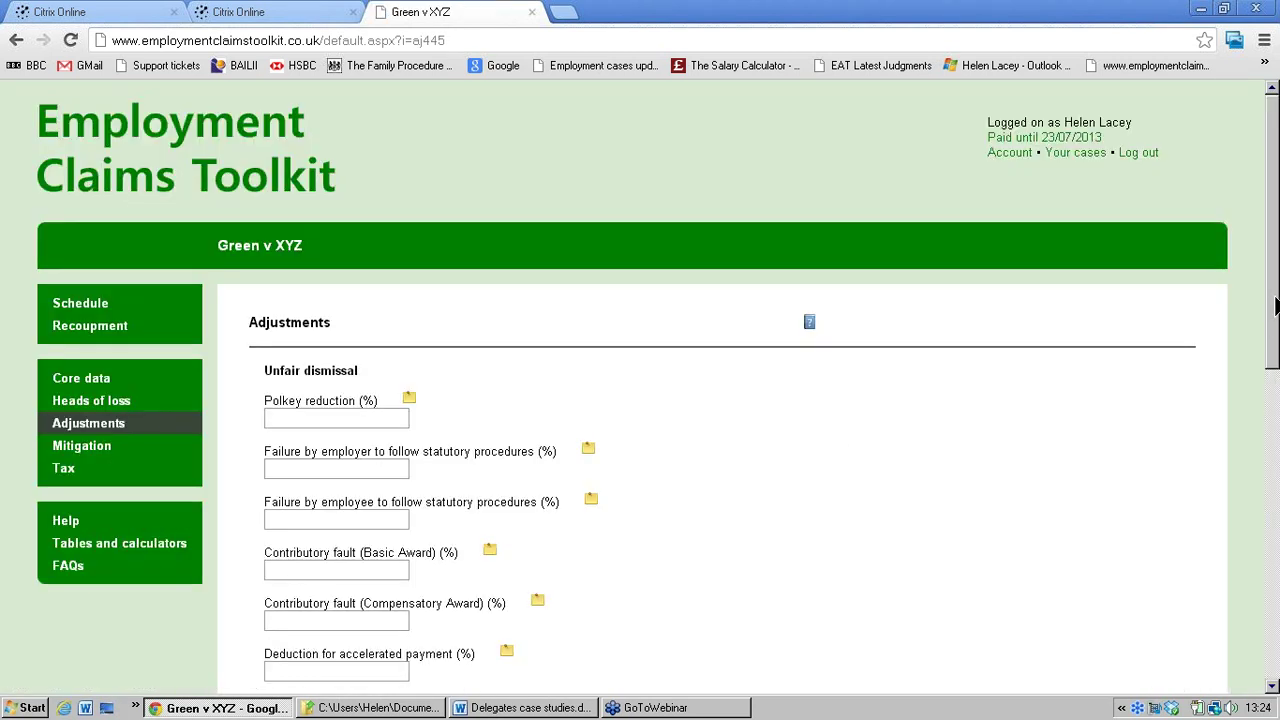
pyautogui.moveTo(1276, 305); pyautogui.dragTo(1277, 365)
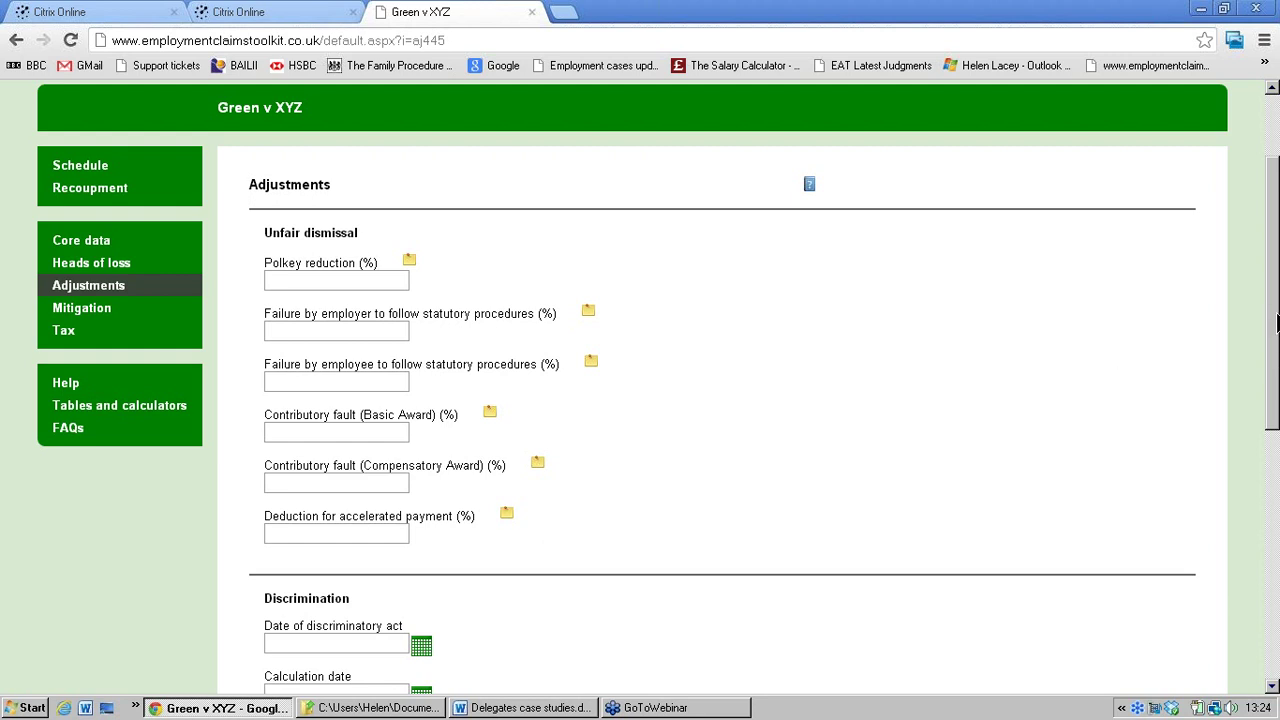
pyautogui.moveTo(1276, 322); pyautogui.dragTo(1276, 344)
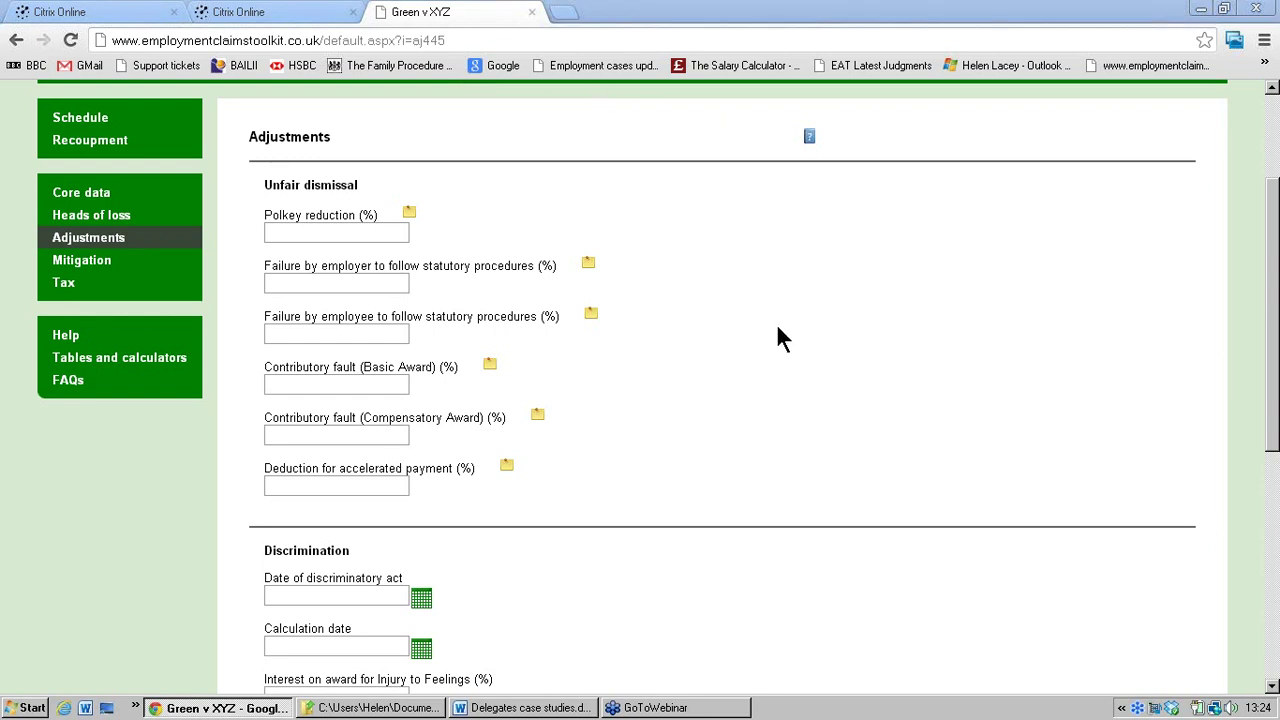
pyautogui.moveTo(1270, 358); pyautogui.dragTo(1272, 382)
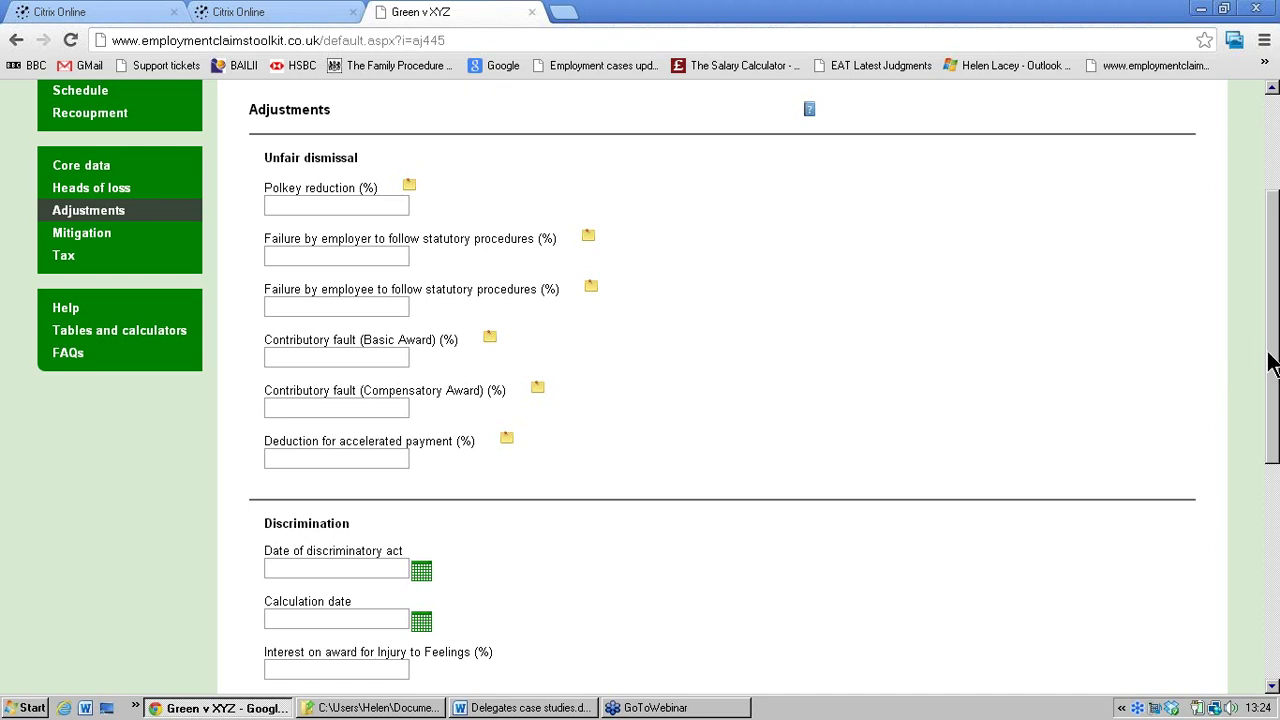
pyautogui.moveTo(1270, 365); pyautogui.dragTo(1270, 338)
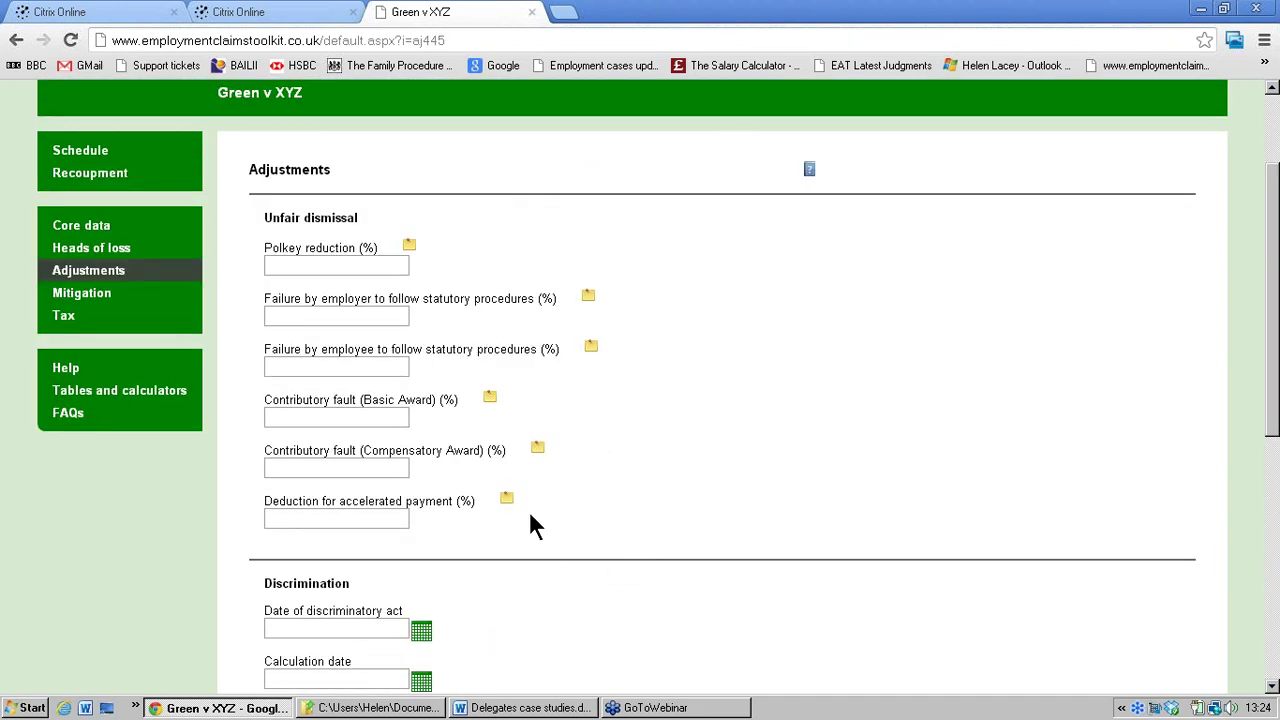
pyautogui.click(340, 316)
pyautogui.write('25')
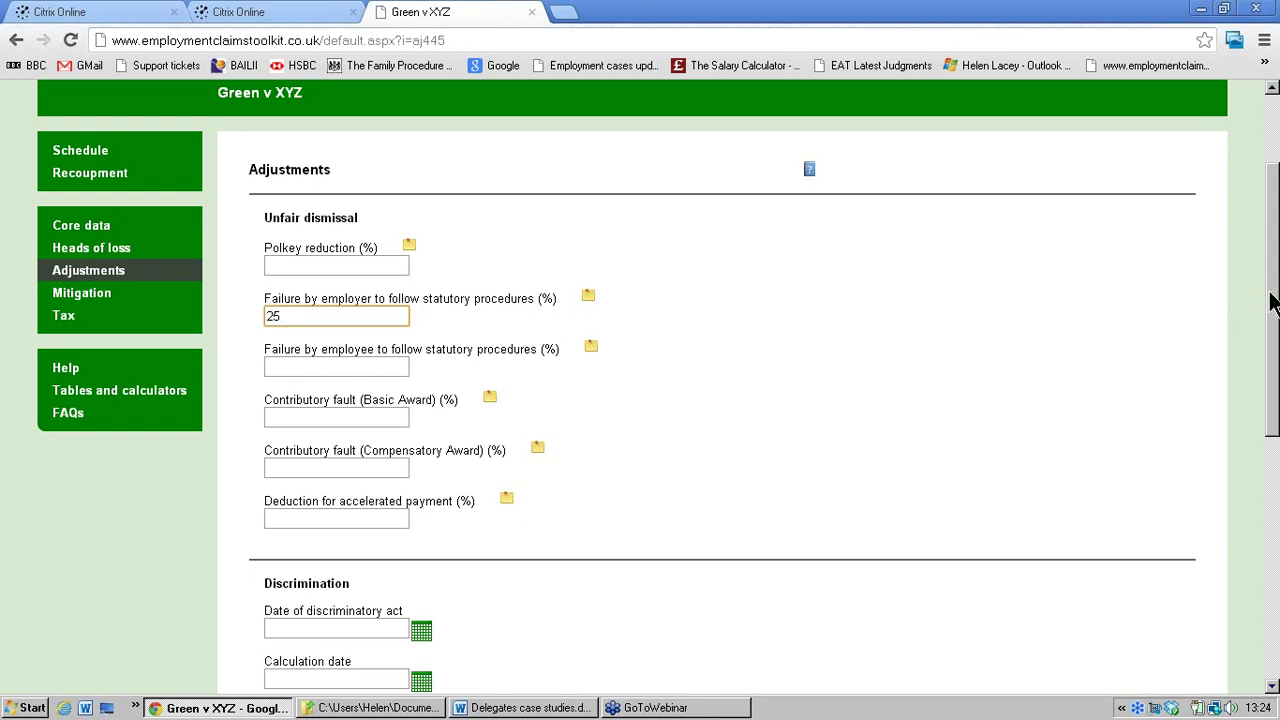
pyautogui.scroll(-10, 640, 430)
pyautogui.click(268, 553)
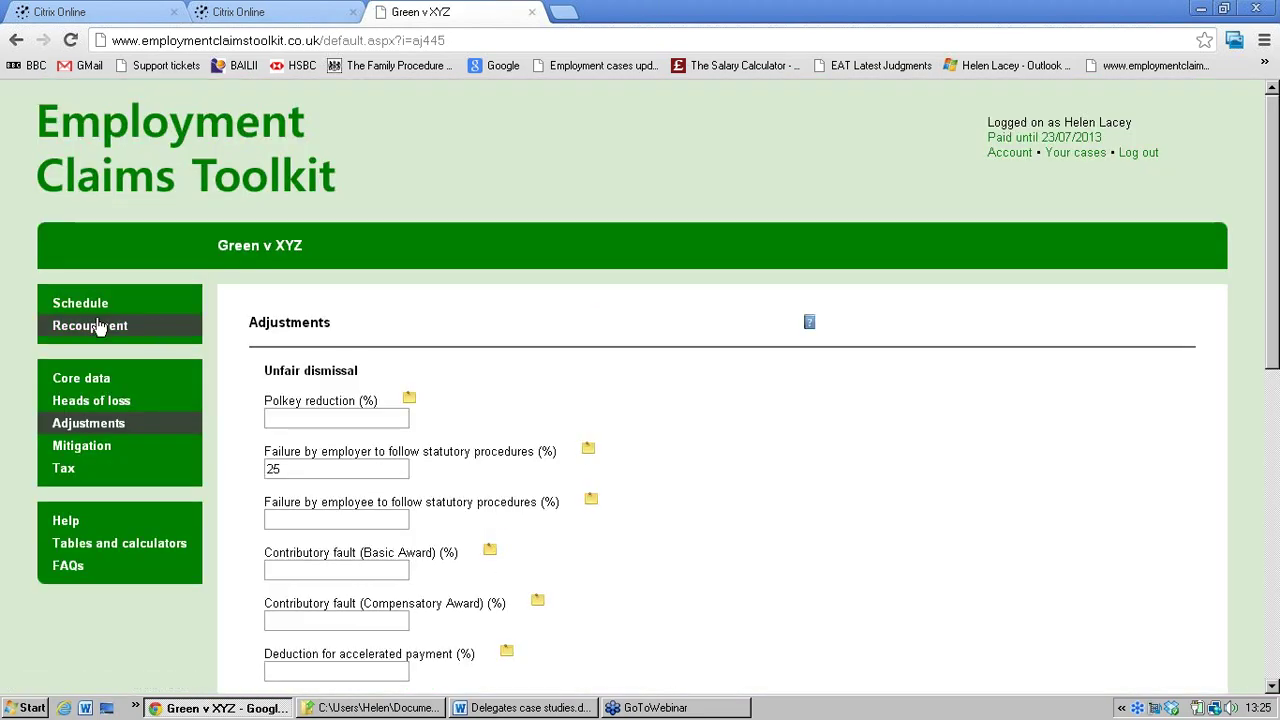
# - Check the compensatory award adjustments and summary totals in the detailed schedule of loss
pyautogui.click(84, 305)
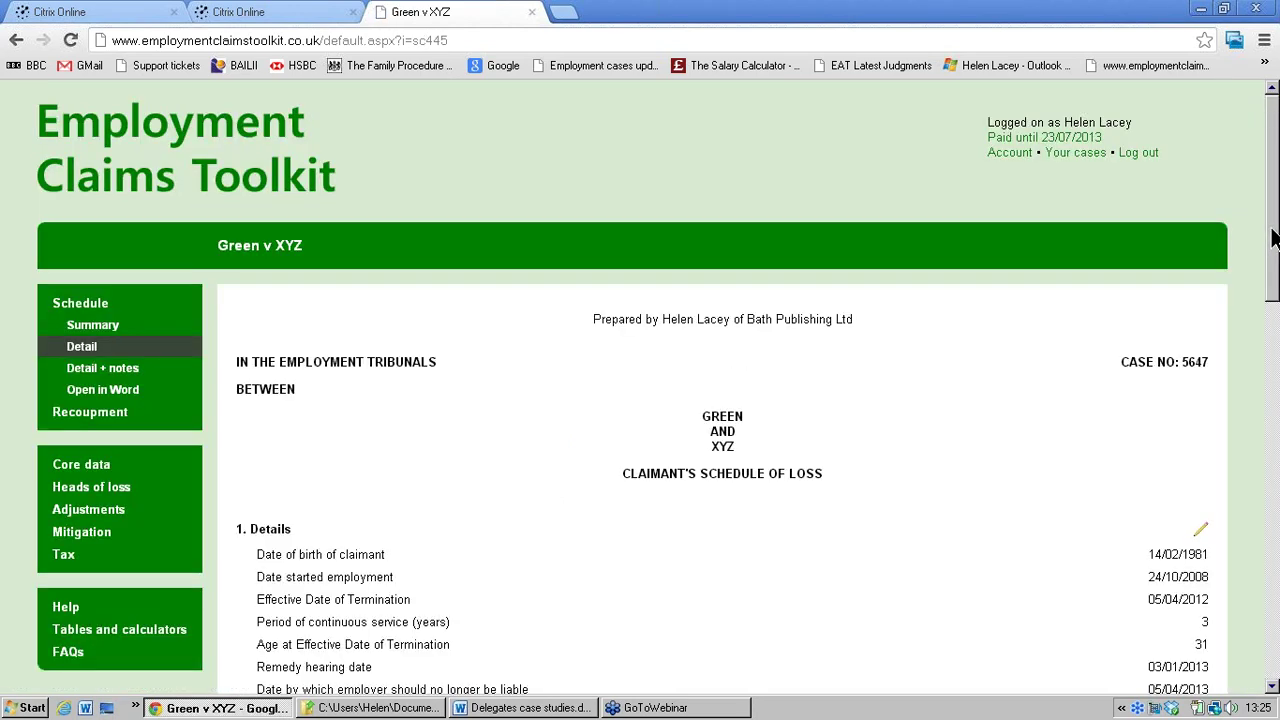
pyautogui.moveTo(1272, 236); pyautogui.dragTo(1272, 576)
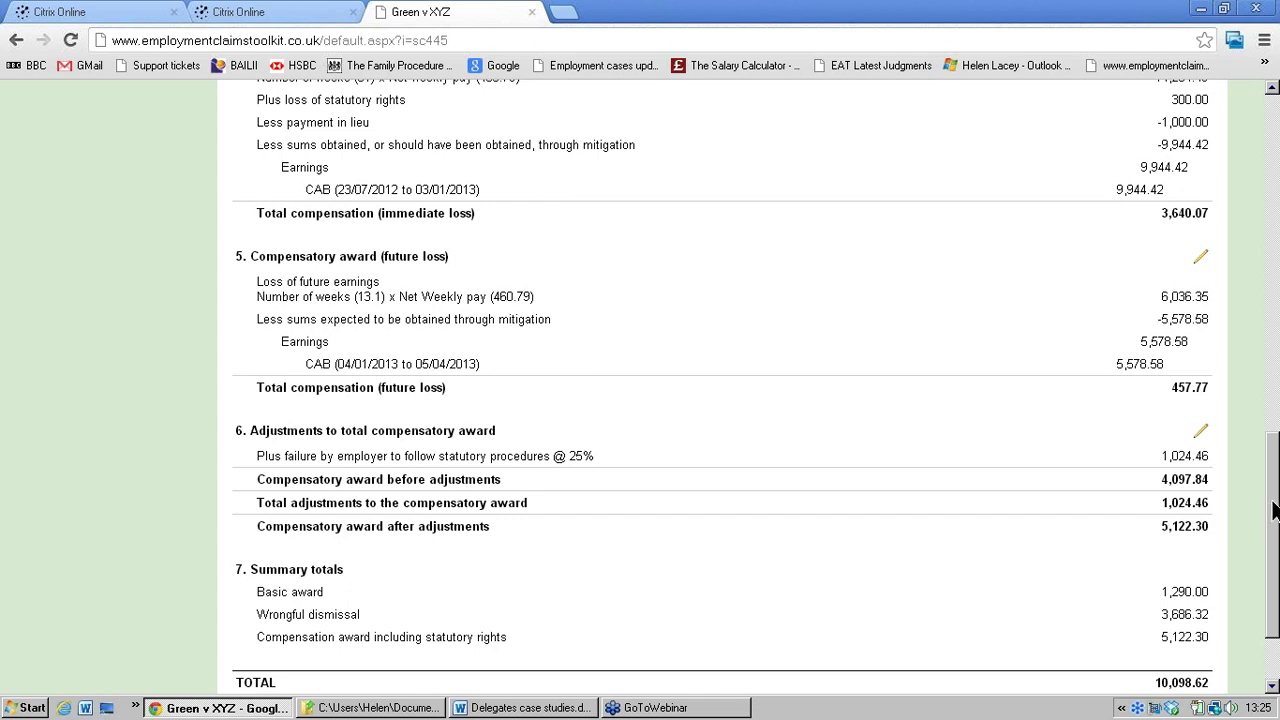
pyautogui.moveTo(1273, 510); pyautogui.dragTo(1218, 203)
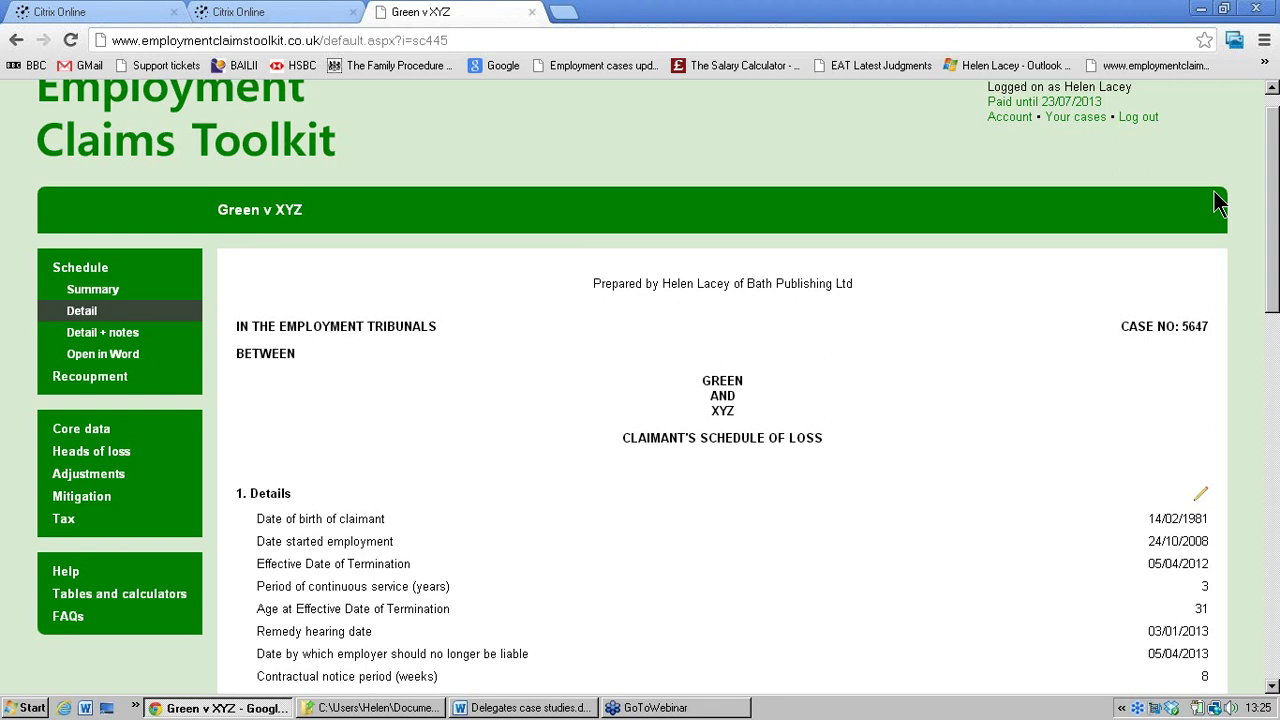
# - Review the heads of loss overview and examine the claims available under Statutory rights, from contractual and procedural to union-related
pyautogui.click(86, 455)
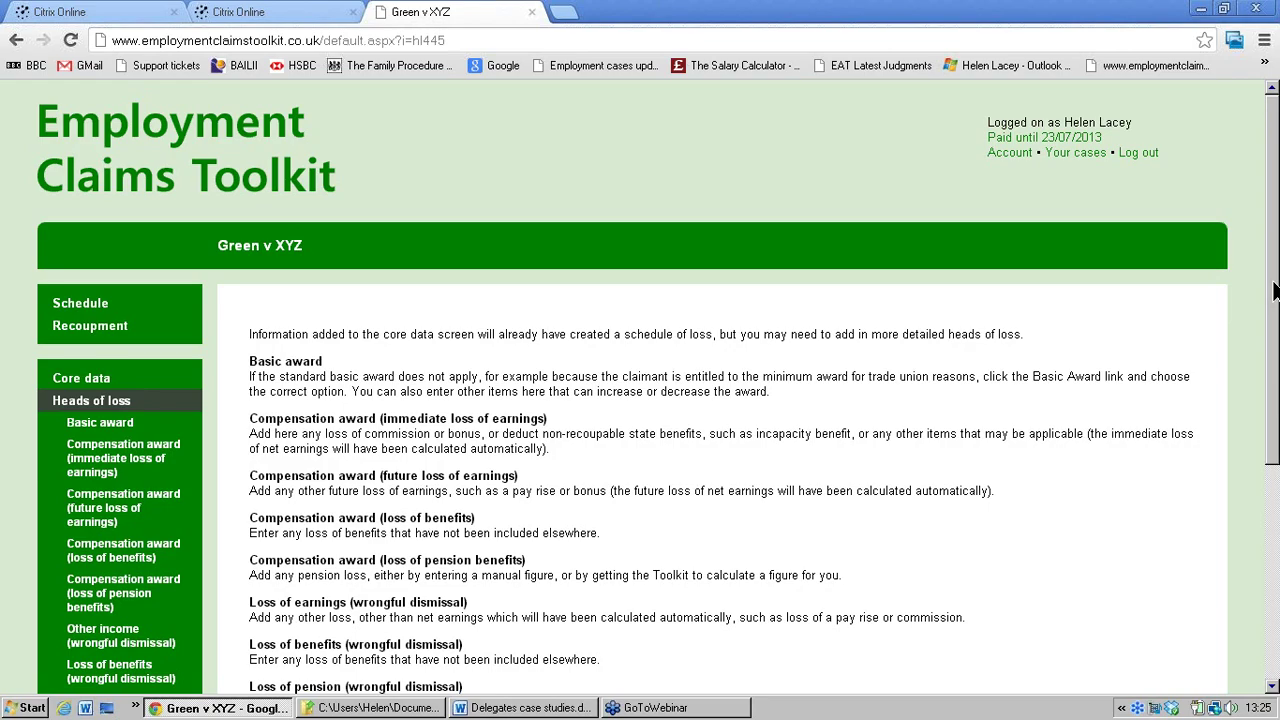
pyautogui.moveTo(1274, 290); pyautogui.dragTo(1274, 427)
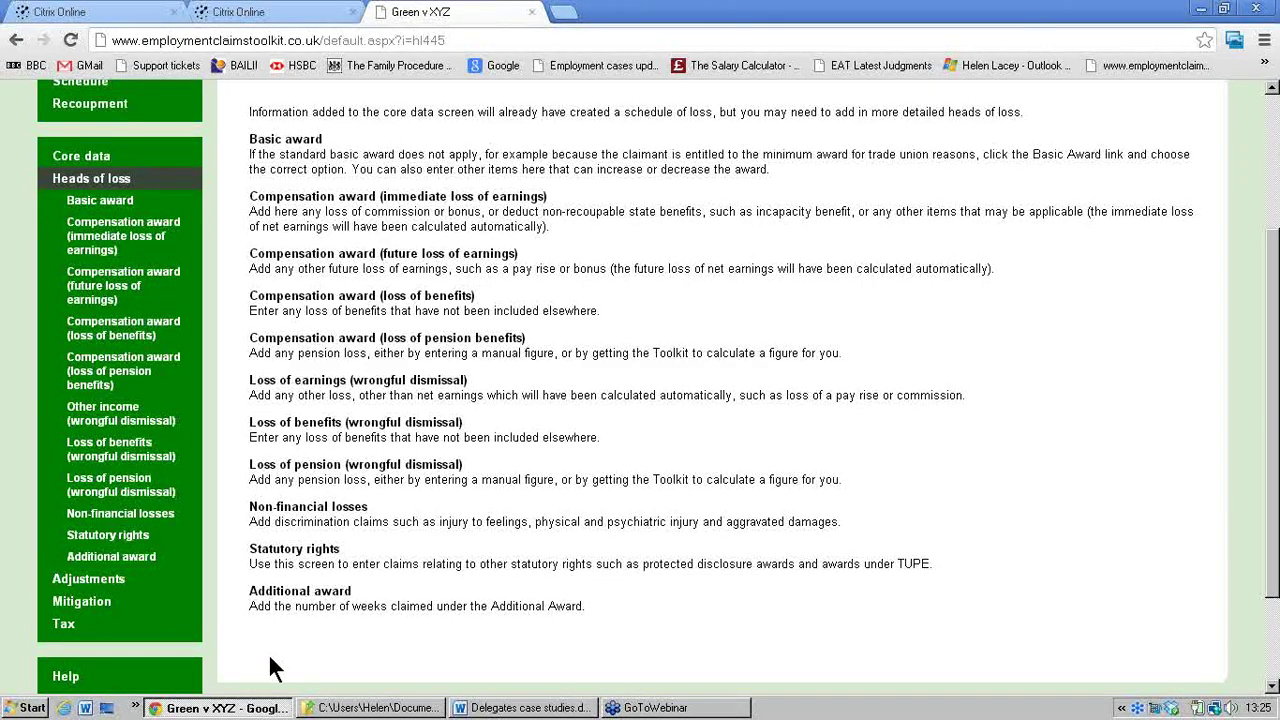
pyautogui.click(95, 541)
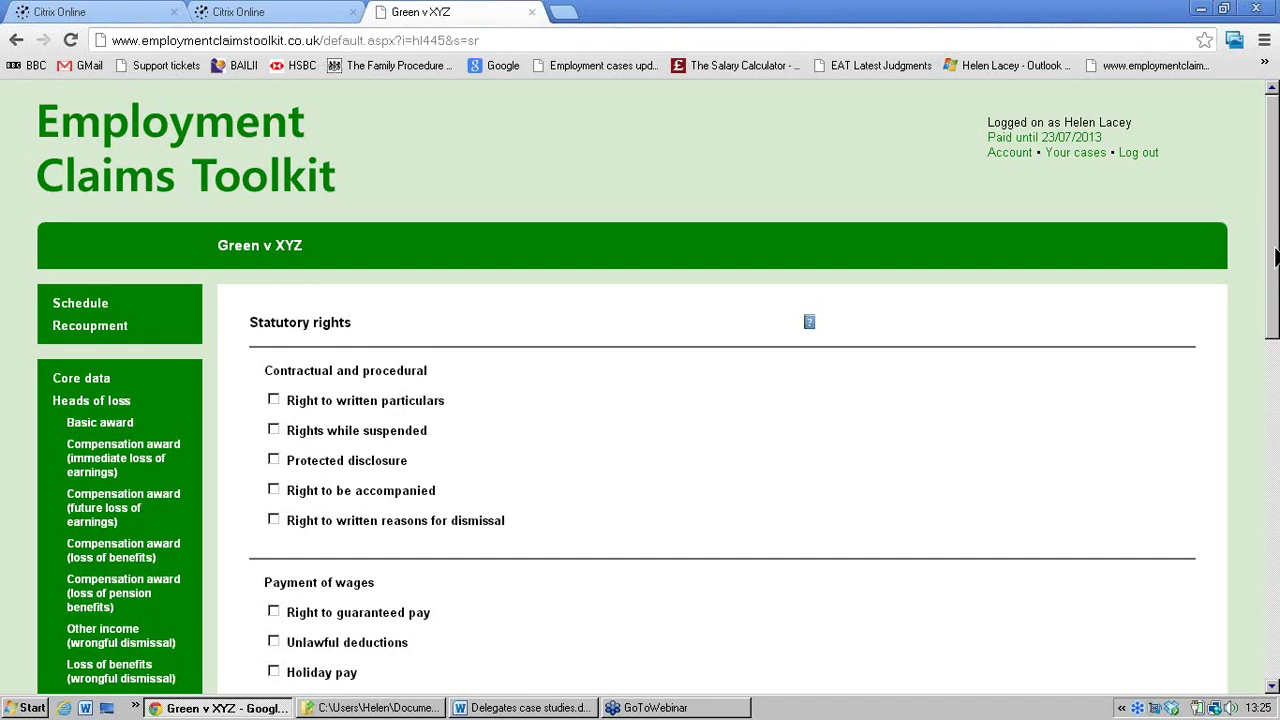
pyautogui.moveTo(1275, 258); pyautogui.dragTo(1275, 320)
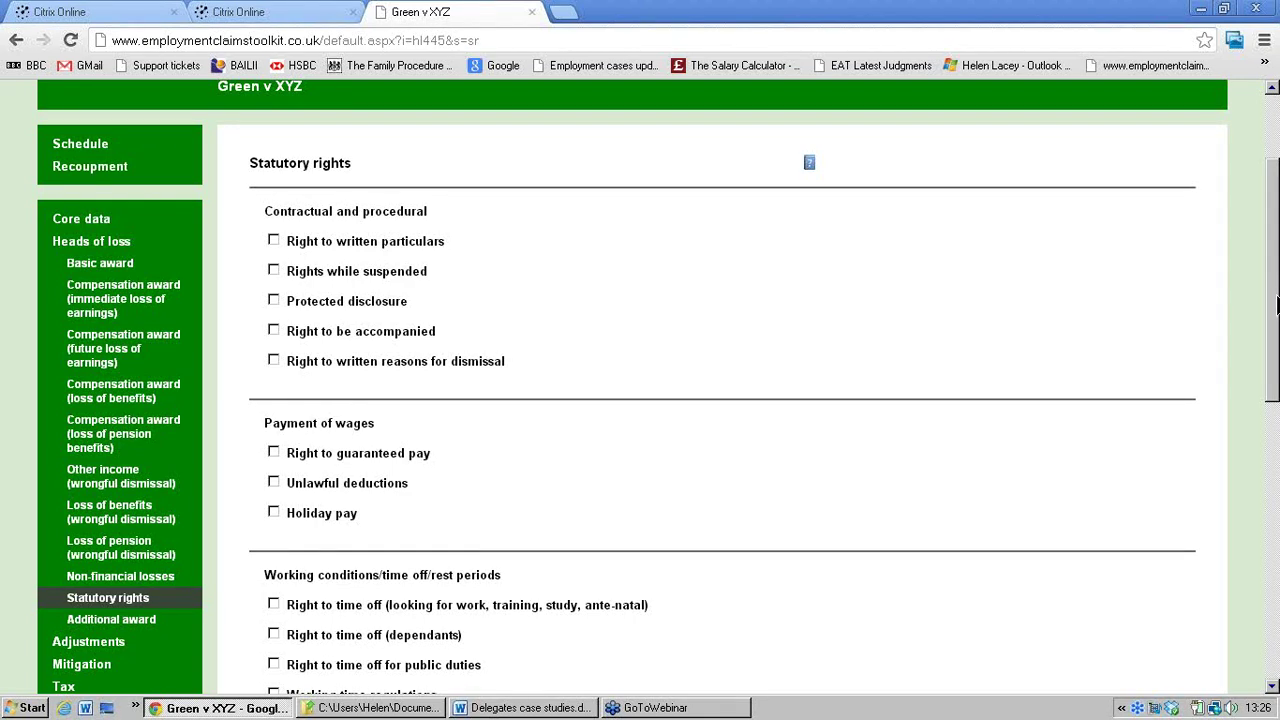
pyautogui.scroll(-2, 1277, 305)
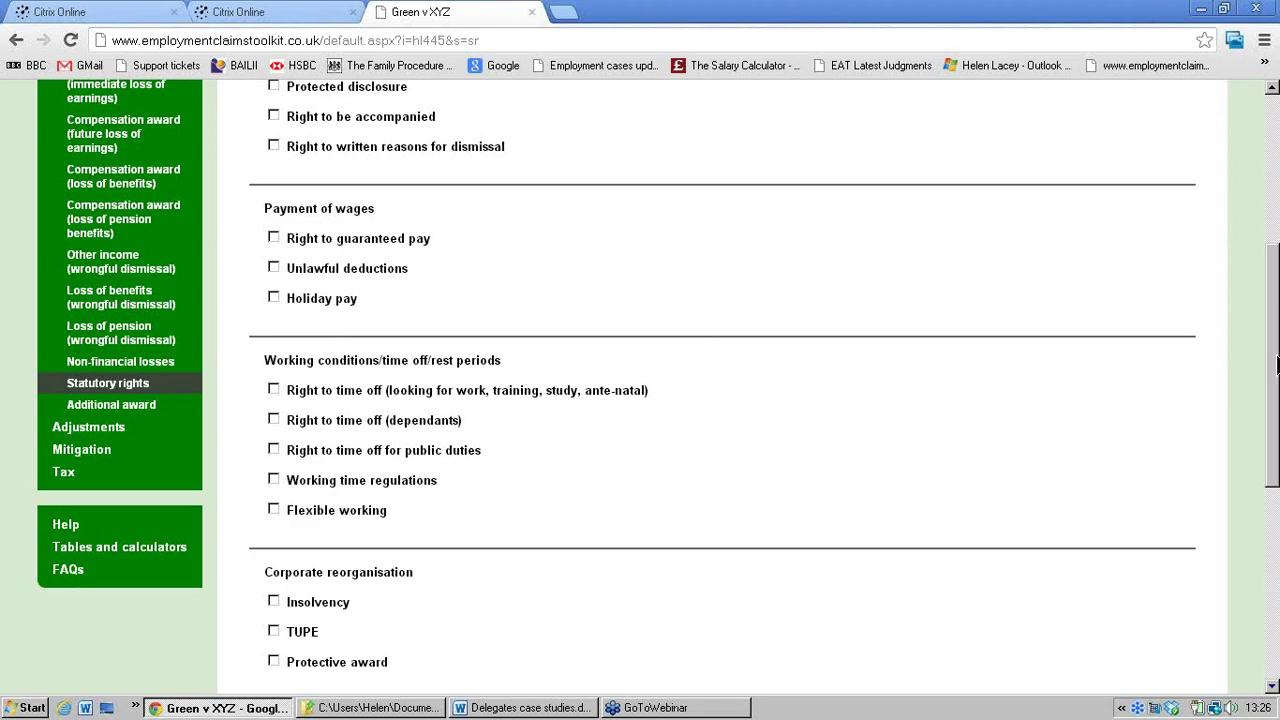
pyautogui.scroll(-3, 831, 367)
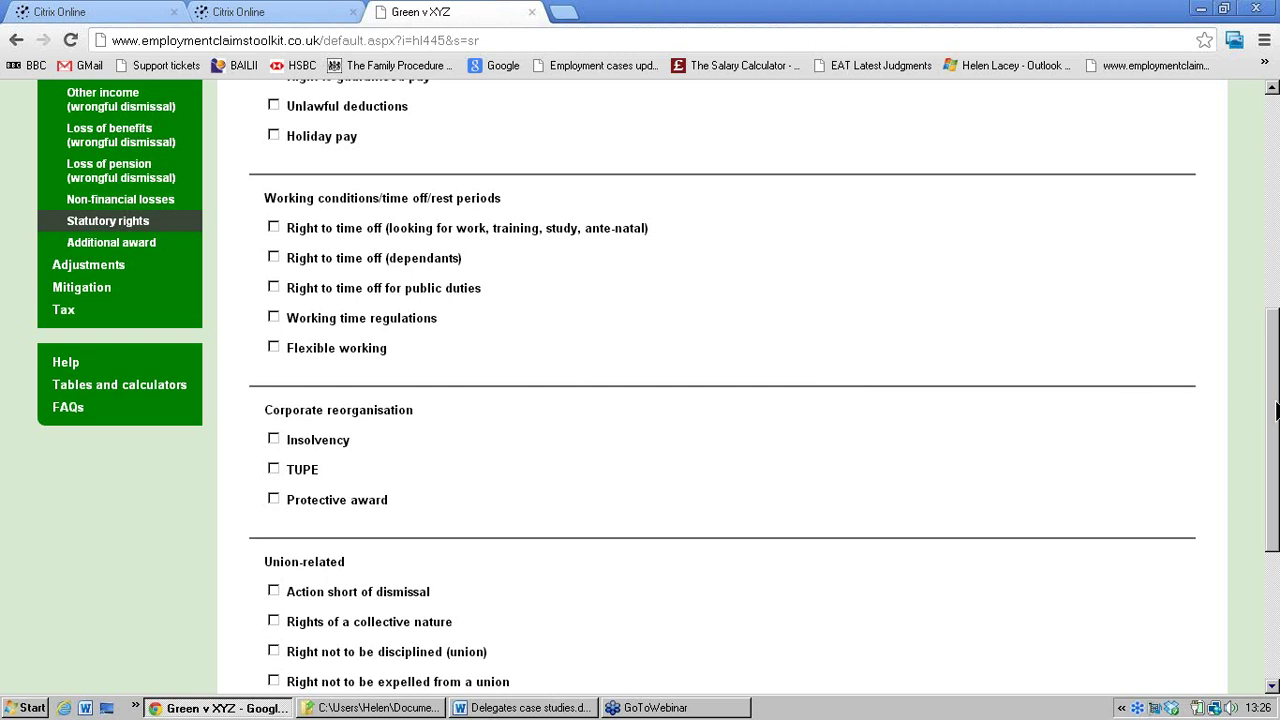
pyautogui.moveTo(1276, 410); pyautogui.dragTo(1276, 450)
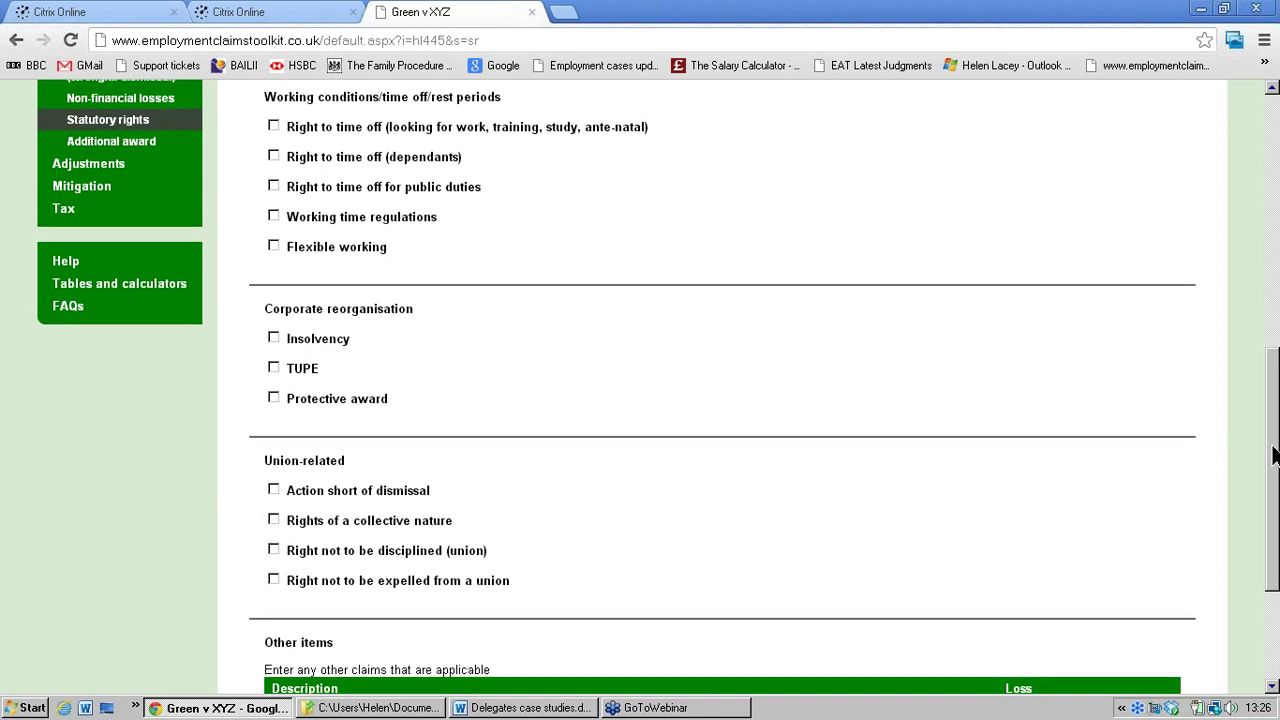
pyautogui.moveTo(1274, 447); pyautogui.dragTo(1276, 458)
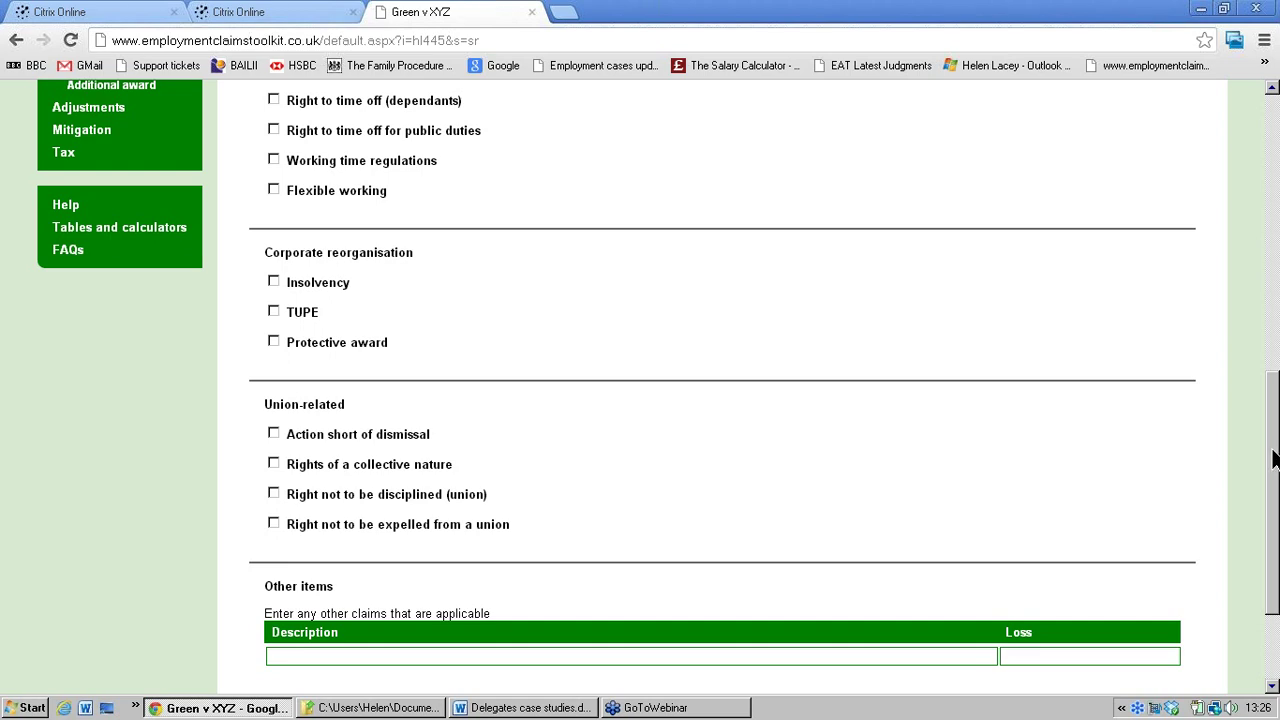
pyautogui.moveTo(1274, 458); pyautogui.dragTo(1274, 130)
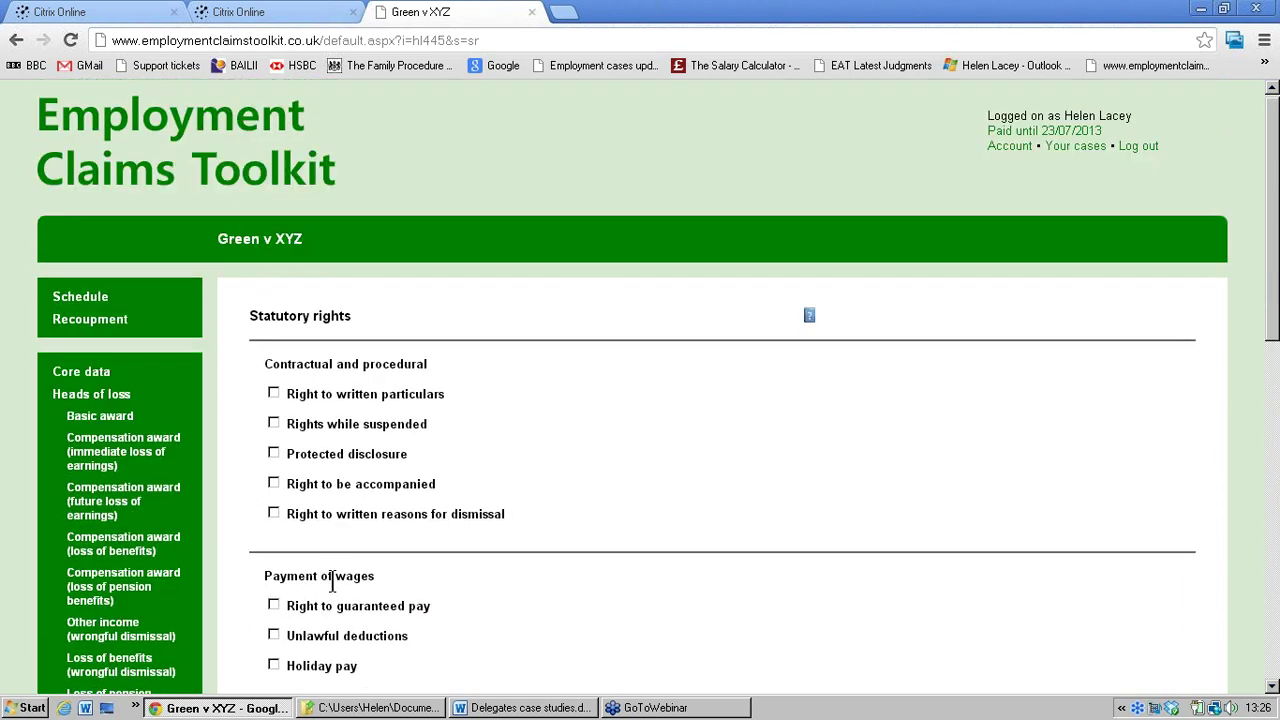
# - Add a claim for the right to written reasons for dismissal, leaving the right to written particulars unselected, and save the statutory rights
pyautogui.click(274, 513)
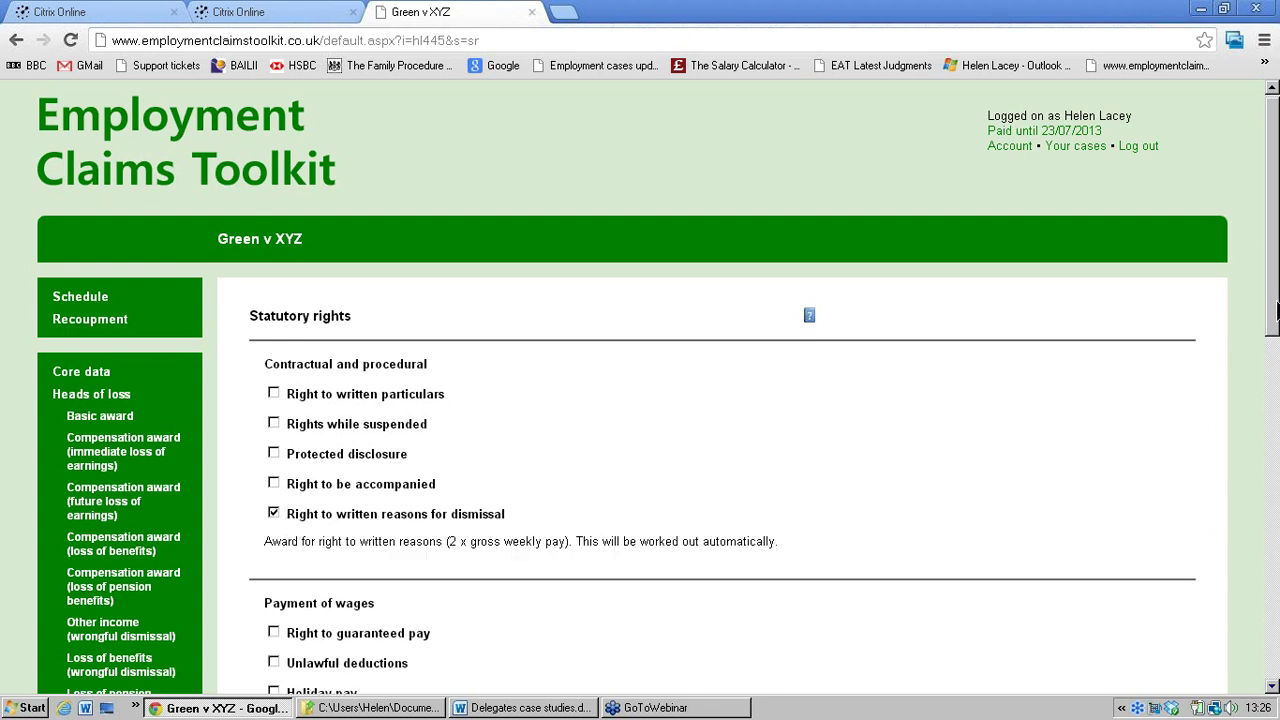
pyautogui.moveTo(1275, 310); pyautogui.dragTo(1275, 355)
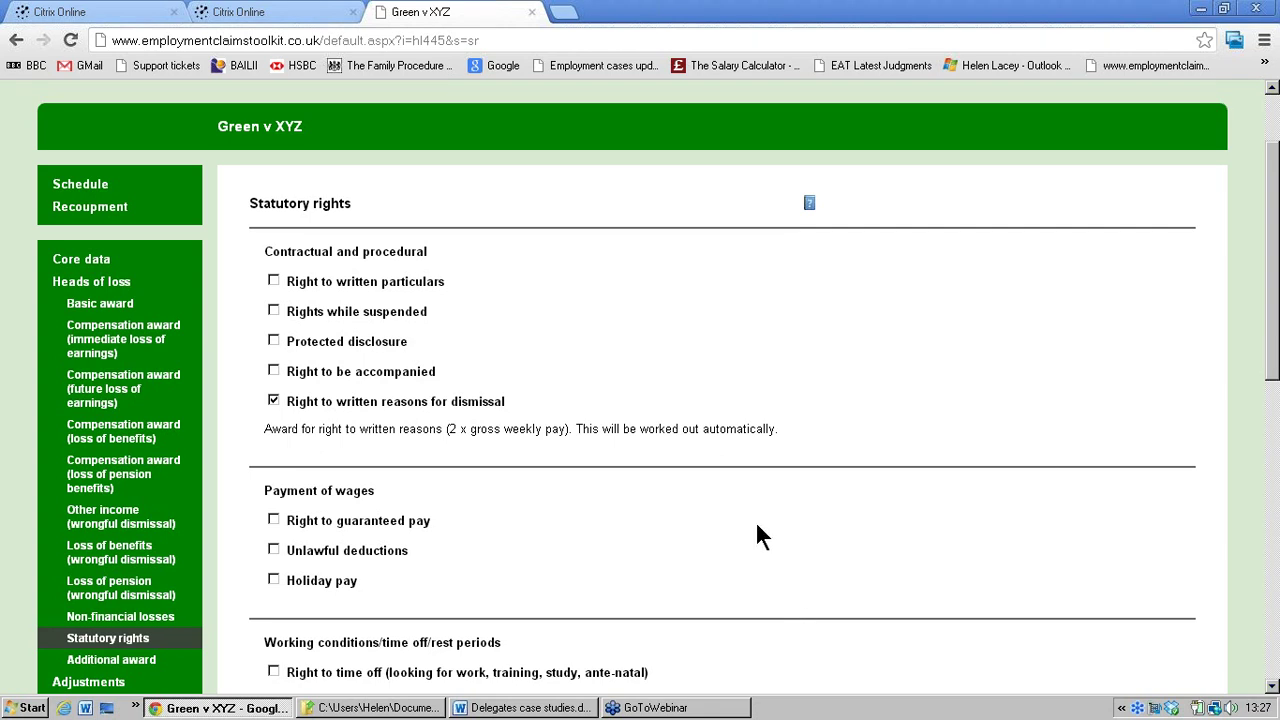
pyautogui.click(274, 281)
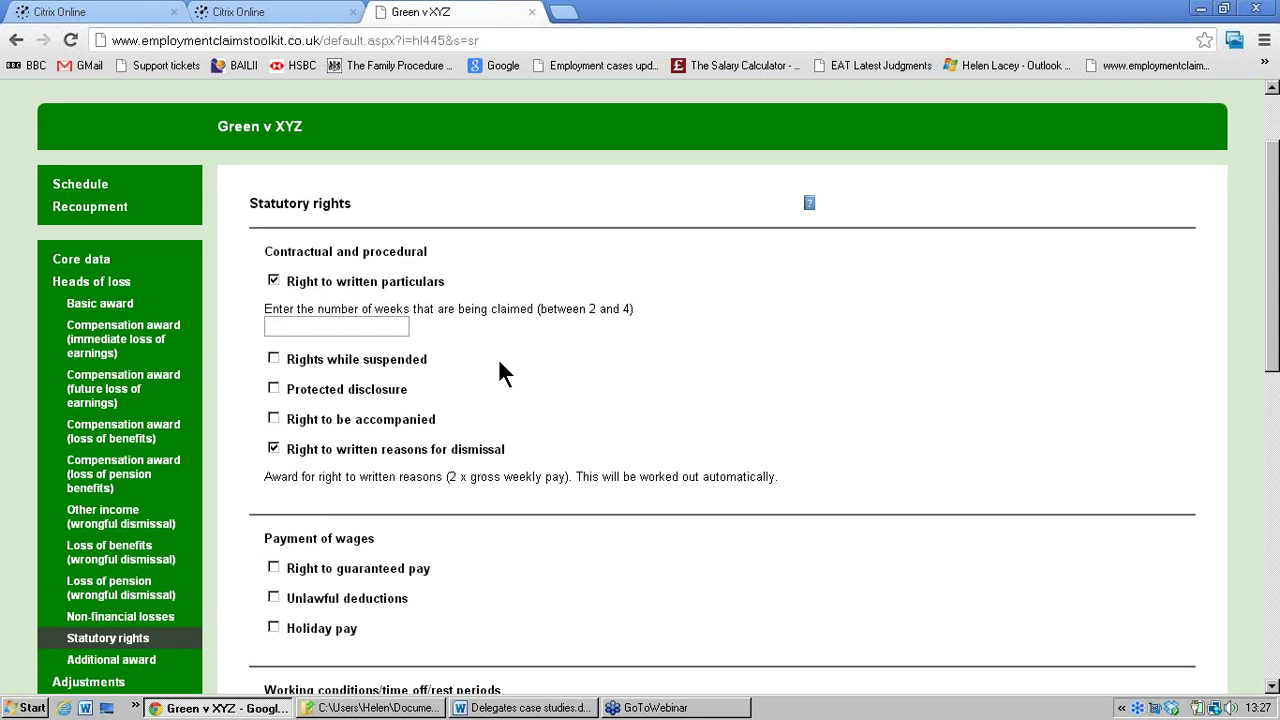
pyautogui.click(273, 281)
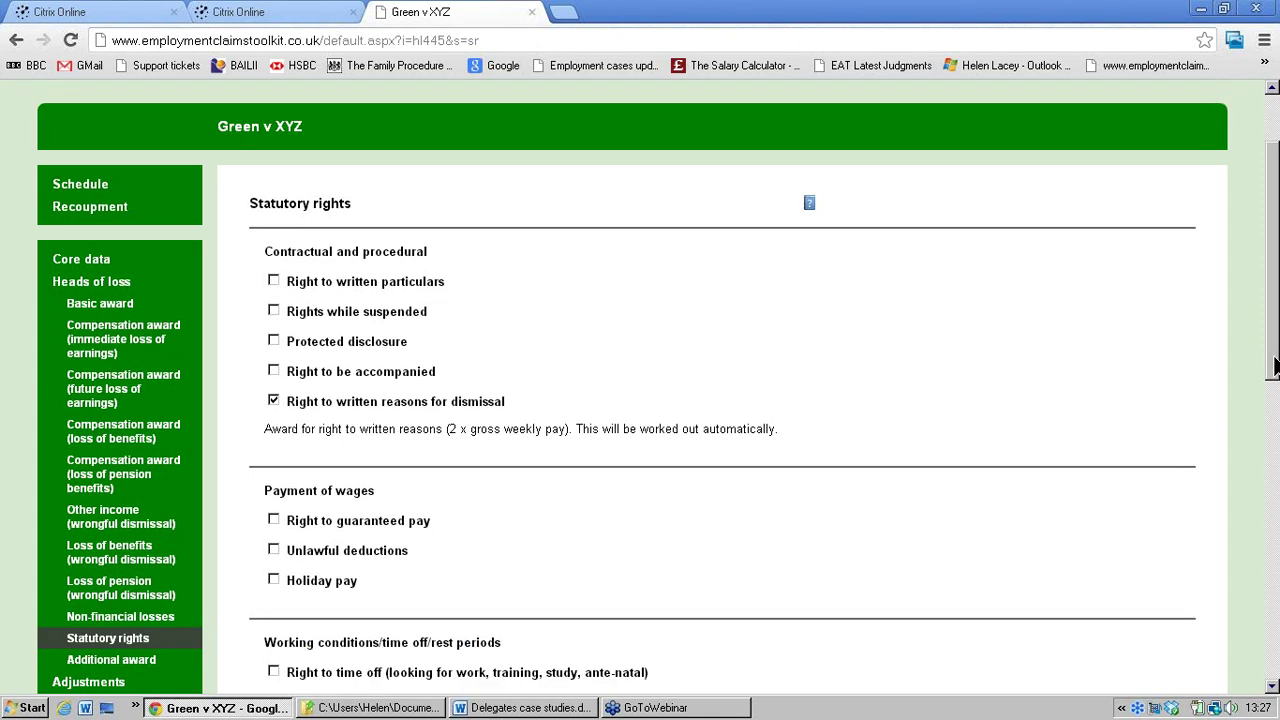
pyautogui.moveTo(1274, 366); pyautogui.dragTo(1272, 690)
pyautogui.click(280, 549)
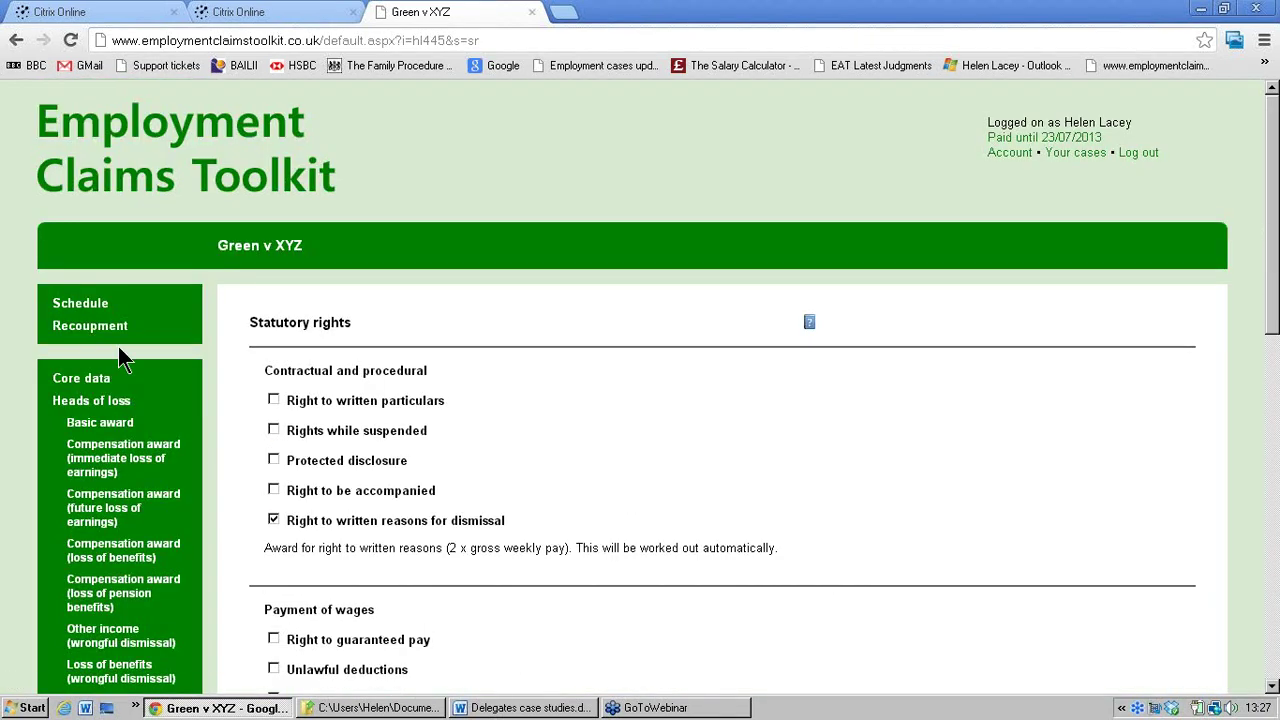
# - Check the other statutory rights award and the adjustments to the compensatory award in the schedule of loss
pyautogui.click(120, 306)
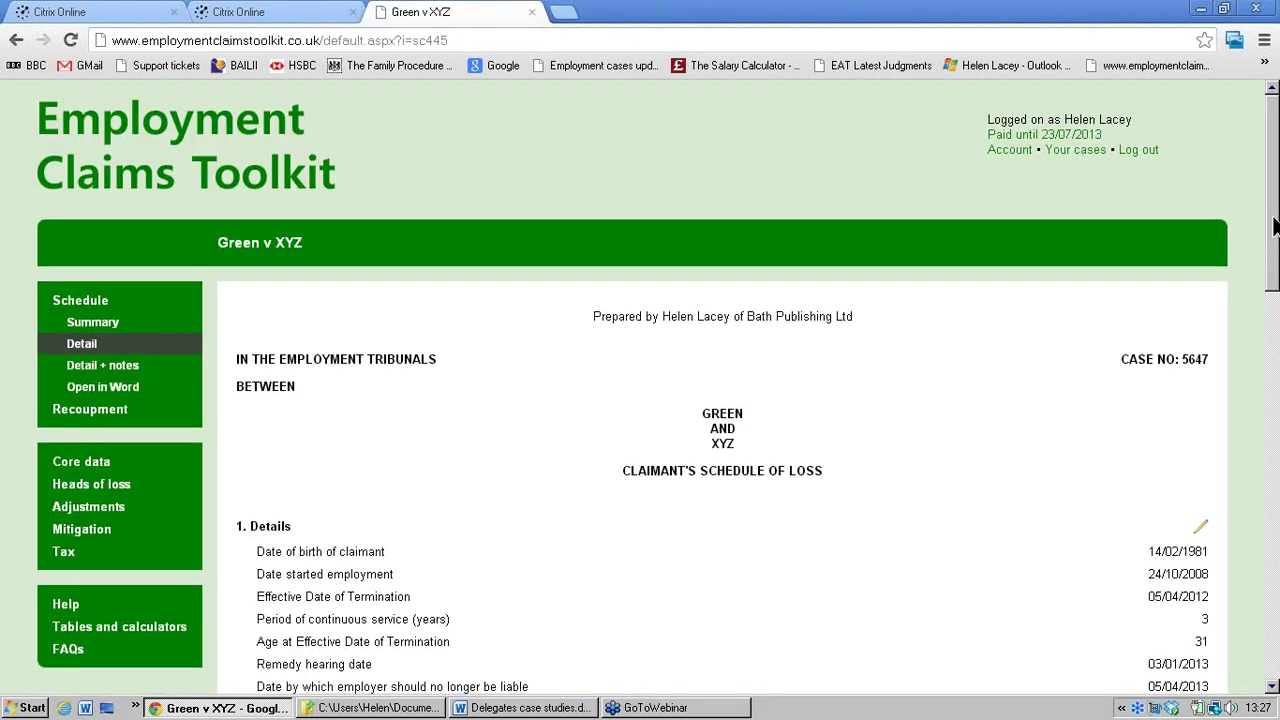
pyautogui.moveTo(1274, 224); pyautogui.dragTo(1277, 534)
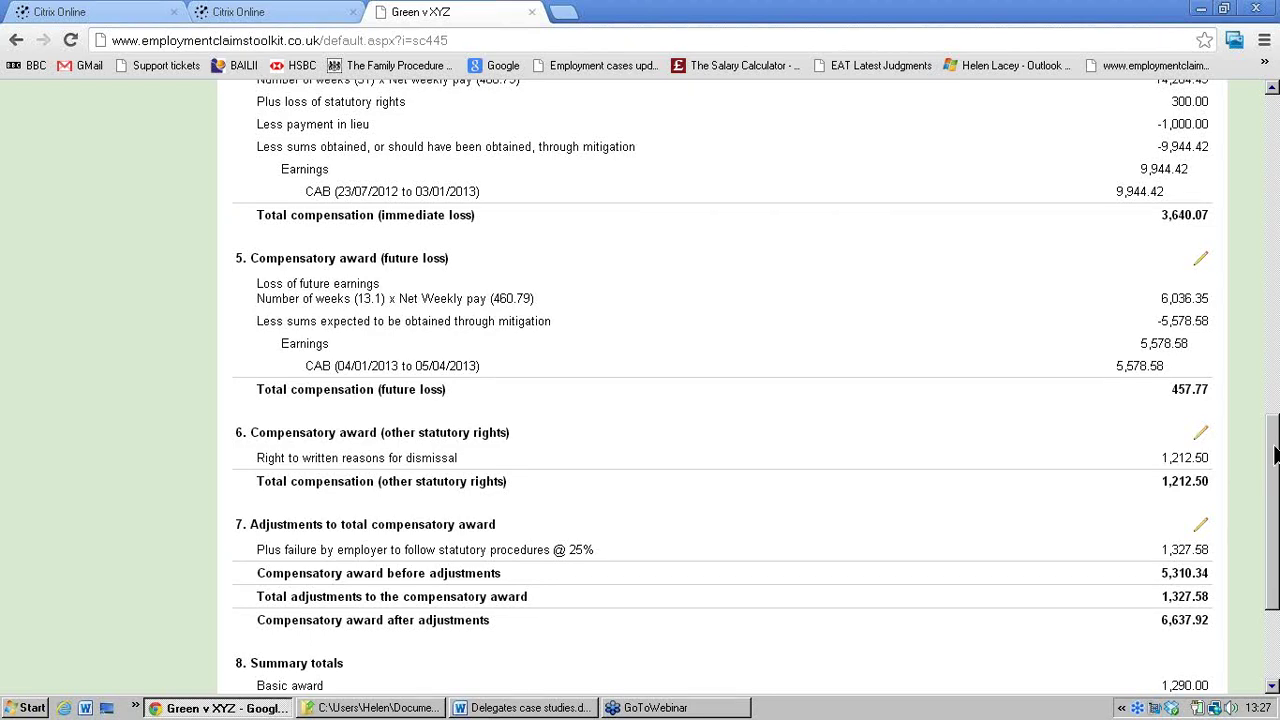
pyautogui.scroll(10, 1275, 455)
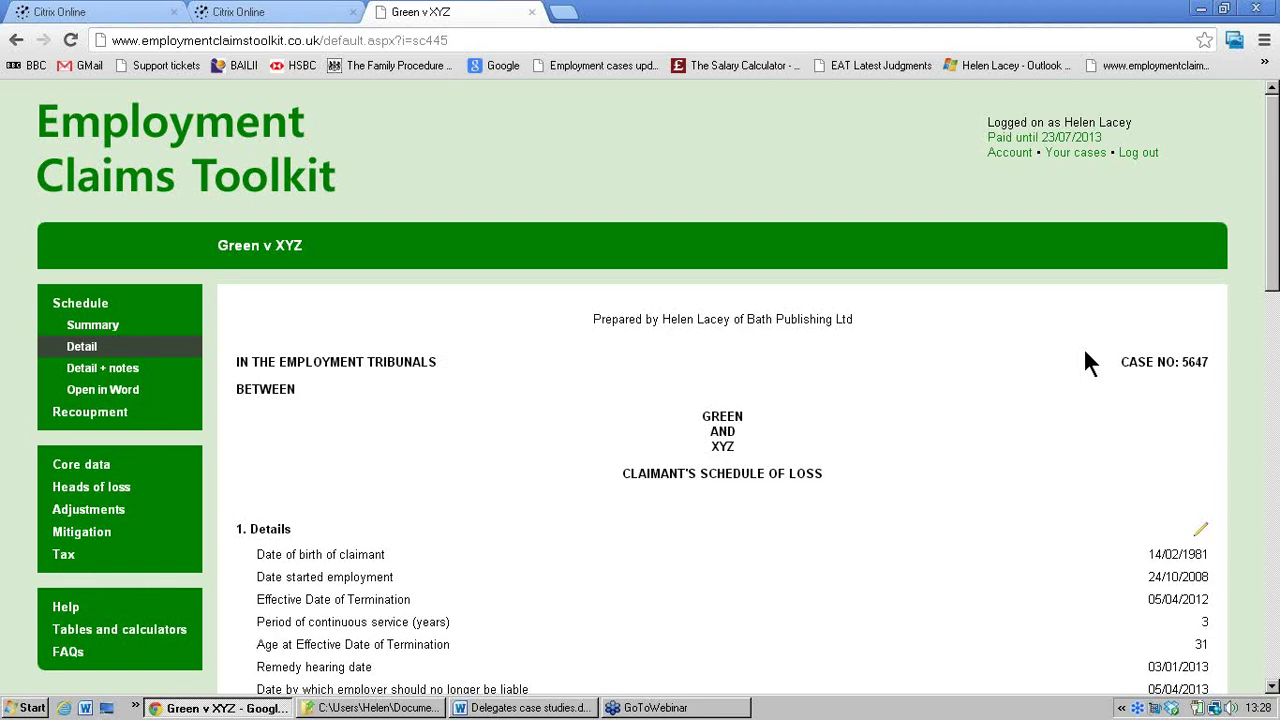
# - Enter 18000 as the Injury to Feelings award under the Non-financial losses head of loss
pyautogui.click(84, 488)
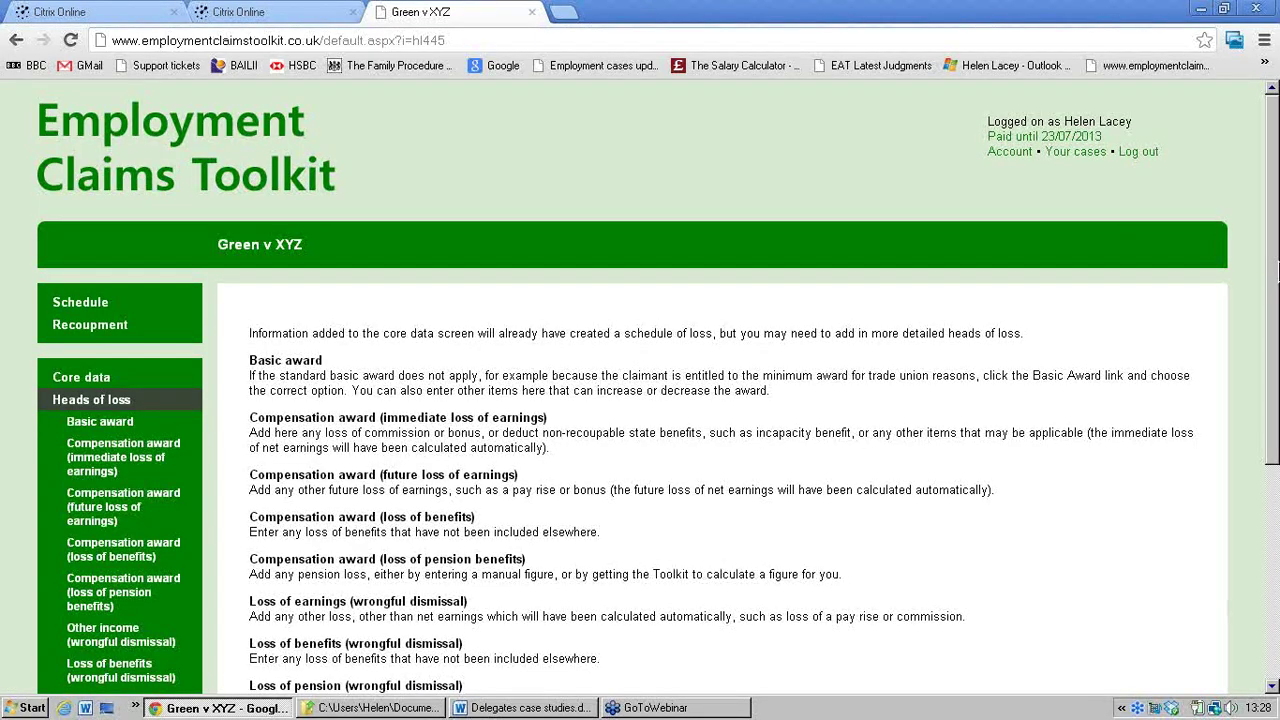
pyautogui.scroll(-3, 1277, 270)
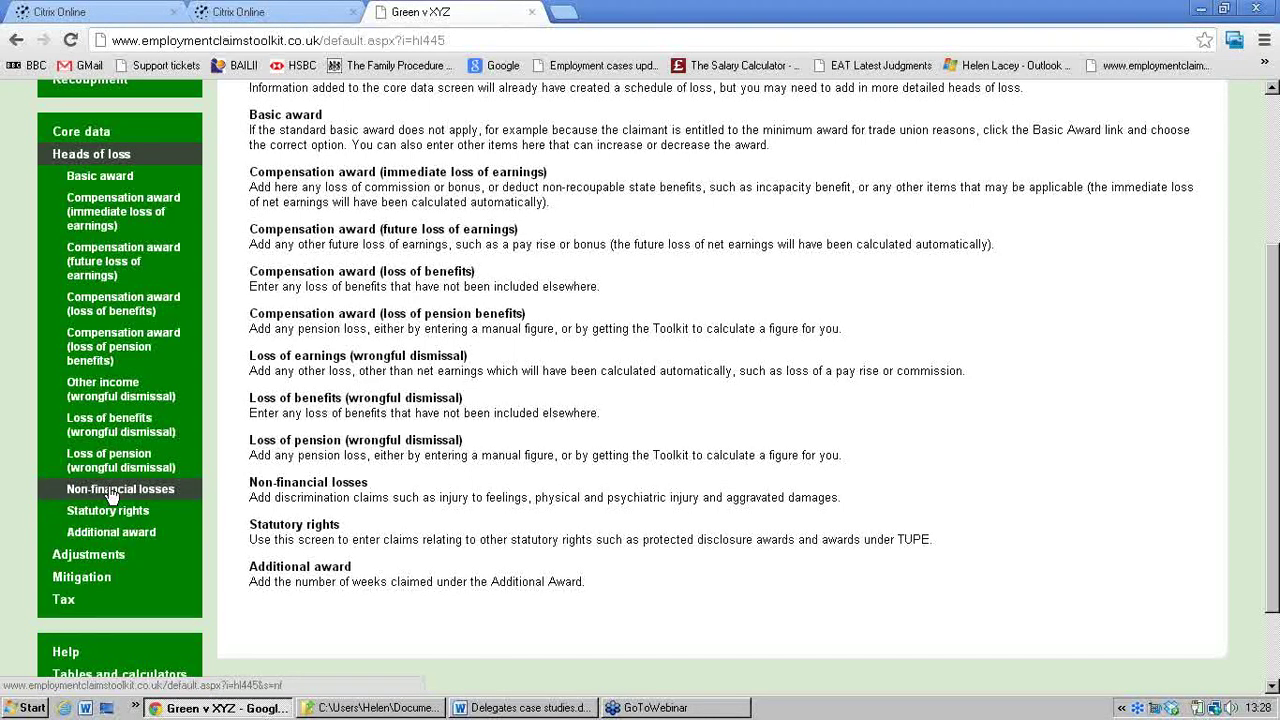
pyautogui.click(112, 490)
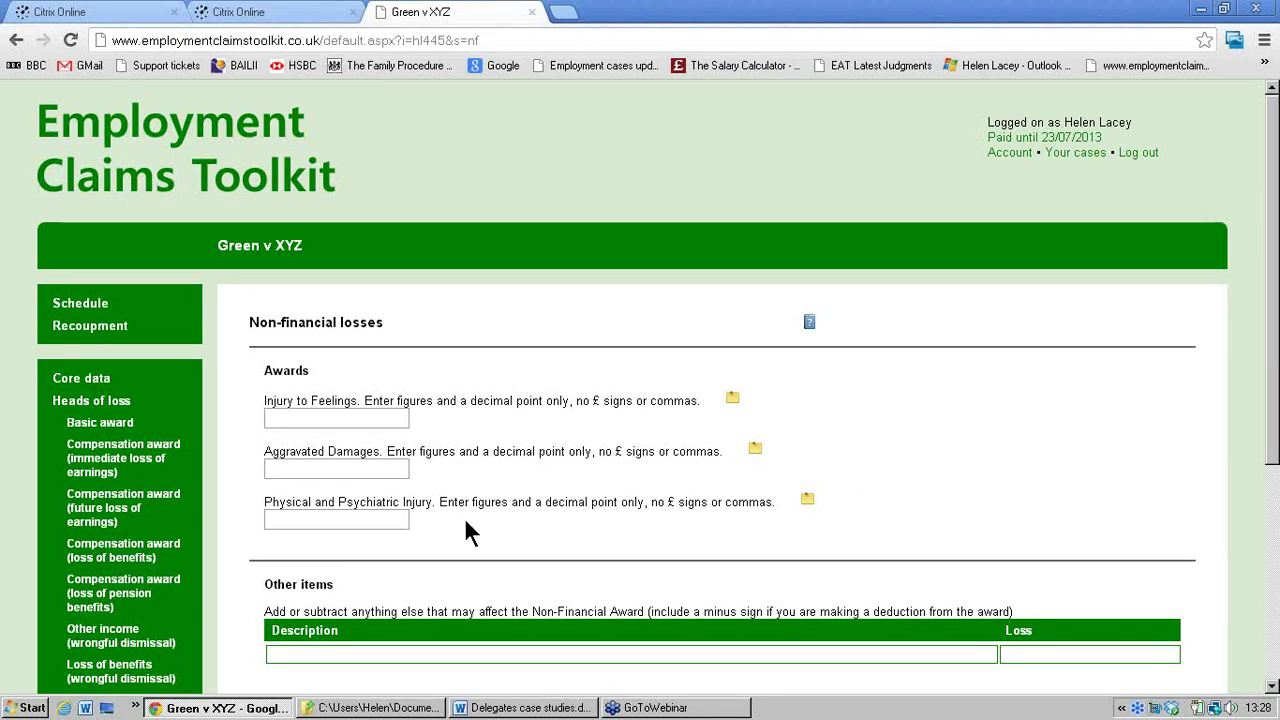
pyautogui.click(340, 421)
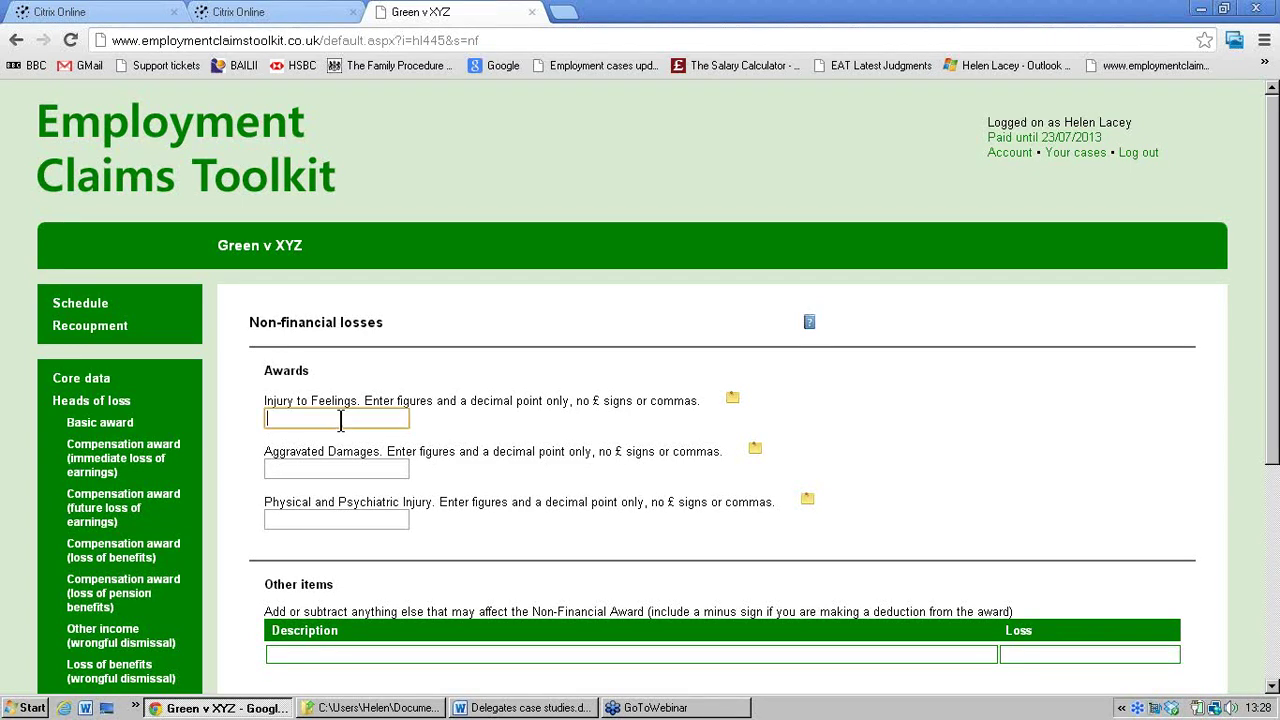
pyautogui.write('18000')
# - Consult the help guidance on injury to feelings awards and save the case's non-financial losses
pyautogui.click(809, 322)
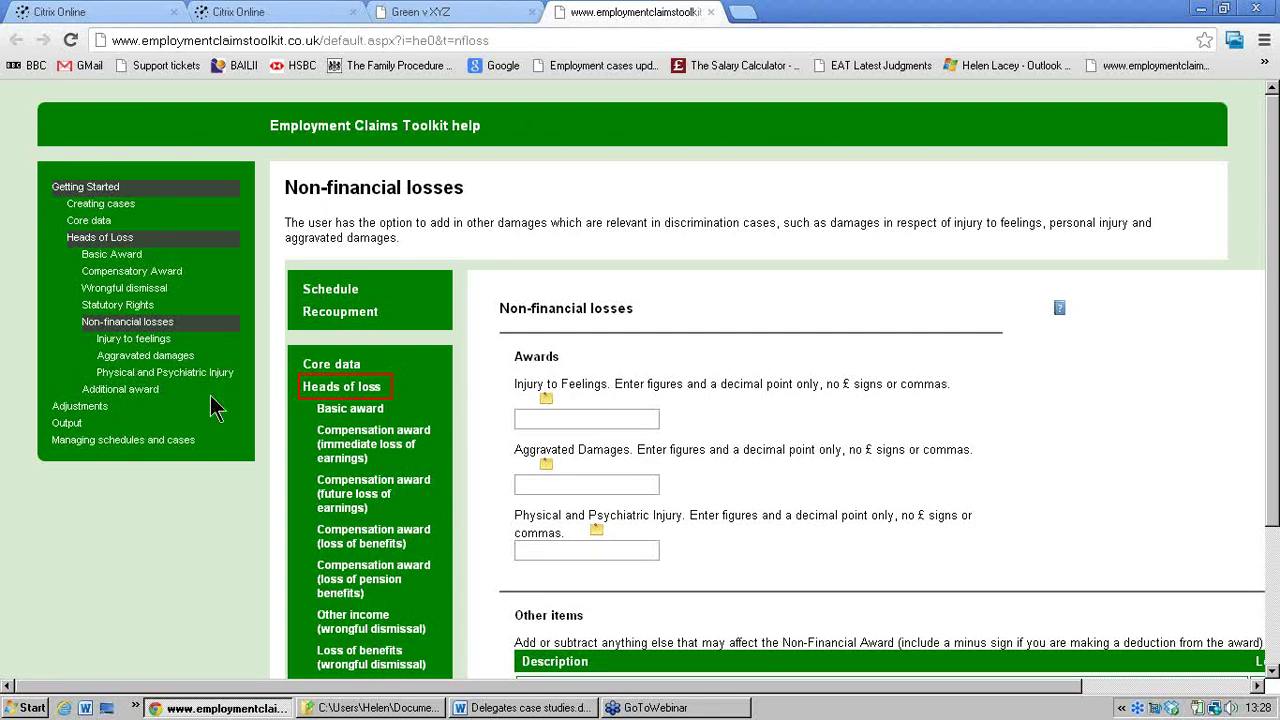
pyautogui.click(115, 340)
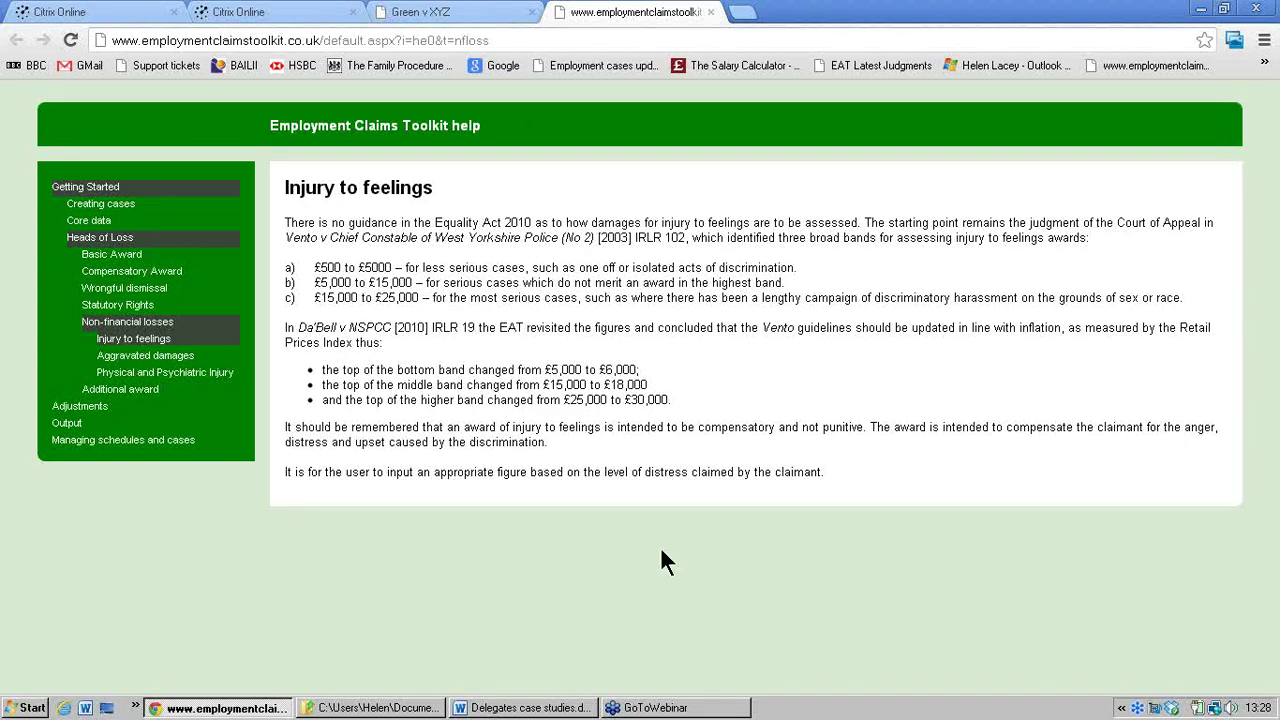
pyautogui.click(445, 12)
pyautogui.moveTo(1275, 329); pyautogui.dragTo(1275, 405)
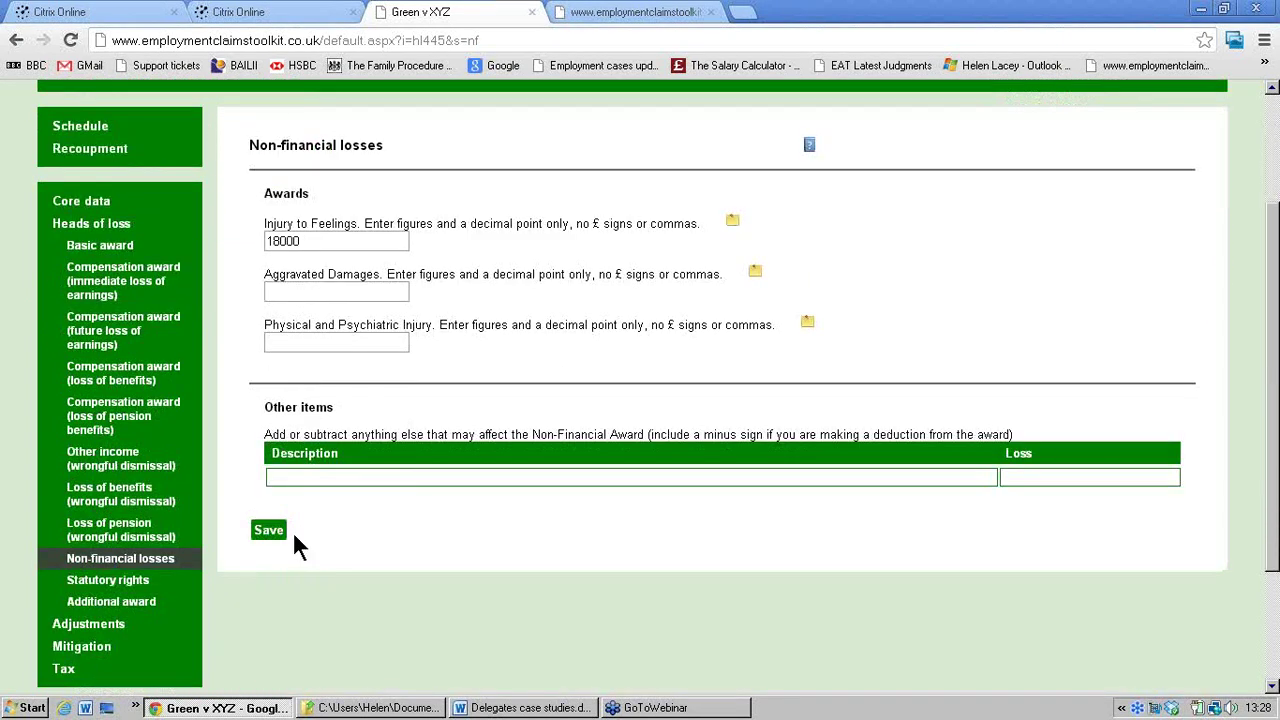
pyautogui.click(274, 530)
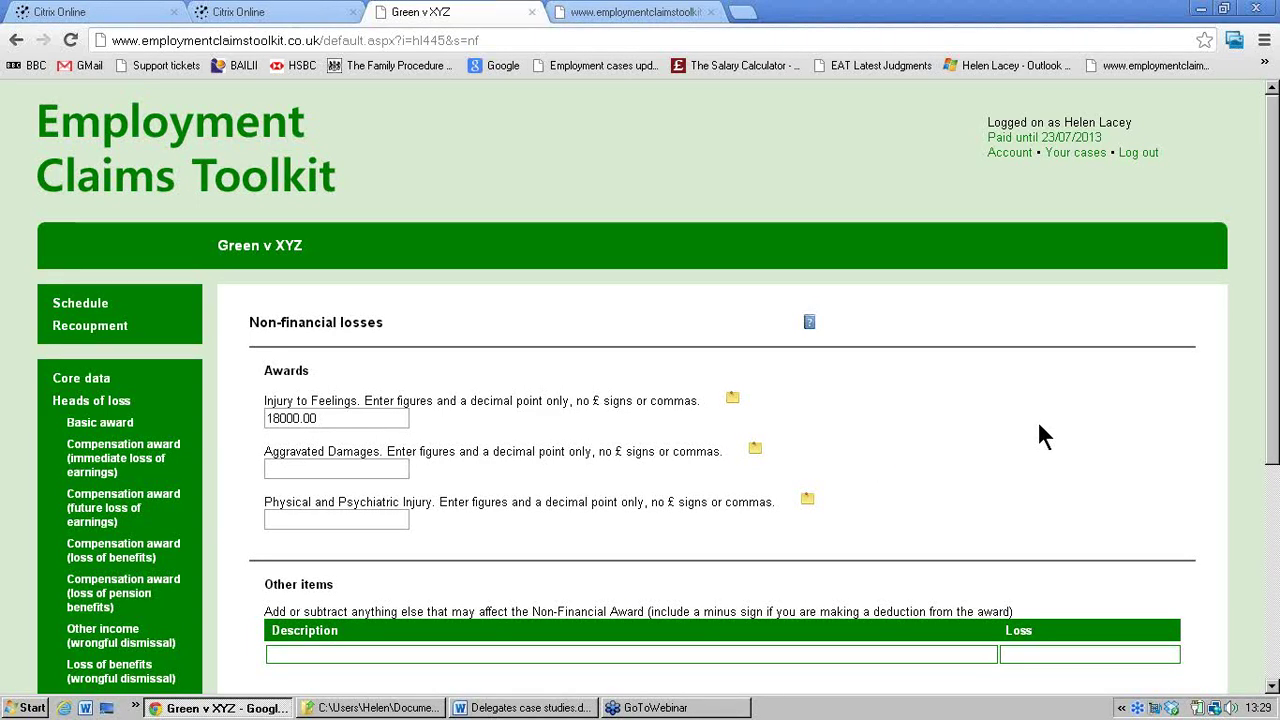
# - In the discrimination adjustments, set the date of discriminatory act to 01/01/2010 and the calculation date to 01/01/2012
pyautogui.moveTo(1276, 328); pyautogui.dragTo(1276, 457)
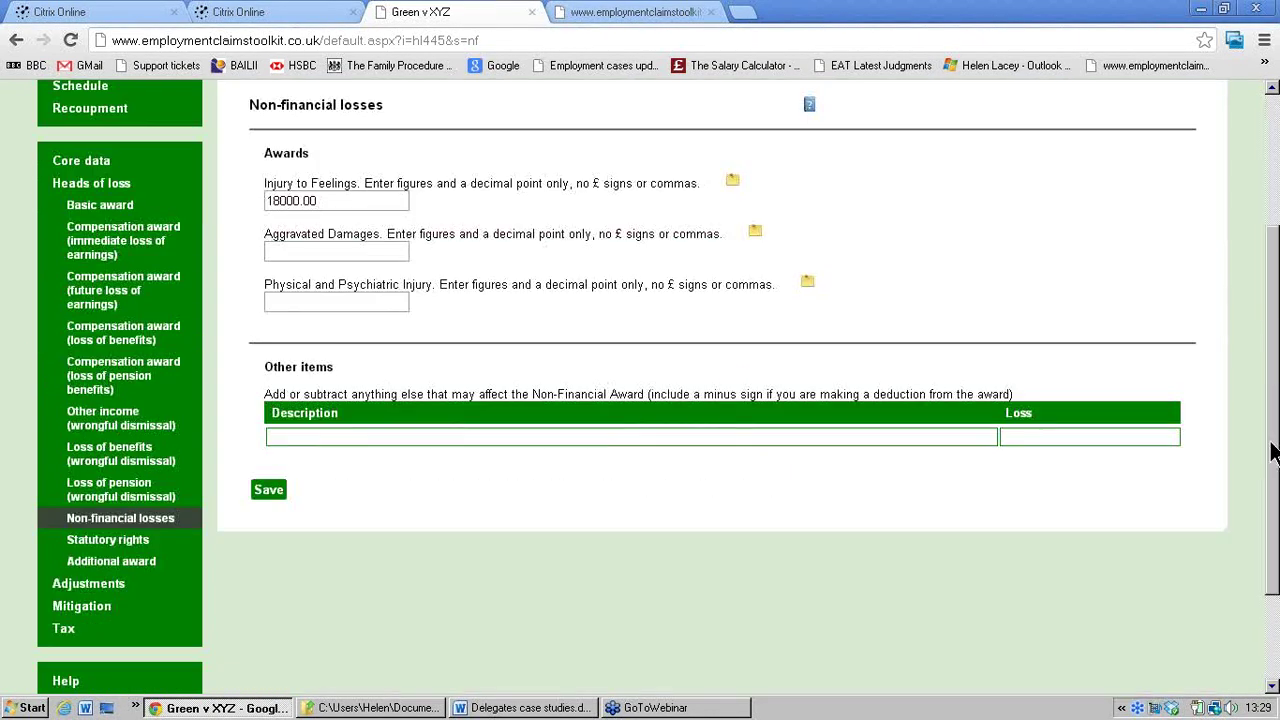
pyautogui.click(86, 584)
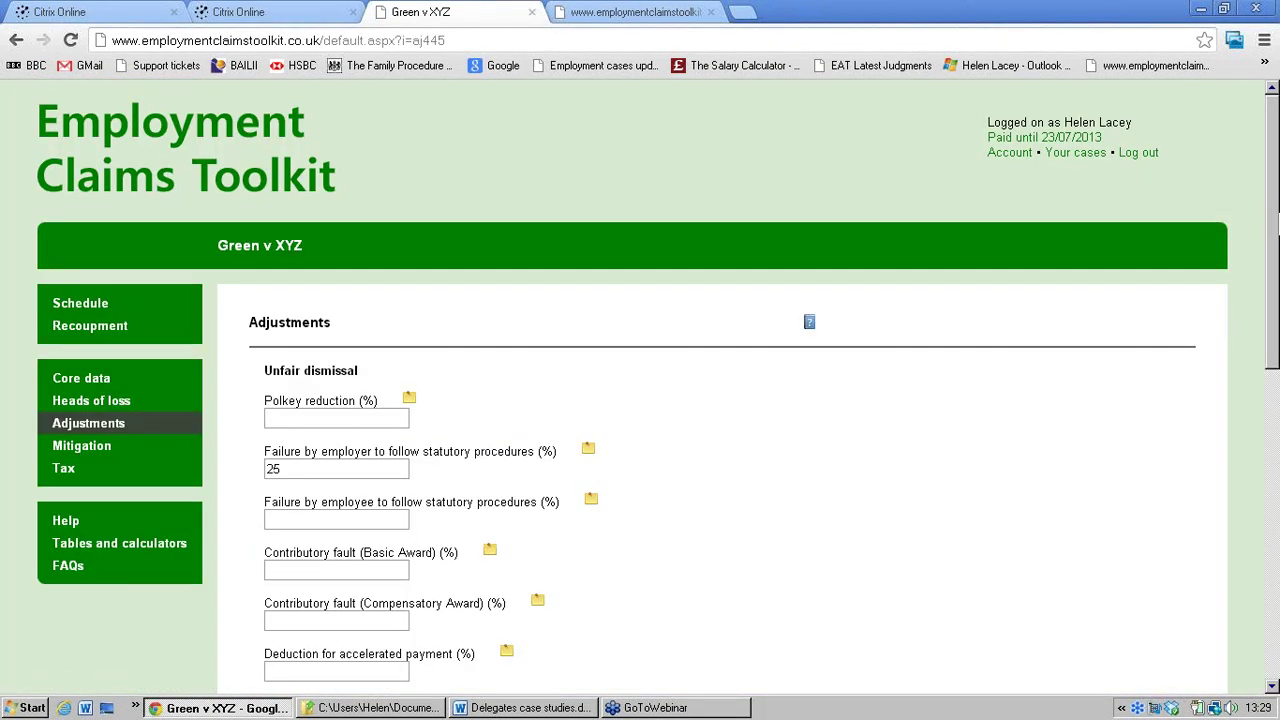
pyautogui.moveTo(1276, 221); pyautogui.dragTo(1254, 392)
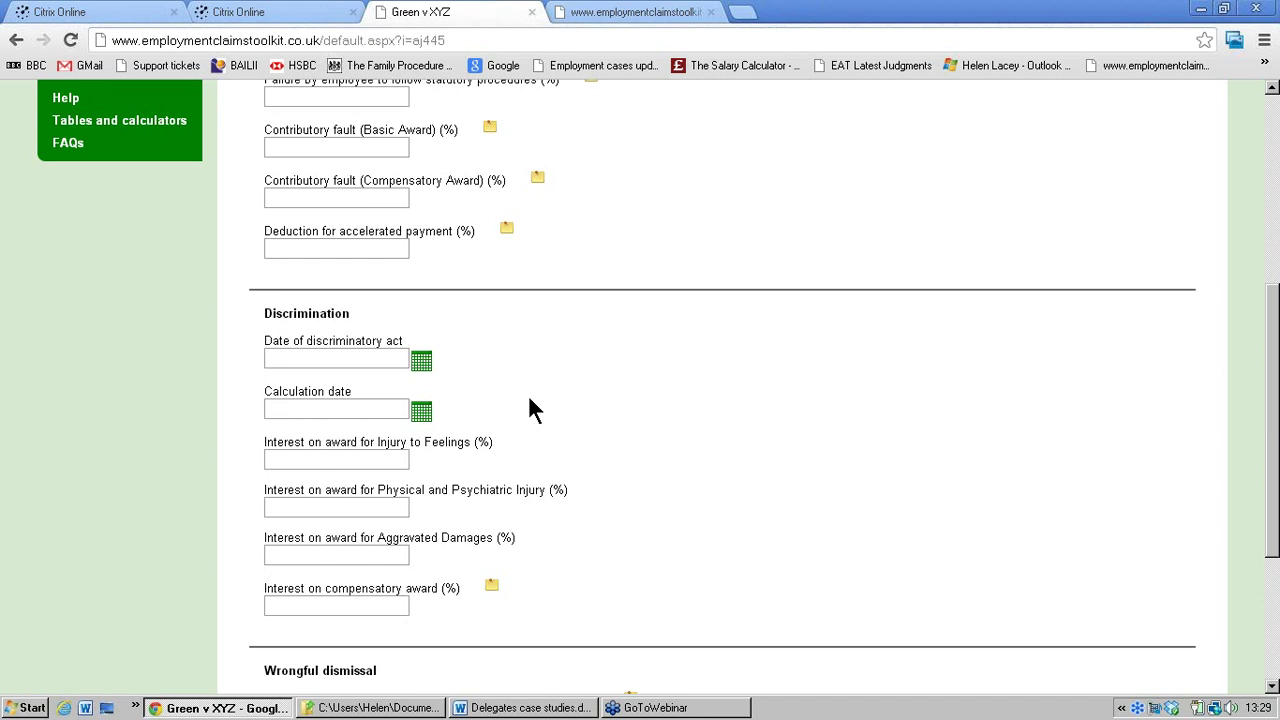
pyautogui.click(372, 360)
pyautogui.write('01/01')
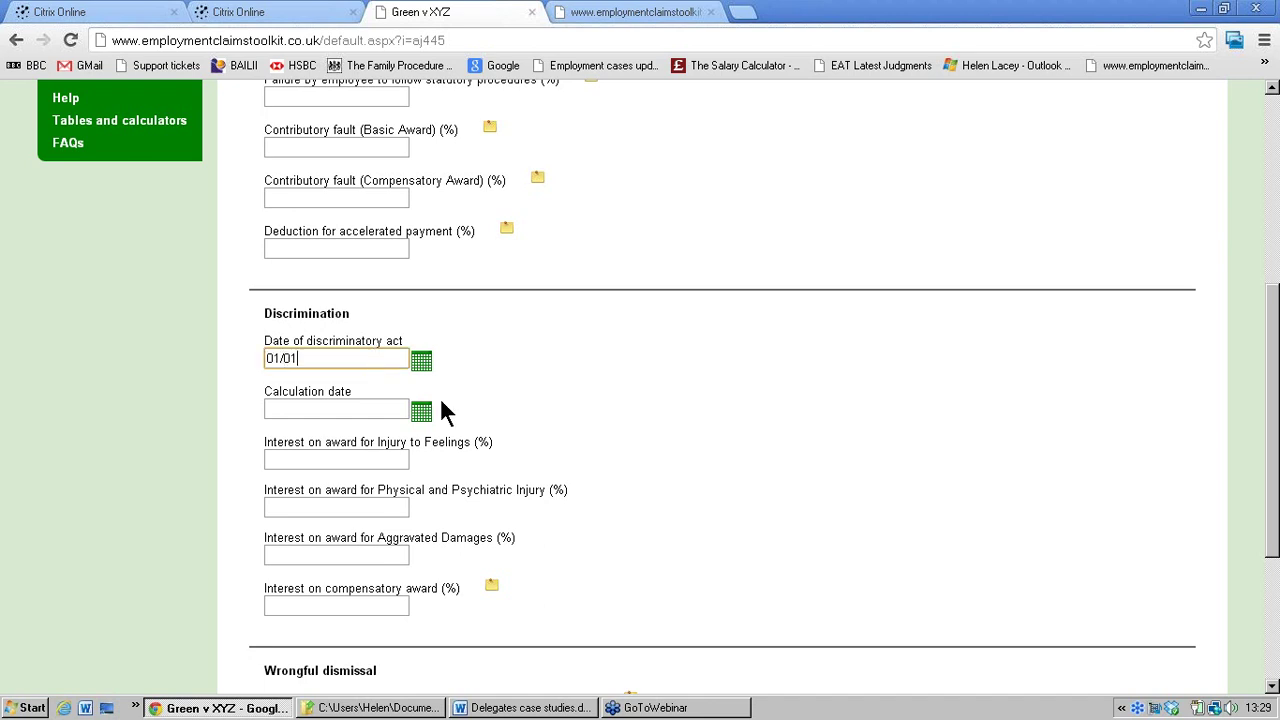
pyautogui.write('/2010')
pyautogui.click(348, 410)
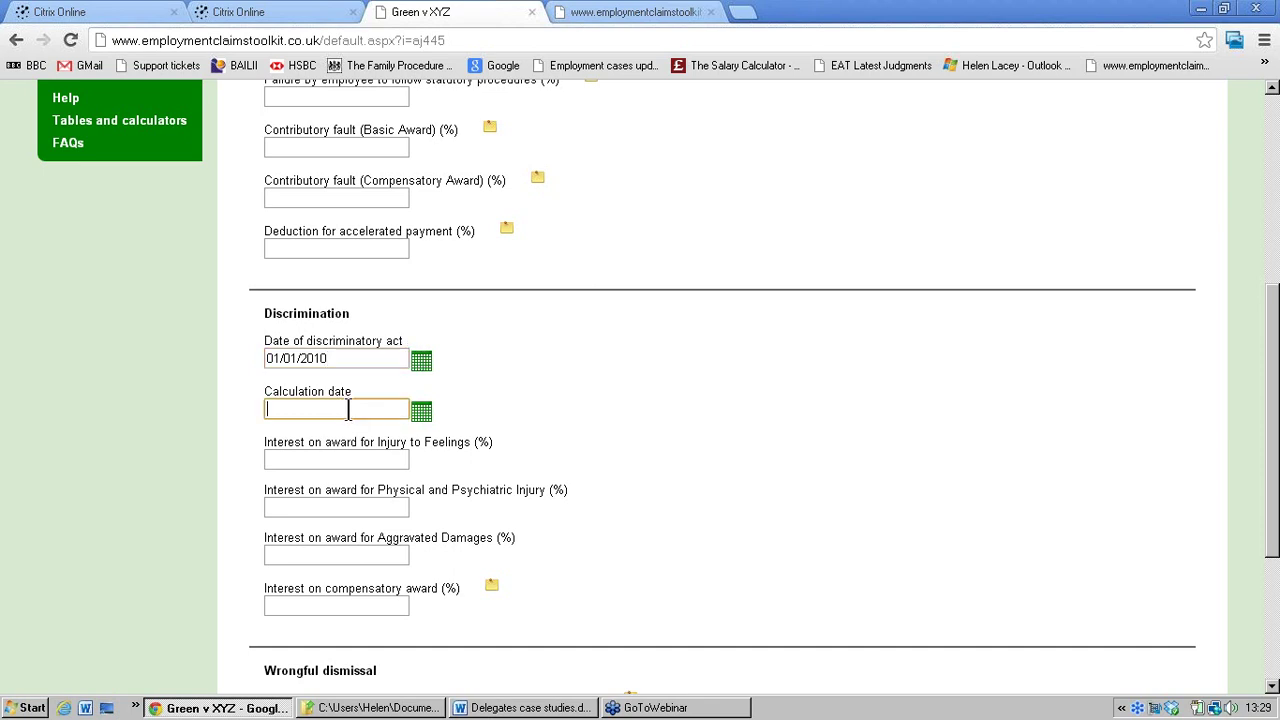
pyautogui.write('01/01/2012')
# - Set the interest on the Injury to Feelings award to 0.5% and save the adjustments
pyautogui.click(373, 463)
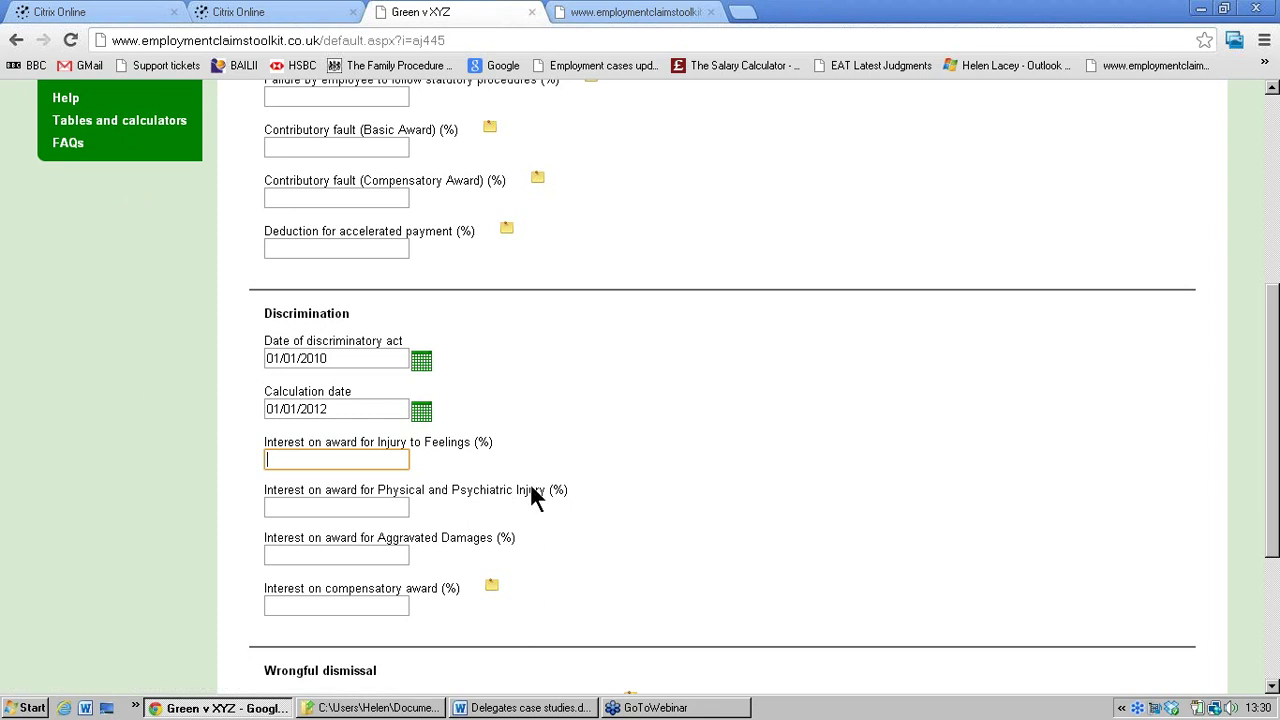
pyautogui.write('0.5')
pyautogui.scroll(-3, 1275, 410)
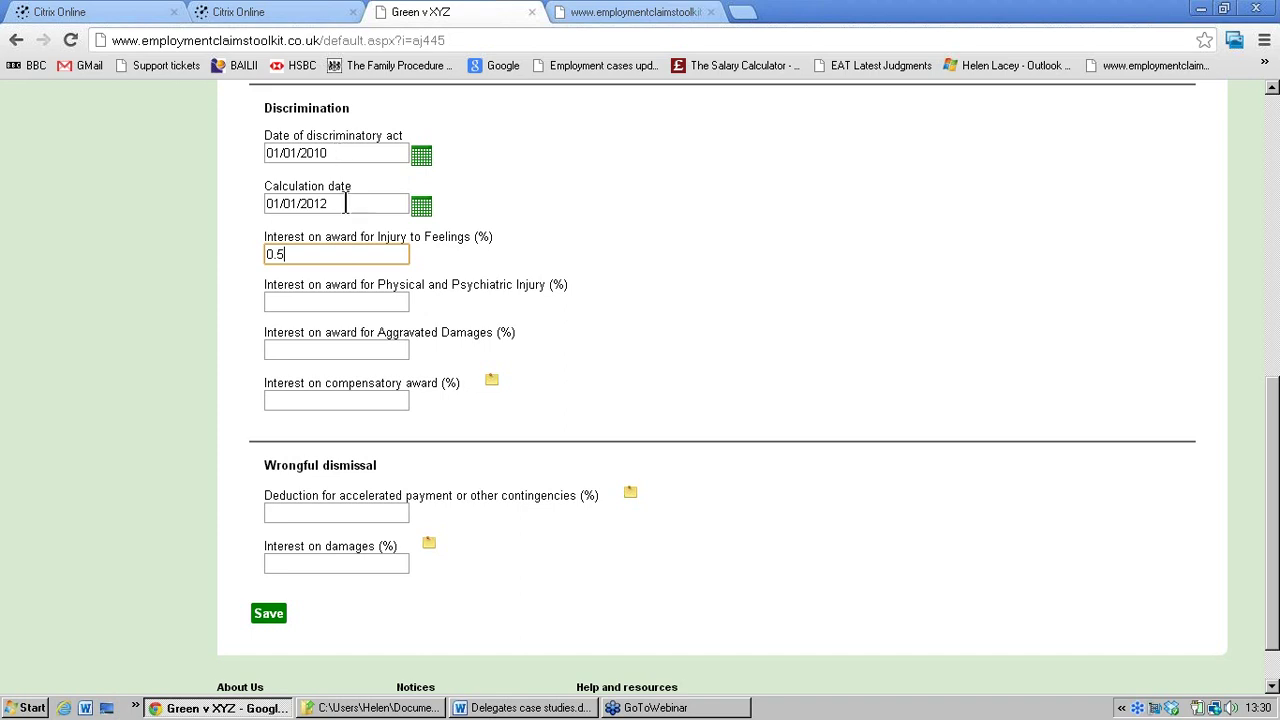
pyautogui.click(270, 615)
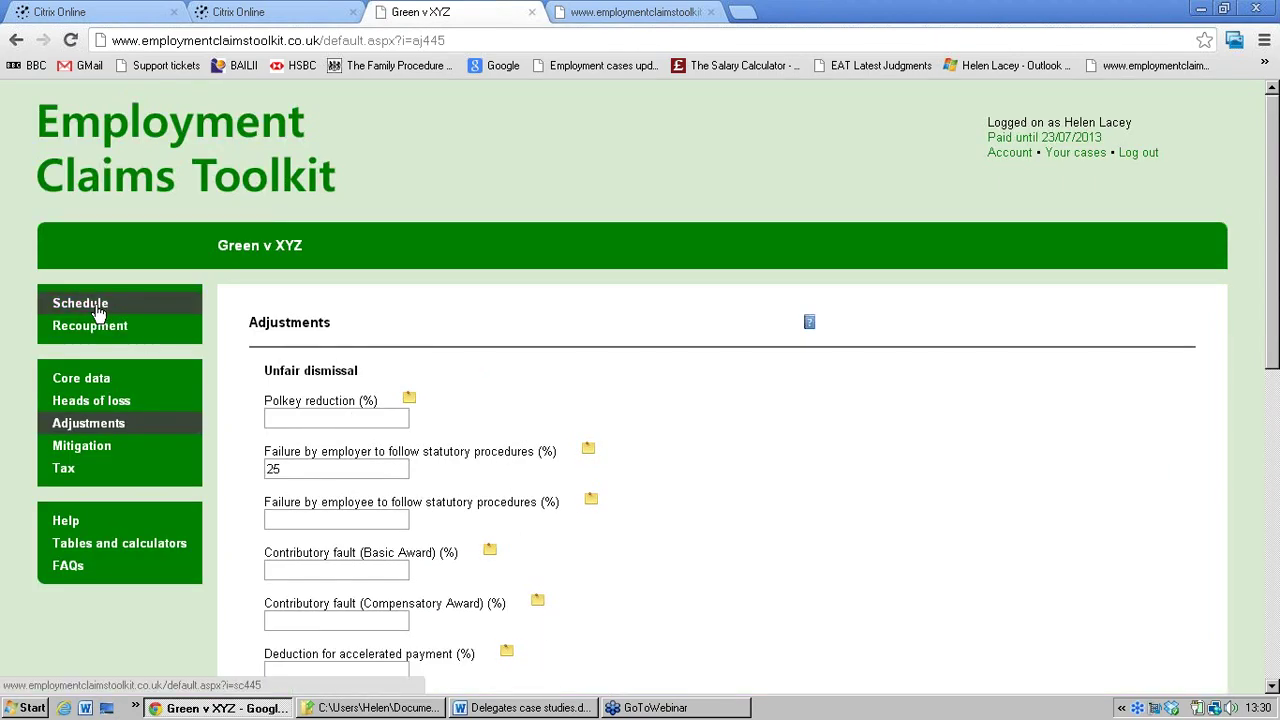
# - Check the non-financial losses, including the interest on injury to feelings, in the detailed schedule of loss
pyautogui.click(100, 310)
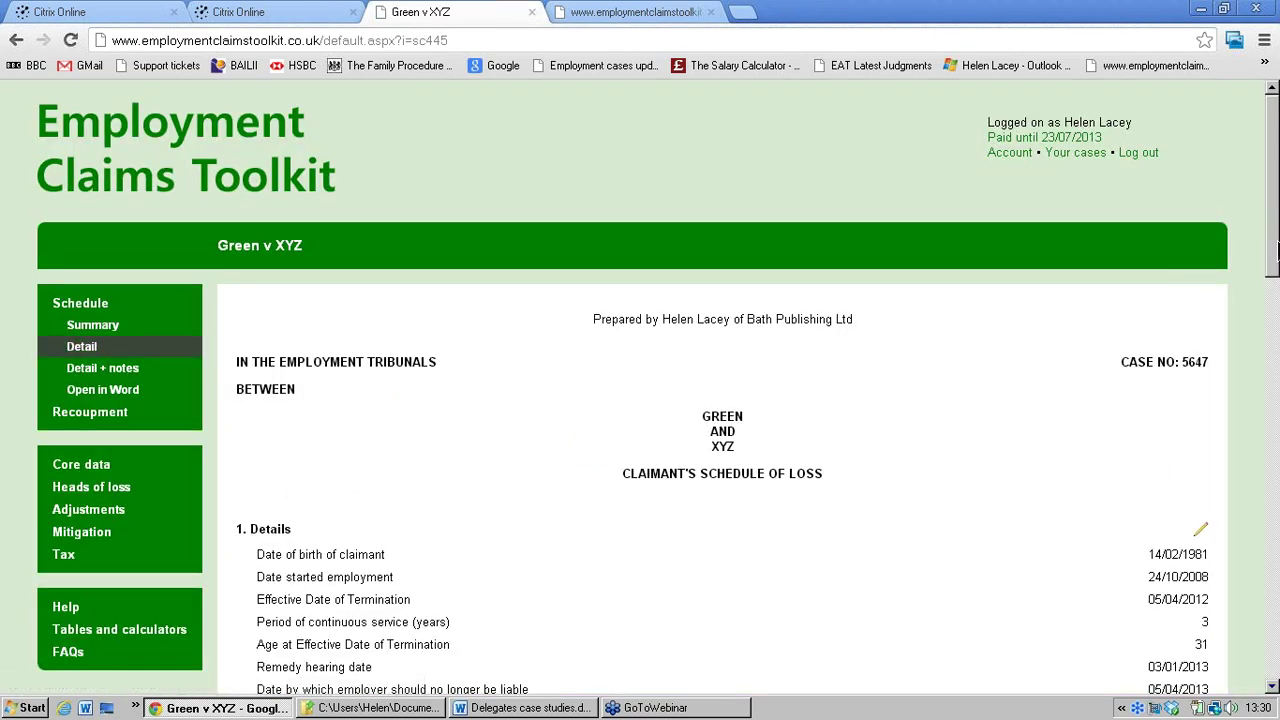
pyautogui.moveTo(1277, 250); pyautogui.dragTo(1272, 548)
pyautogui.scroll(-3, 325, 515)
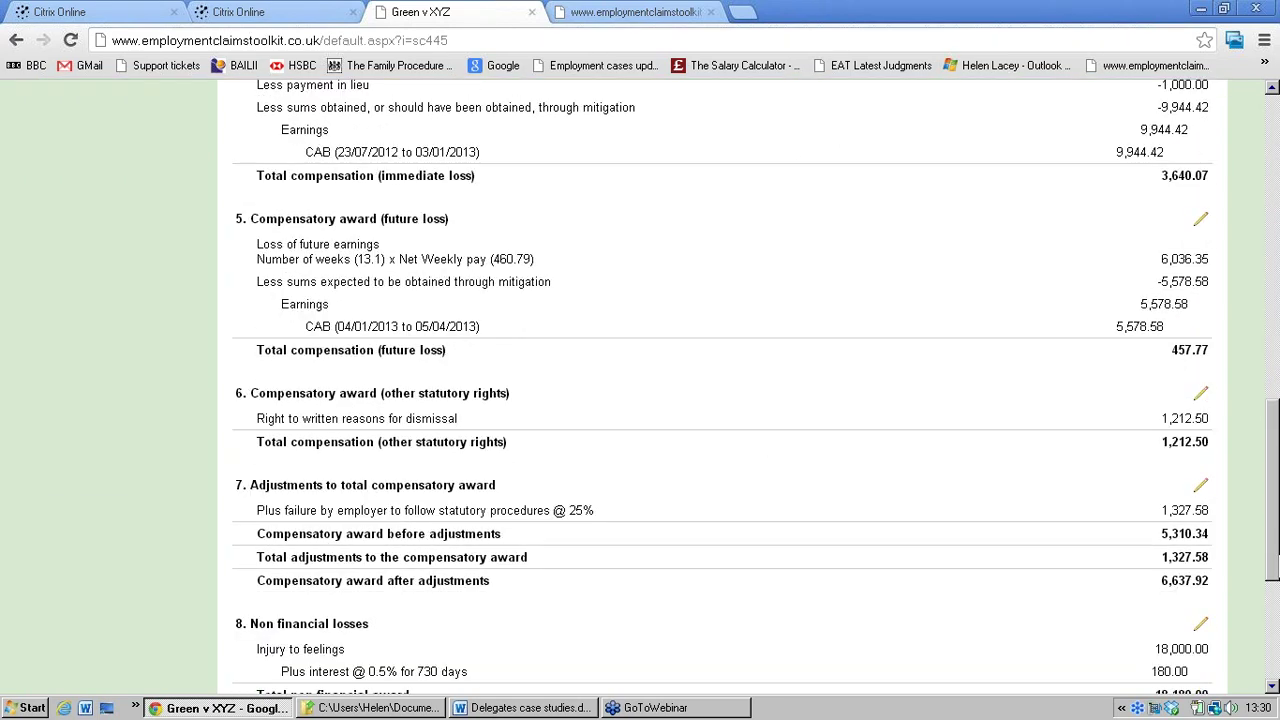
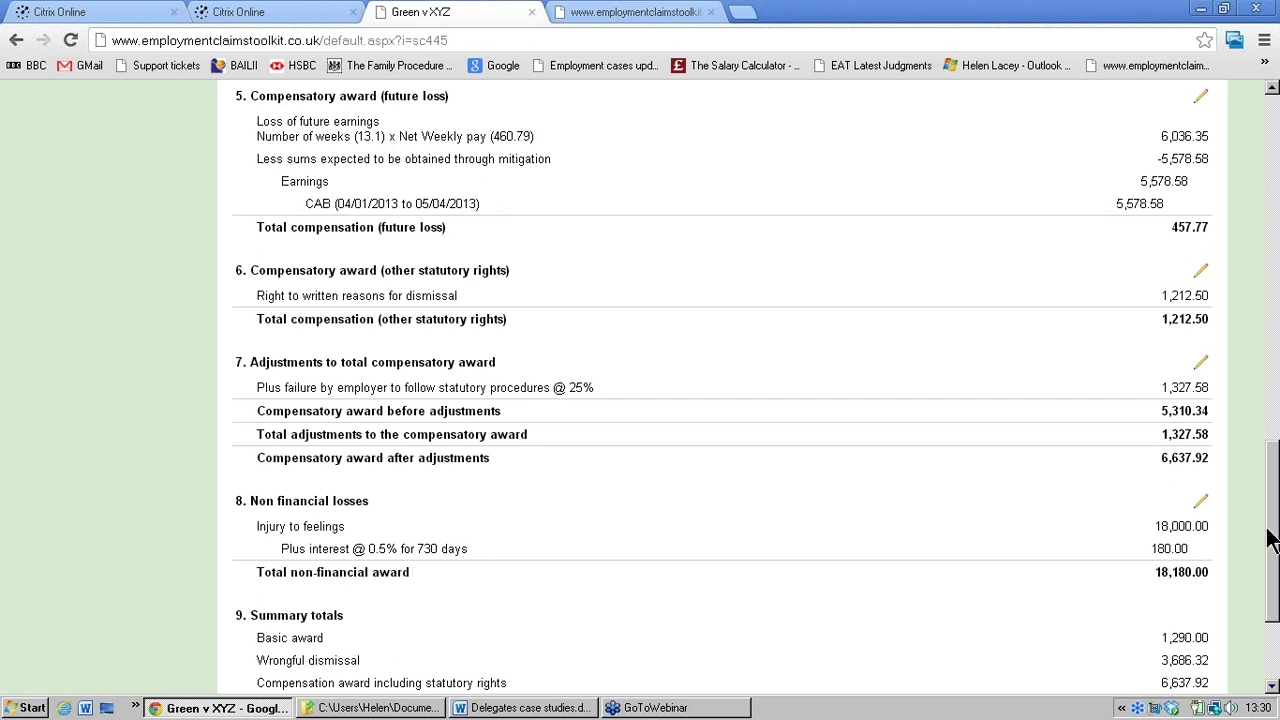
pyautogui.moveTo(1274, 535); pyautogui.dragTo(1118, 292)
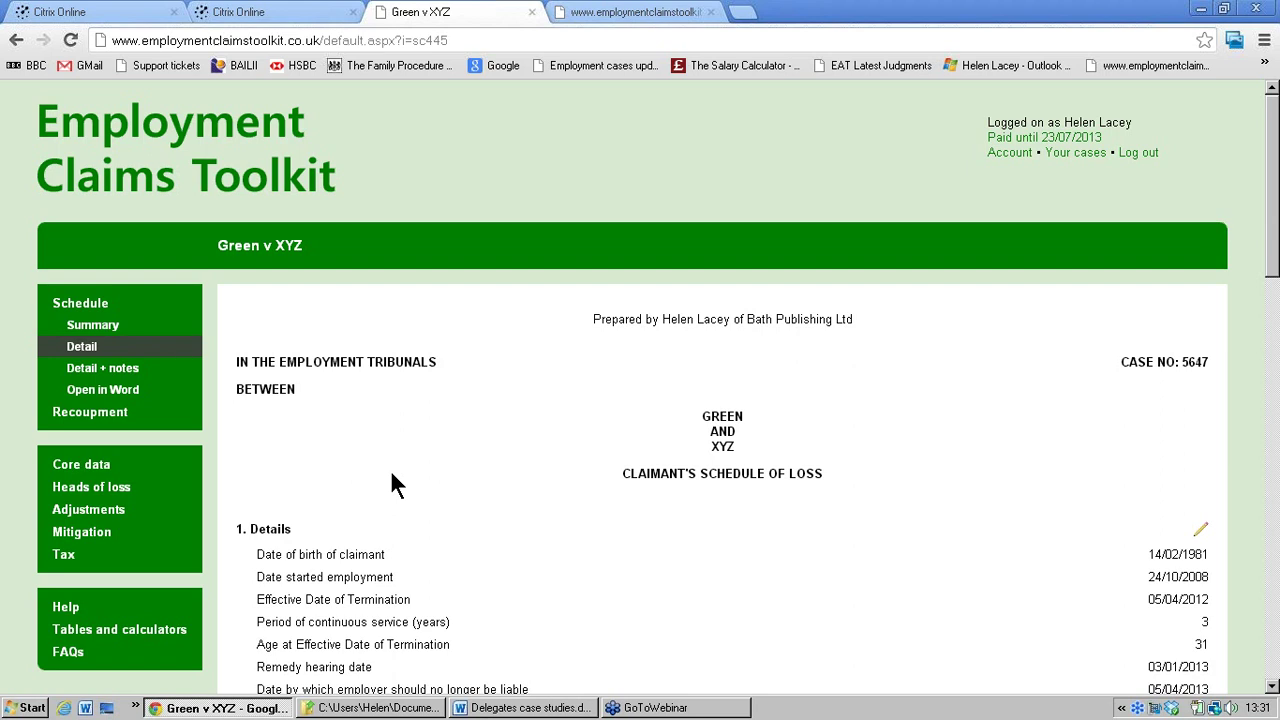
# - In the compensation award for loss of pension benefits, set the occupational pension calculation to Defined benefit (final salary) scheme
pyautogui.click(86, 490)
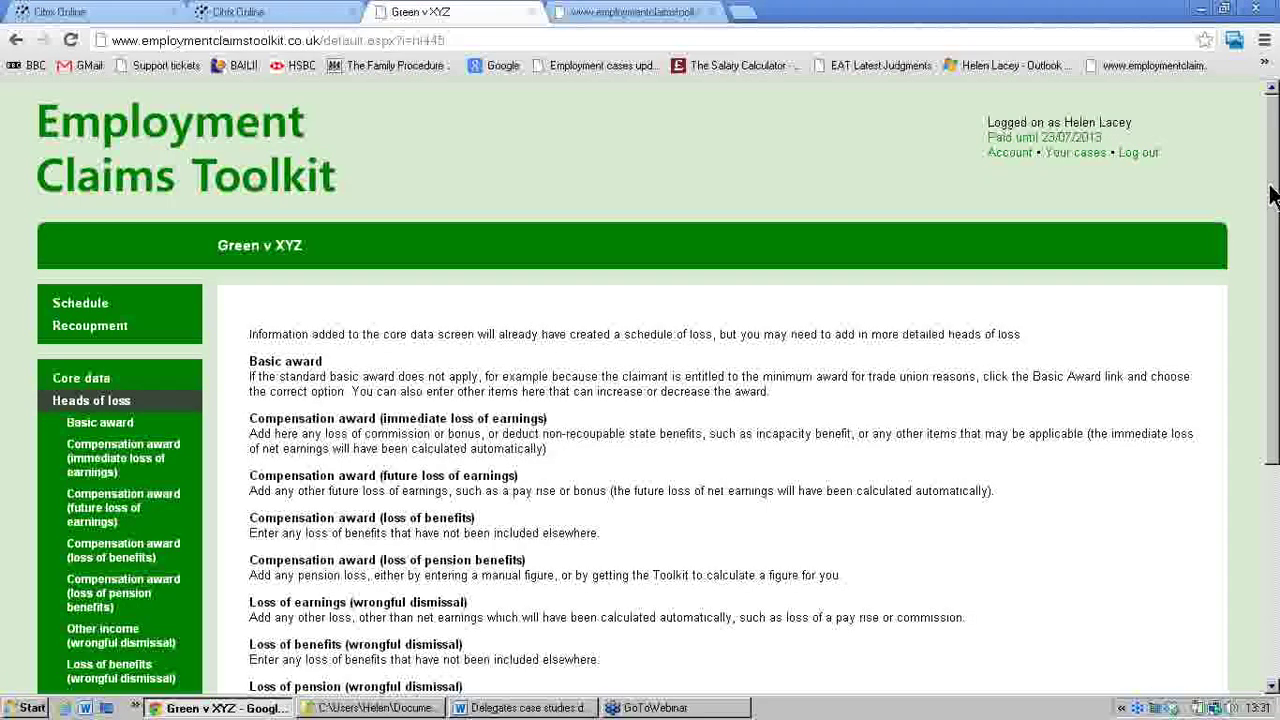
pyautogui.moveTo(1270, 195); pyautogui.dragTo(1270, 289)
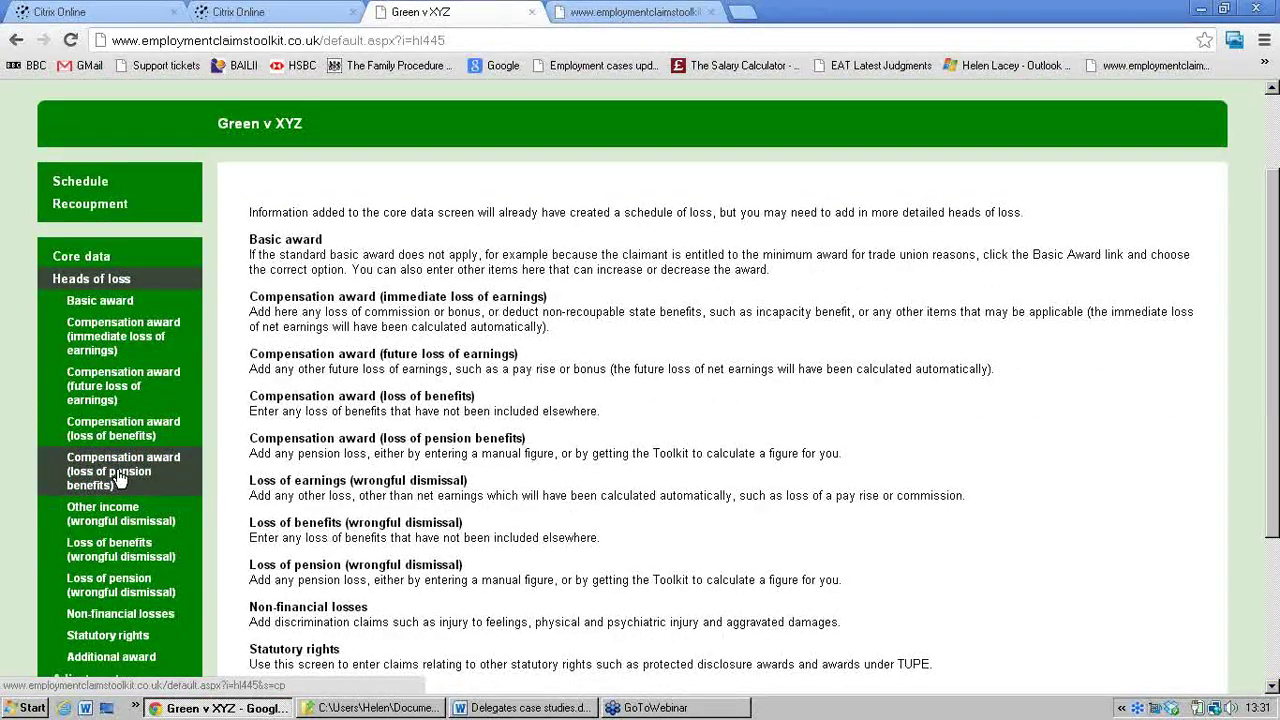
pyautogui.click(119, 479)
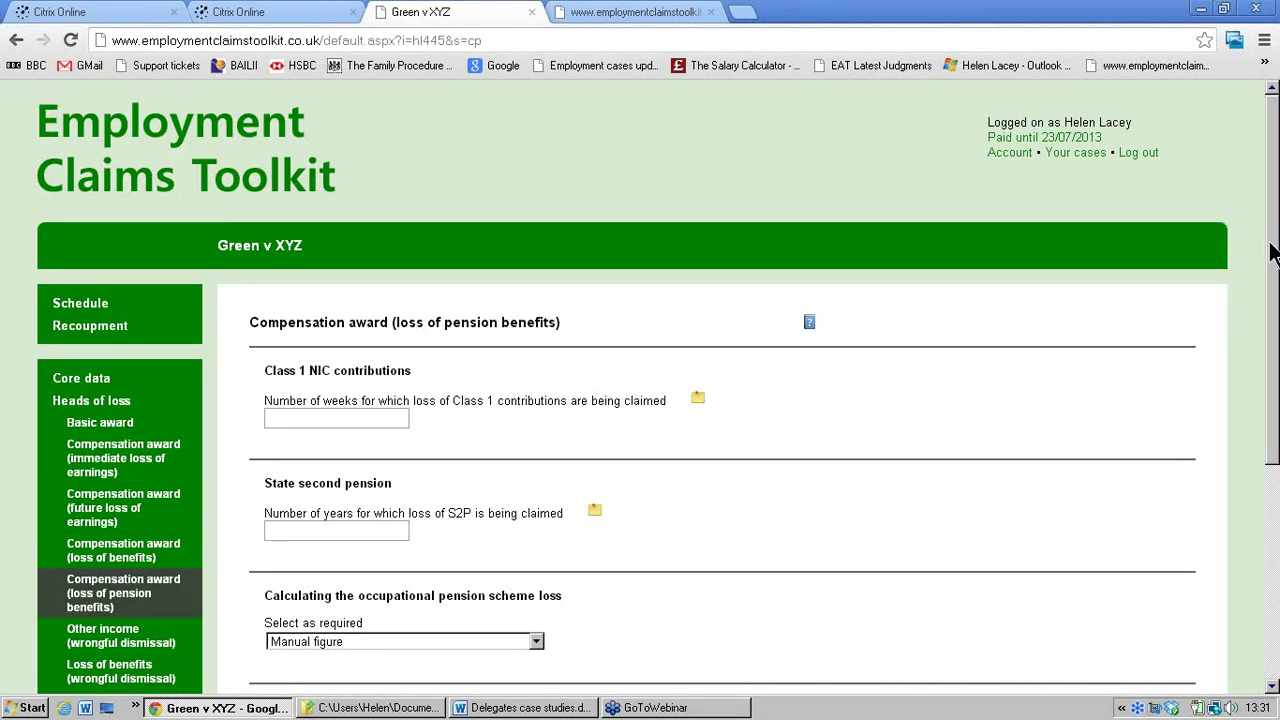
pyautogui.moveTo(1270, 253); pyautogui.dragTo(1276, 365)
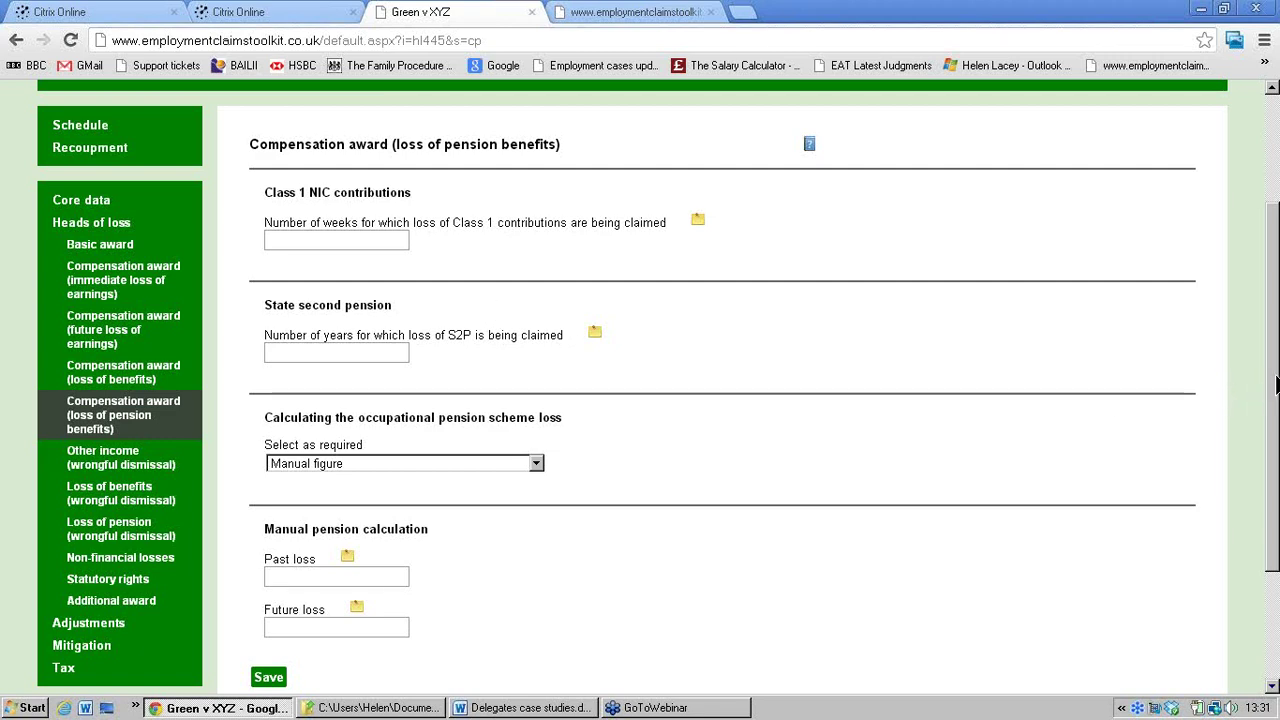
pyautogui.scroll(-1, 1276, 385)
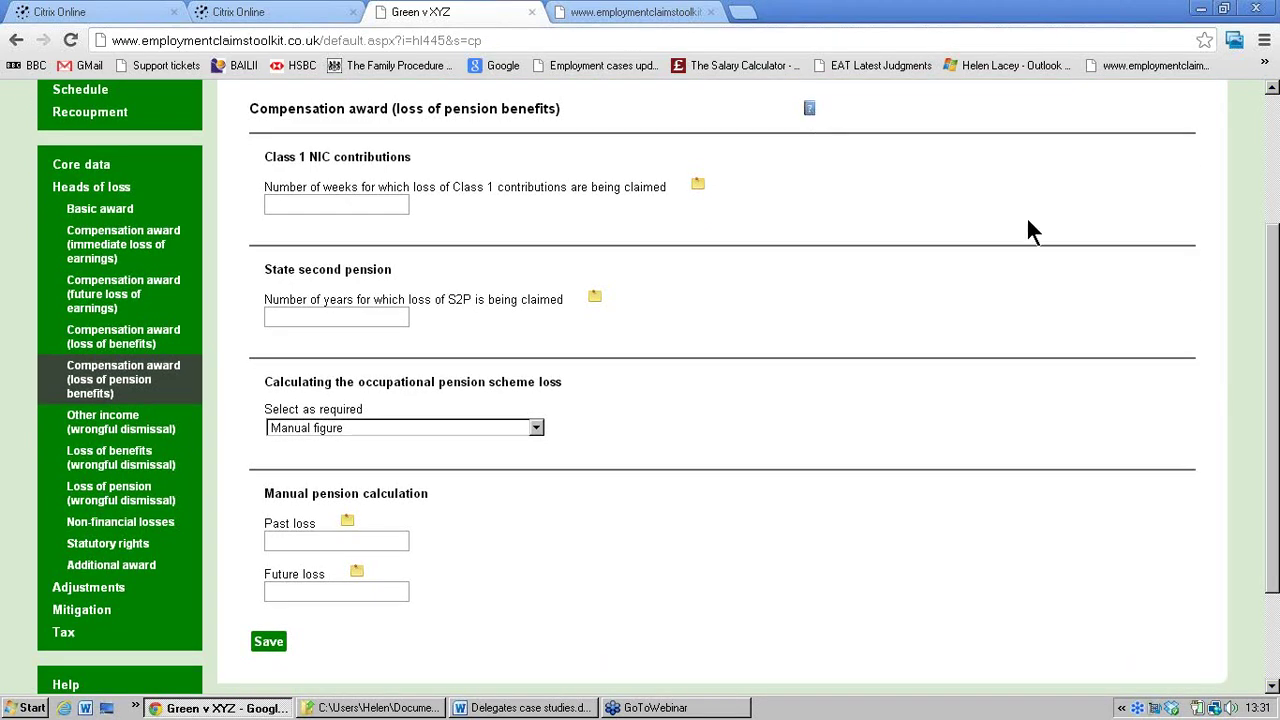
pyautogui.moveTo(1276, 333); pyautogui.dragTo(1276, 337)
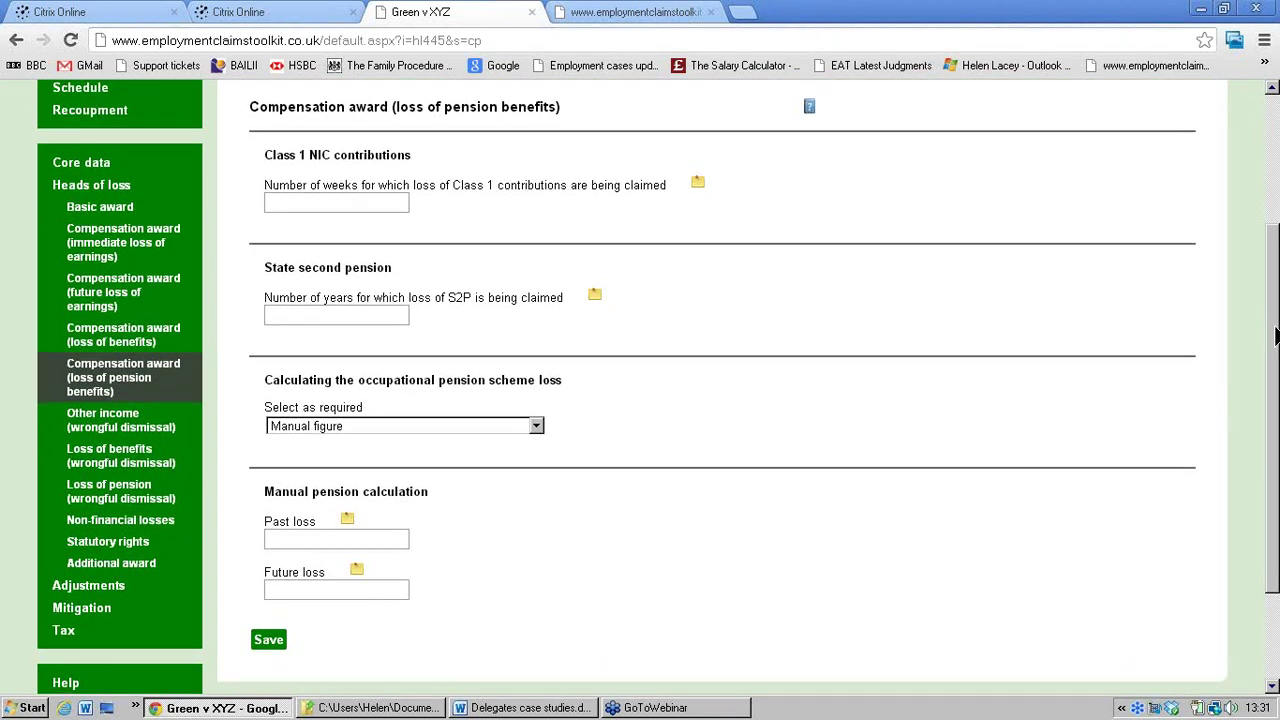
pyautogui.scroll(-2, 1276, 337)
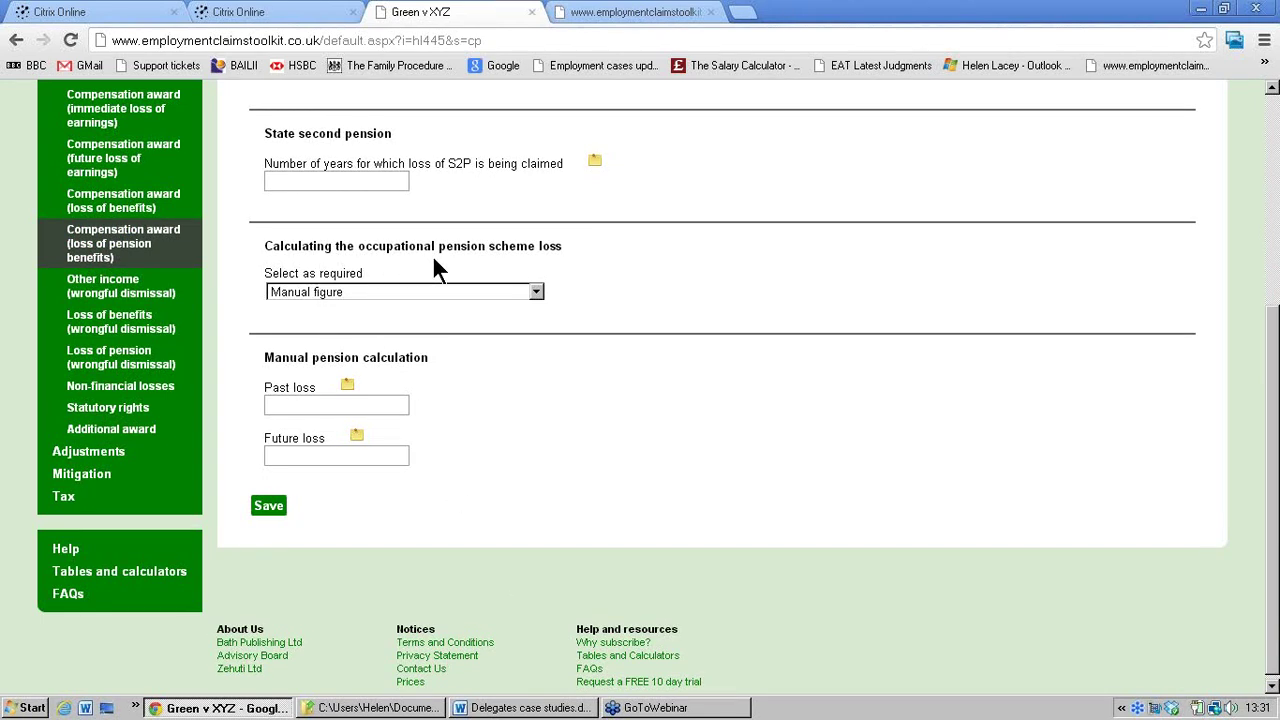
pyautogui.click(535, 292)
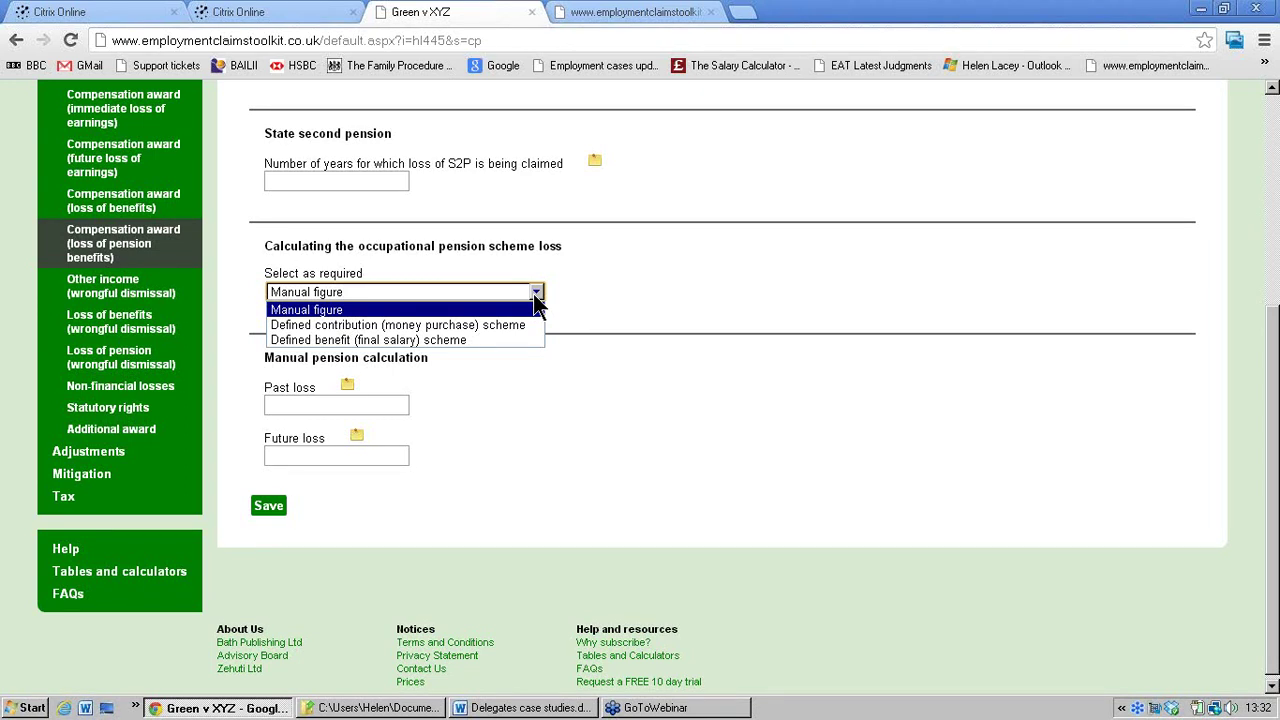
pyautogui.click(491, 340)
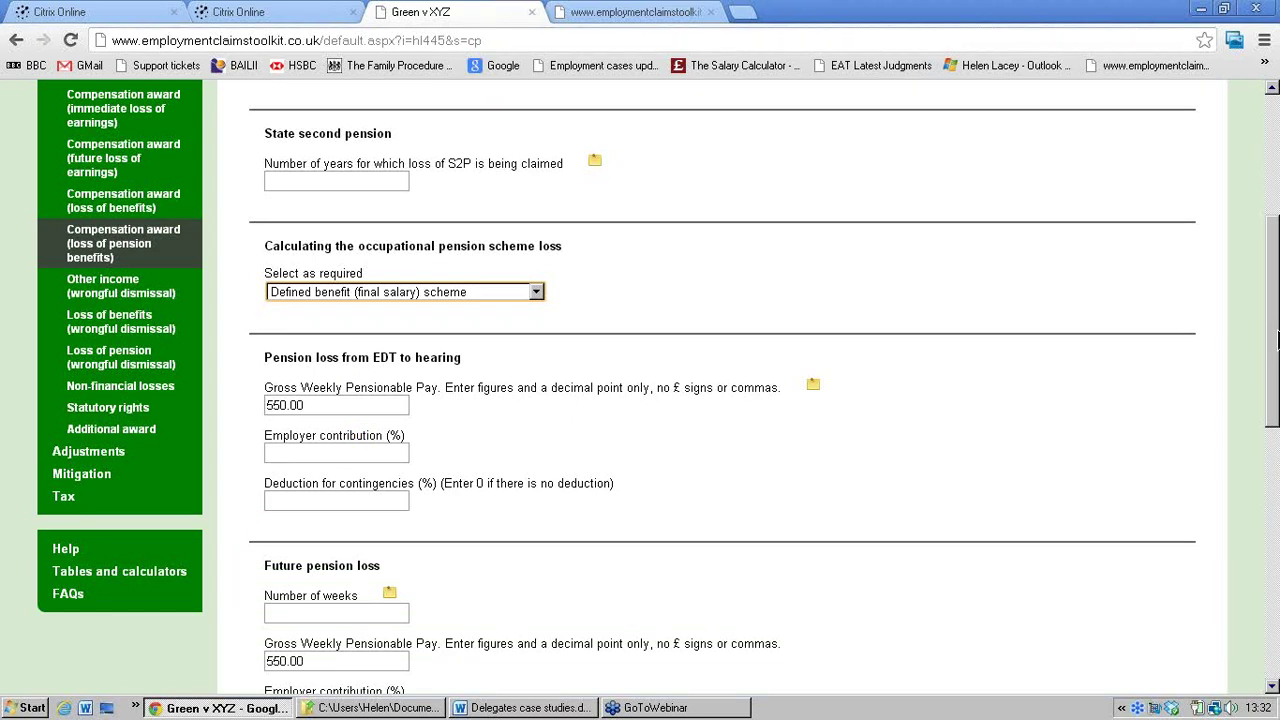
# - Set the employer contribution to 12% for the pension loss from EDT to hearing, leaving the contingencies deduction blank
pyautogui.moveTo(1277, 340); pyautogui.dragTo(1277, 388)
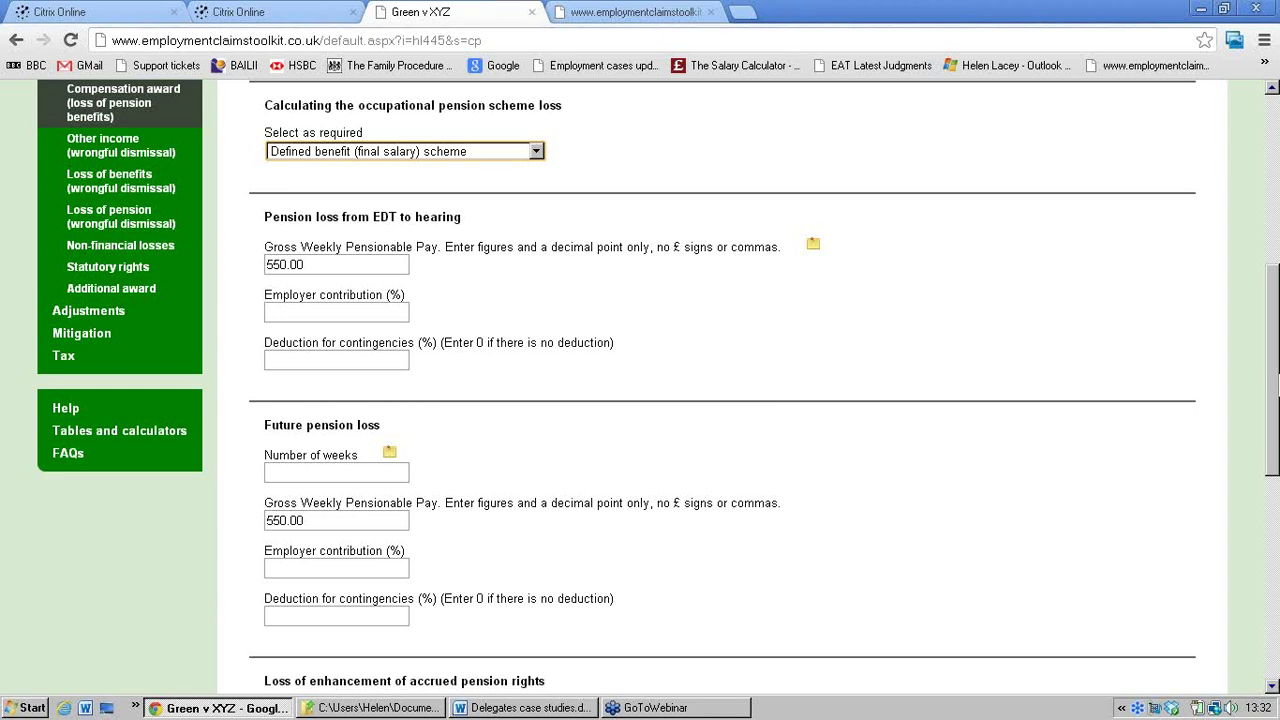
pyautogui.click(381, 313)
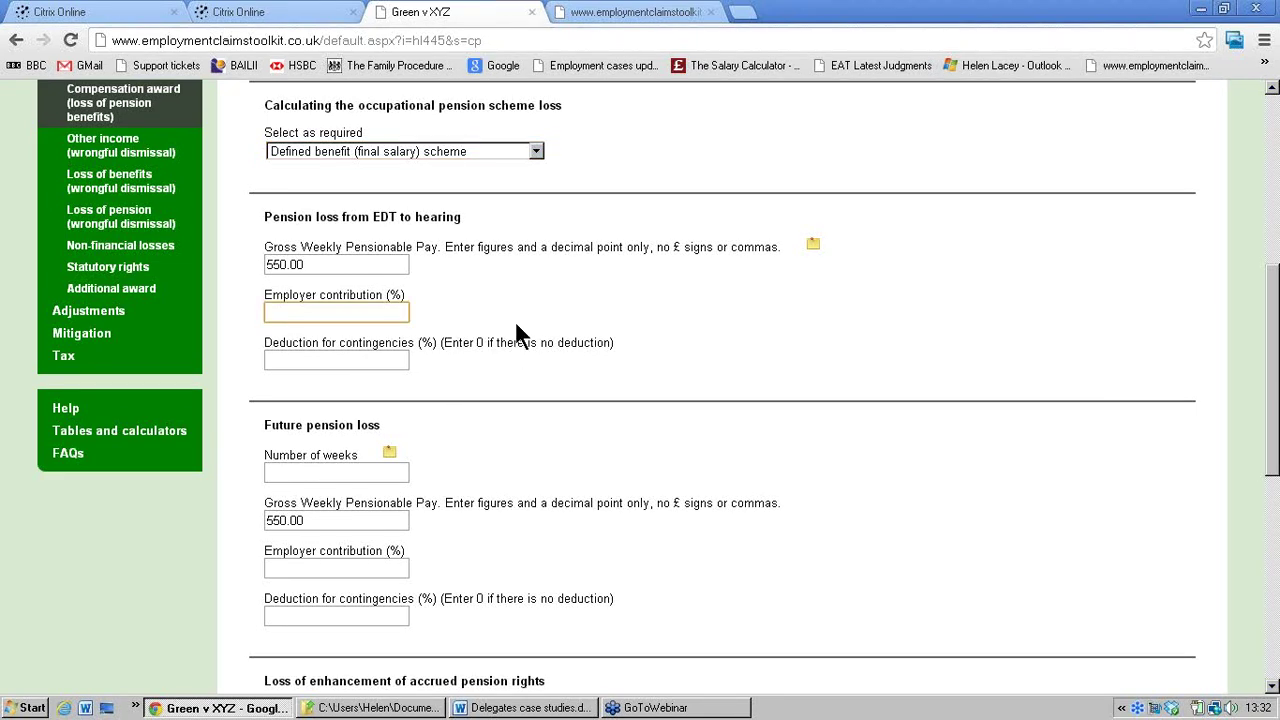
pyautogui.write('12')
pyautogui.click(377, 358)
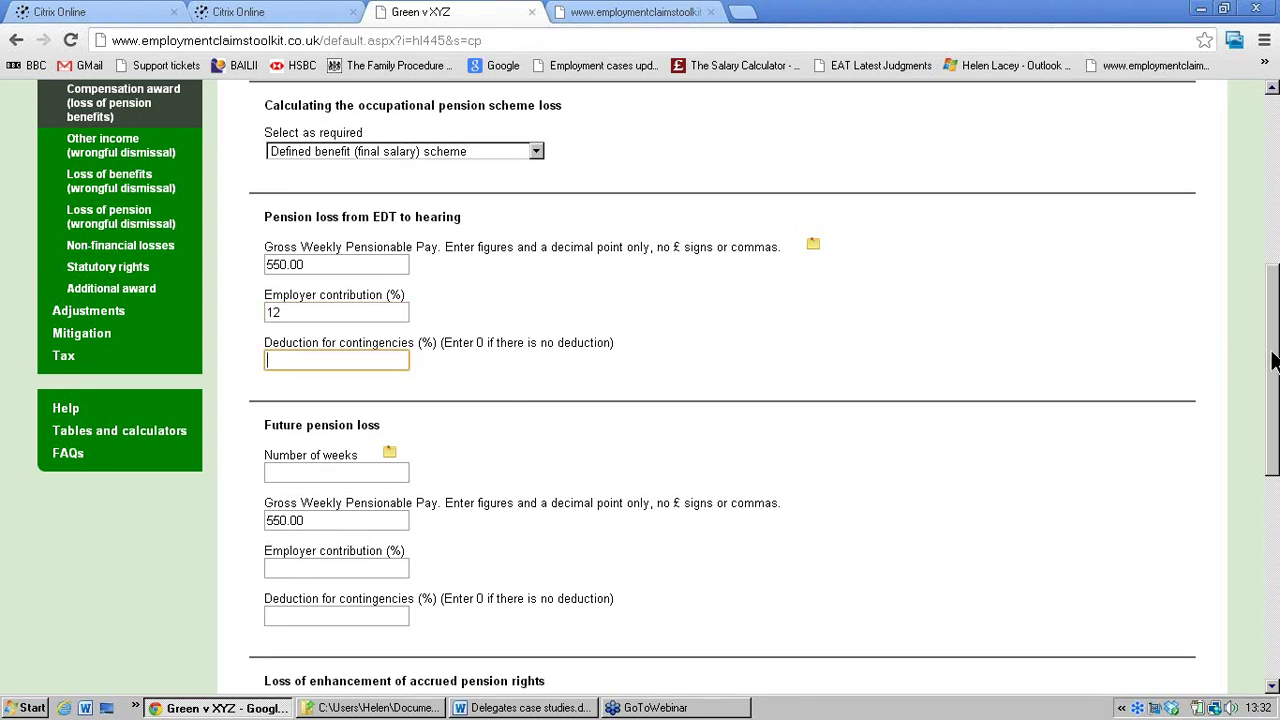
# - For the future pension loss, enter 104 weeks and a 12% employer contribution, leaving the contingencies deduction blank
pyautogui.scroll(-3, 828, 350)
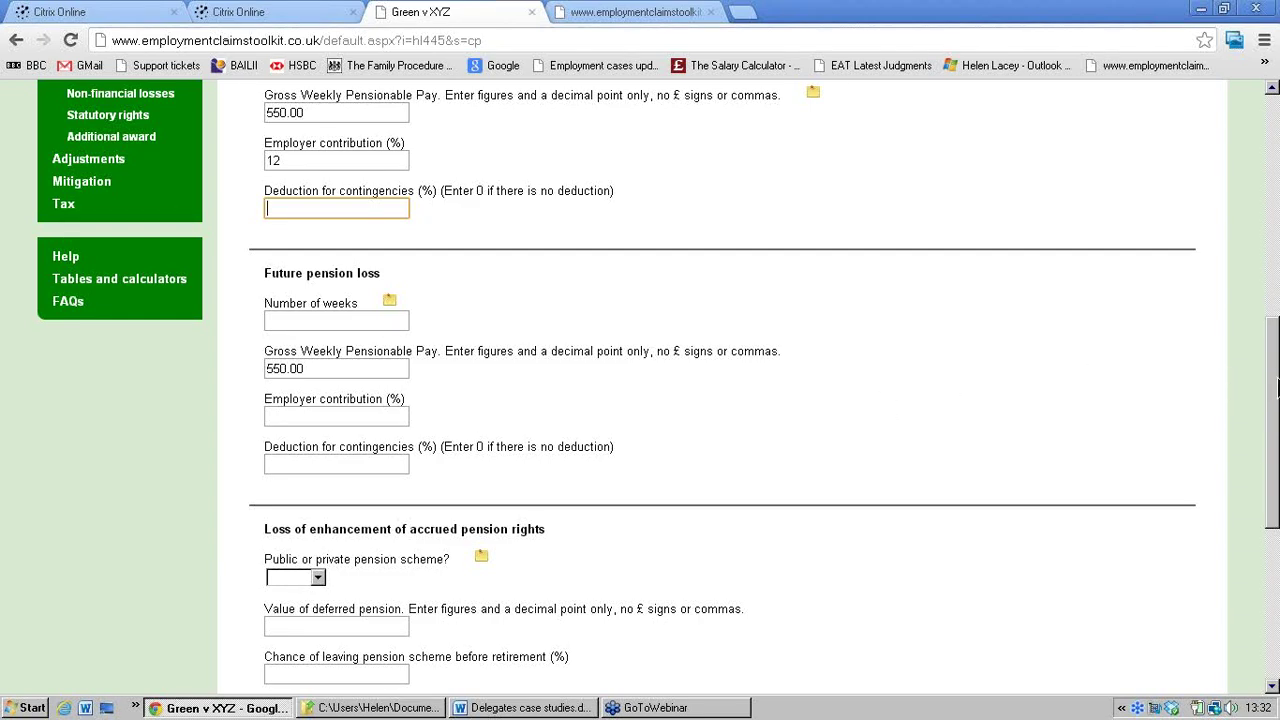
pyautogui.moveTo(1277, 382); pyautogui.dragTo(1277, 422)
pyautogui.click(365, 232)
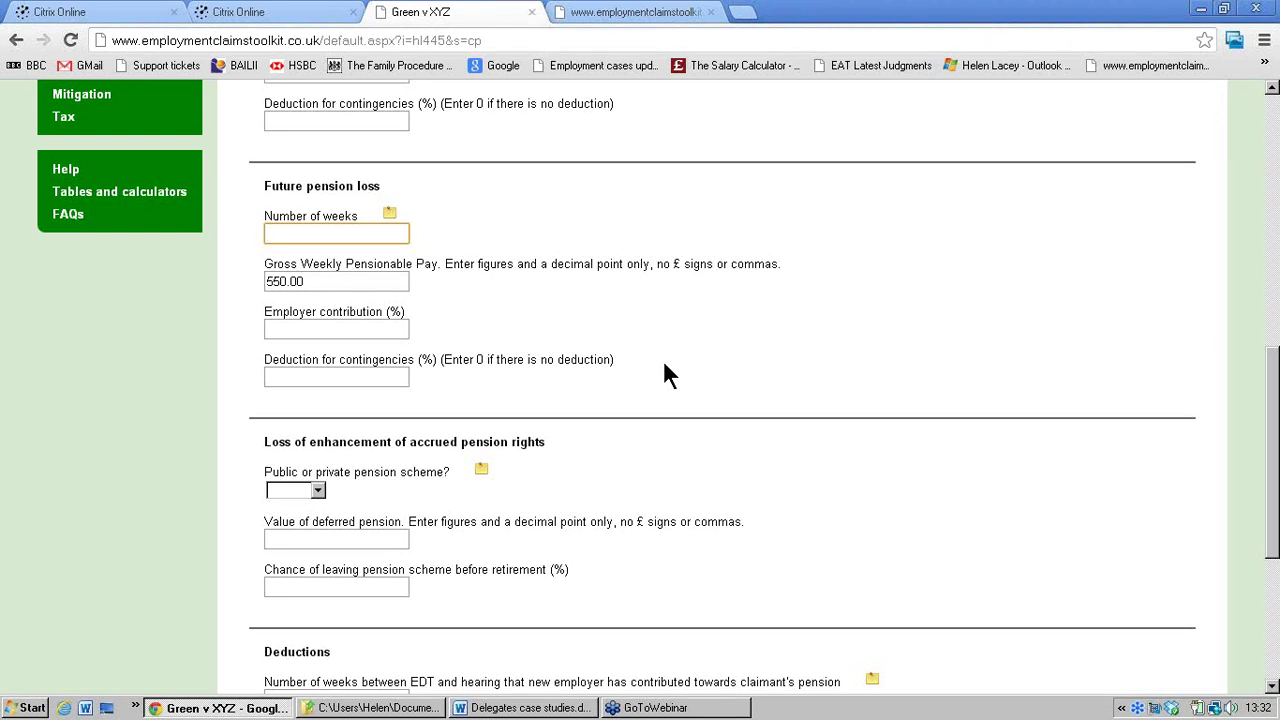
pyautogui.write('104')
pyautogui.scroll(-1, 1273, 372)
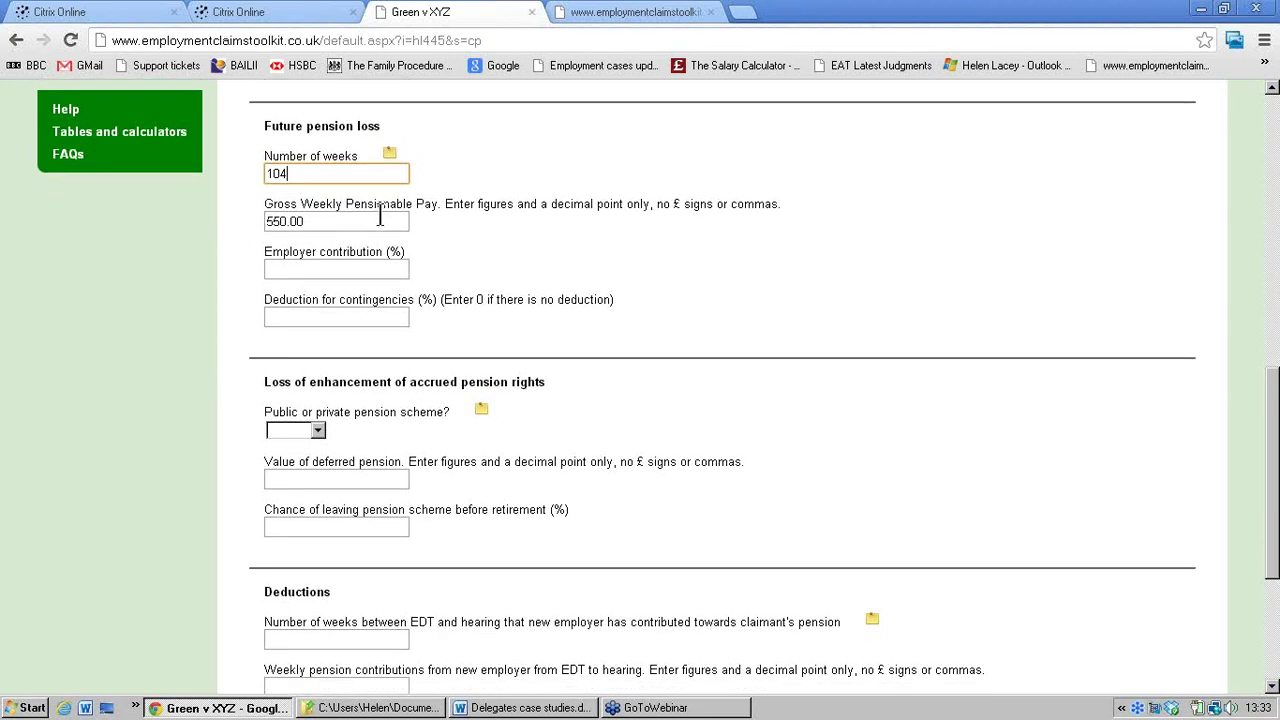
pyautogui.click(376, 268)
pyautogui.write('12')
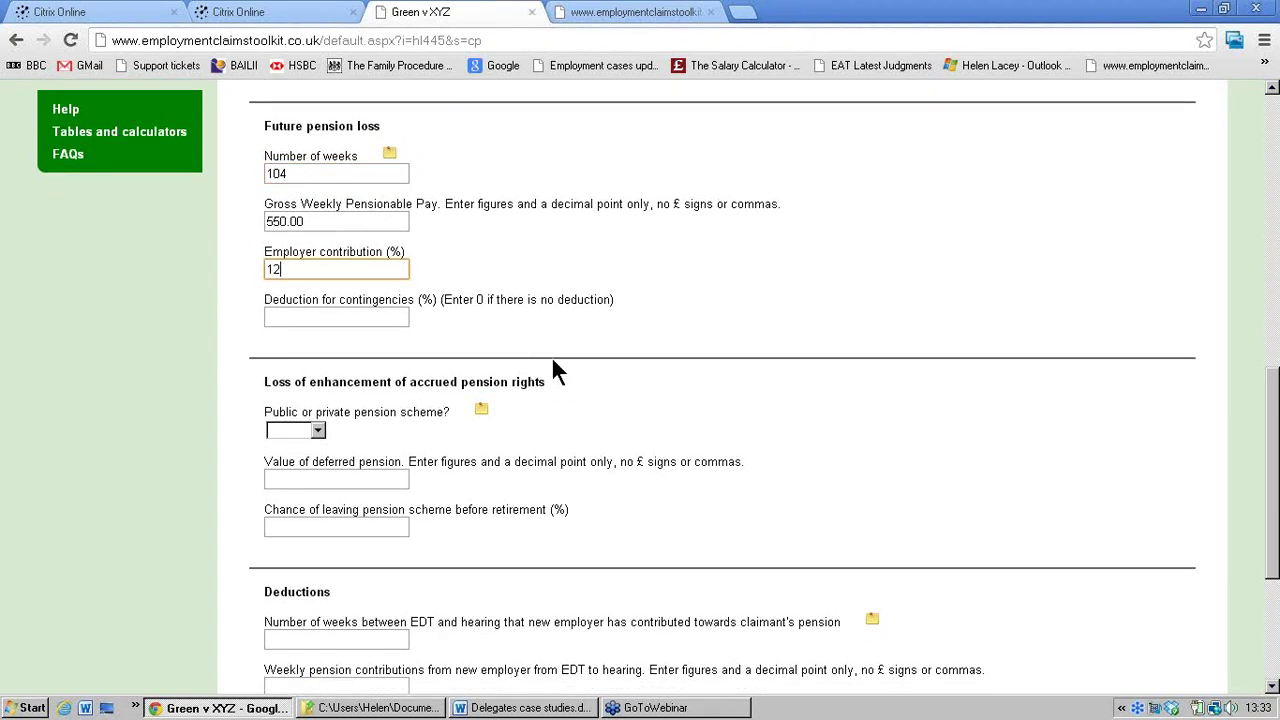
pyautogui.click(392, 318)
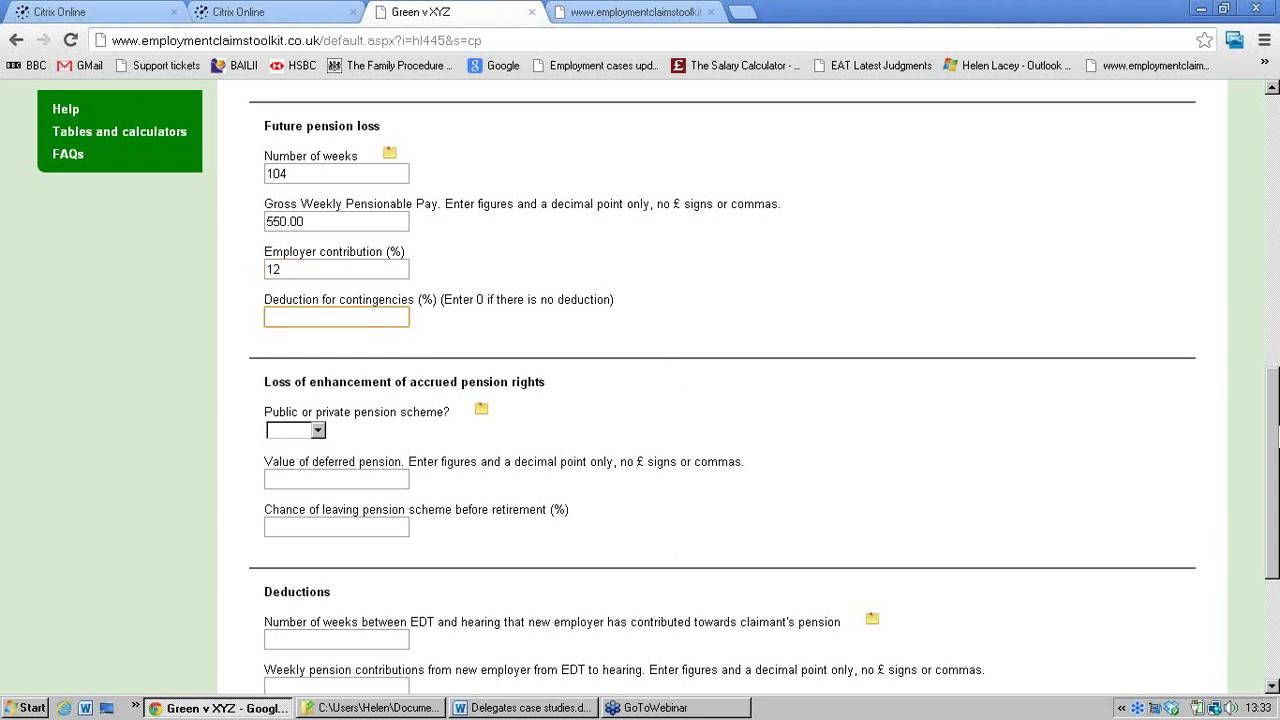
# - For the accrued pension rights, choose a Private scheme, enter a 10000 deferred pension and a 25% chance of leaving, and save
pyautogui.moveTo(1273, 425); pyautogui.dragTo(1273, 518)
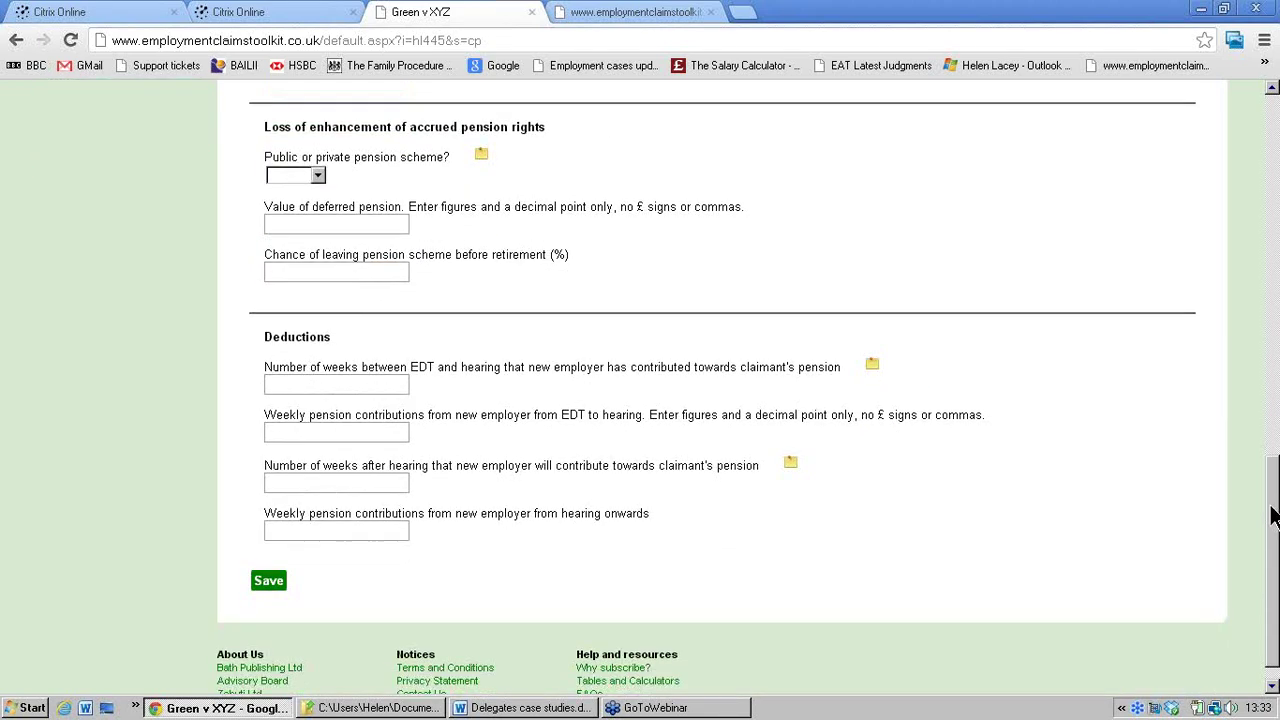
pyautogui.click(317, 177)
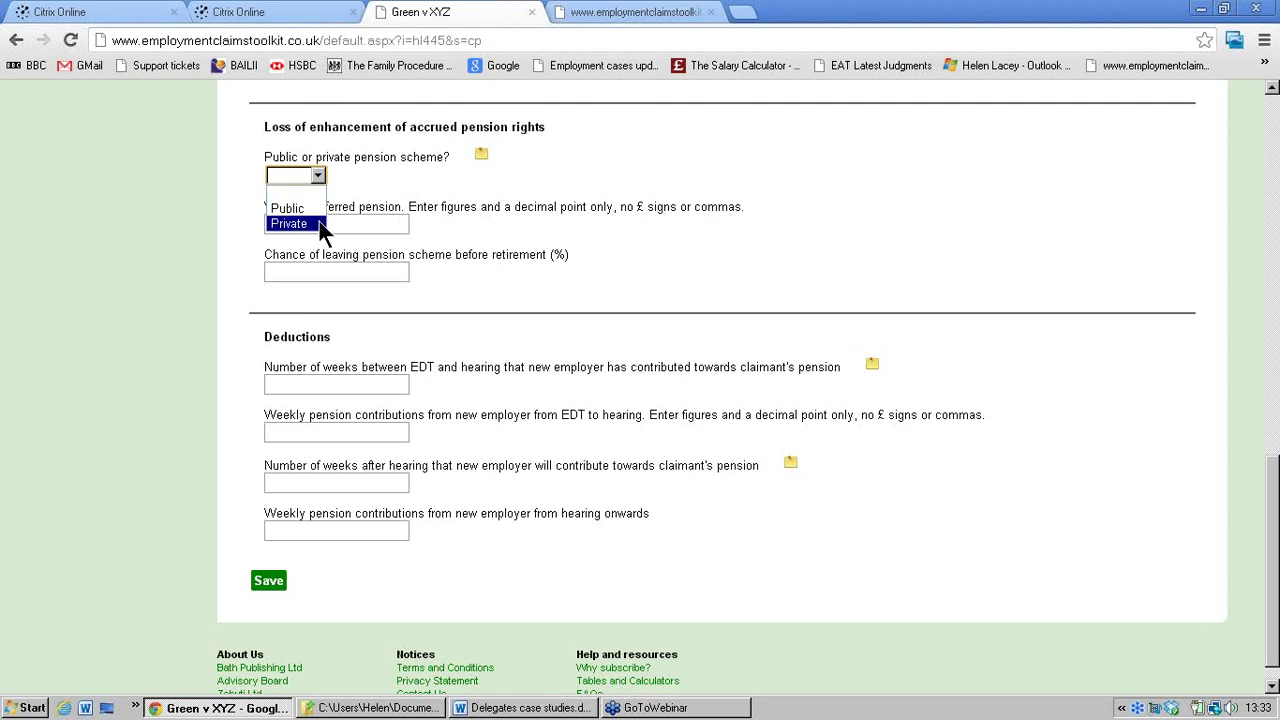
pyautogui.click(318, 226)
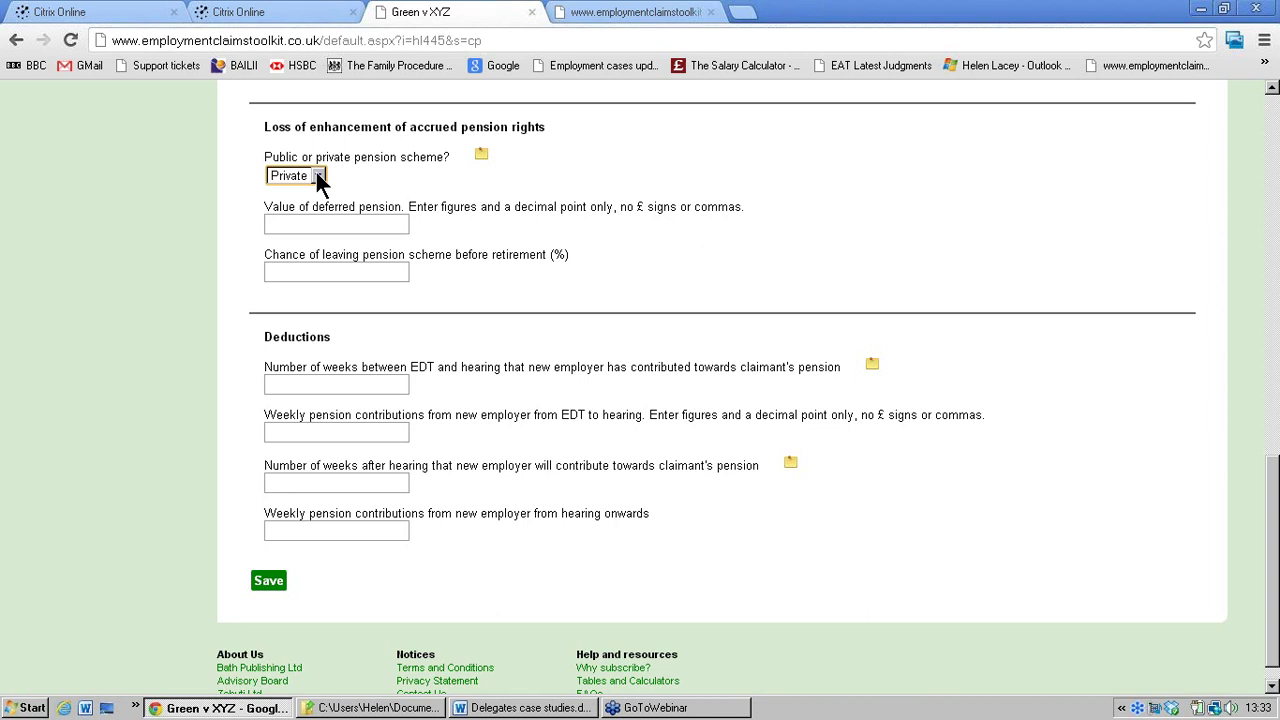
pyautogui.click(340, 221)
pyautogui.write('10000')
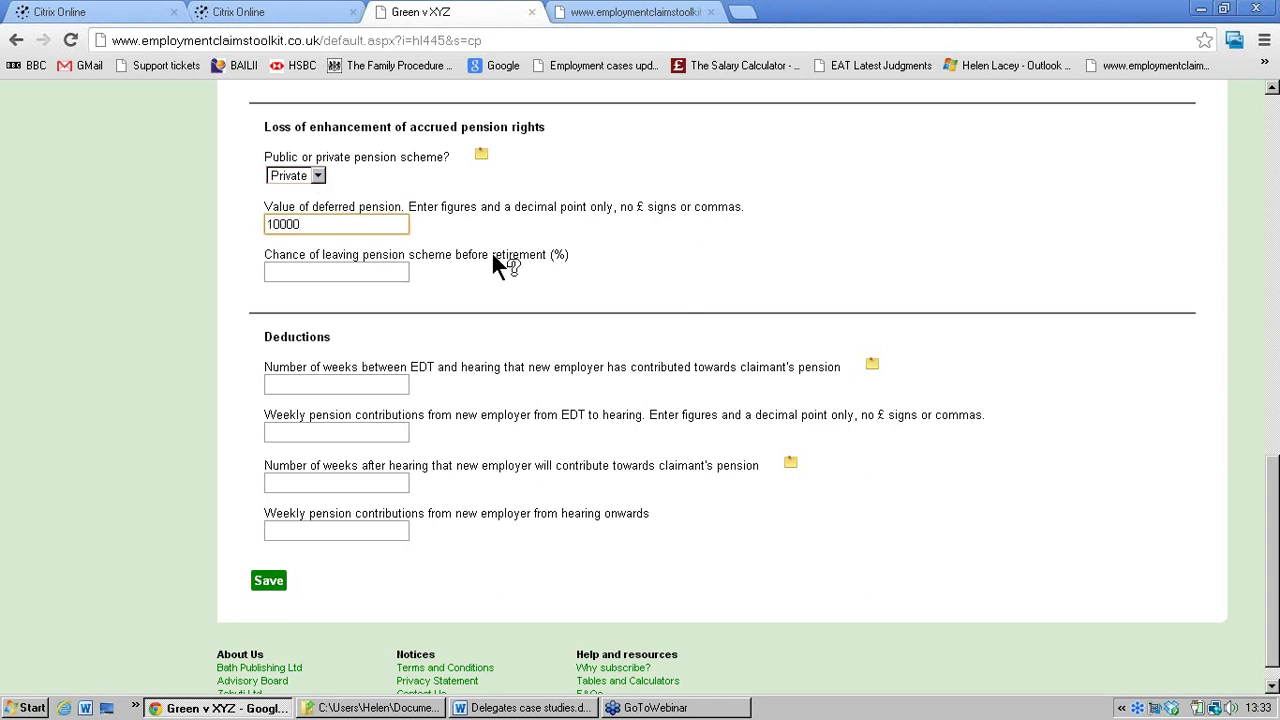
pyautogui.click(376, 271)
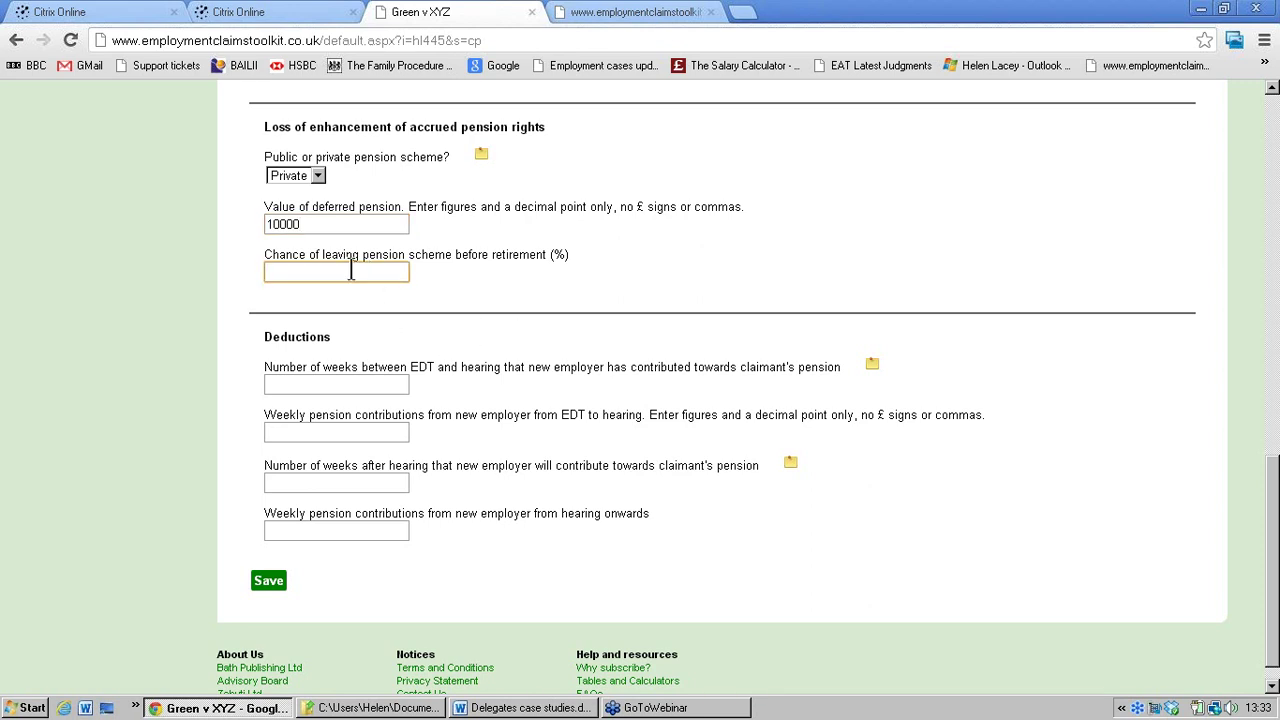
pyautogui.write('25')
pyautogui.click(265, 586)
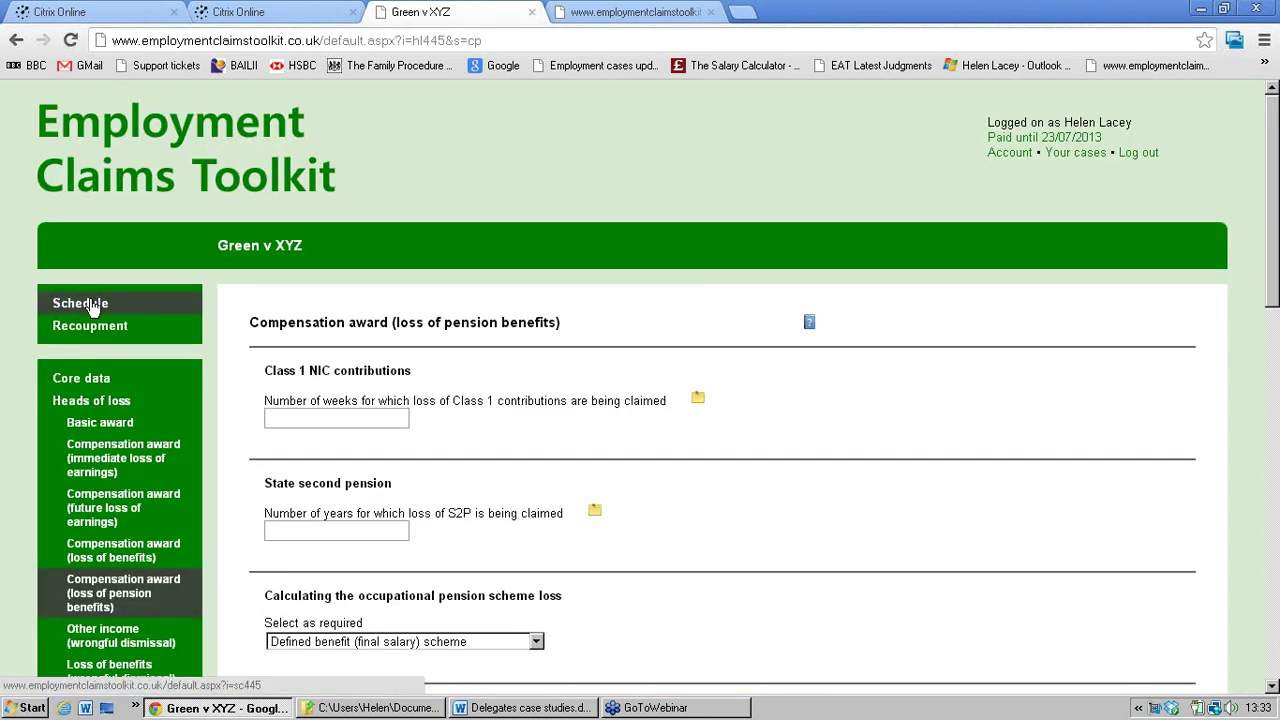
# - Review the pension loss entries, adjustments and summary totals in the detailed schedule of loss
pyautogui.click(90, 305)
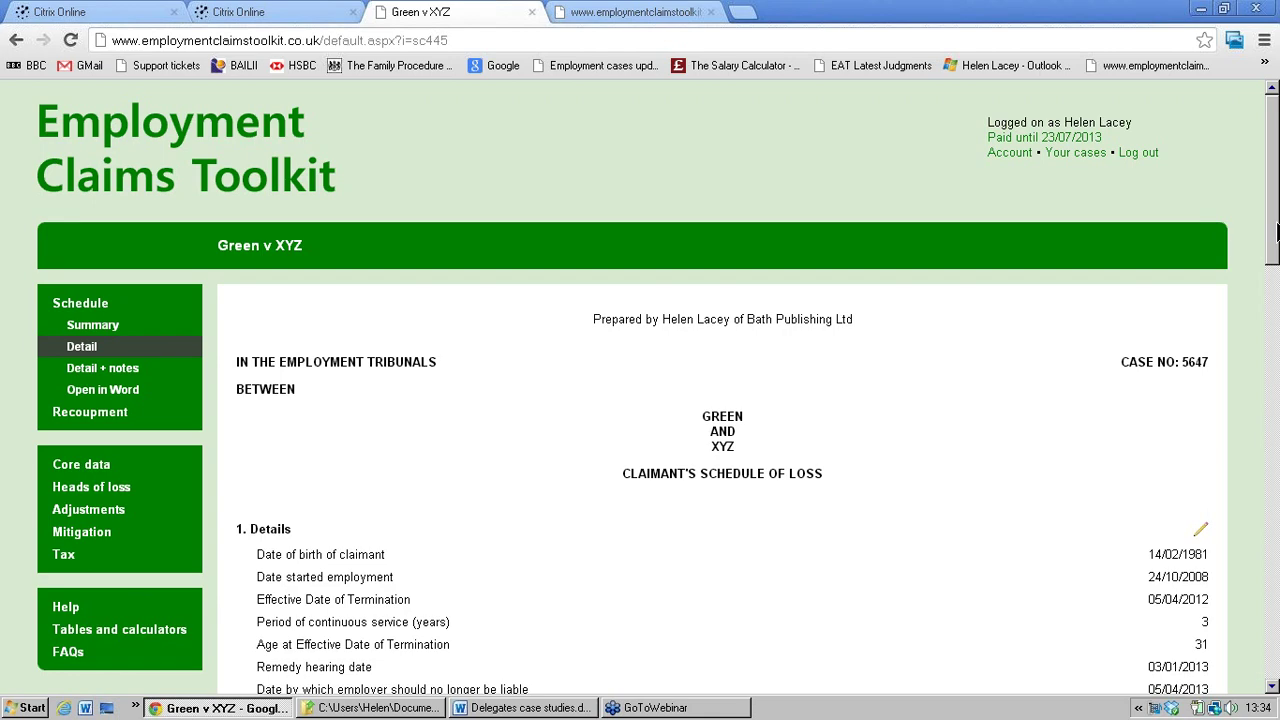
pyautogui.scroll(-6, 735, 638)
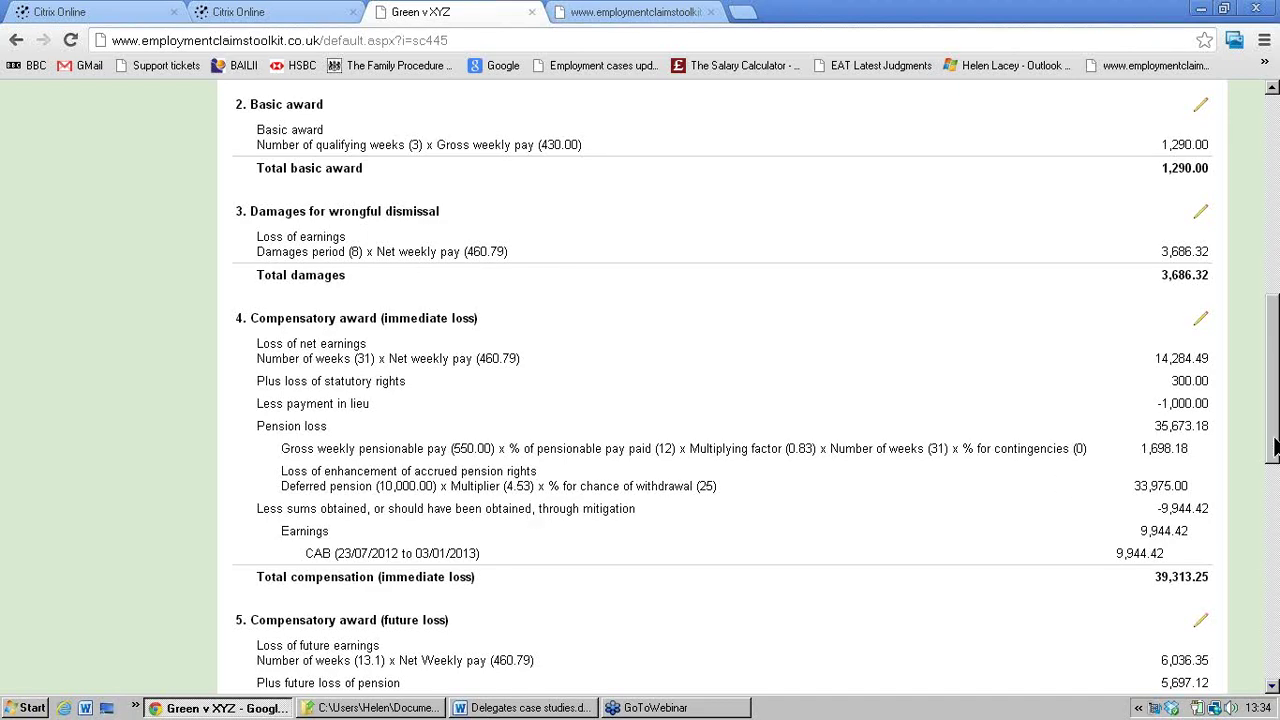
pyautogui.moveTo(1274, 448); pyautogui.dragTo(1274, 544)
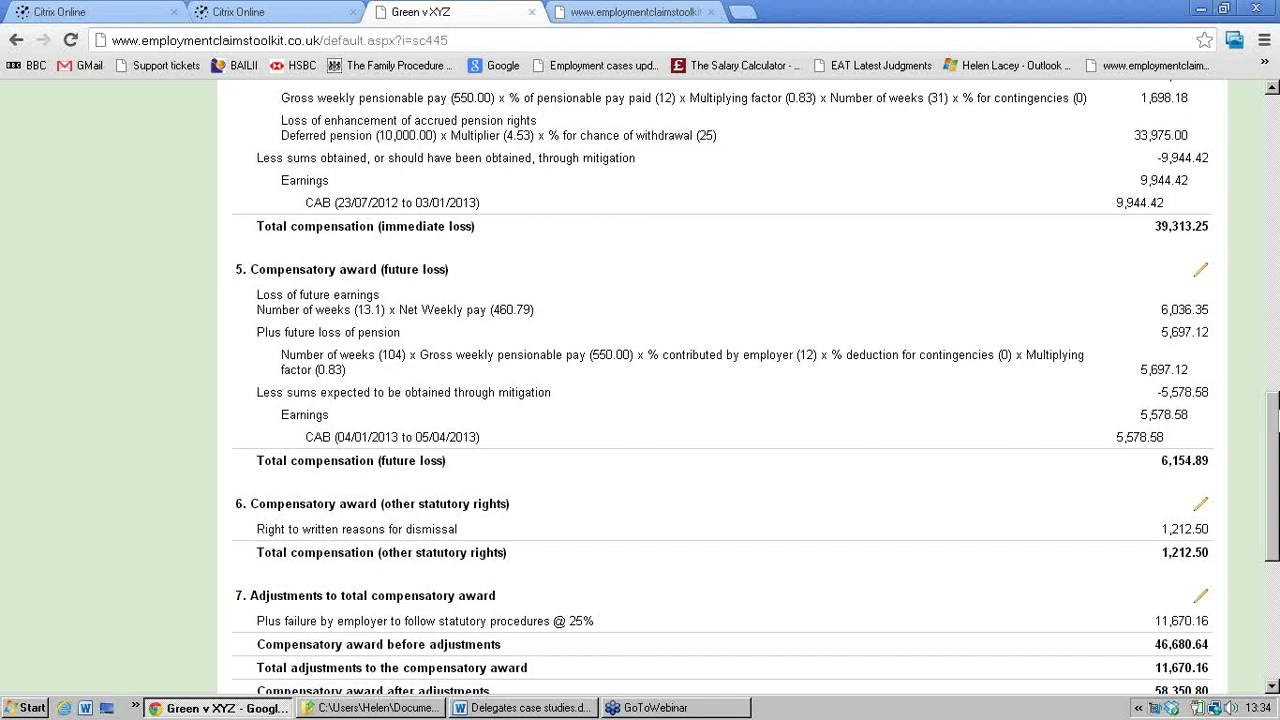
pyautogui.moveTo(1274, 420); pyautogui.dragTo(1205, 593)
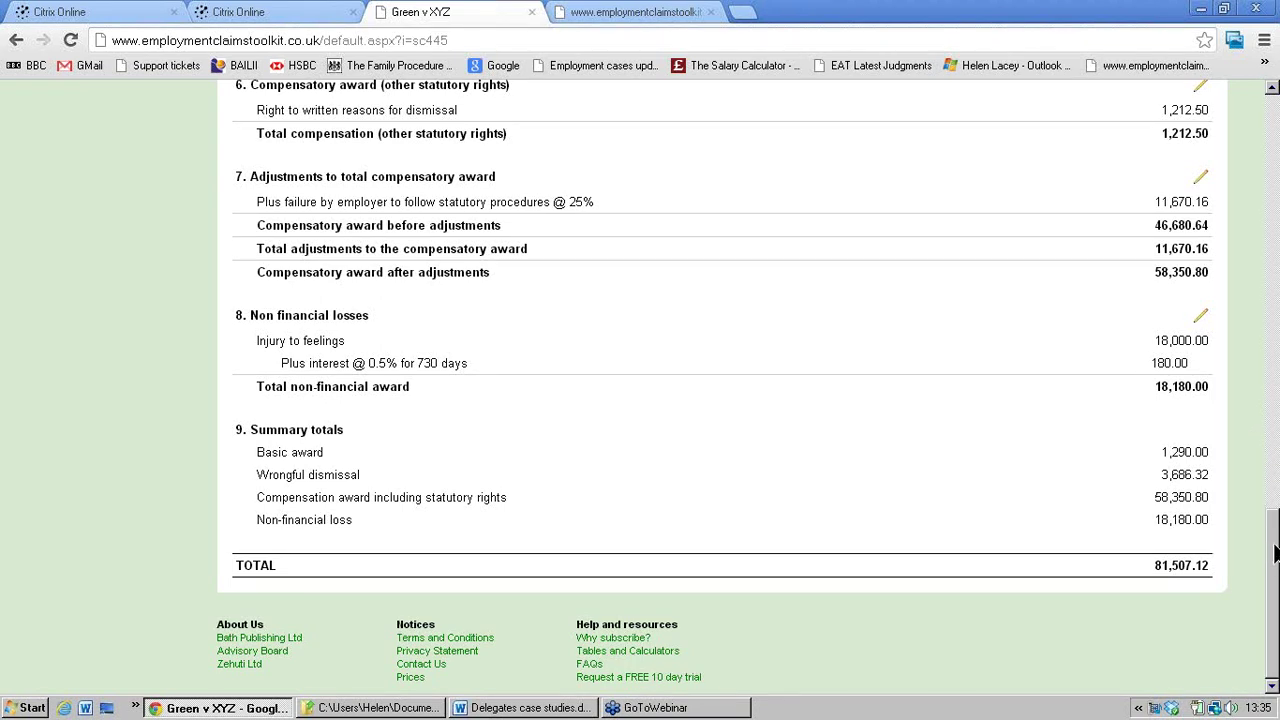
pyautogui.moveTo(1275, 552); pyautogui.dragTo(1277, 505)
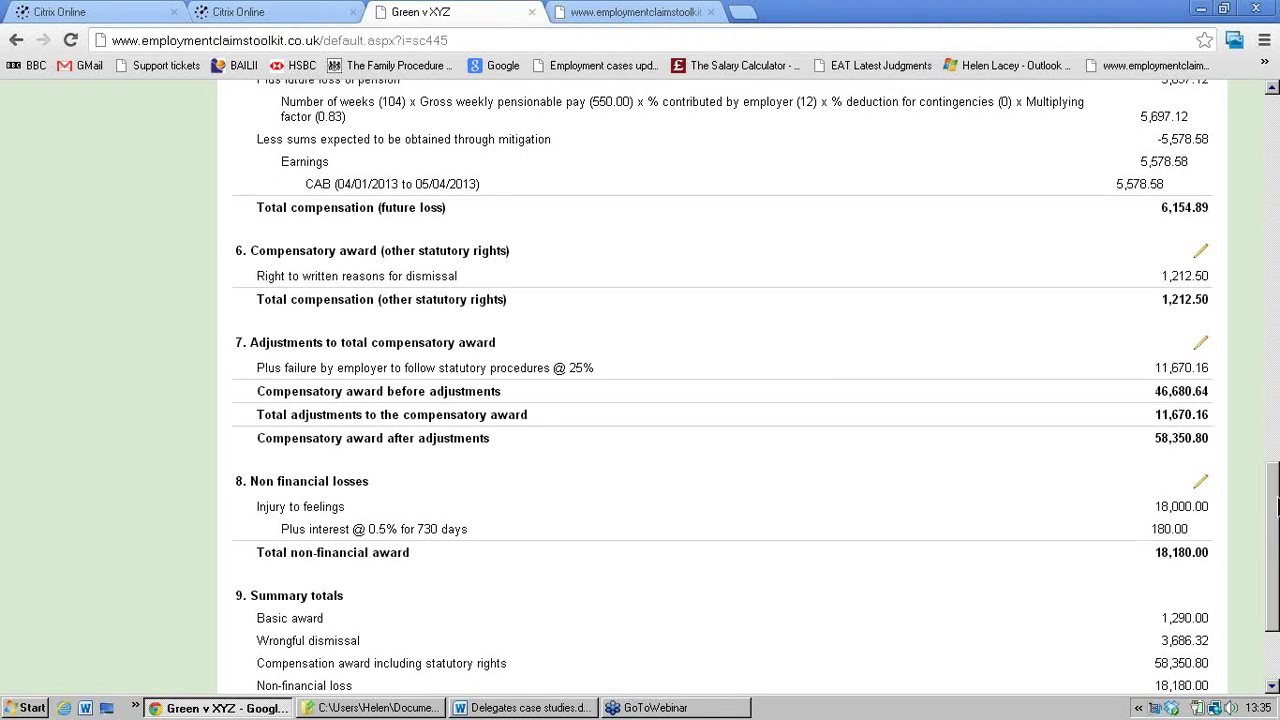
pyautogui.moveTo(1277, 505); pyautogui.dragTo(1272, 120)
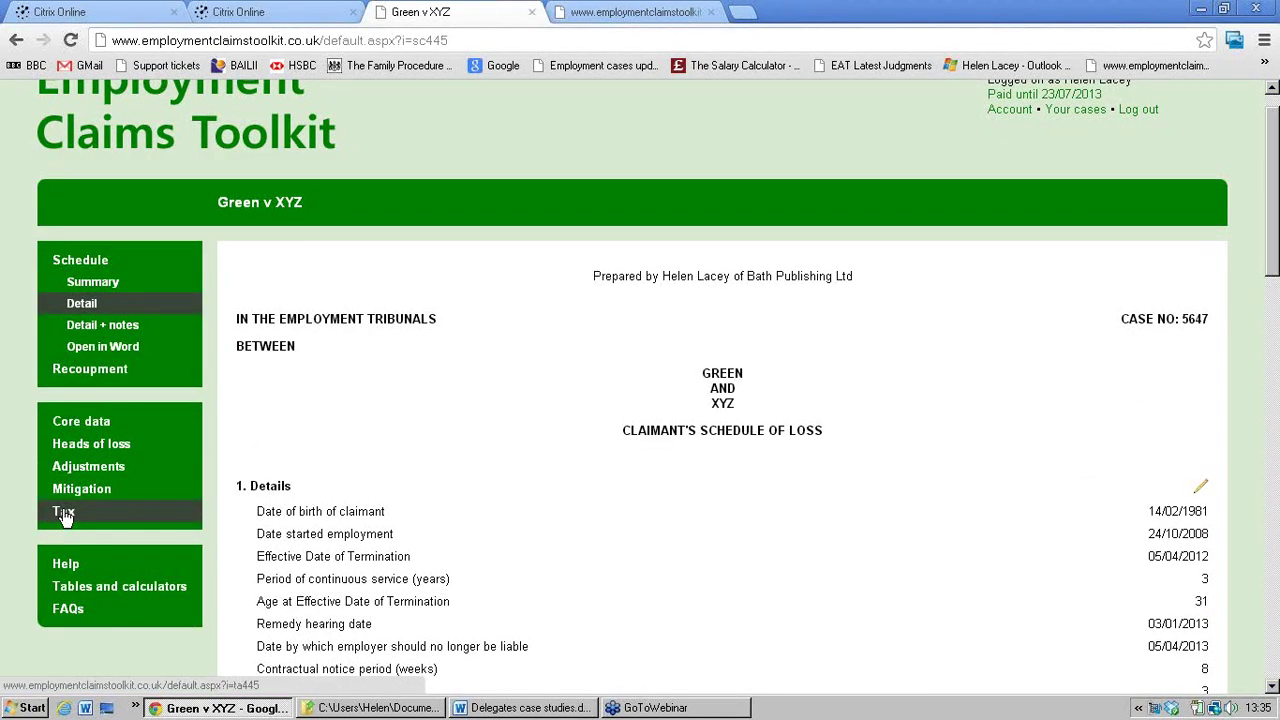
# - Set the marginal tax rate to 40%, mark the Basic Award, Compensatory Award and Damages for wrongful dismissal as taxed, and save
pyautogui.click(63, 513)
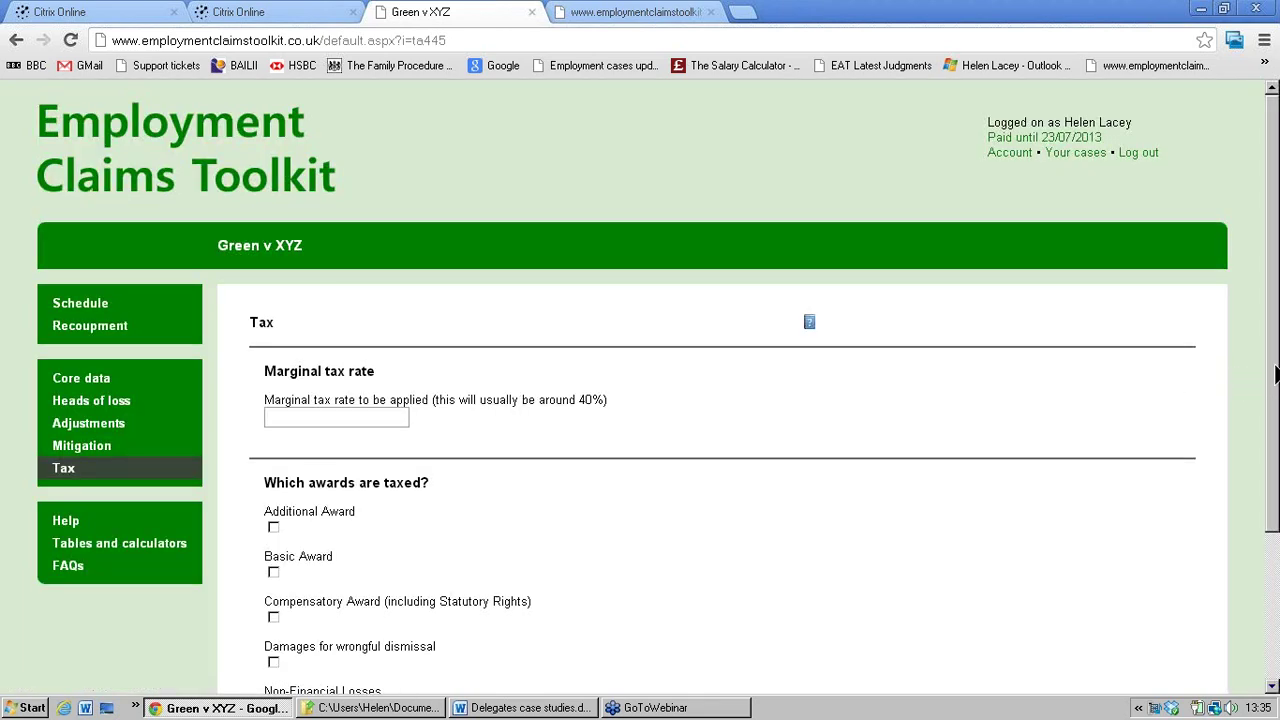
pyautogui.moveTo(1275, 375); pyautogui.dragTo(1260, 420)
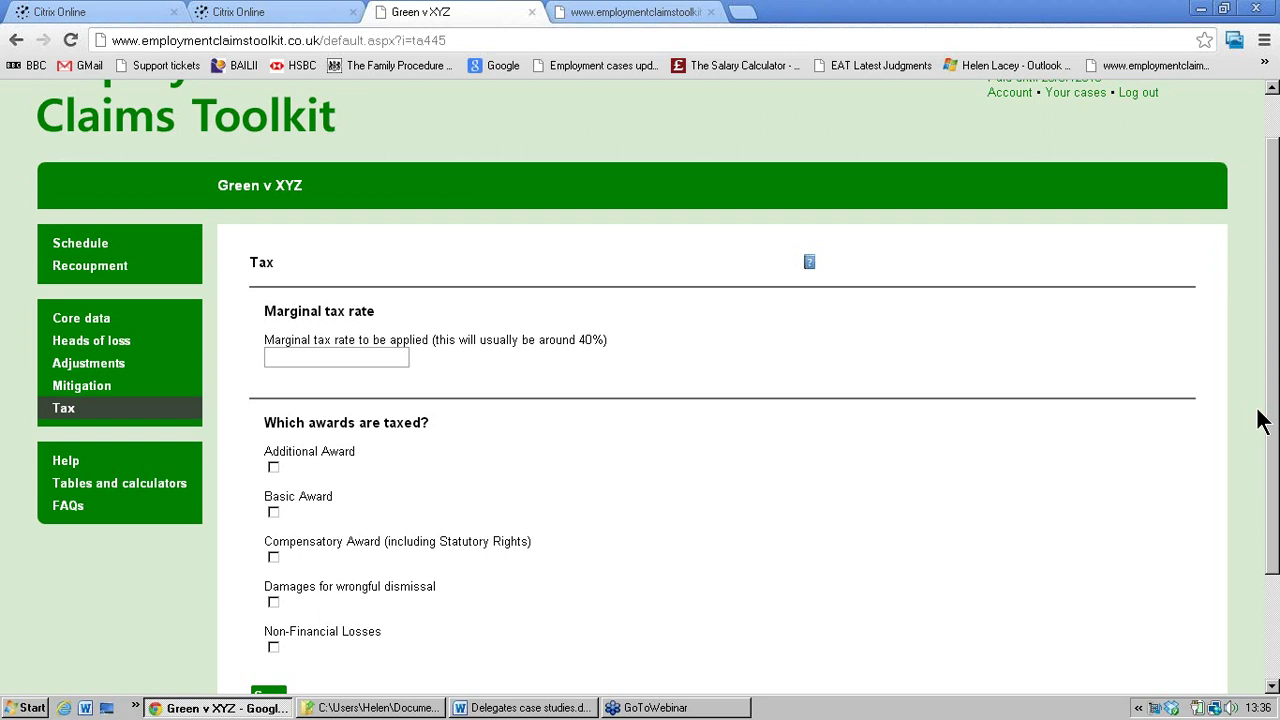
pyautogui.click(372, 359)
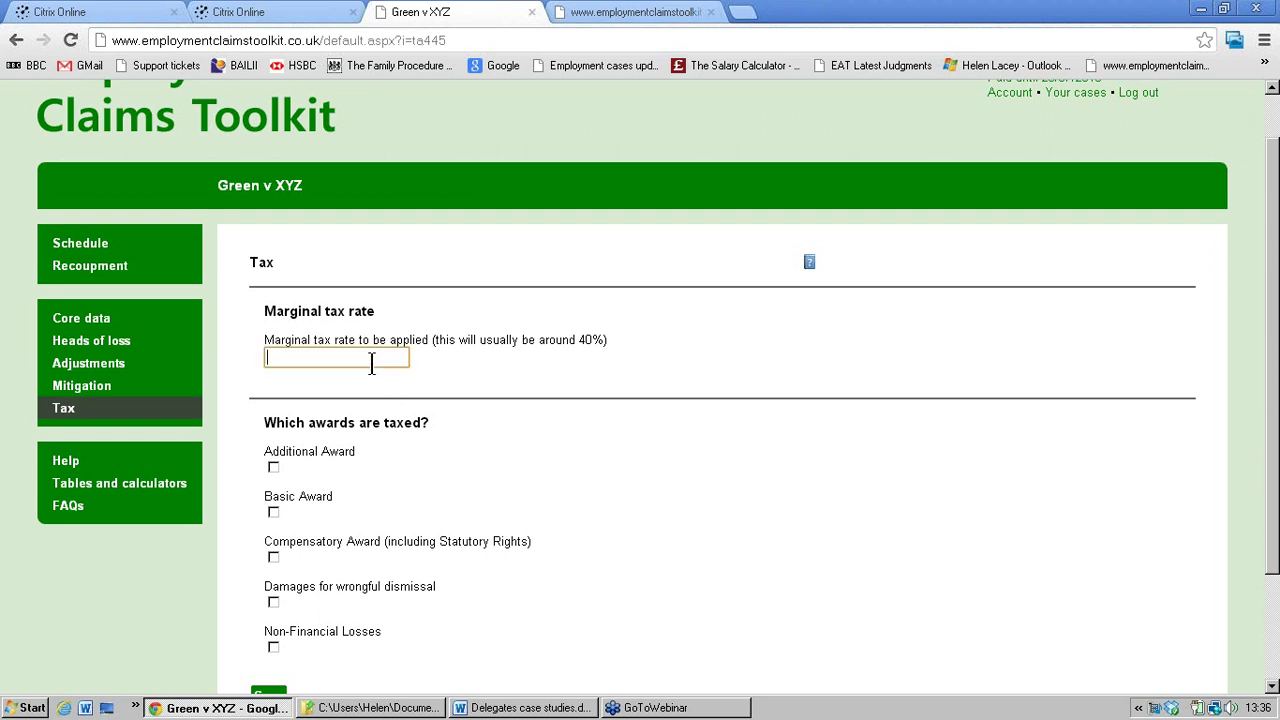
pyautogui.write('40')
pyautogui.scroll(-2, 1275, 285)
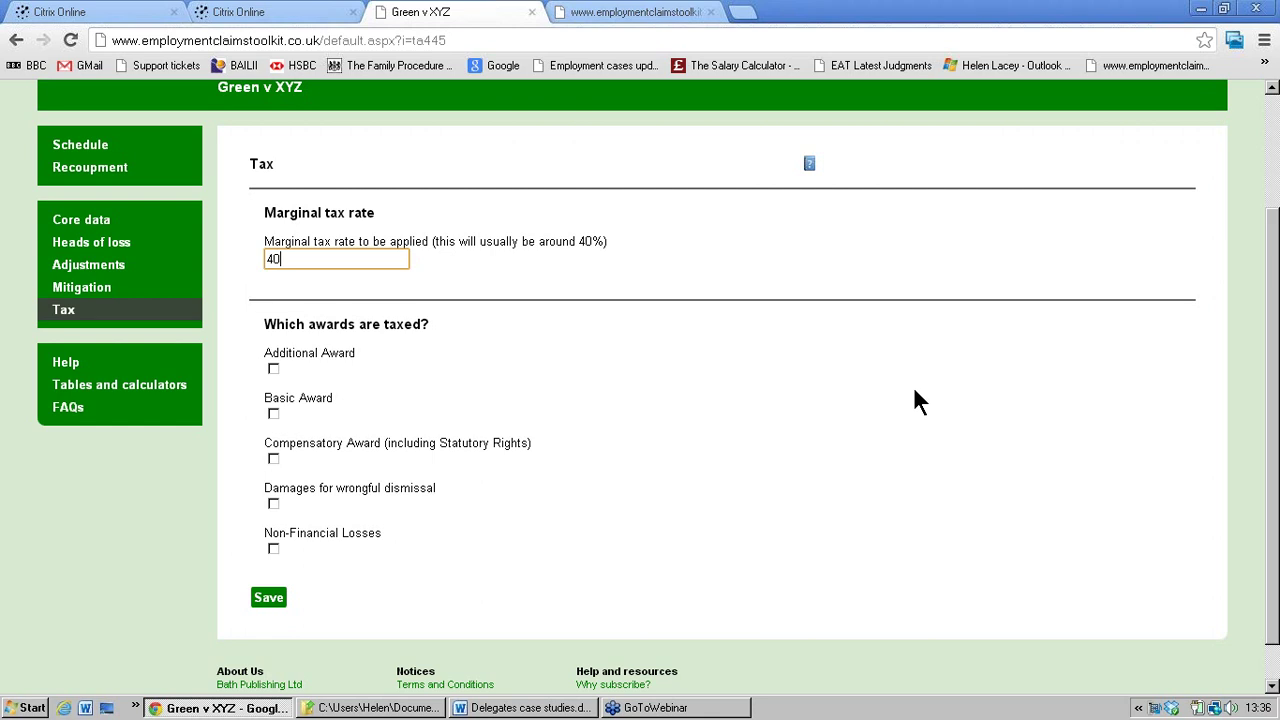
pyautogui.click(274, 410)
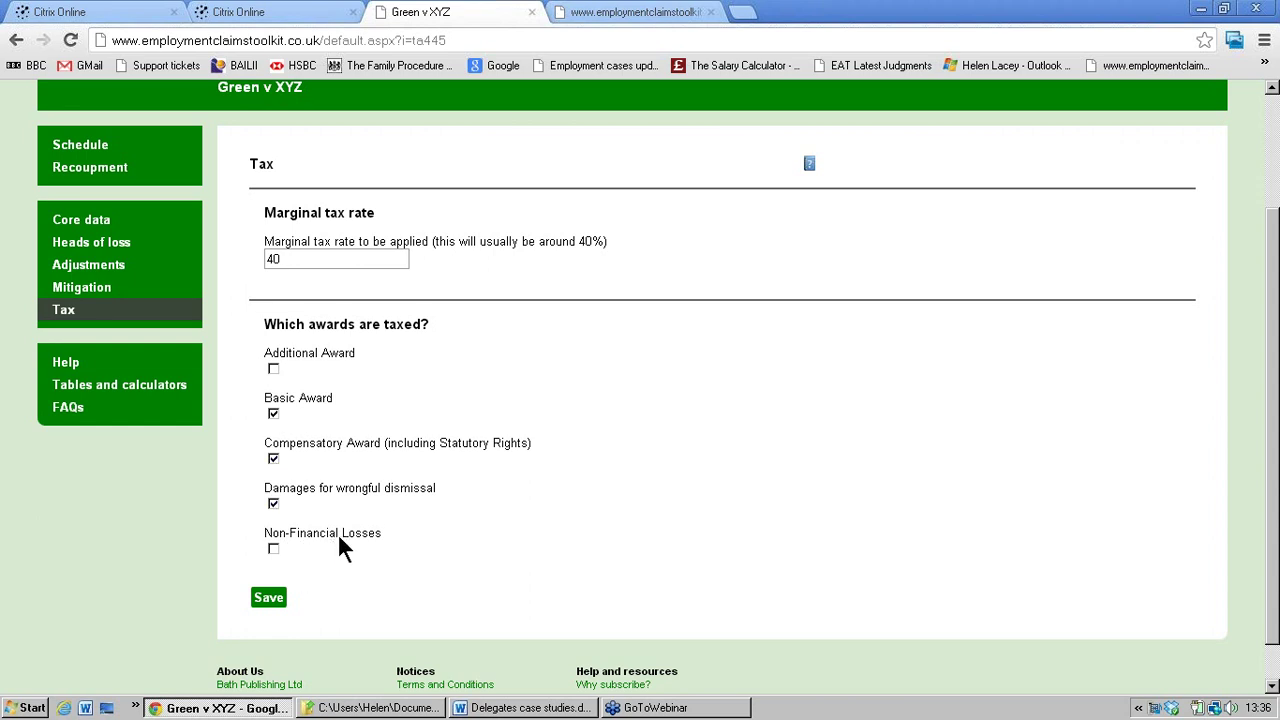
pyautogui.click(272, 600)
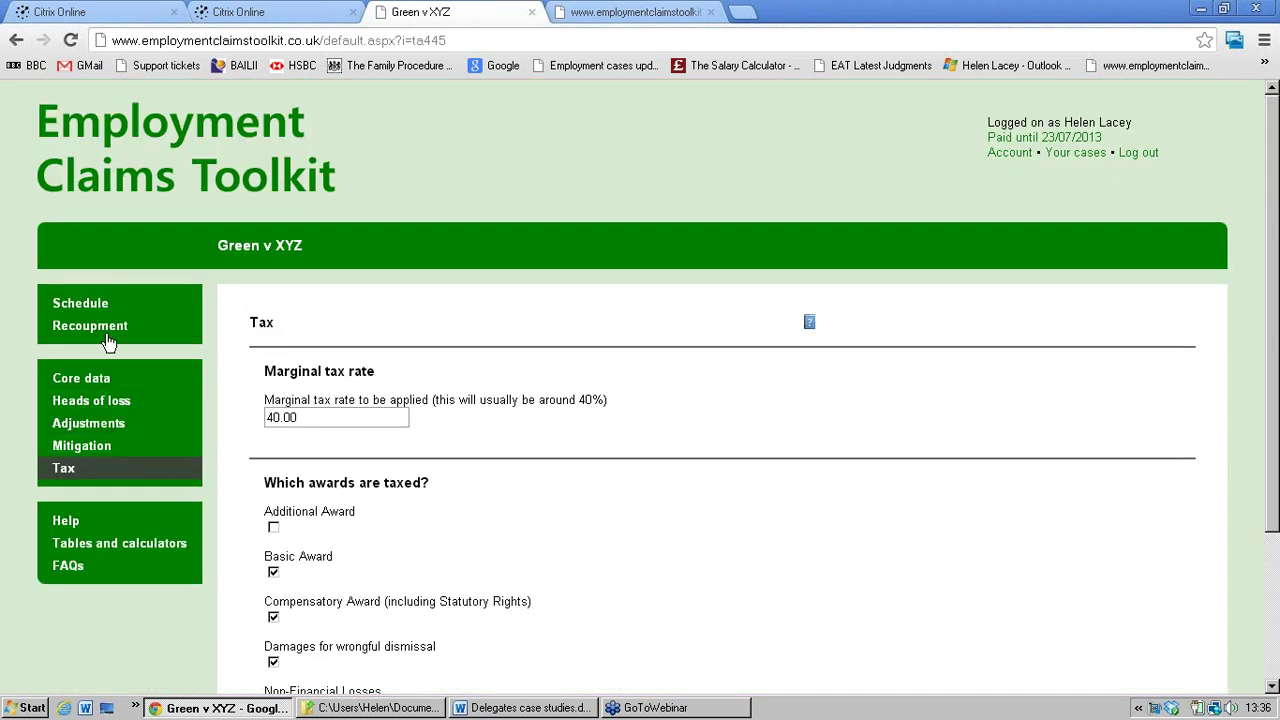
# - Check the grossing up and compensation cap figures at the end of the detailed schedule of loss
pyautogui.click(70, 303)
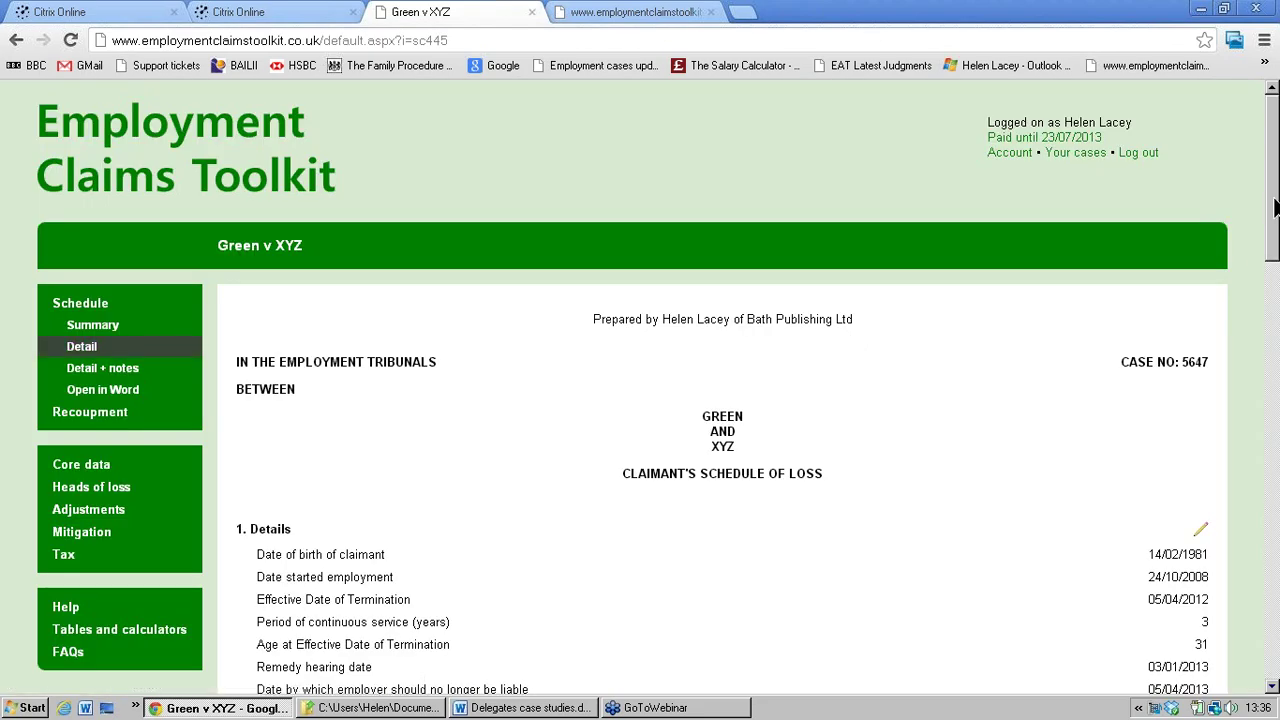
pyautogui.moveTo(1275, 207); pyautogui.dragTo(1275, 625)
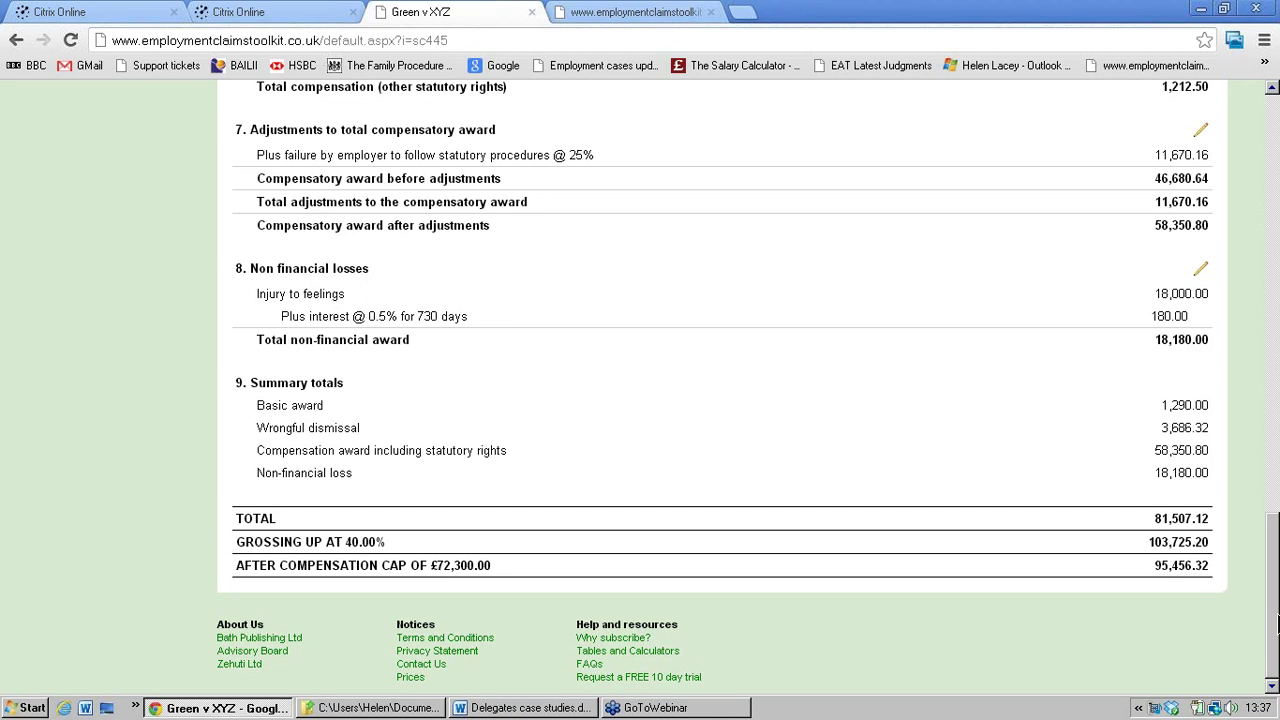
pyautogui.scroll(20, 1274, 600)
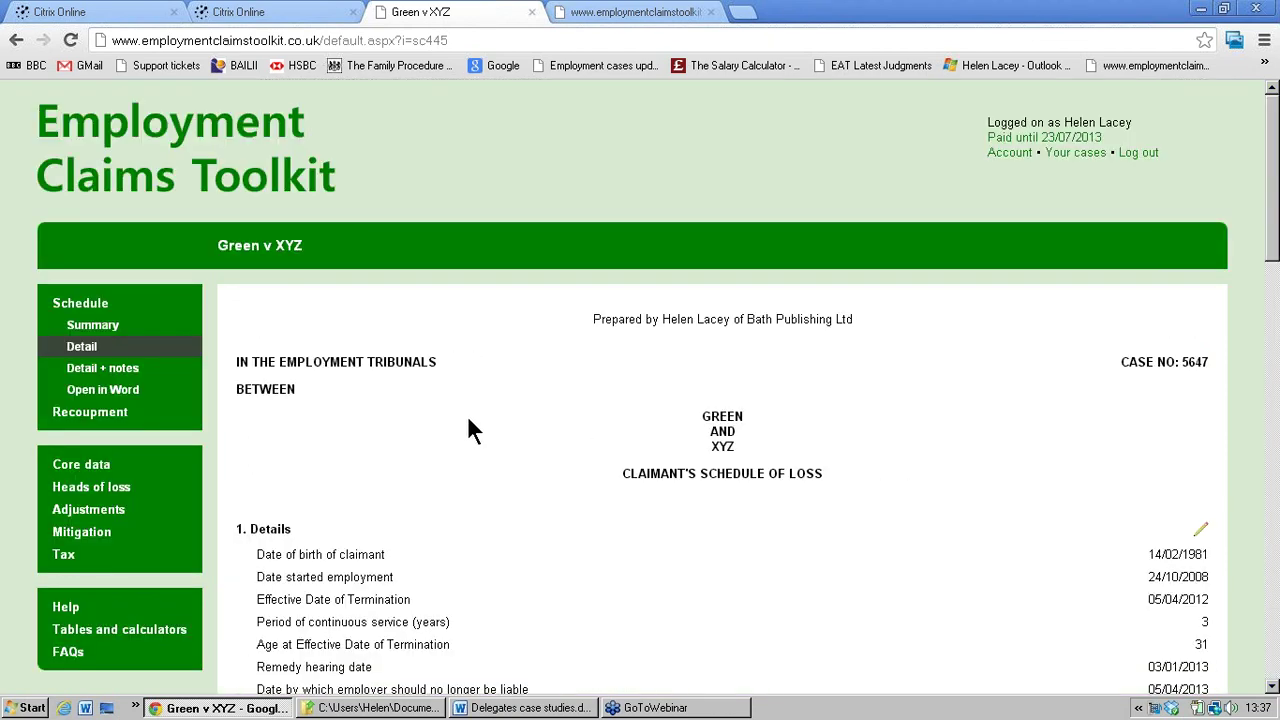
# - Review the recoupment statement for the case, both with and without the compensation cap applied
pyautogui.click(95, 422)
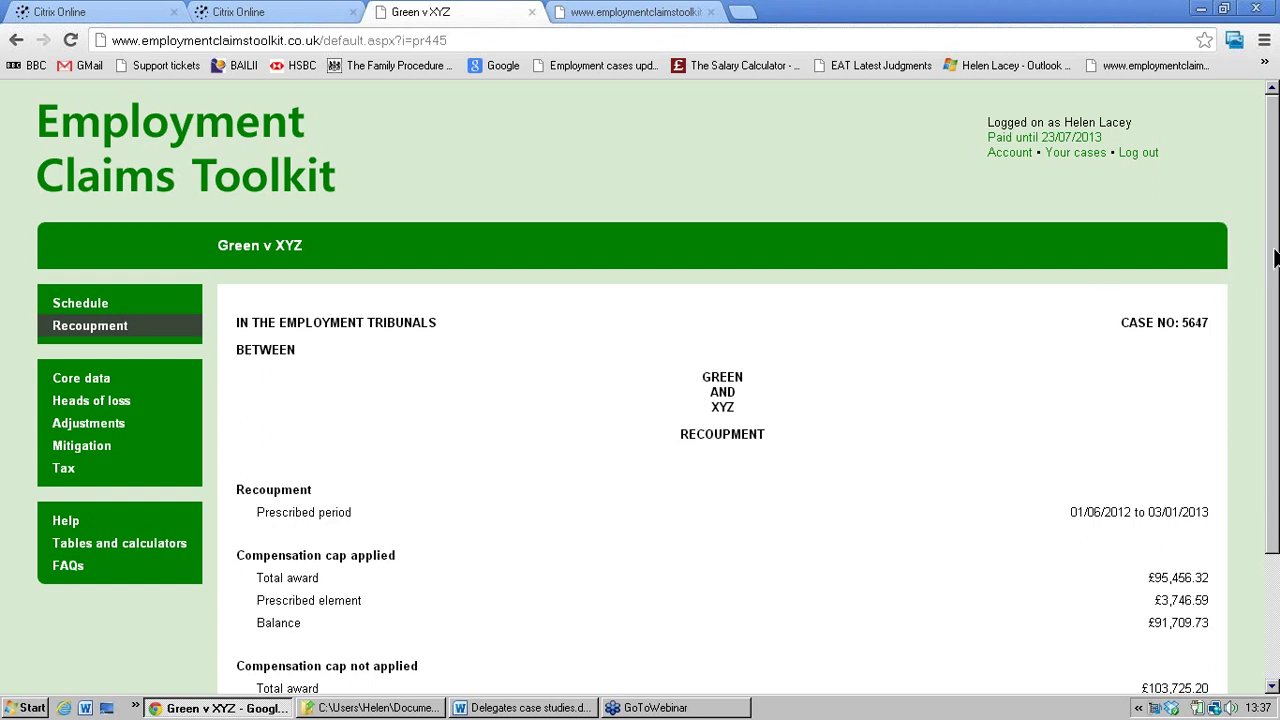
pyautogui.moveTo(1275, 258); pyautogui.dragTo(1278, 370)
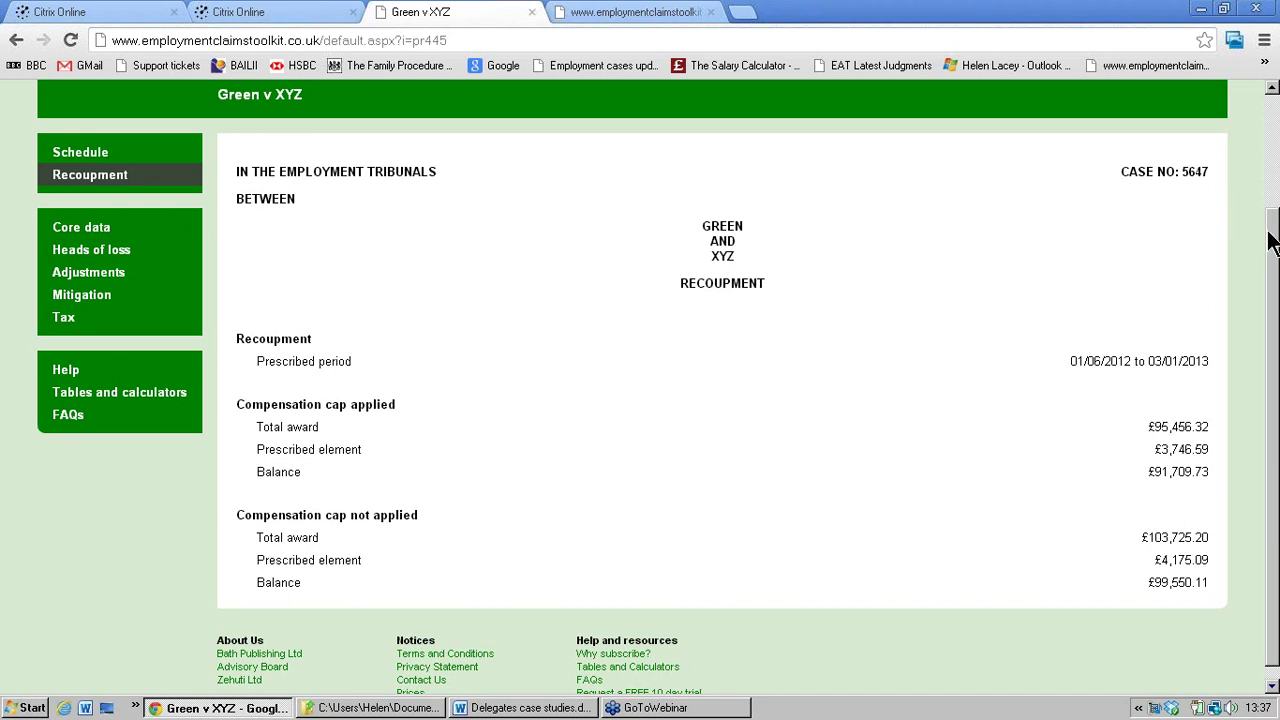
pyautogui.scroll(2, 1272, 236)
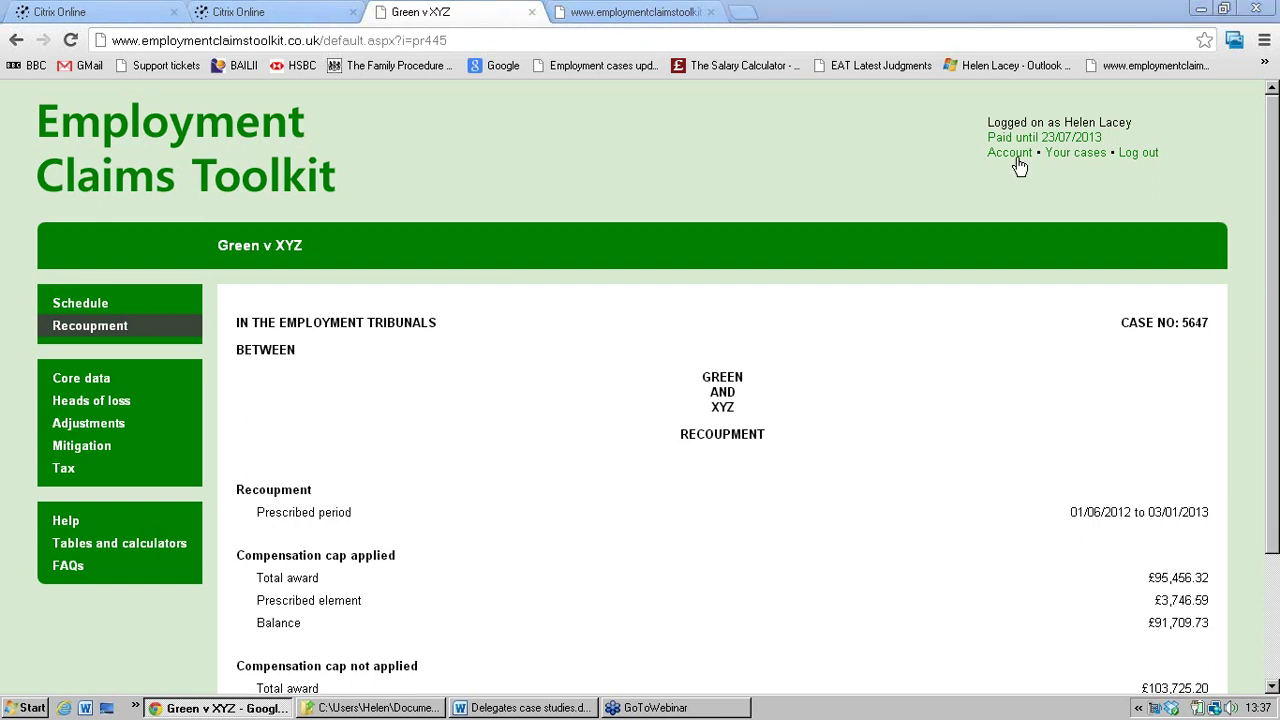
# - Open the list of active cases and look at the save options for the Green v XYZ download, without saving the file
pyautogui.click(1081, 156)
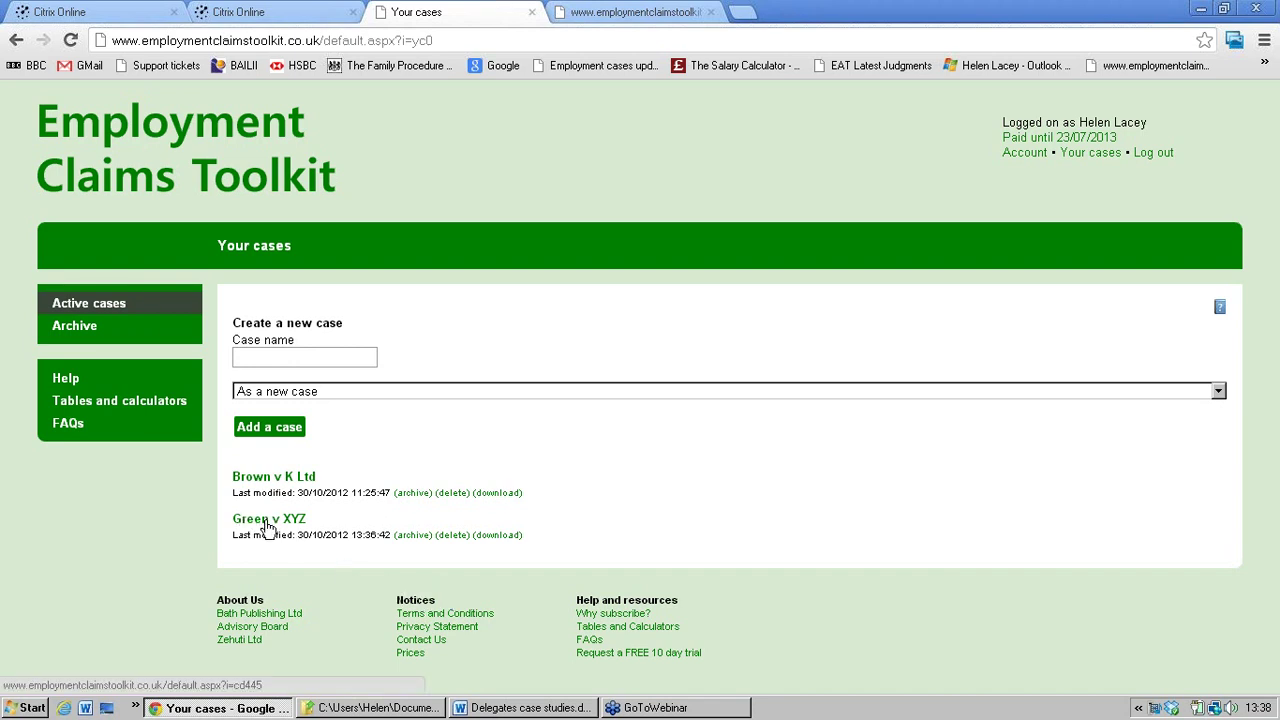
pyautogui.rightClick(497, 540)
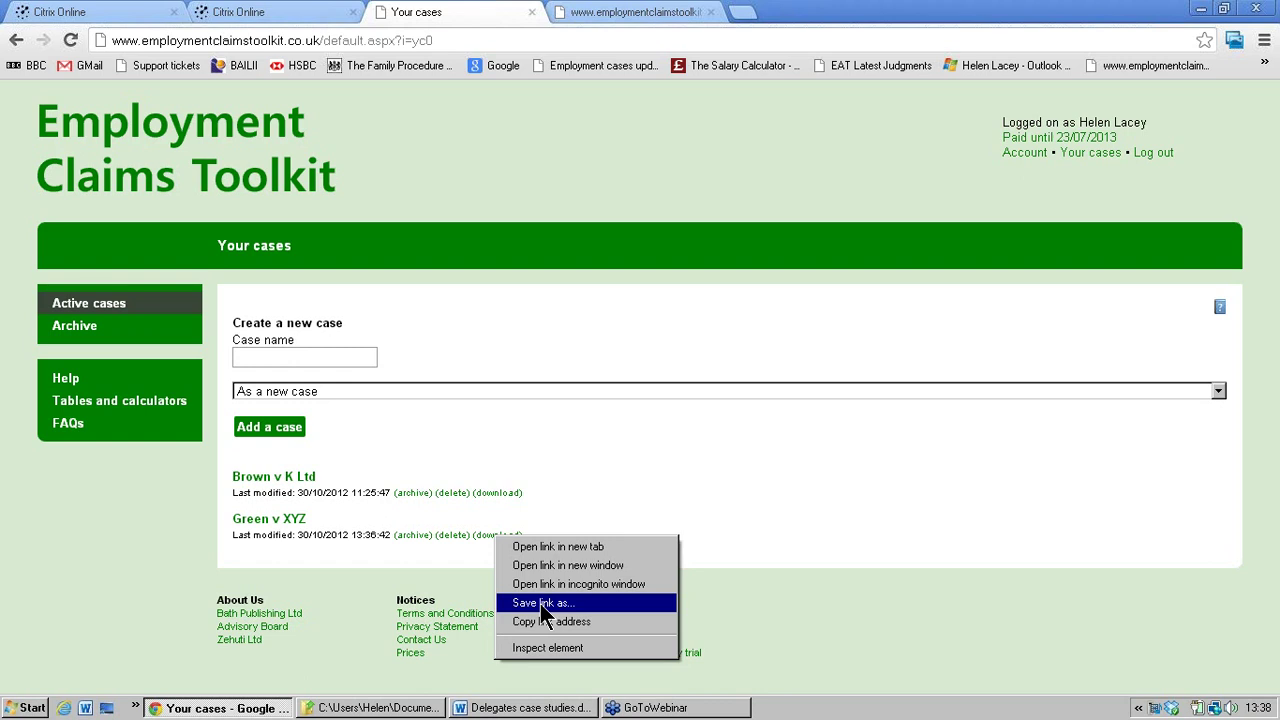
pyautogui.click(717, 435)
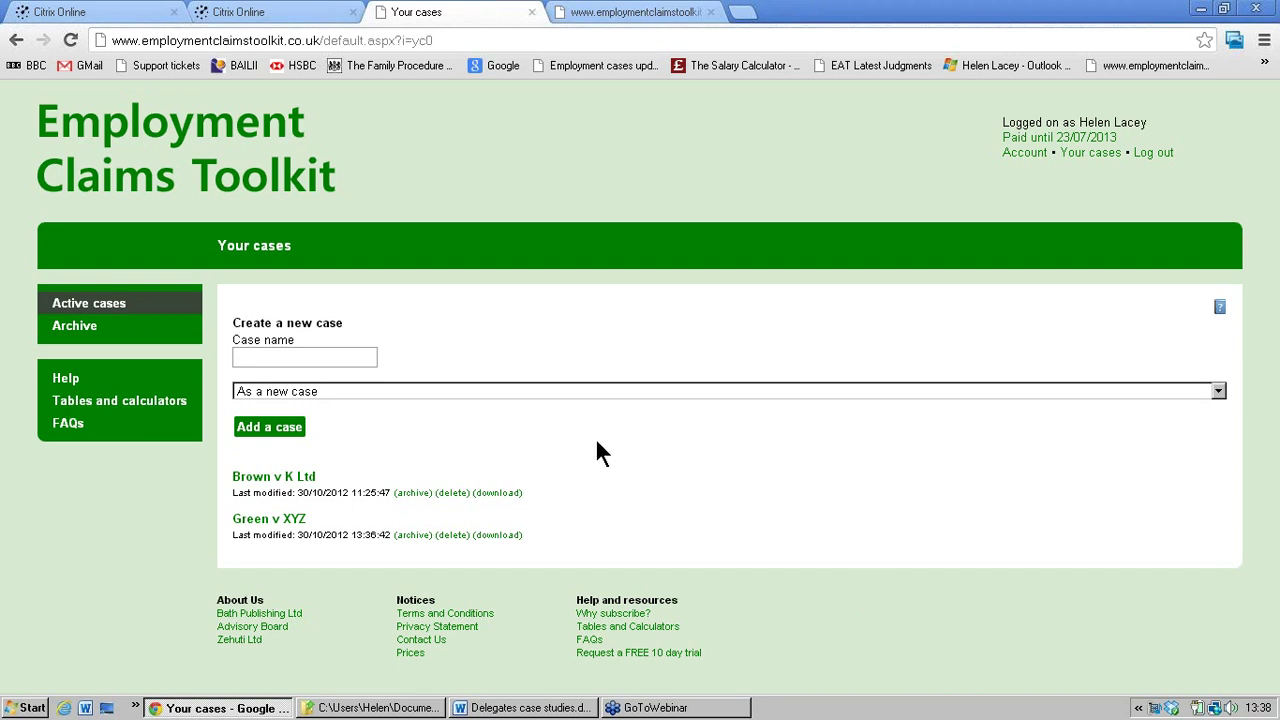
# - Create a new case named White v ABC using the ECT file White v ABC Ltd.ect from the Webinar folder
pyautogui.click(323, 357)
pyautogui.write('White v ABC')
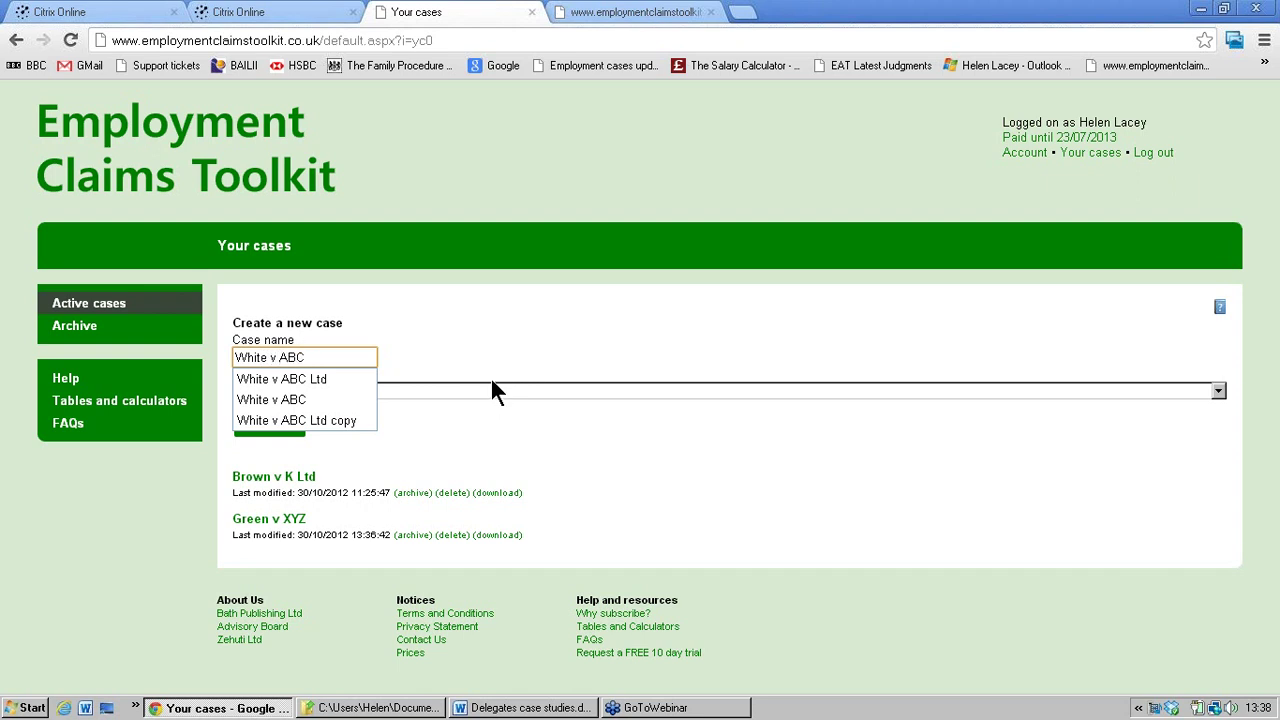
pyautogui.click(465, 390)
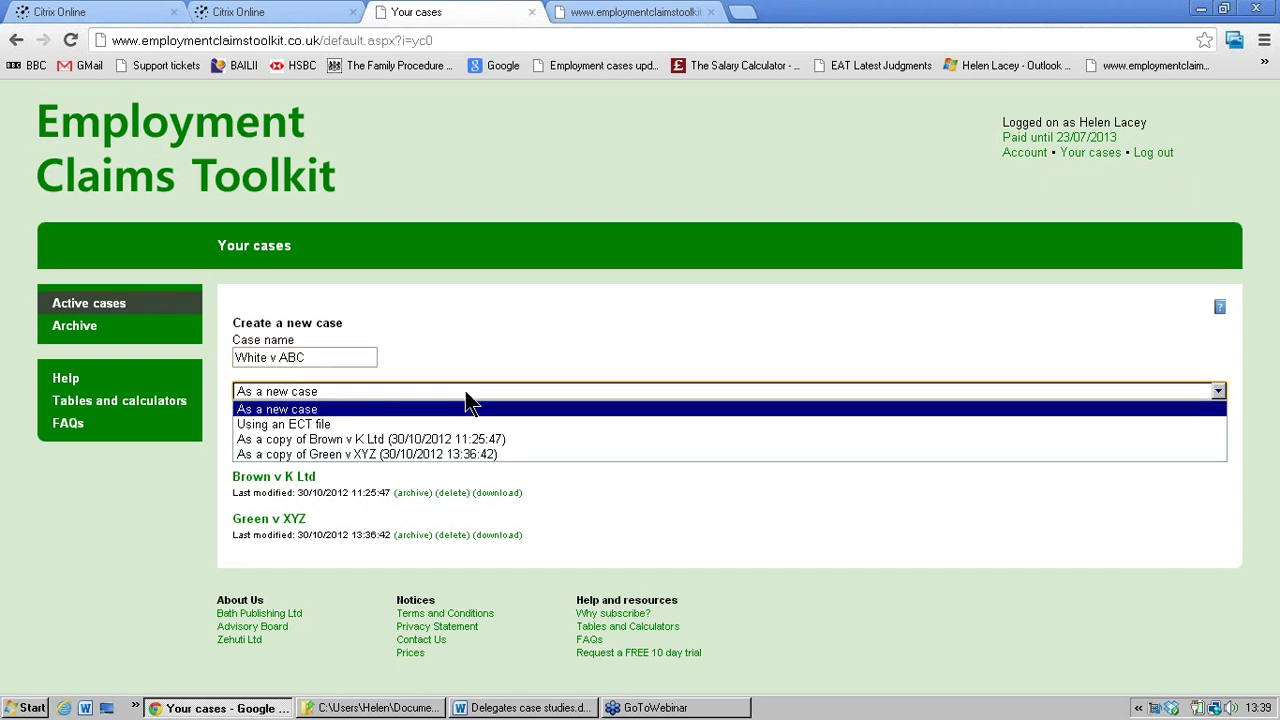
pyautogui.click(325, 425)
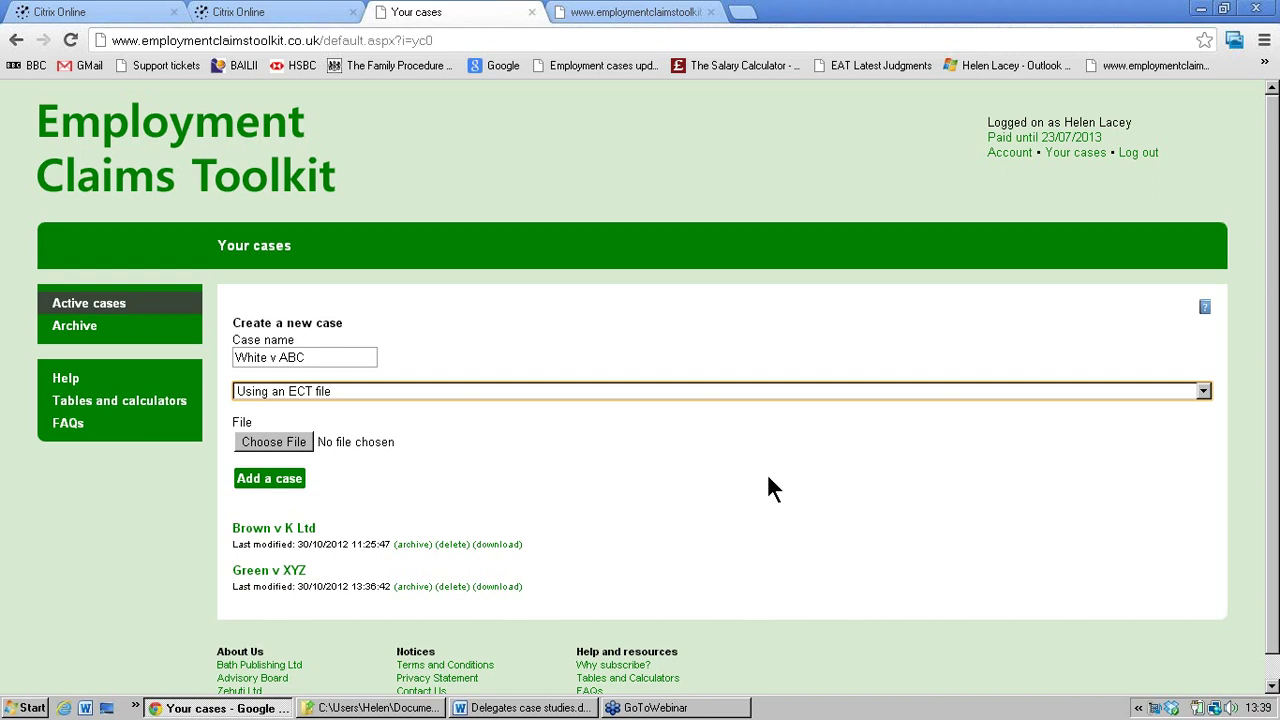
pyautogui.click(266, 444)
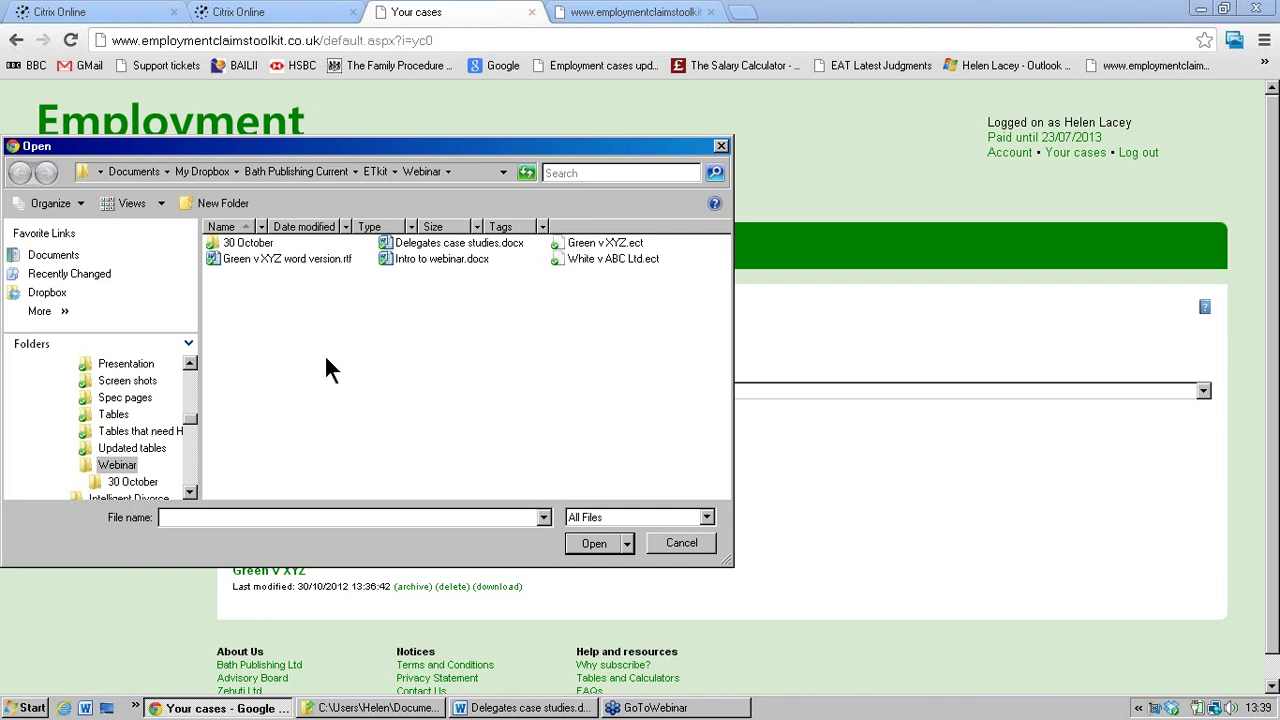
pyautogui.click(590, 258)
pyautogui.click(594, 543)
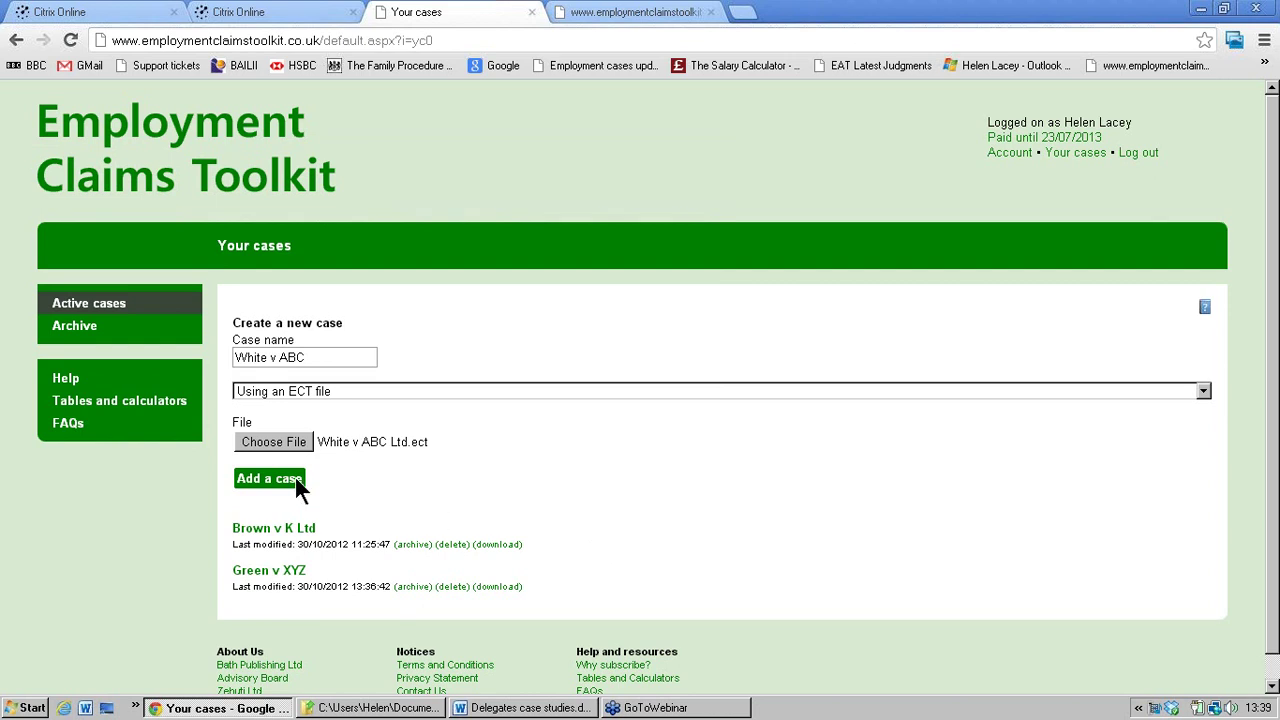
pyautogui.click(294, 477)
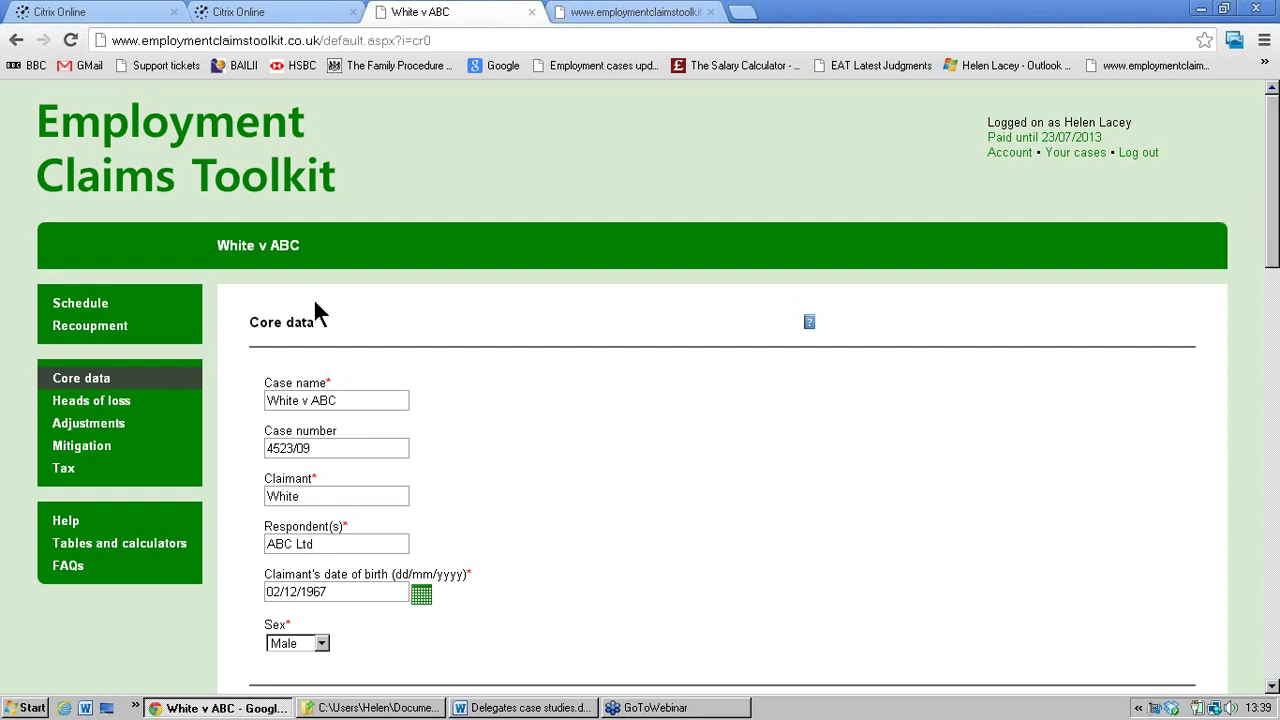
# - Review White v ABC's detailed schedule of loss, from the case details through to the compensatory awards
pyautogui.click(90, 326)
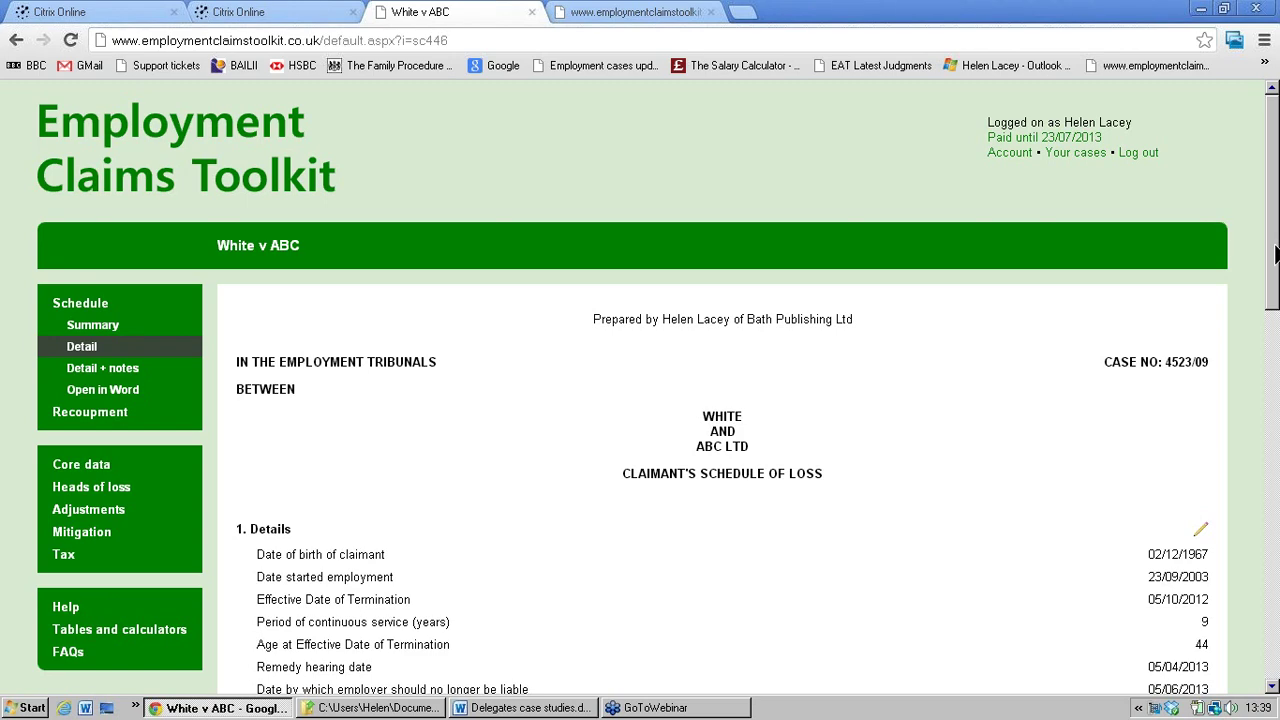
pyautogui.moveTo(1275, 255); pyautogui.dragTo(1275, 364)
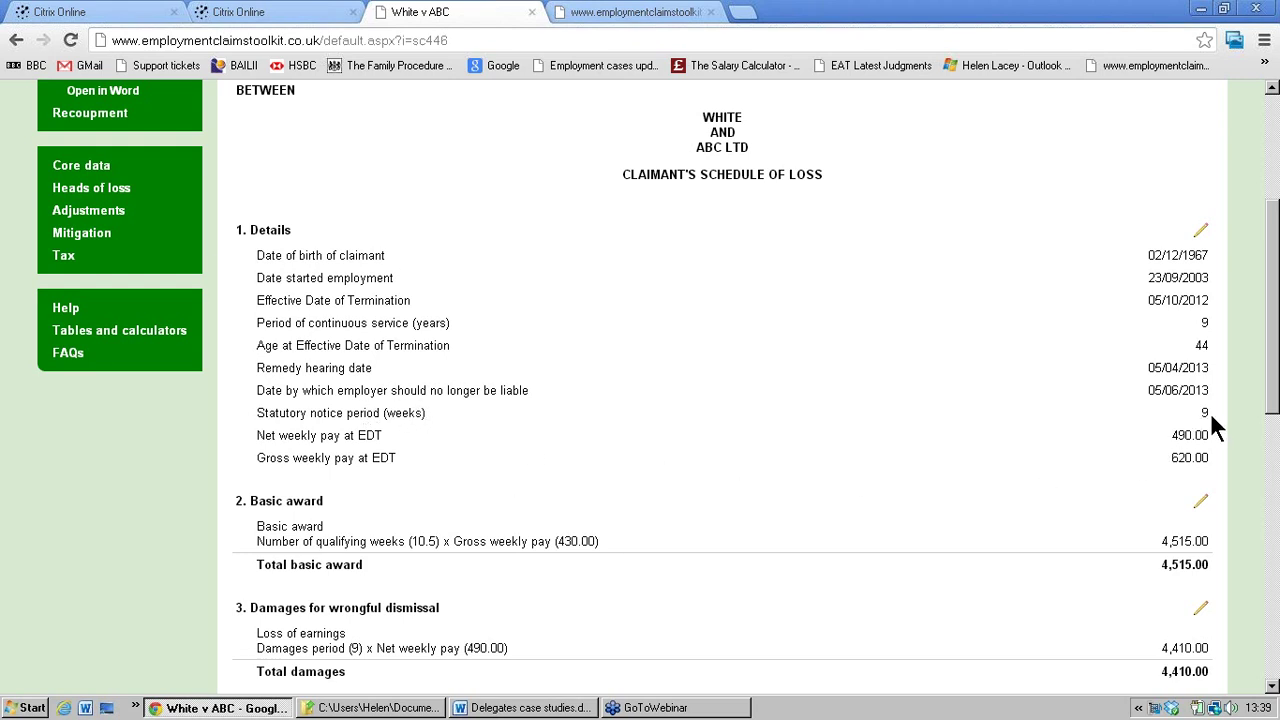
pyautogui.moveTo(1273, 410); pyautogui.dragTo(1272, 465)
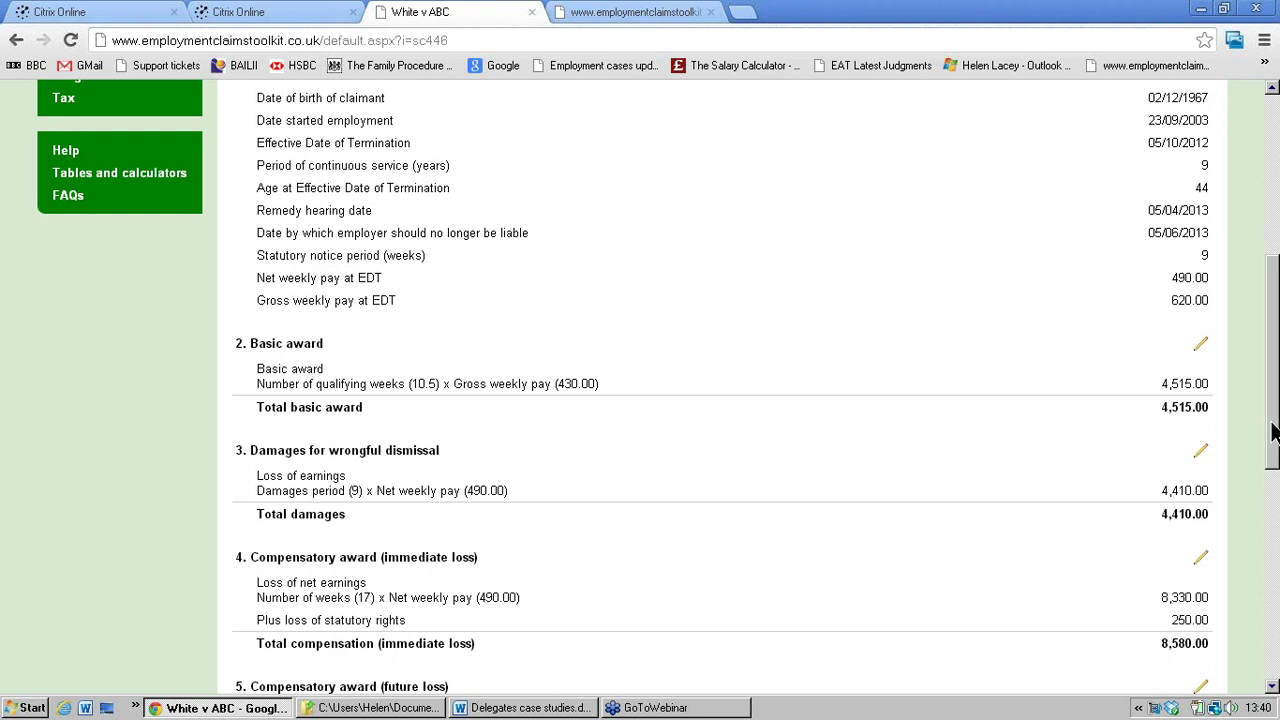
pyautogui.scroll(-3, 1273, 430)
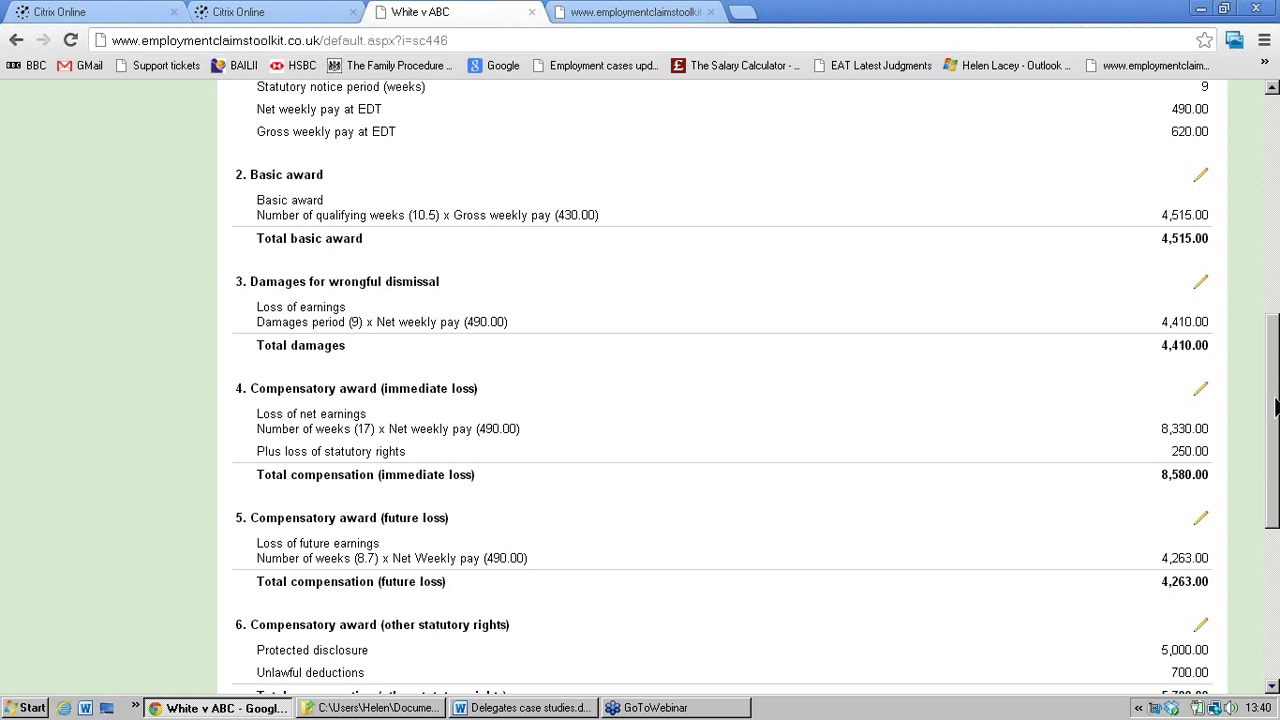
pyautogui.moveTo(1275, 405); pyautogui.dragTo(1273, 172)
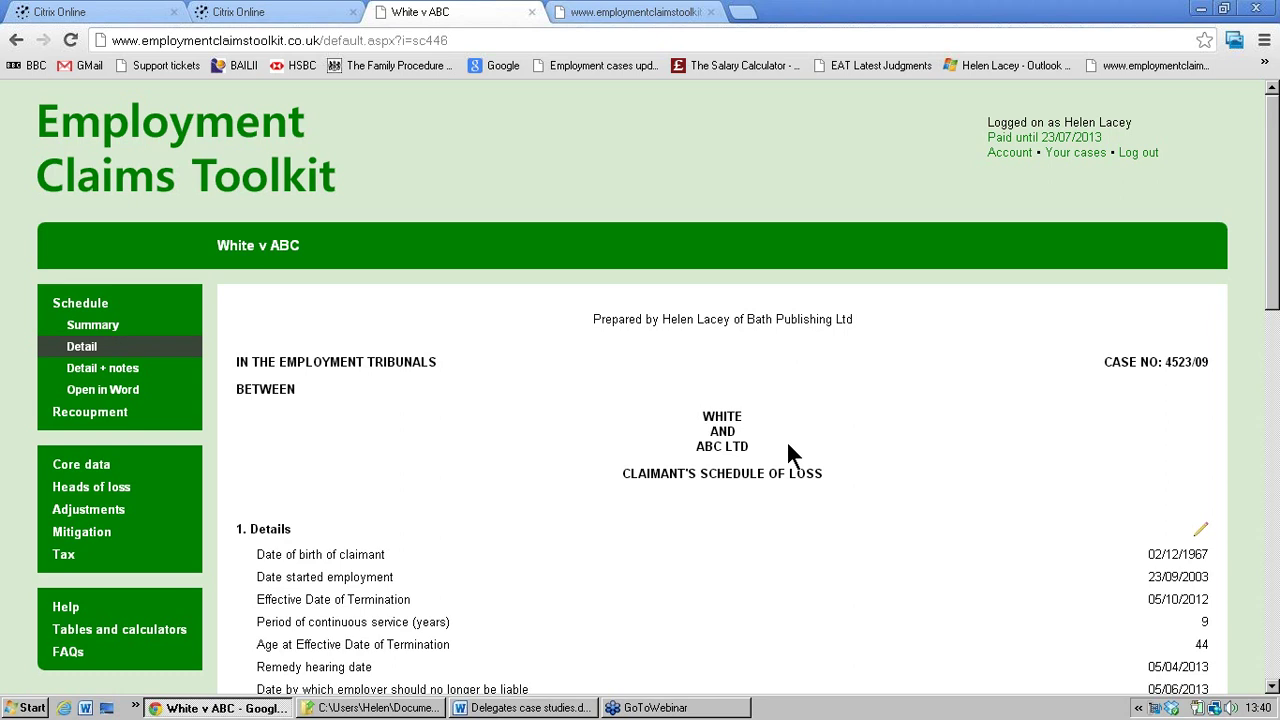
# - Create another case named White v ABC copy as a copy of the White v ABC case
pyautogui.click(1077, 153)
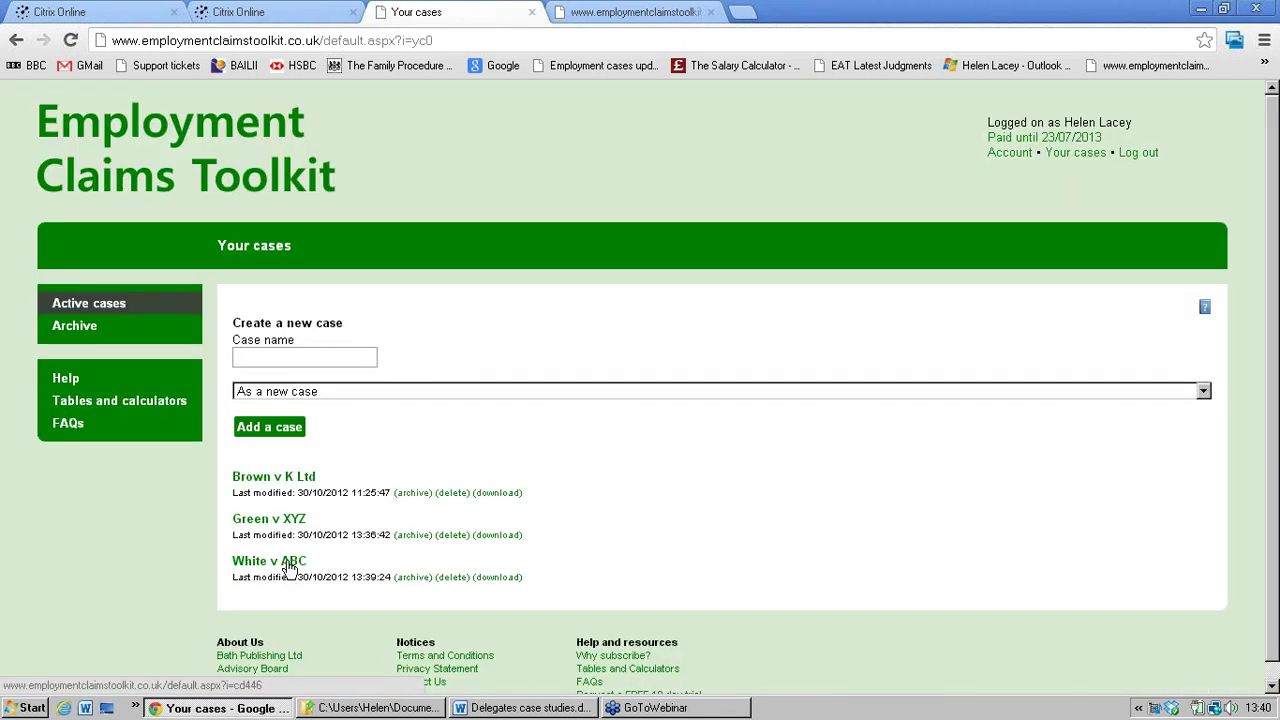
pyautogui.click(272, 358)
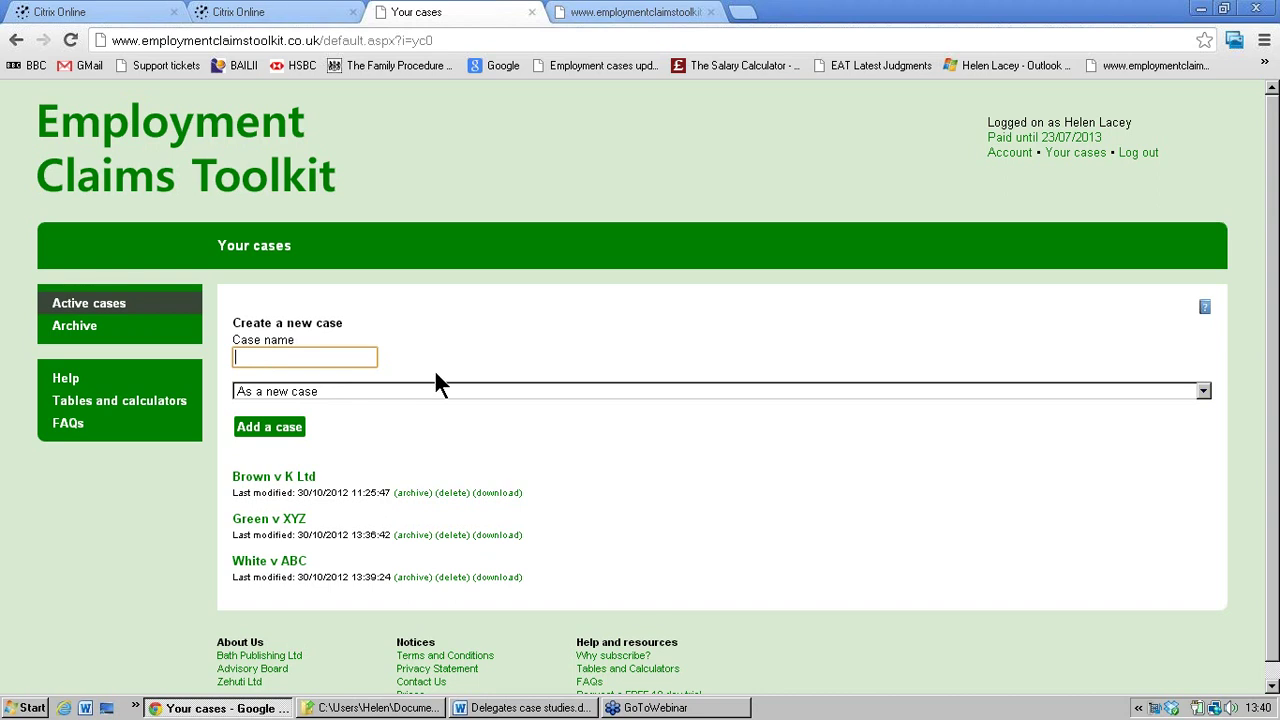
pyautogui.write('Whit')
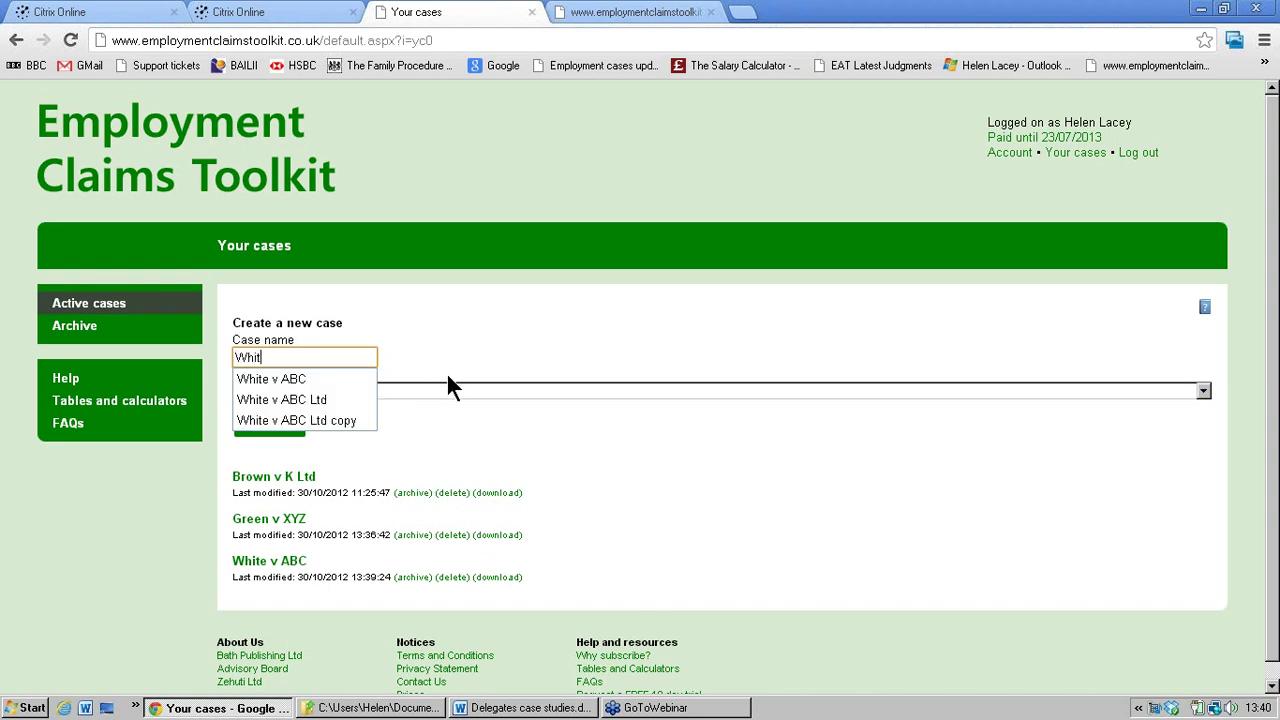
pyautogui.write('e v ABC copy')
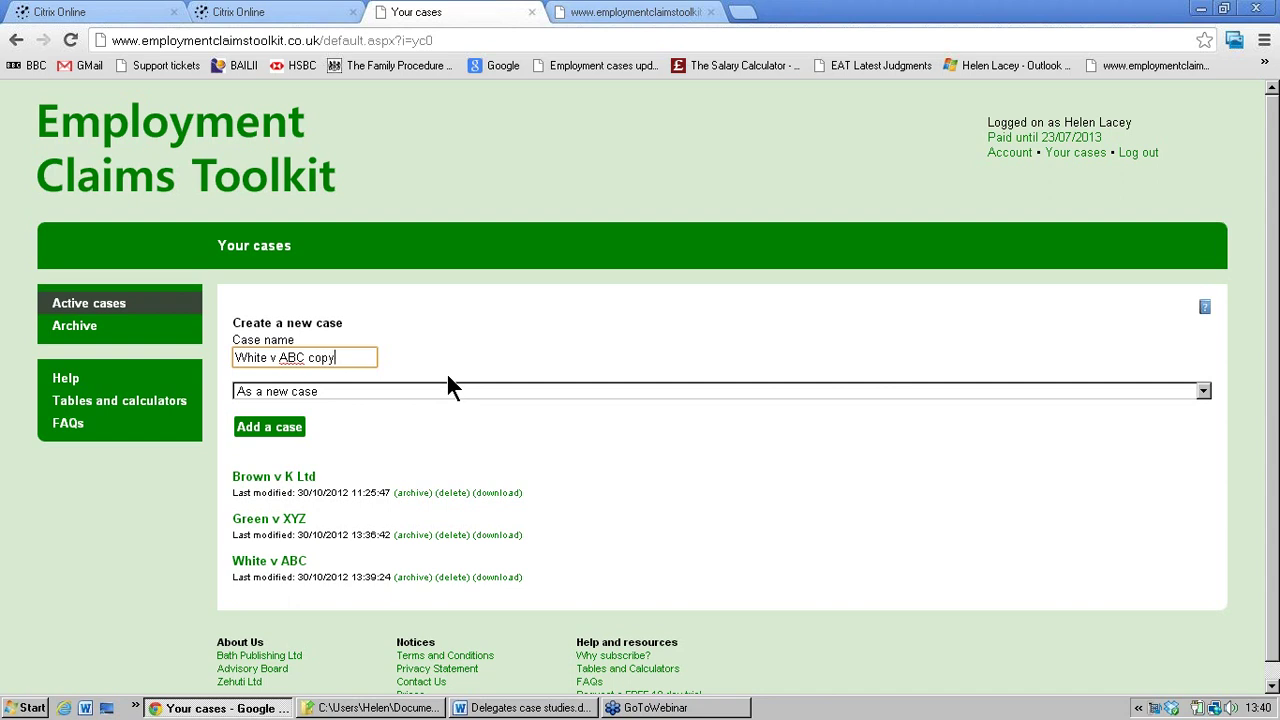
pyautogui.click(330, 395)
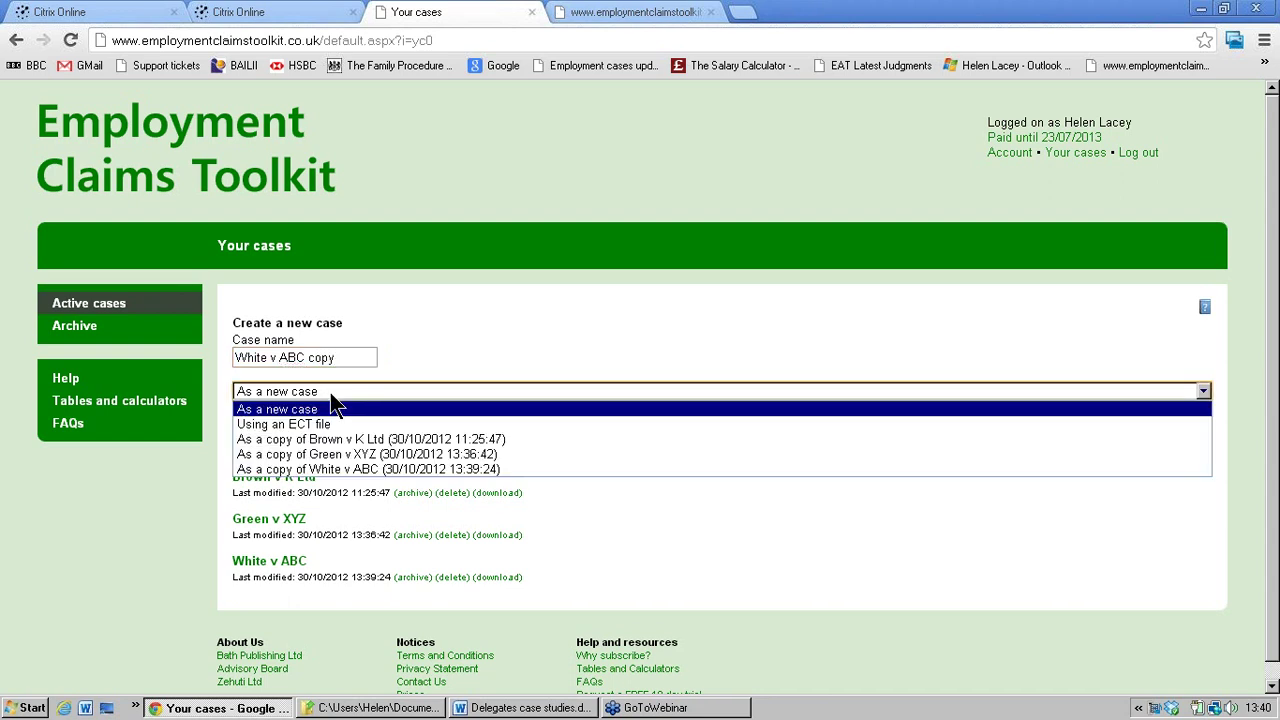
pyautogui.click(362, 468)
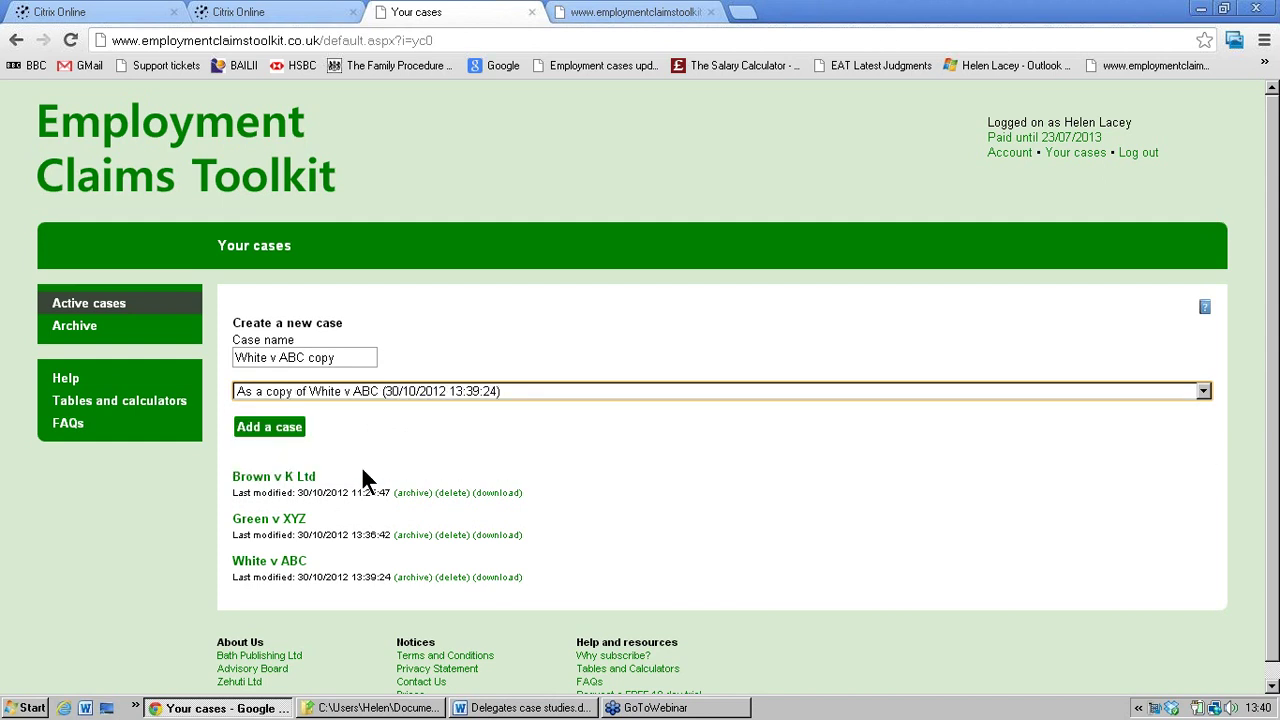
pyautogui.click(279, 424)
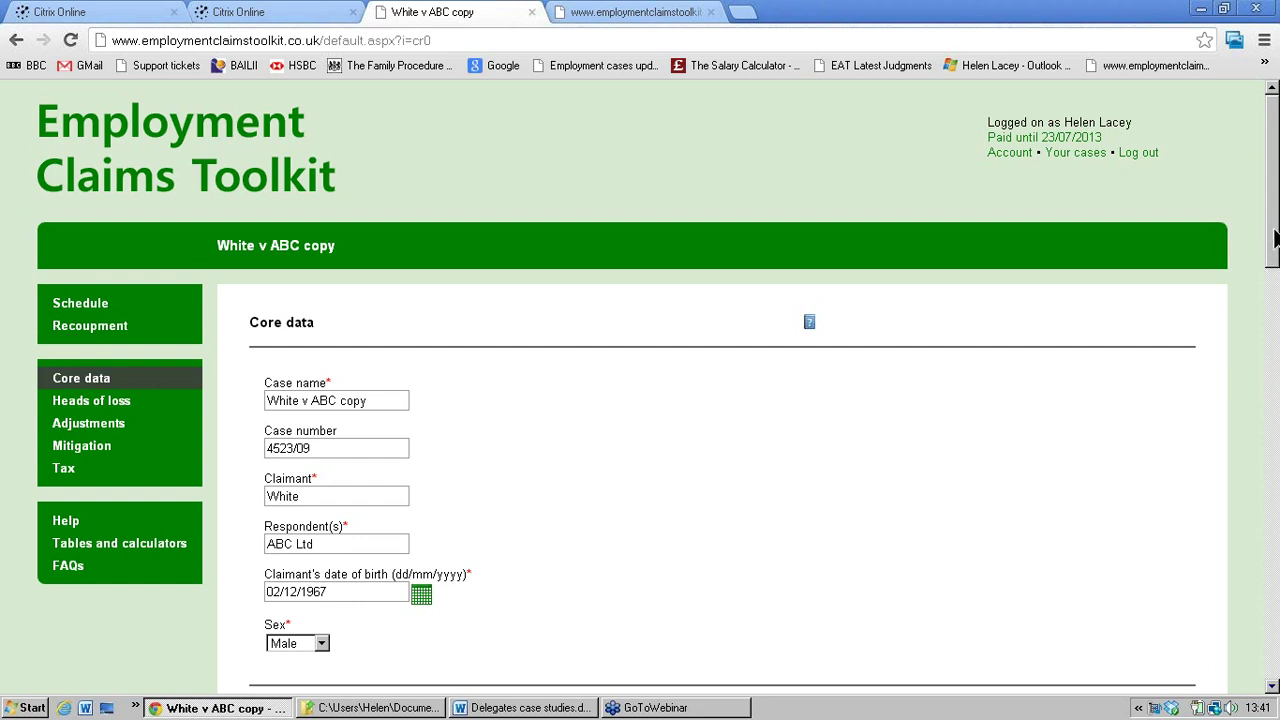
# - Set the copied case's actual notice period to 2 weeks and payment in lieu to 500, and save the core data
pyautogui.scroll(-4, 334, 386)
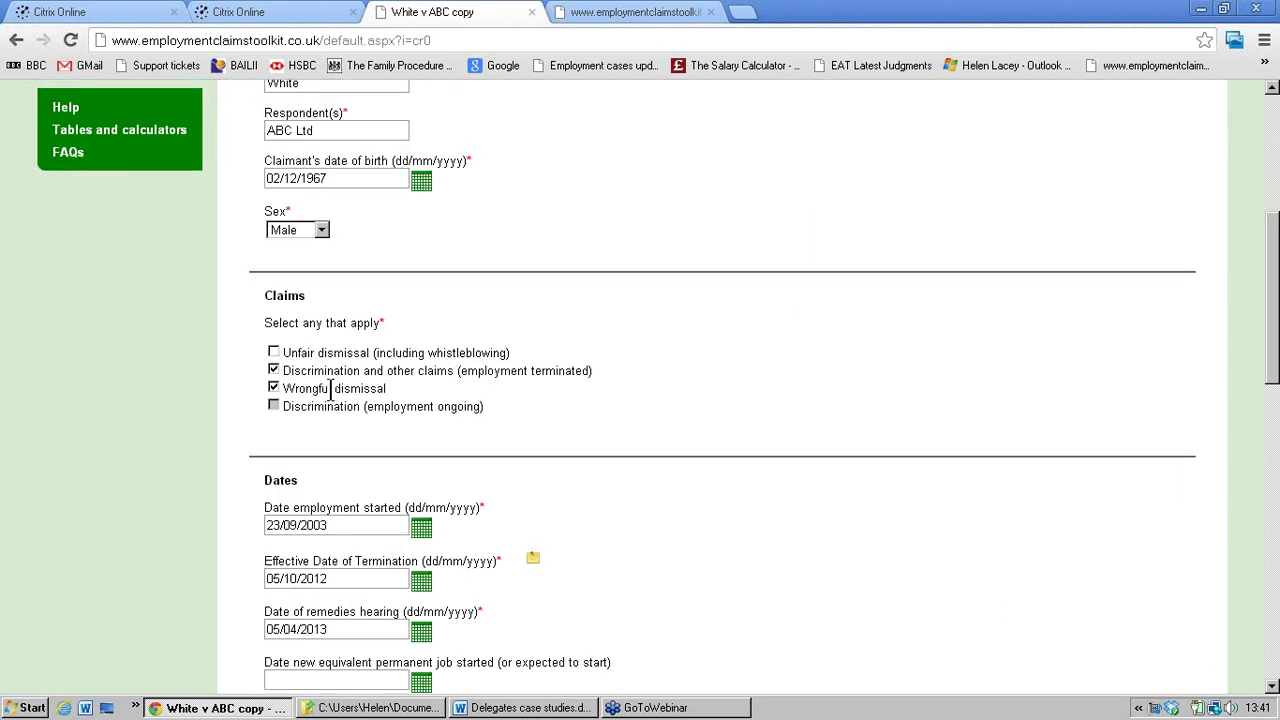
pyautogui.moveTo(1273, 373); pyautogui.dragTo(1271, 600)
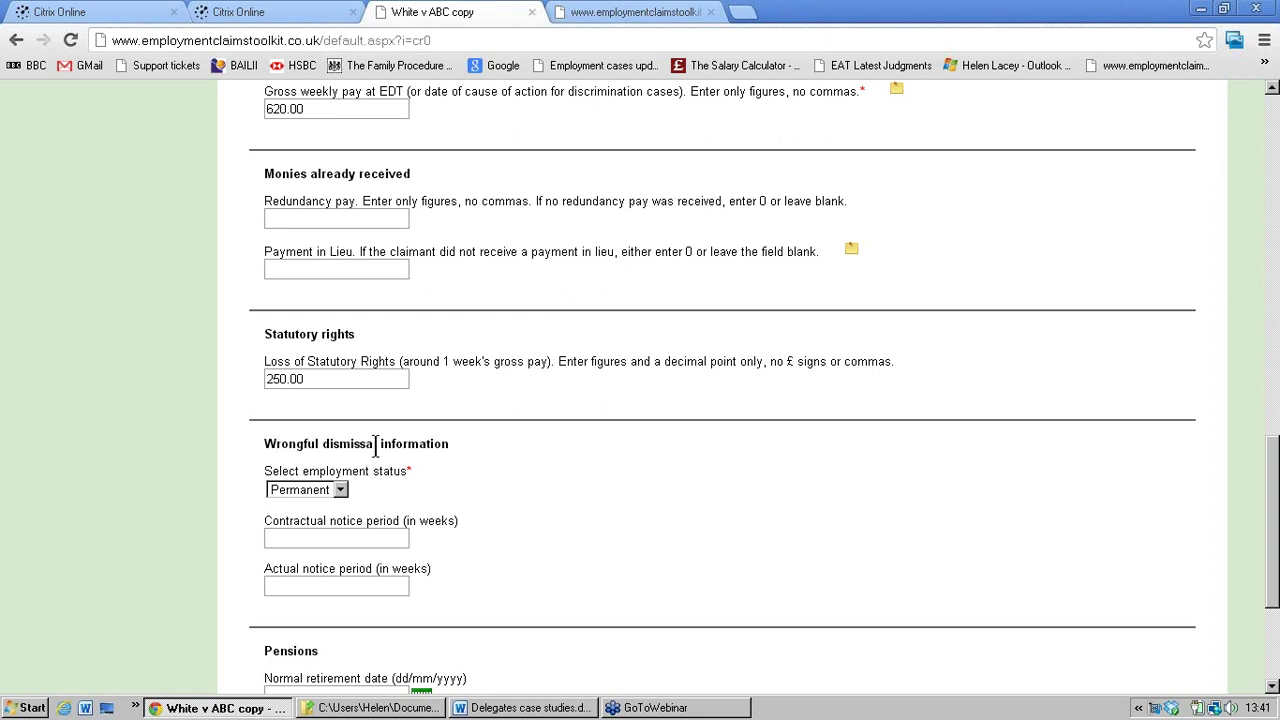
pyautogui.click(327, 587)
pyautogui.write('2')
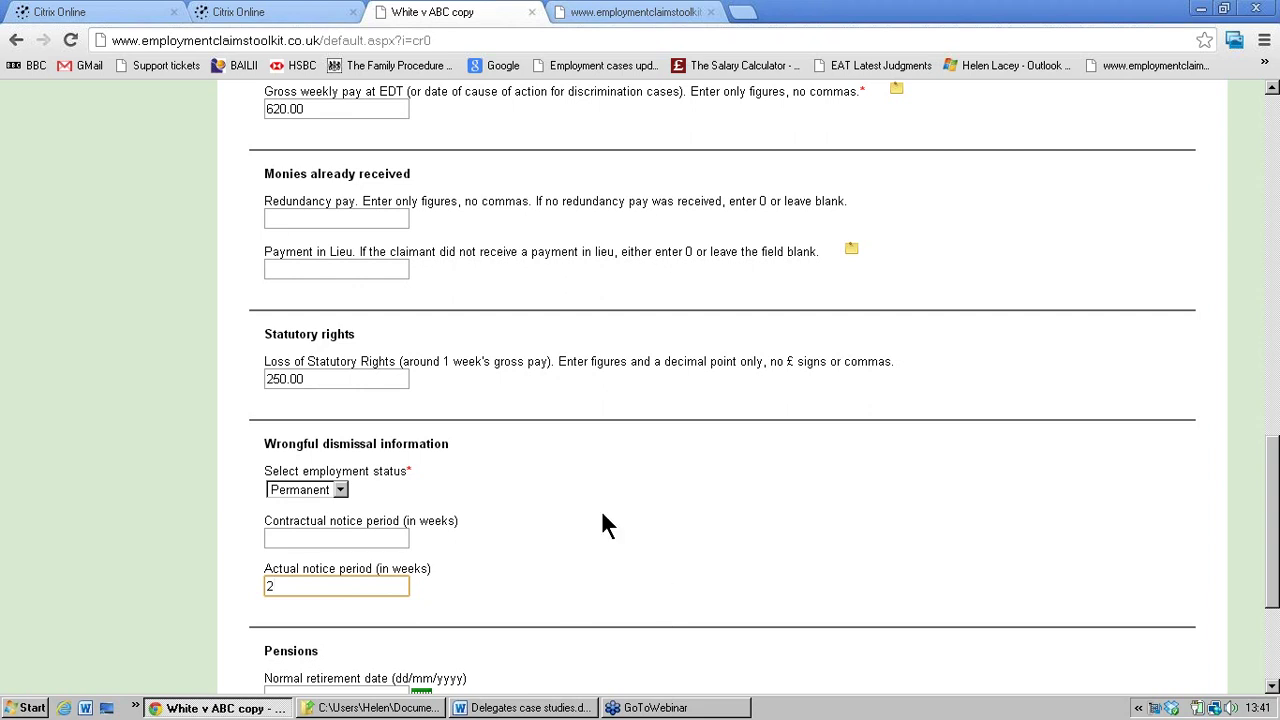
pyautogui.click(367, 269)
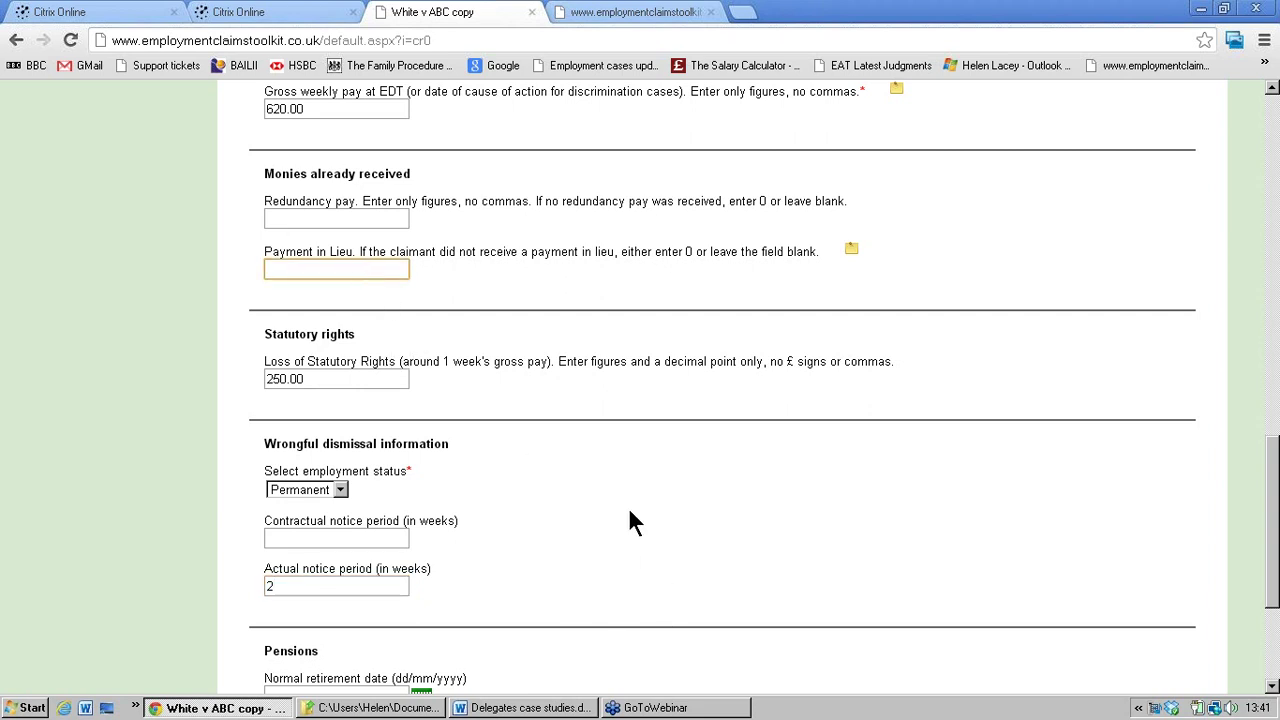
pyautogui.write('500')
pyautogui.scroll(-2, 279, 549)
pyautogui.click(279, 549)
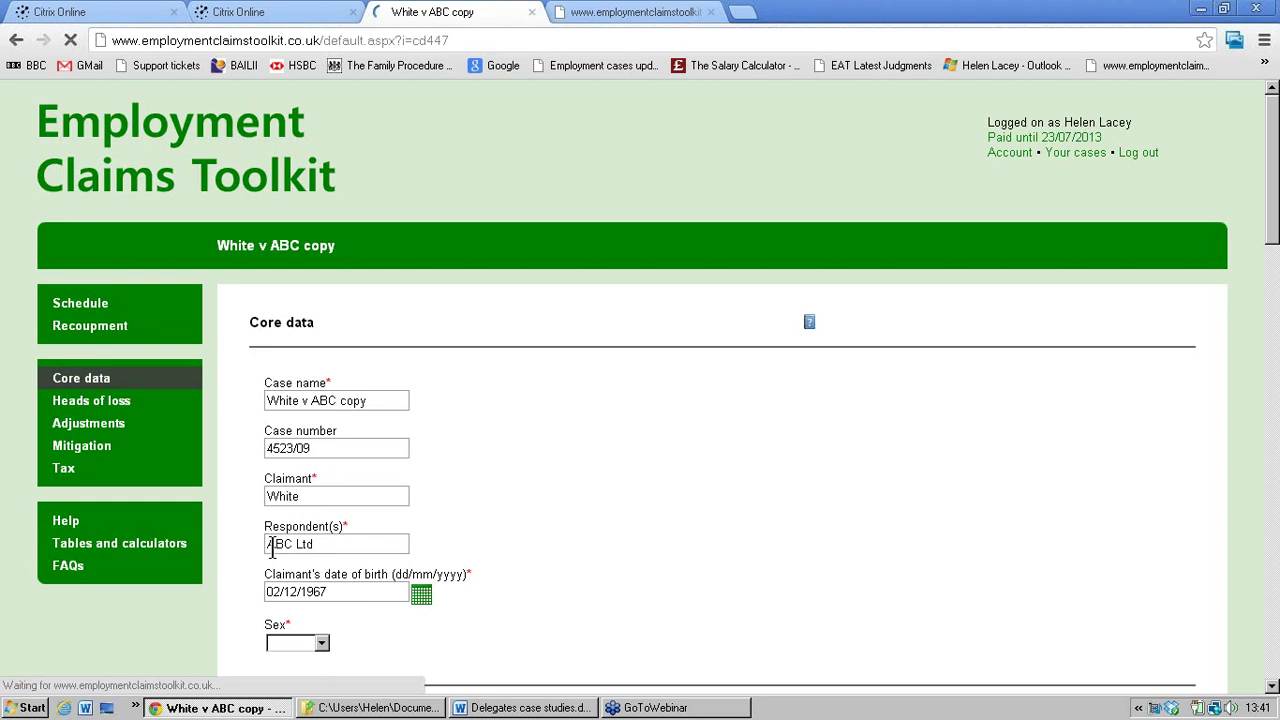
# - Check the wrongful dismissal damages and immediate loss figures in the detailed schedule of White v ABC copy
pyautogui.click(93, 310)
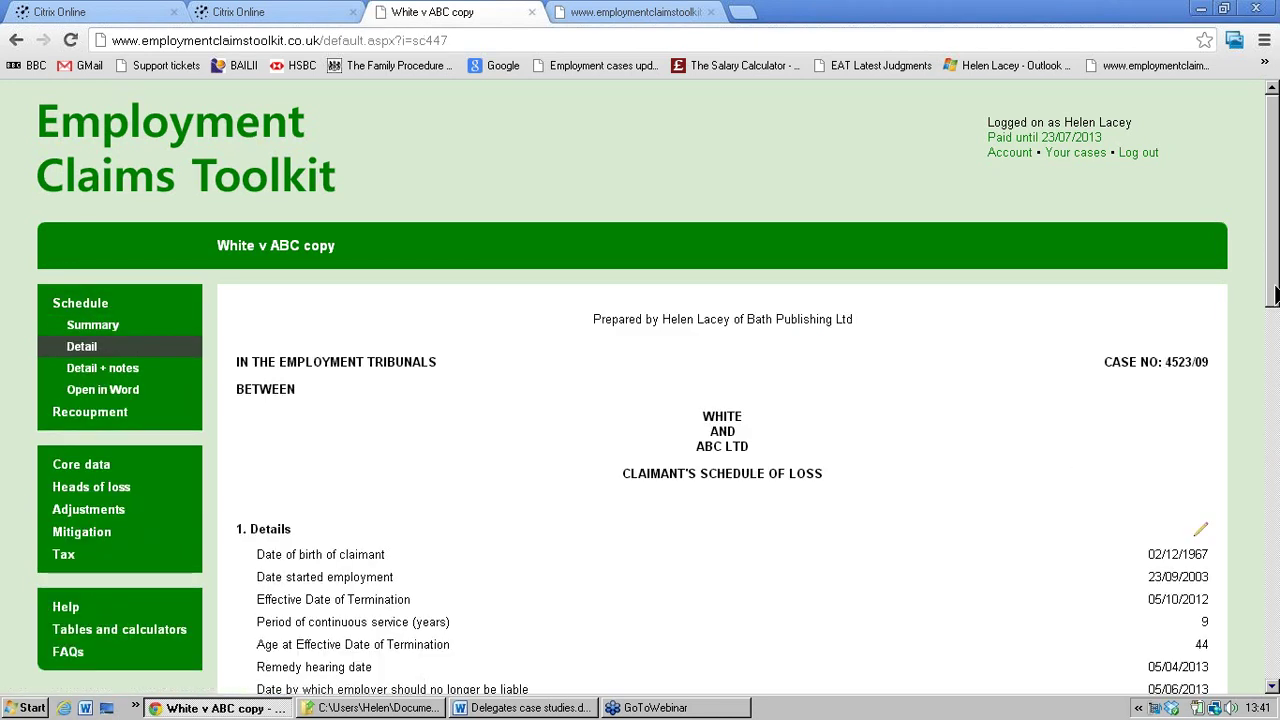
pyautogui.moveTo(1275, 292); pyautogui.dragTo(1273, 428)
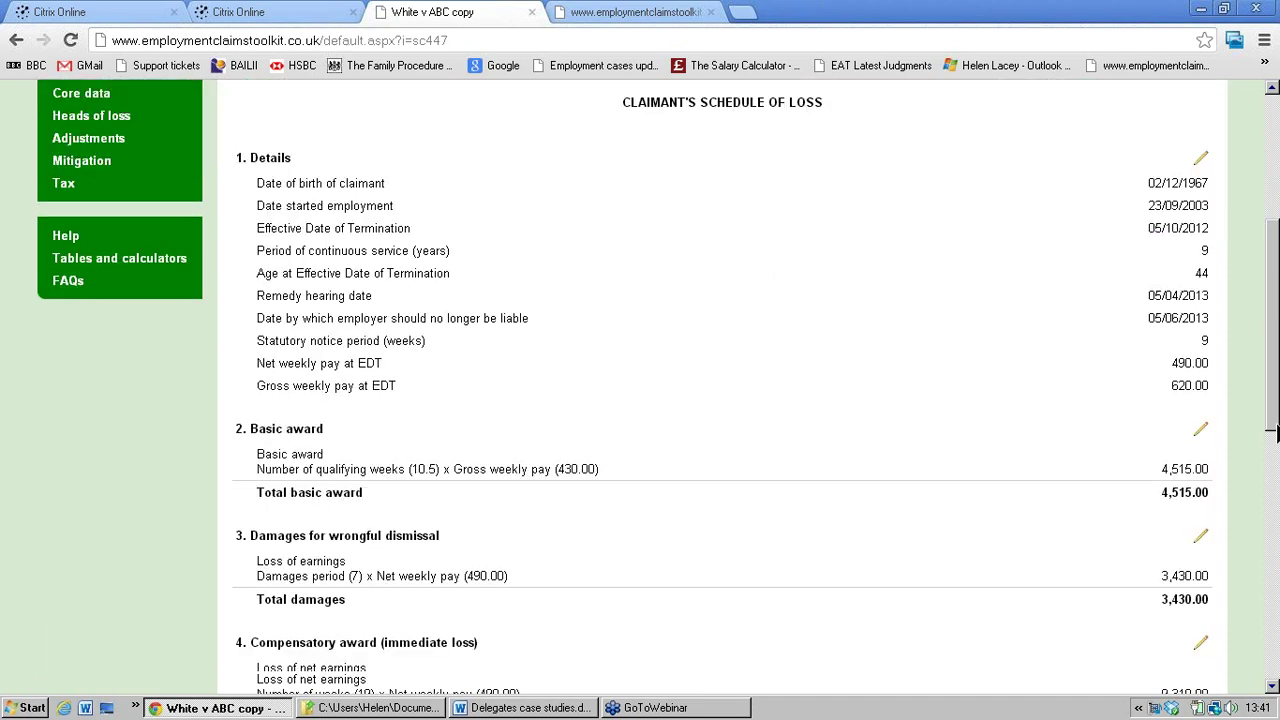
pyautogui.scroll(-1, 360, 477)
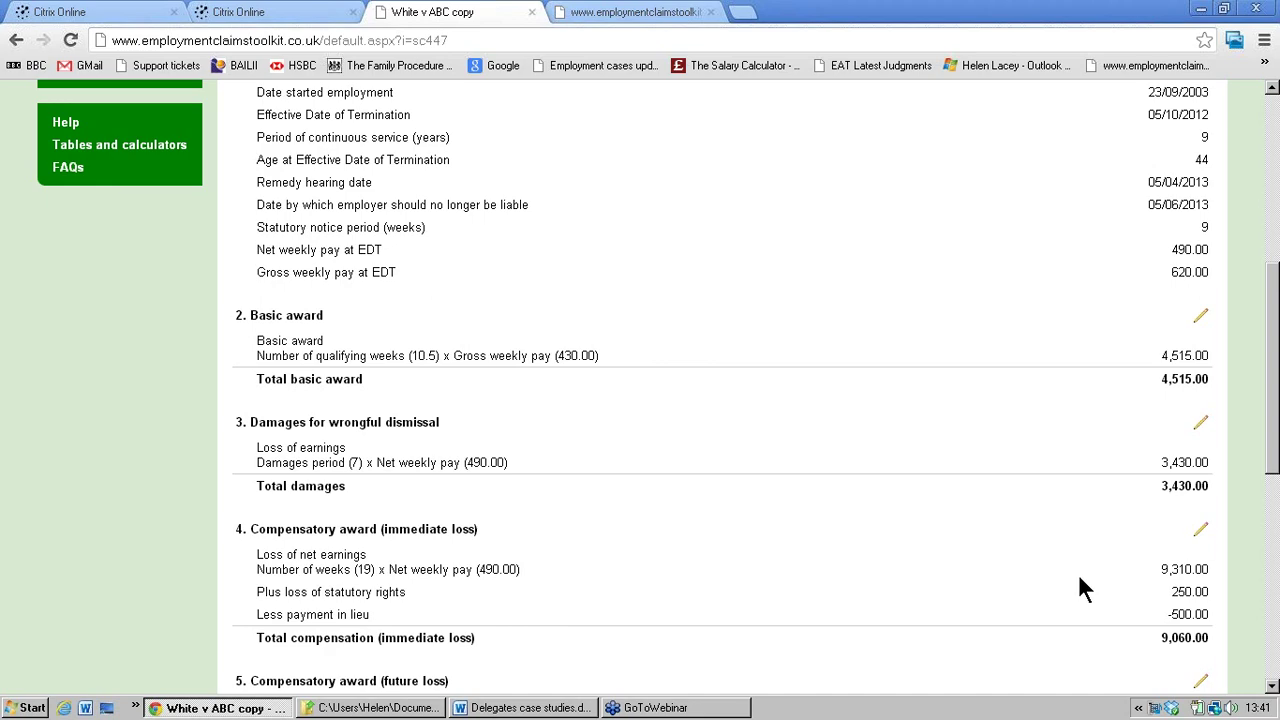
pyautogui.moveTo(1273, 462); pyautogui.dragTo(1276, 282)
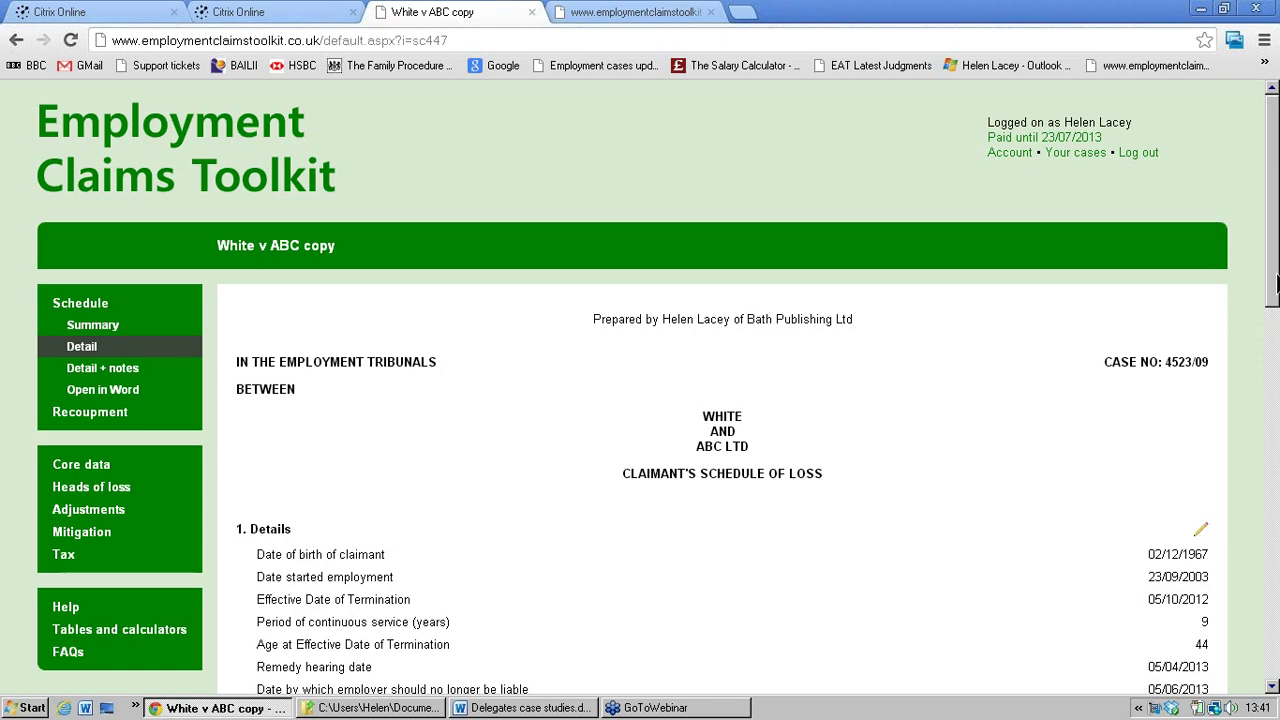
pyautogui.moveTo(1276, 282); pyautogui.dragTo(1268, 466)
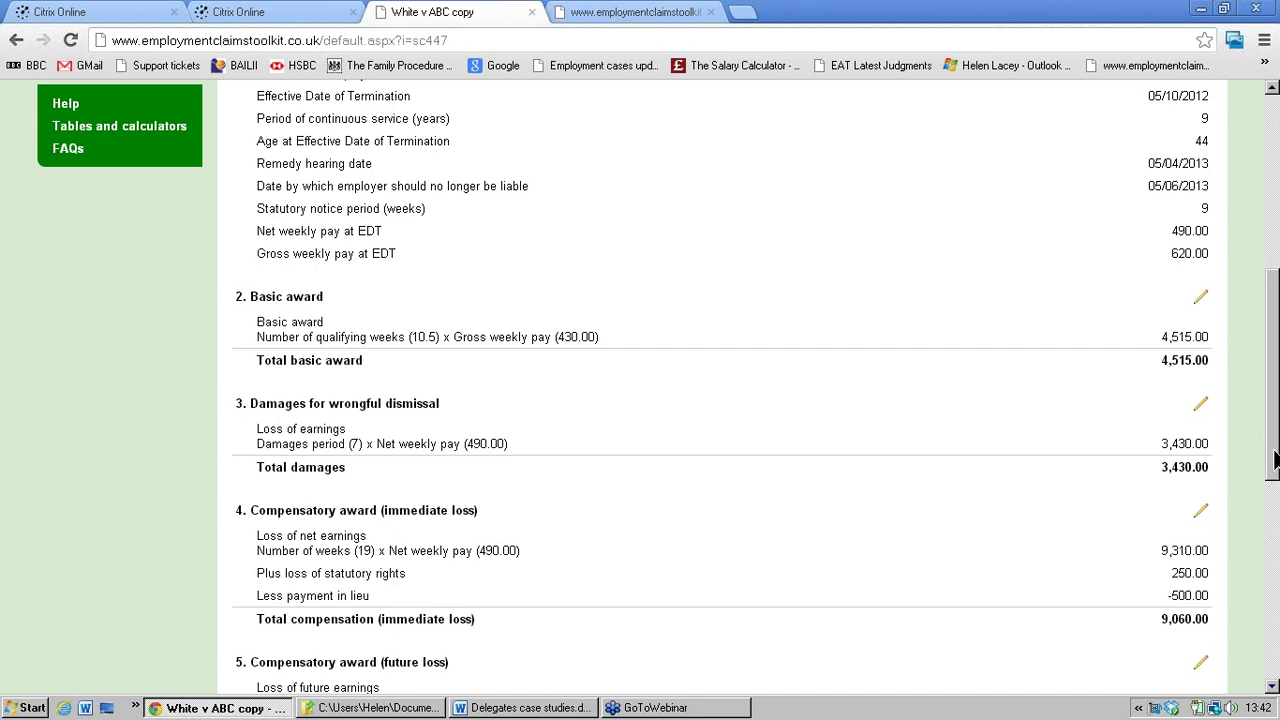
pyautogui.scroll(5, 1275, 458)
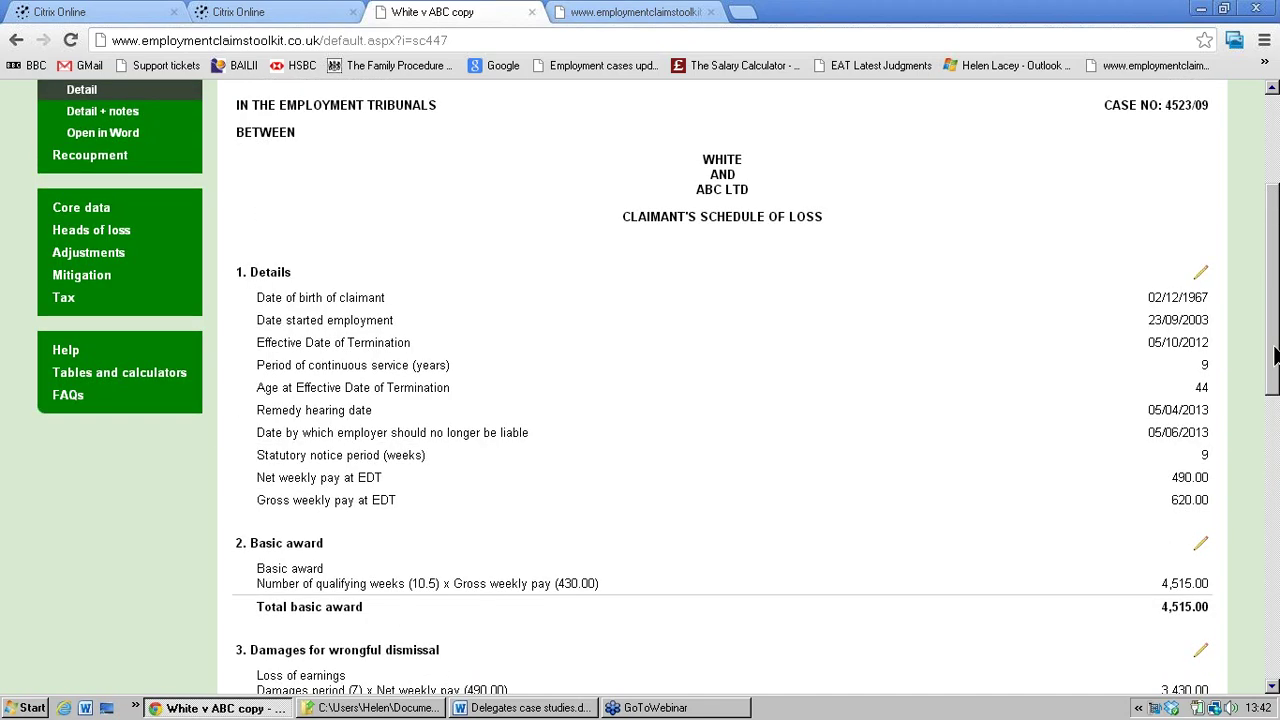
# - Add mitigation earnings to White v ABC copy for employer Expected, from 05/12/2012 to 05/02/2013, with earnings of 800
pyautogui.click(83, 466)
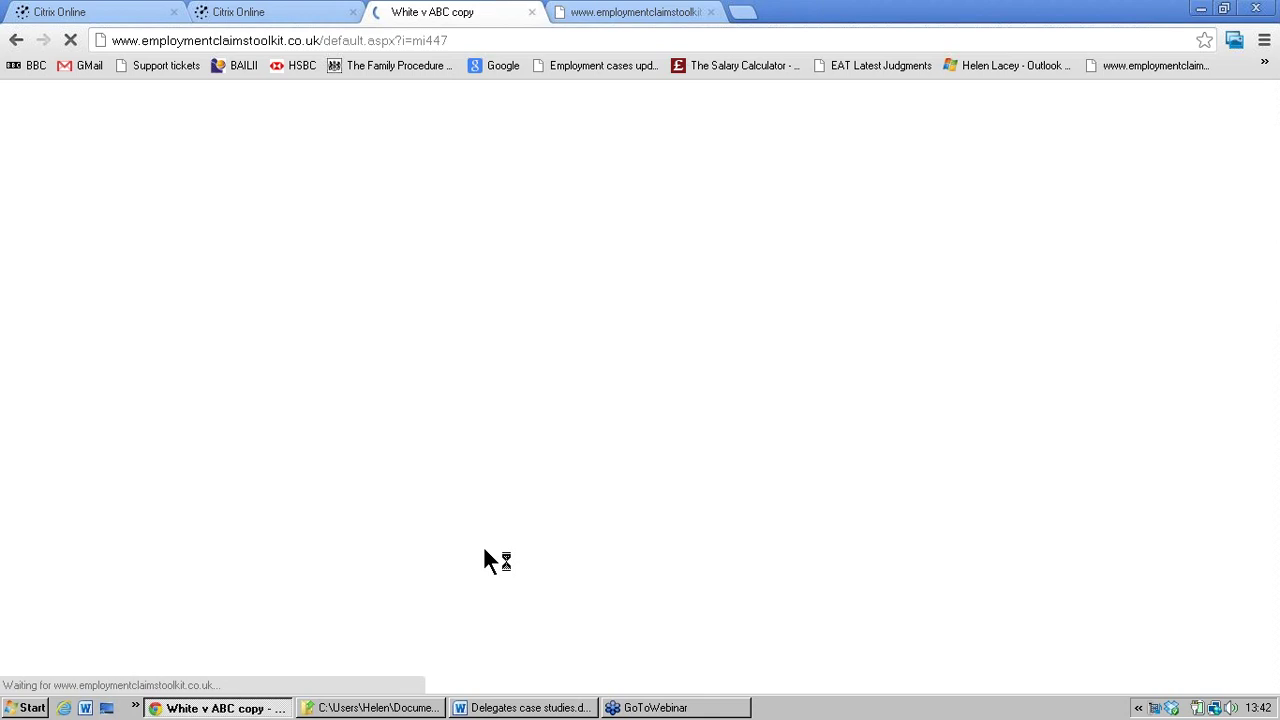
pyautogui.write('Expected')
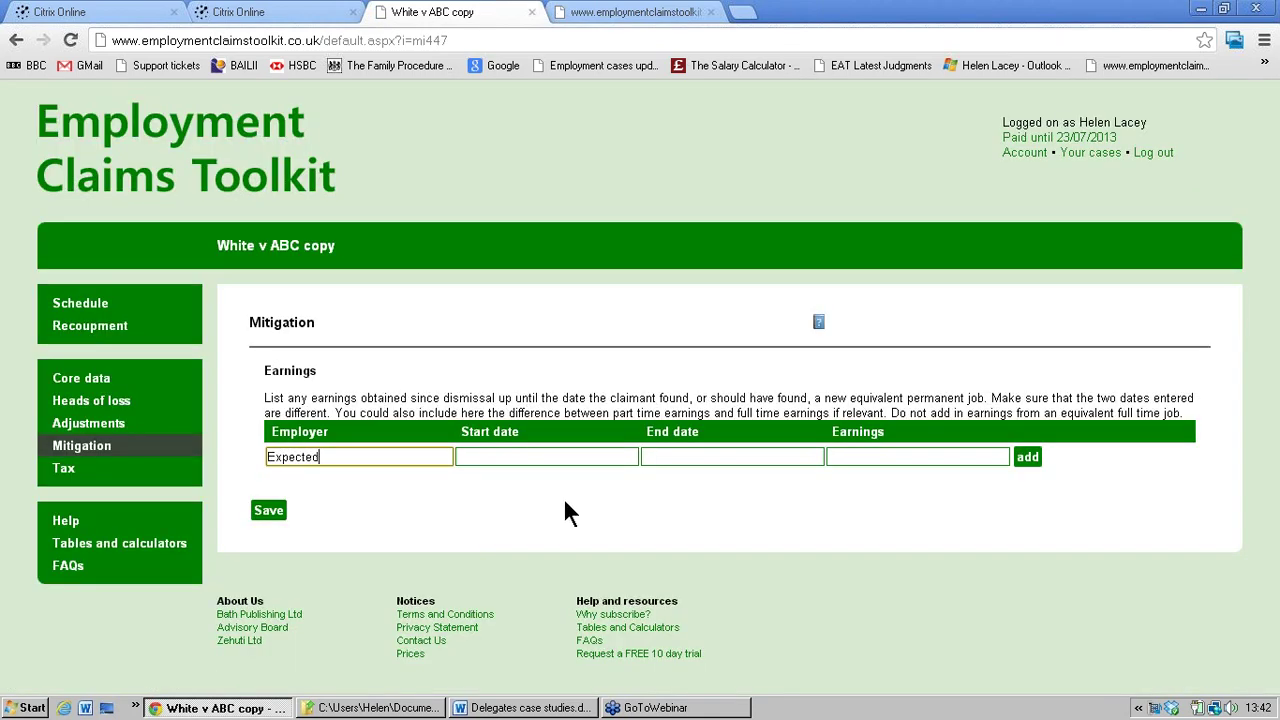
pyautogui.click(535, 457)
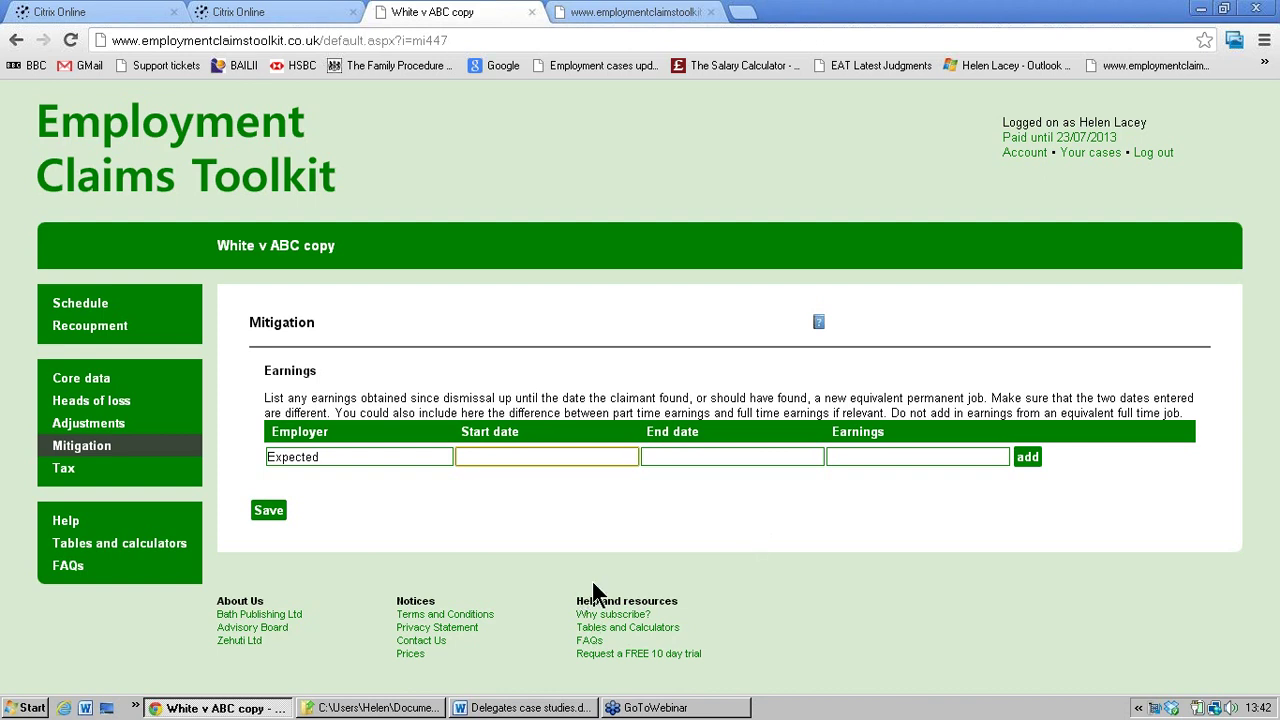
pyautogui.write('05/12/2012')
pyautogui.click(737, 461)
pyautogui.write('0')
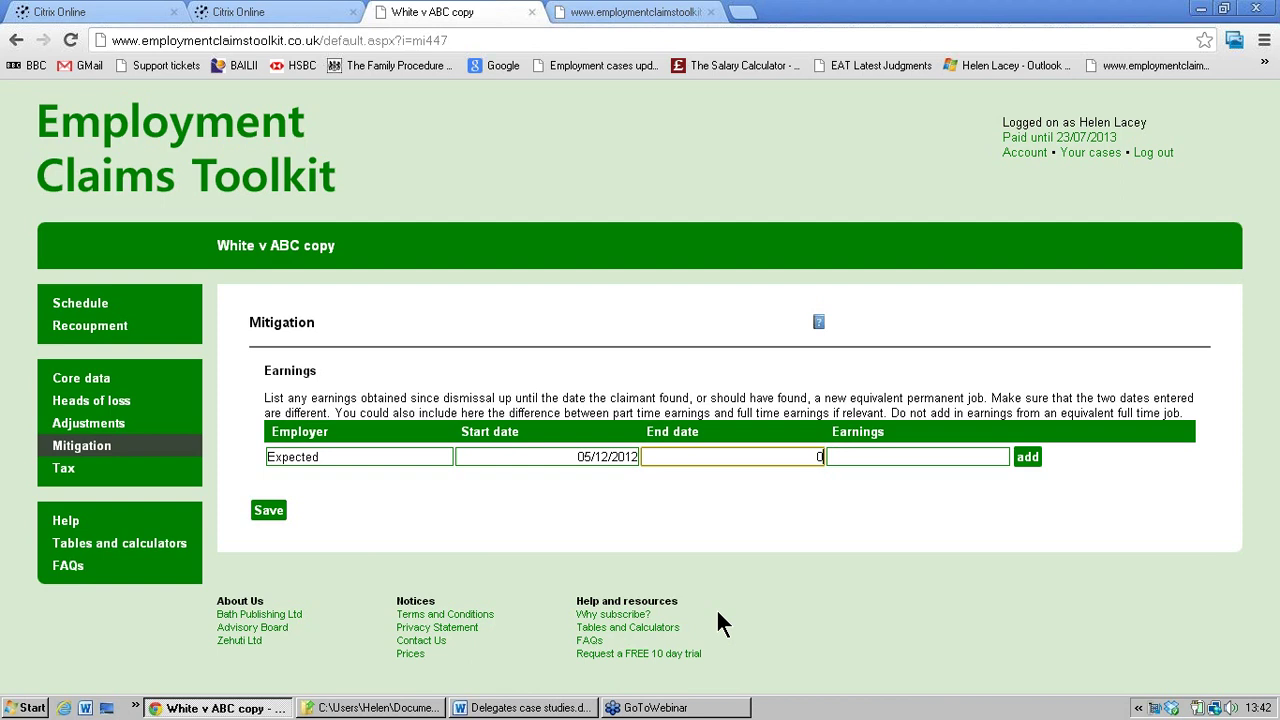
pyautogui.write('5/02/2013')
pyautogui.click(942, 462)
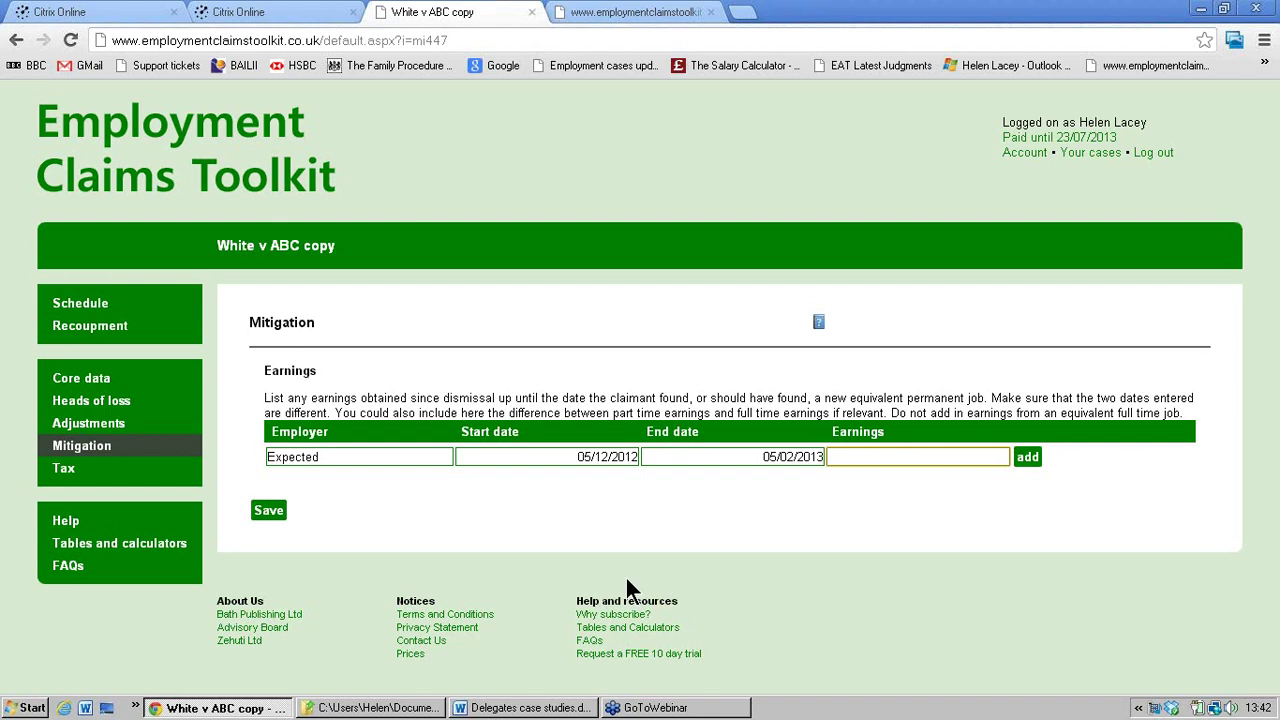
pyautogui.write('800')
pyautogui.click(1022, 461)
# - Enter a second mitigation row named Other earnings, from 06/02/2013 to 05/04/2013, with earnings of 1600, and save the mitigation data
pyautogui.click(434, 484)
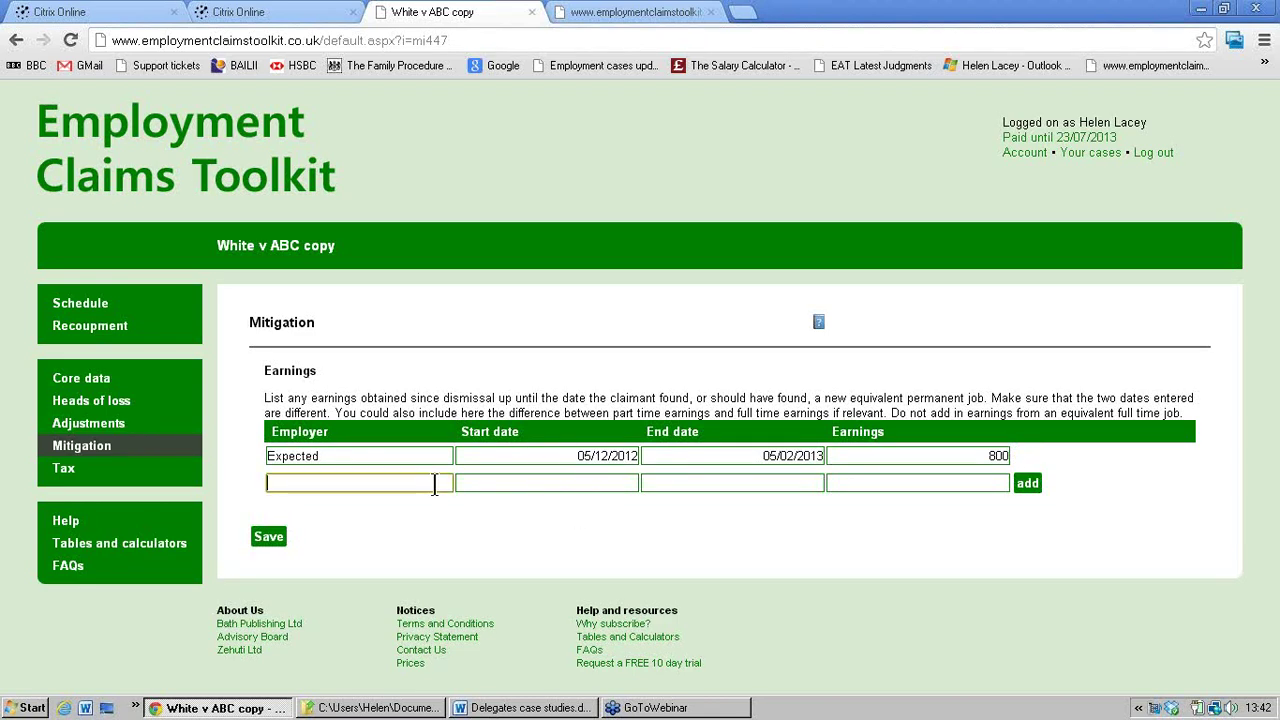
pyautogui.write('Other earnings')
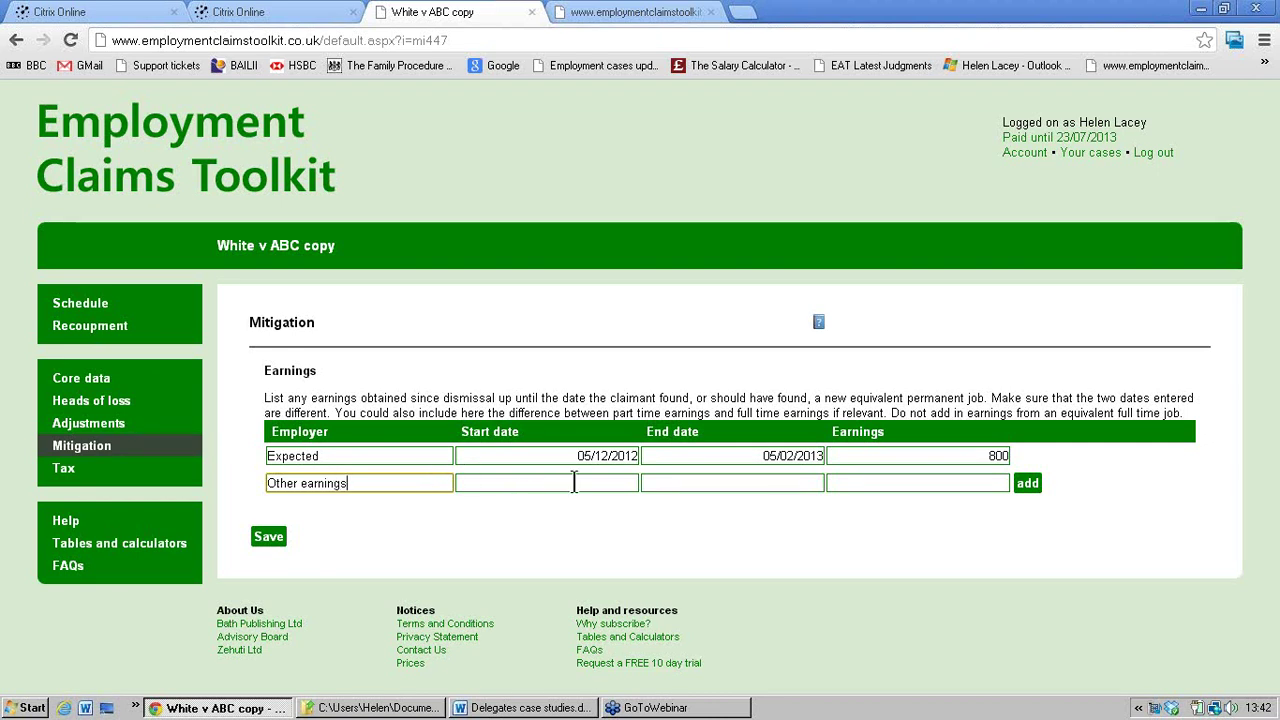
pyautogui.press('Tab')
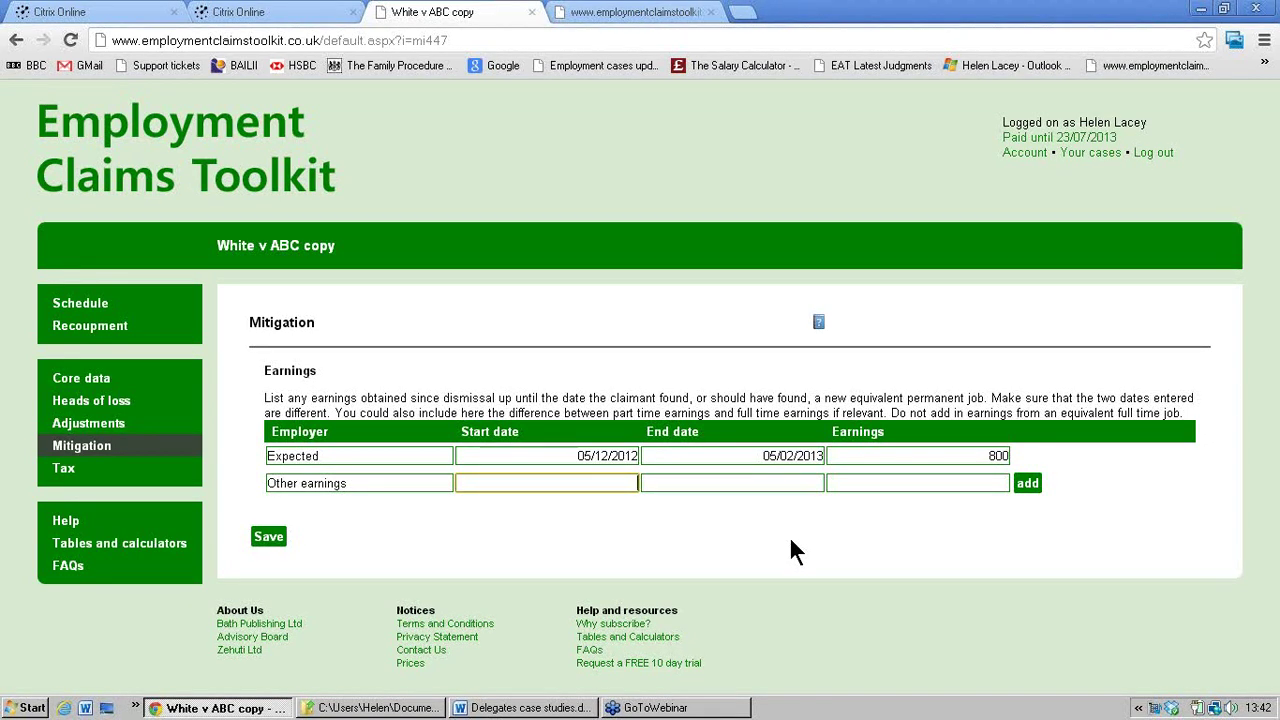
pyautogui.write('06/02/2013')
pyautogui.click(783, 480)
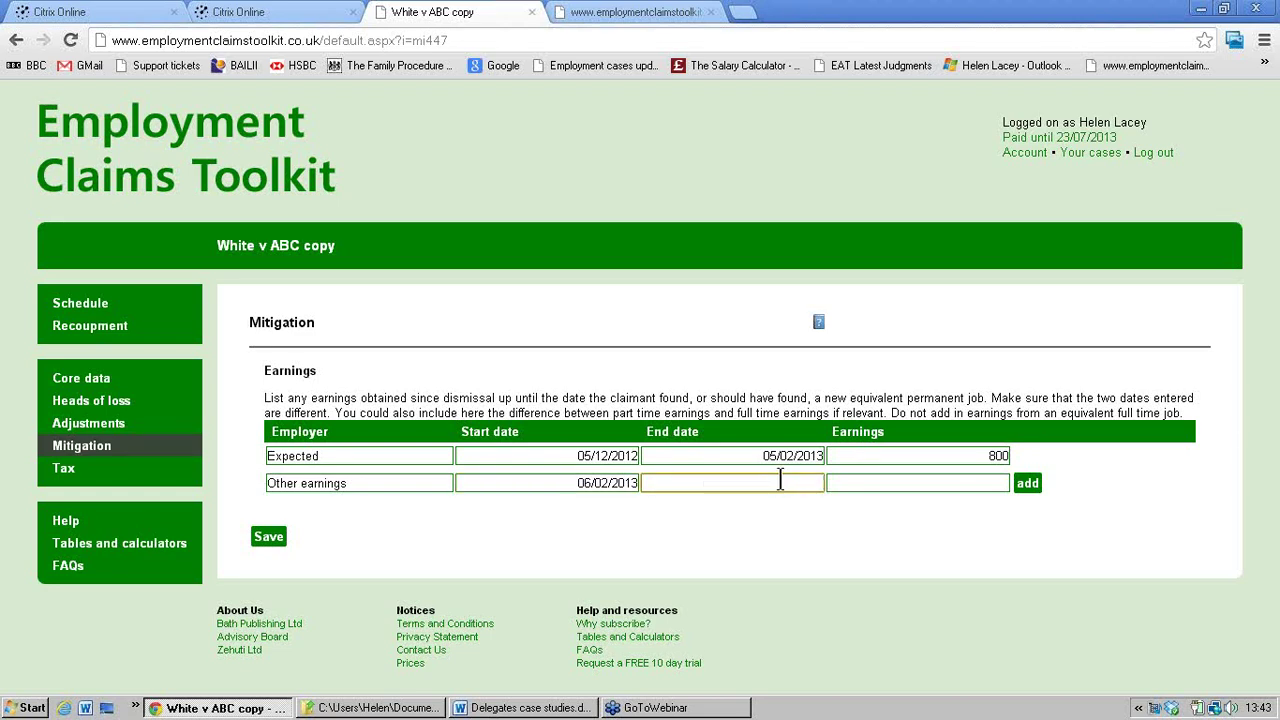
pyautogui.write('05/04/2013')
pyautogui.click(893, 483)
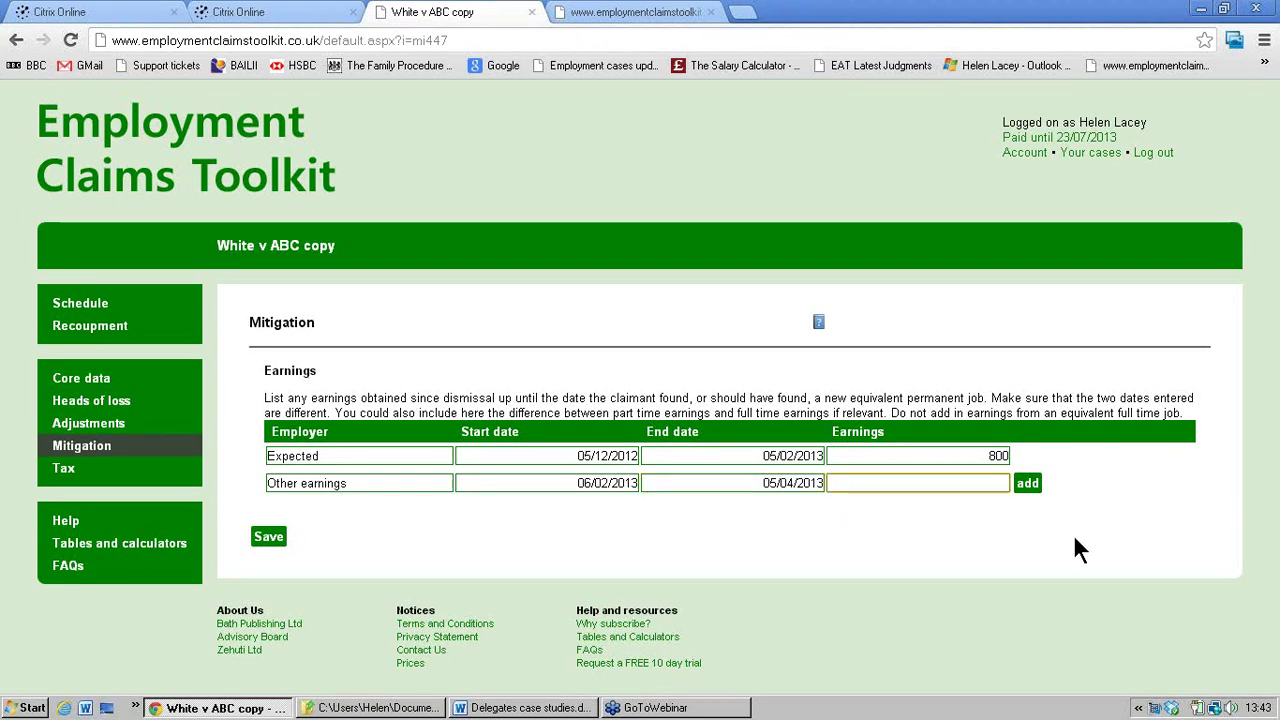
pyautogui.write('1600')
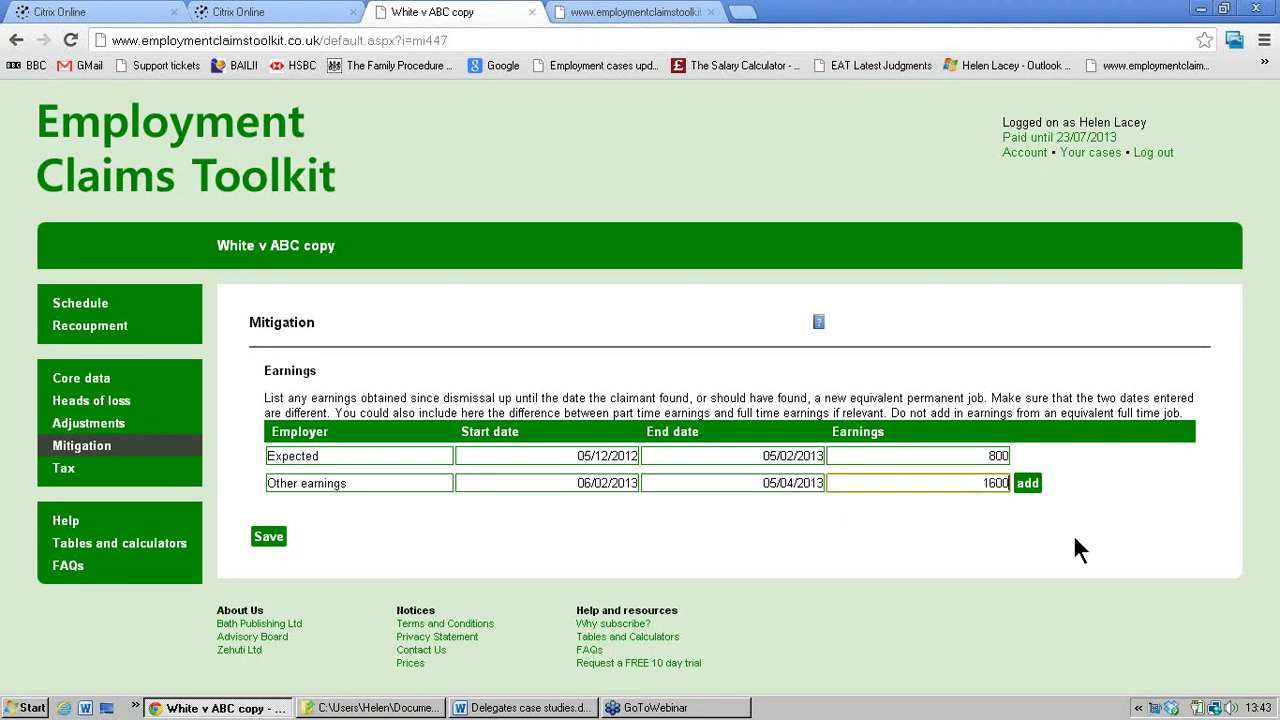
pyautogui.click(1029, 484)
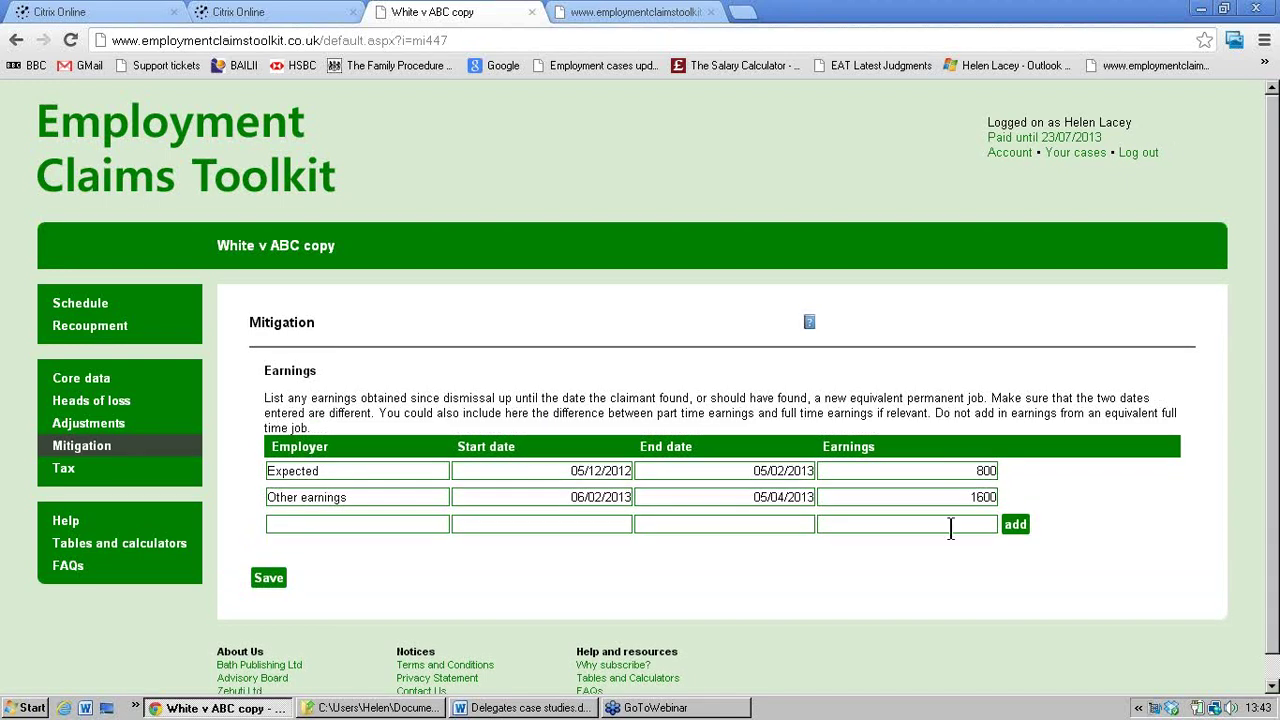
pyautogui.click(265, 578)
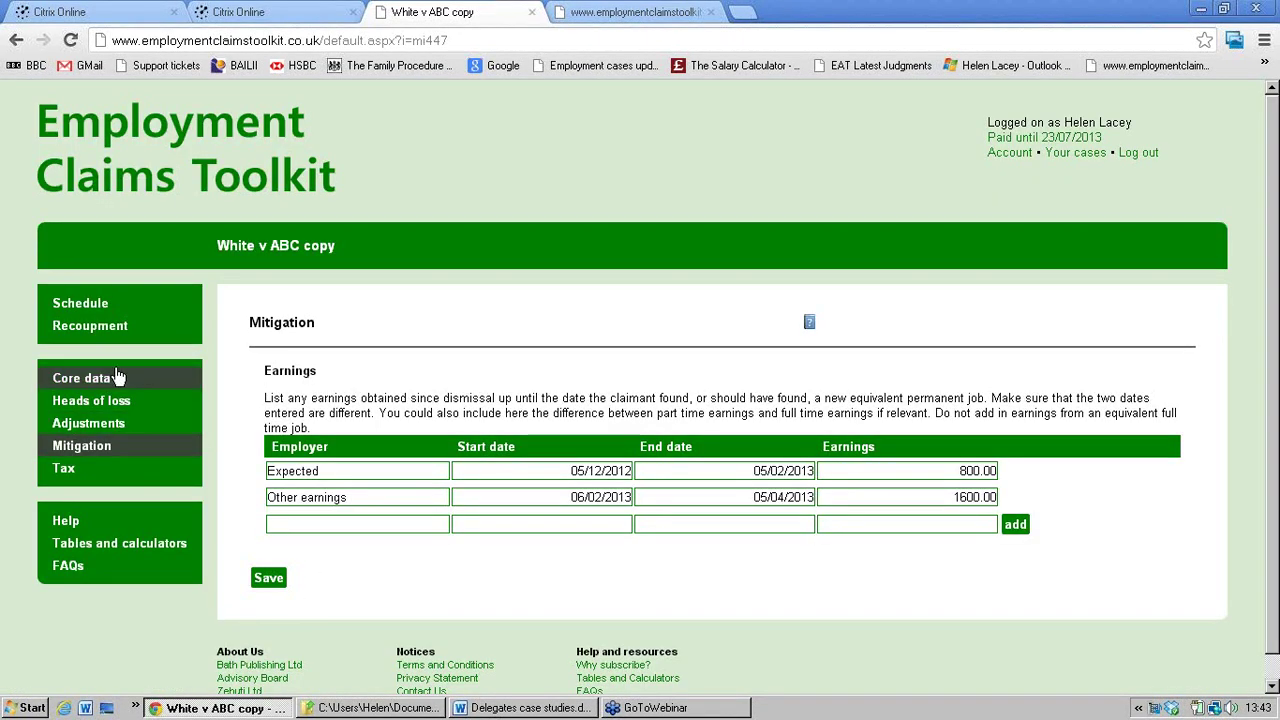
# - Check the mitigation deductions and the immediate and future loss awards in the copied case's detailed schedule
pyautogui.click(88, 310)
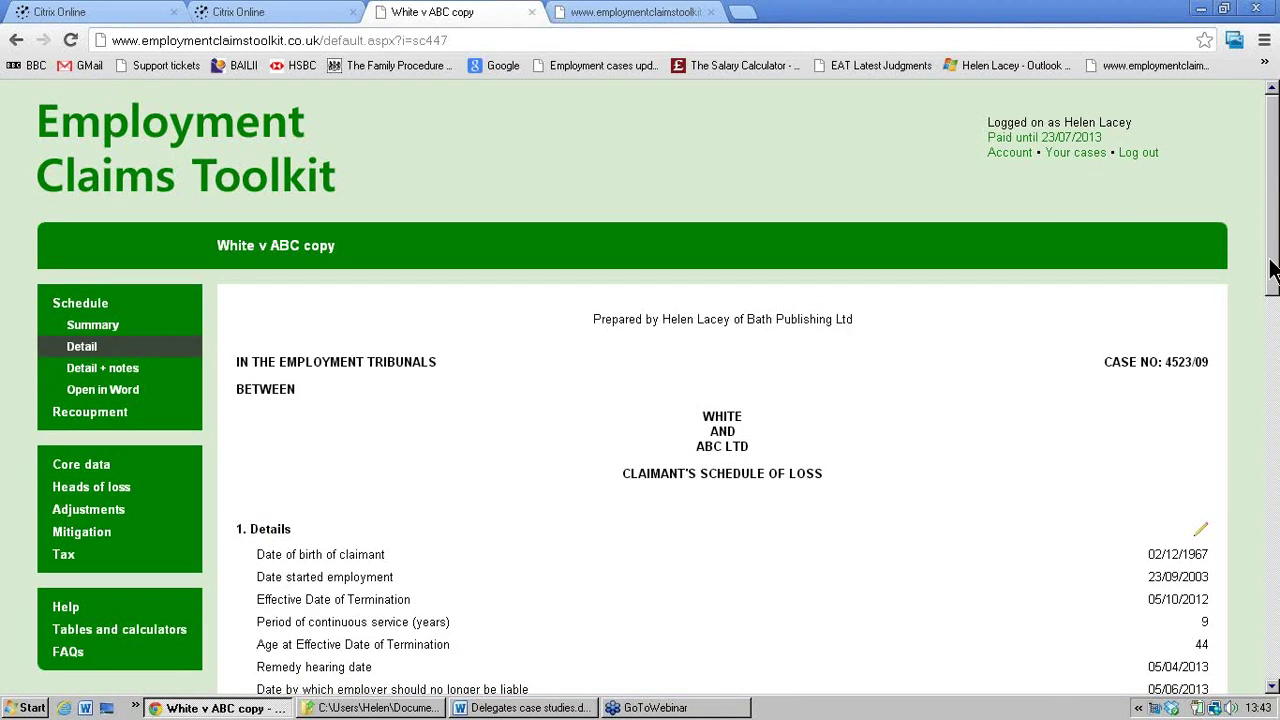
pyautogui.moveTo(1270, 261); pyautogui.dragTo(1258, 493)
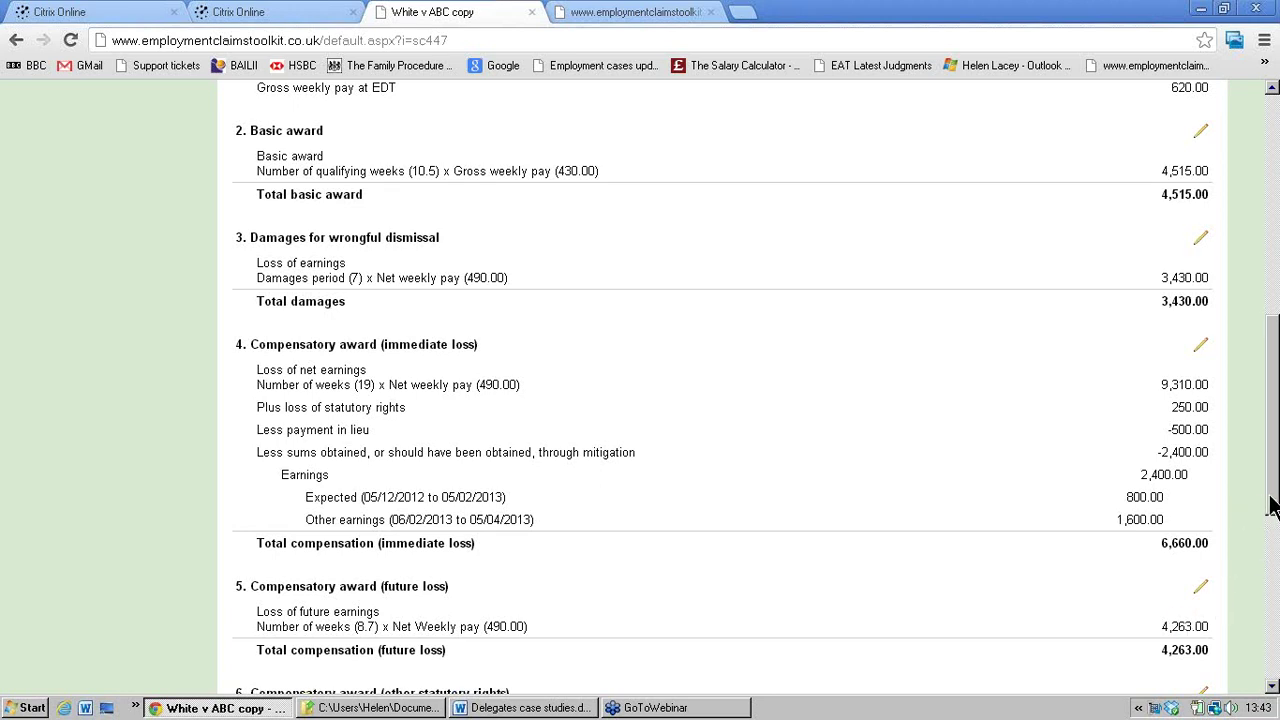
pyautogui.moveTo(1273, 503); pyautogui.dragTo(1273, 566)
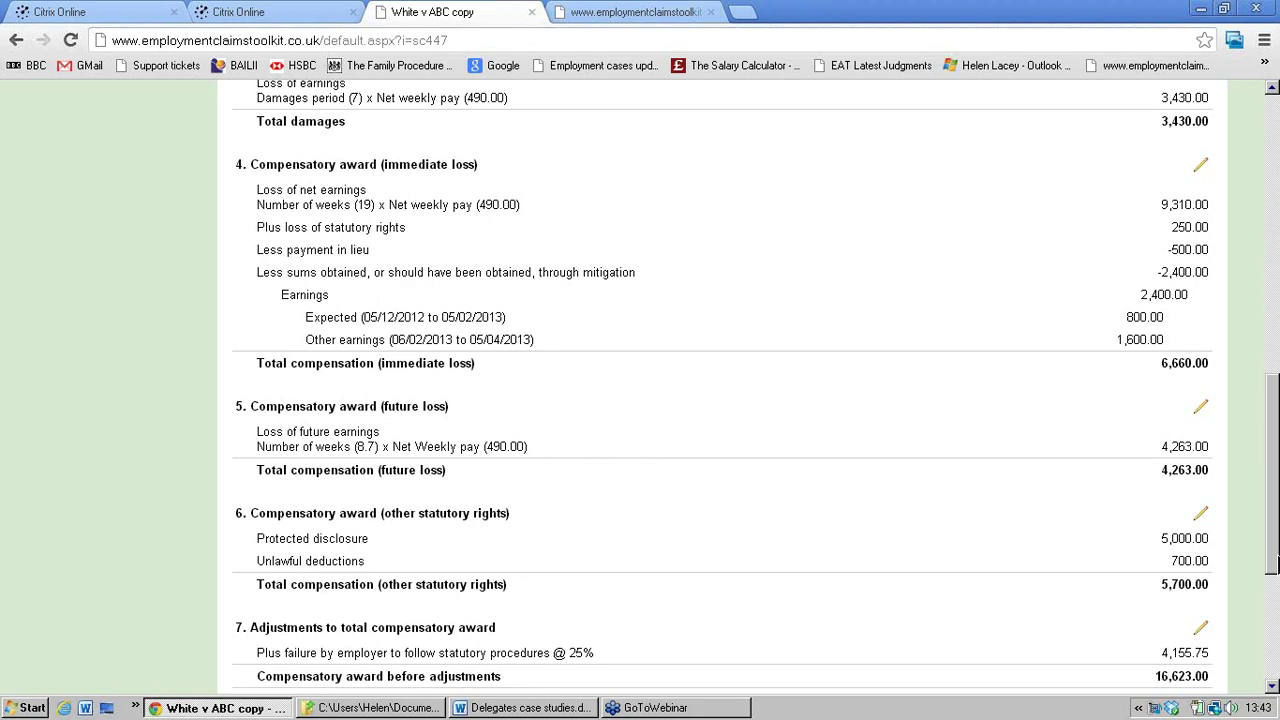
pyautogui.moveTo(1275, 560); pyautogui.dragTo(1275, 270)
# - Set the date by which the employer should no longer be liable to 05/04/2013 and save the core data
pyautogui.click(81, 436)
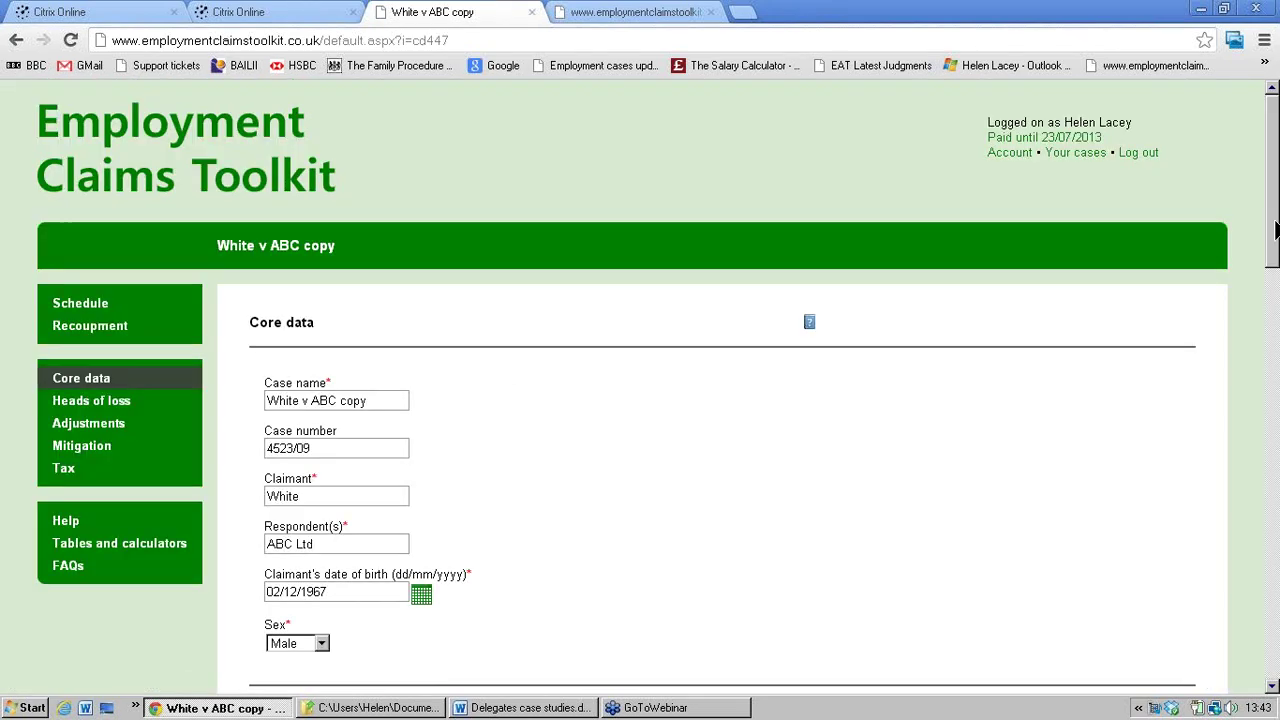
pyautogui.moveTo(1275, 230); pyautogui.dragTo(1275, 398)
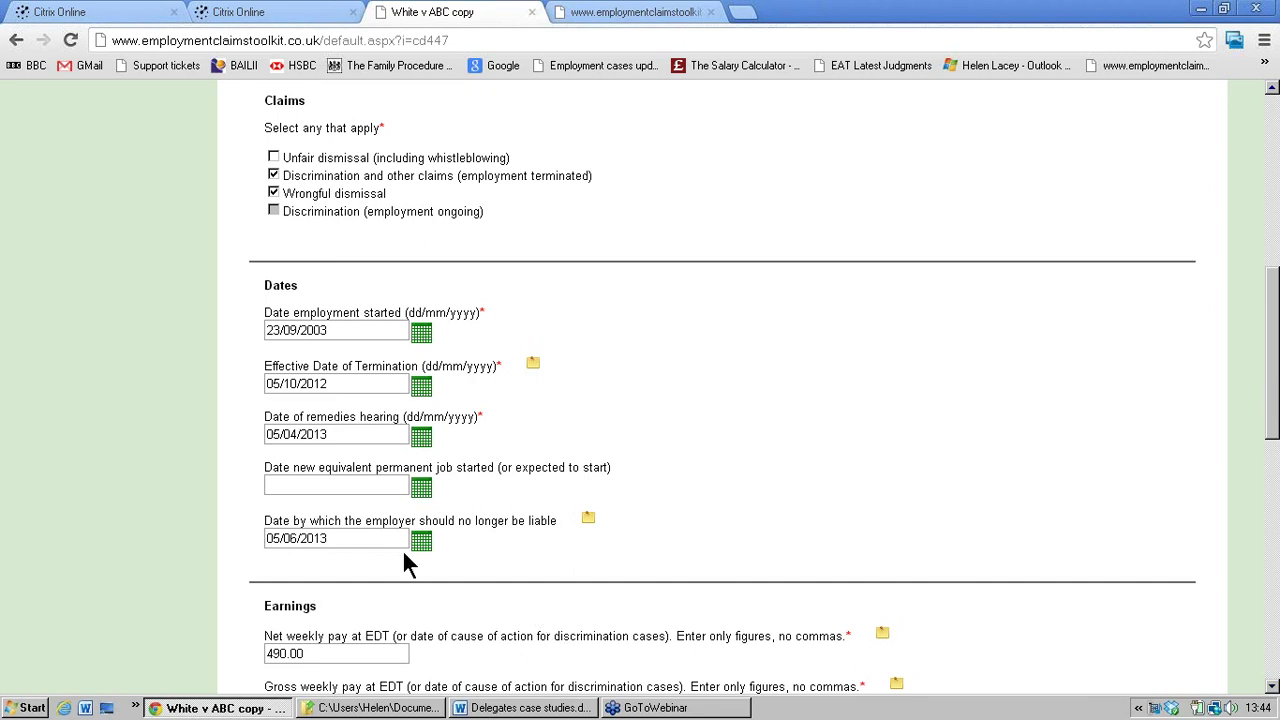
pyautogui.click(329, 540)
pyautogui.tripleClick(329, 540)
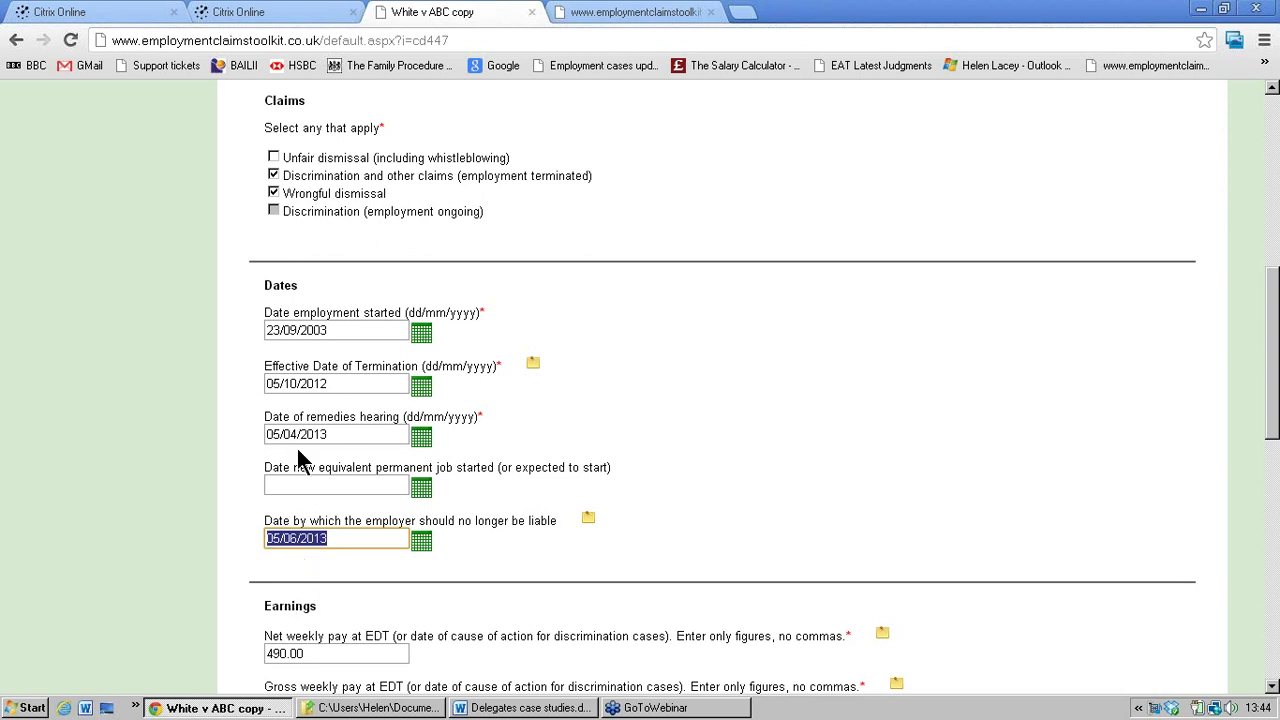
pyautogui.write('05/04')
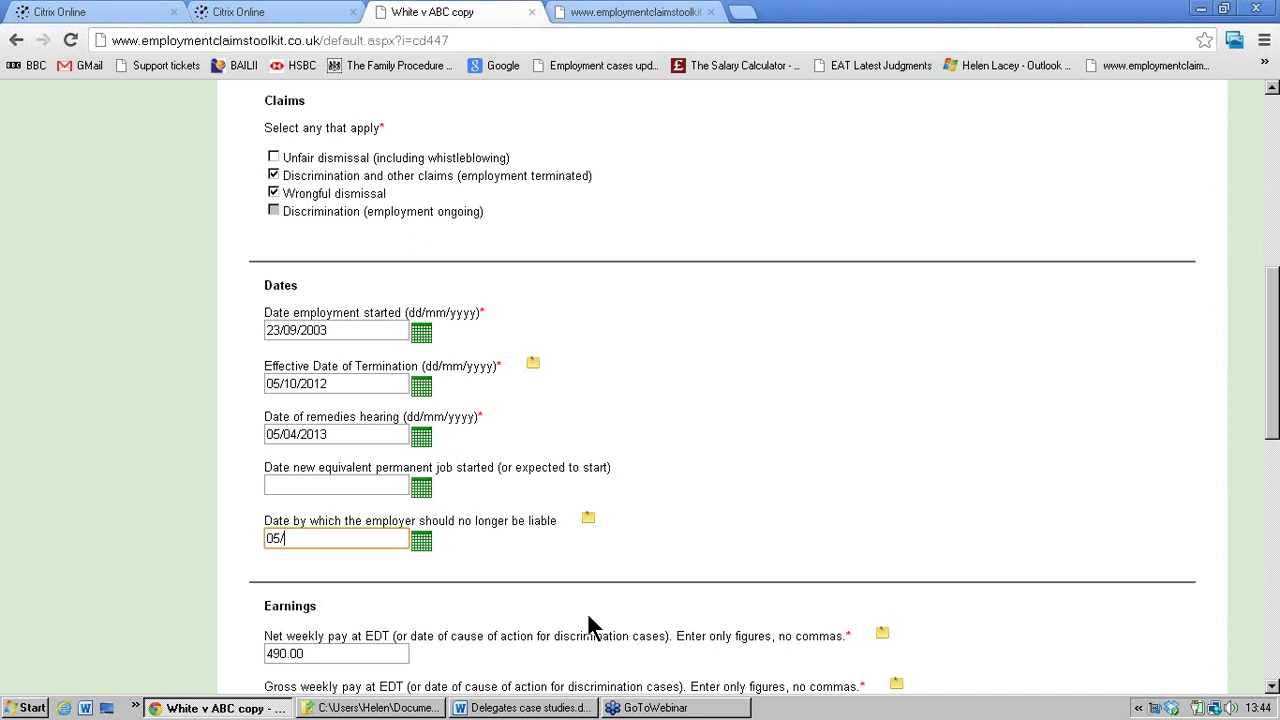
pyautogui.write('/2013')
pyautogui.moveTo(1273, 430); pyautogui.dragTo(1273, 670)
pyautogui.click(270, 550)
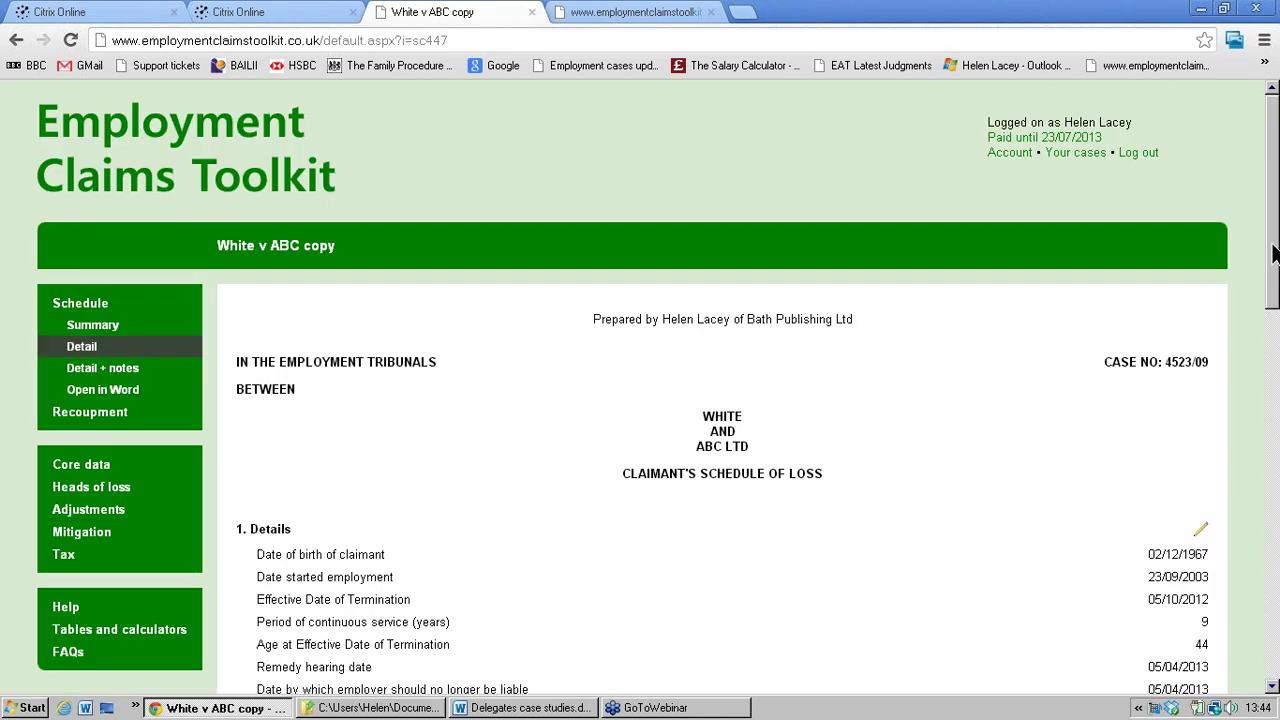
# - Review the compensatory awards and adjustments in the detailed schedule following the change of liability date
pyautogui.moveTo(1275, 253); pyautogui.dragTo(1275, 513)
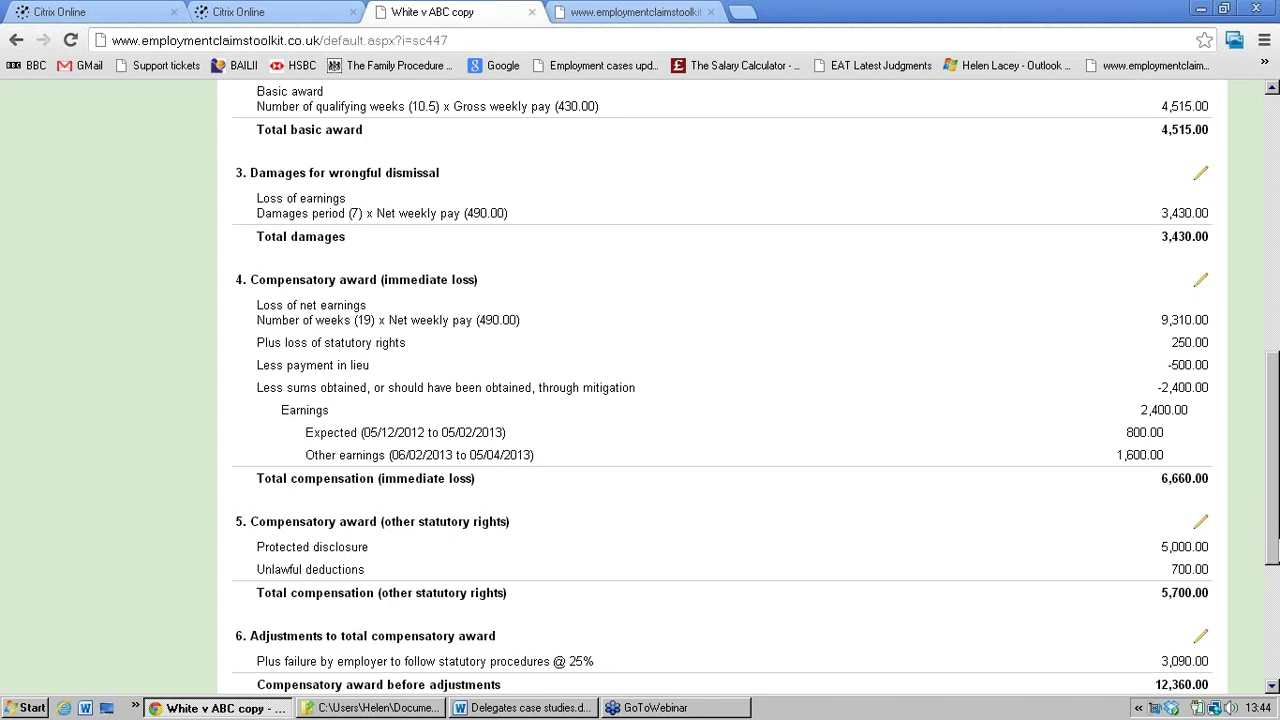
pyautogui.moveTo(1275, 494); pyautogui.dragTo(1275, 550)
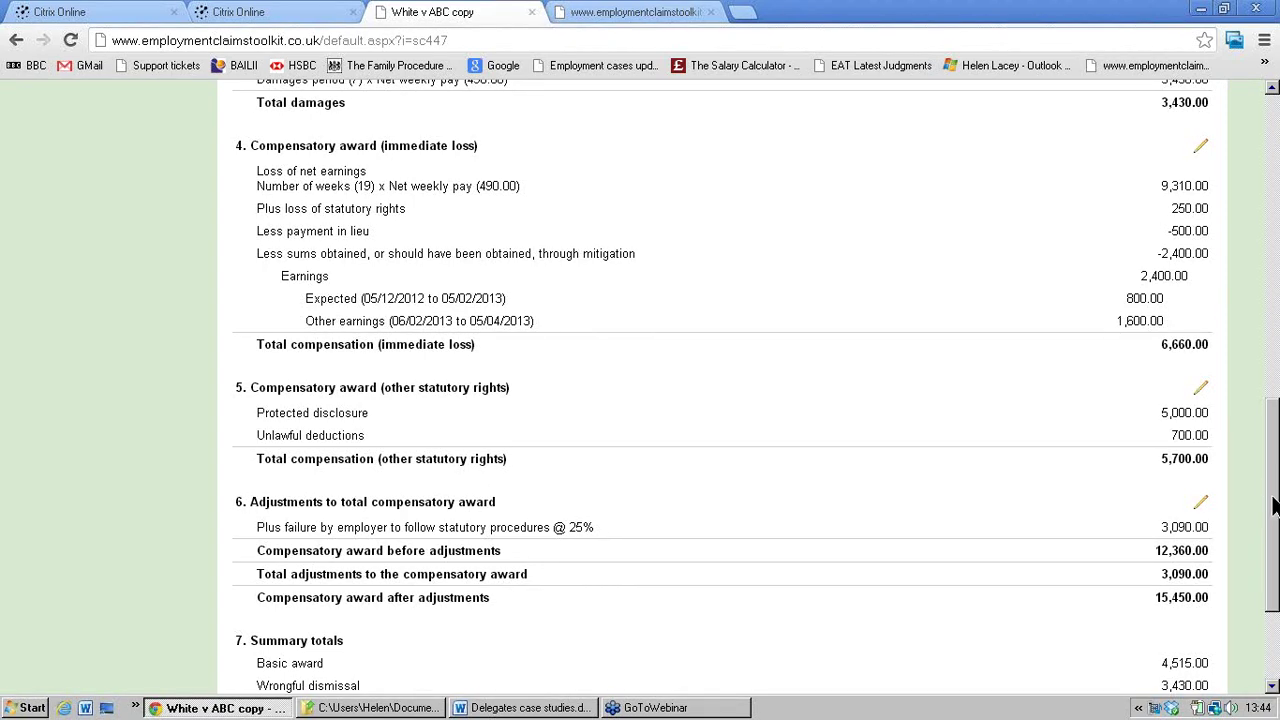
pyautogui.moveTo(1275, 505); pyautogui.dragTo(1275, 100)
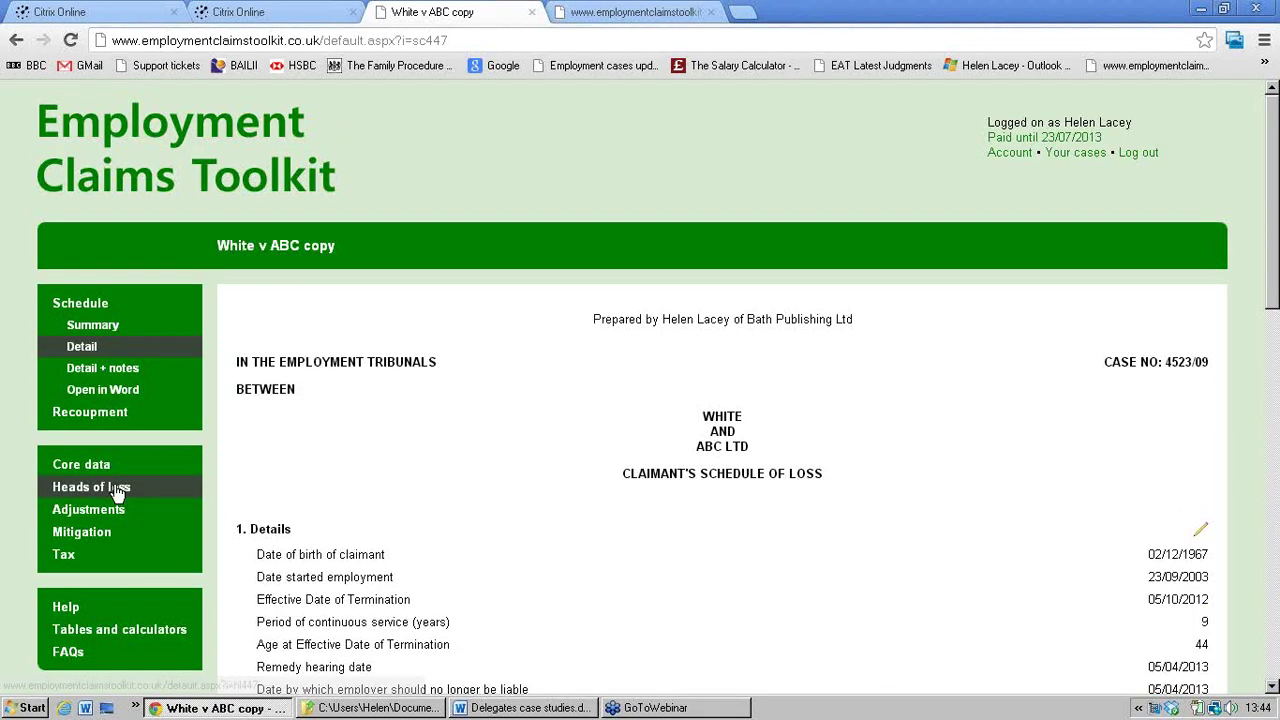
# - Remove the protected disclosure claim from the statutory rights heads of loss and save
pyautogui.click(113, 484)
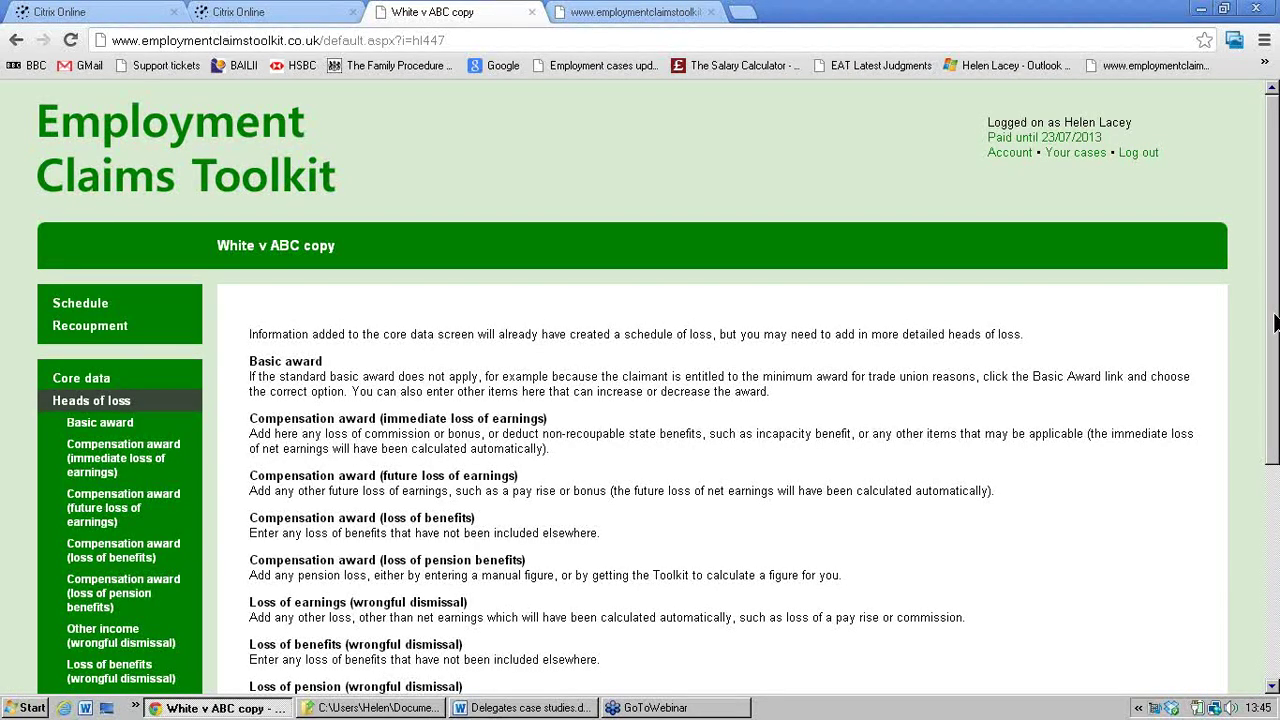
pyautogui.moveTo(1275, 320); pyautogui.dragTo(1275, 405)
pyautogui.click(107, 614)
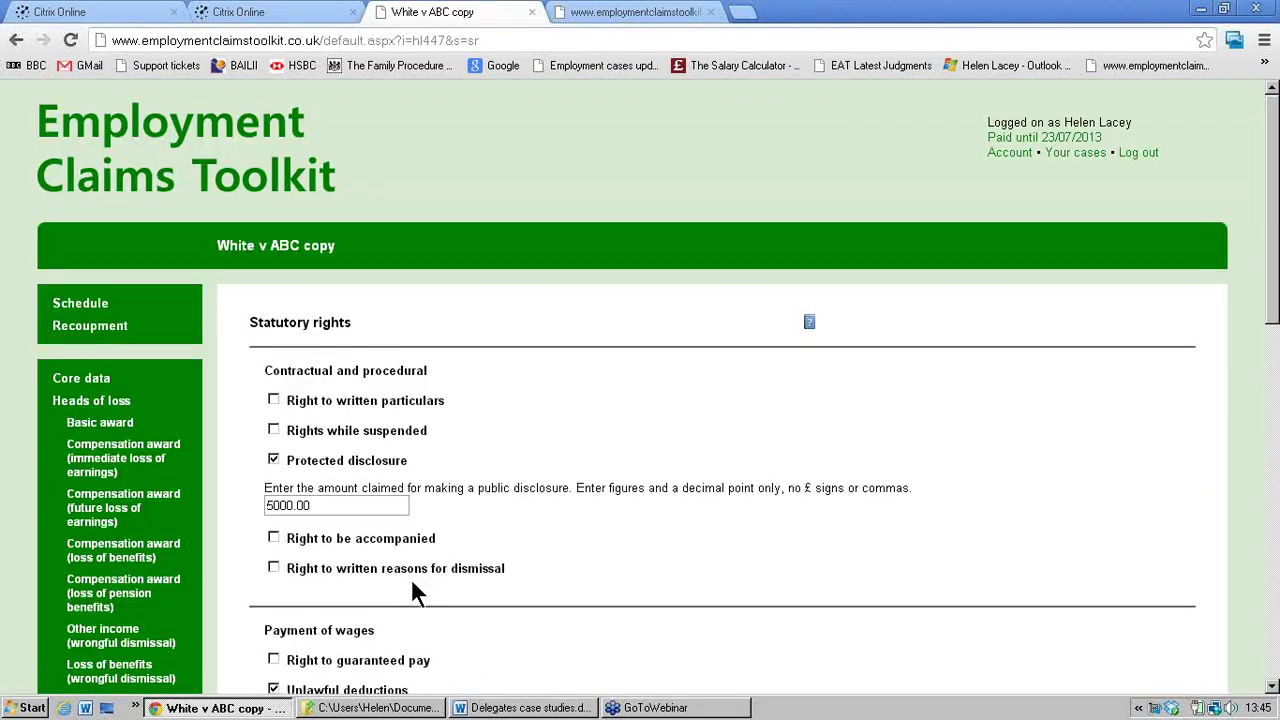
pyautogui.click(273, 459)
pyautogui.moveTo(1273, 310); pyautogui.dragTo(1271, 530)
pyautogui.click(266, 552)
# - Check the other statutory rights award, adjustments and summary totals in the detailed schedule
pyautogui.click(90, 314)
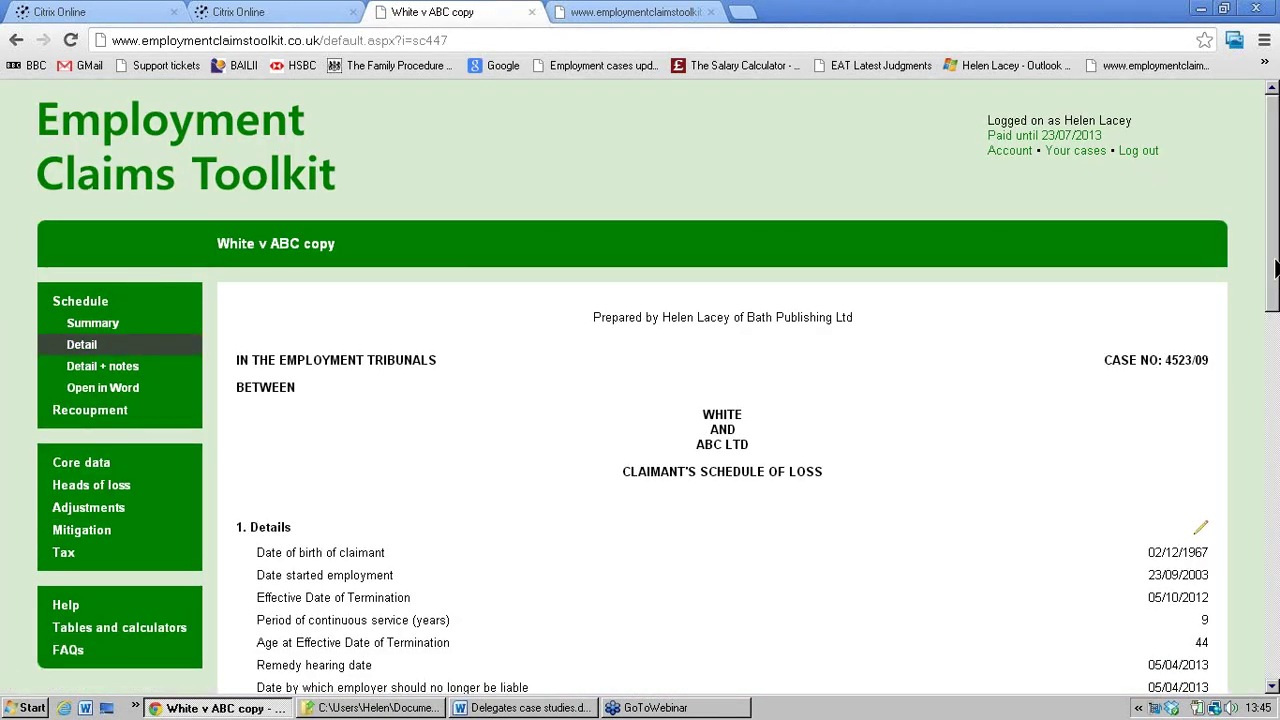
pyautogui.moveTo(1273, 258); pyautogui.dragTo(1273, 600)
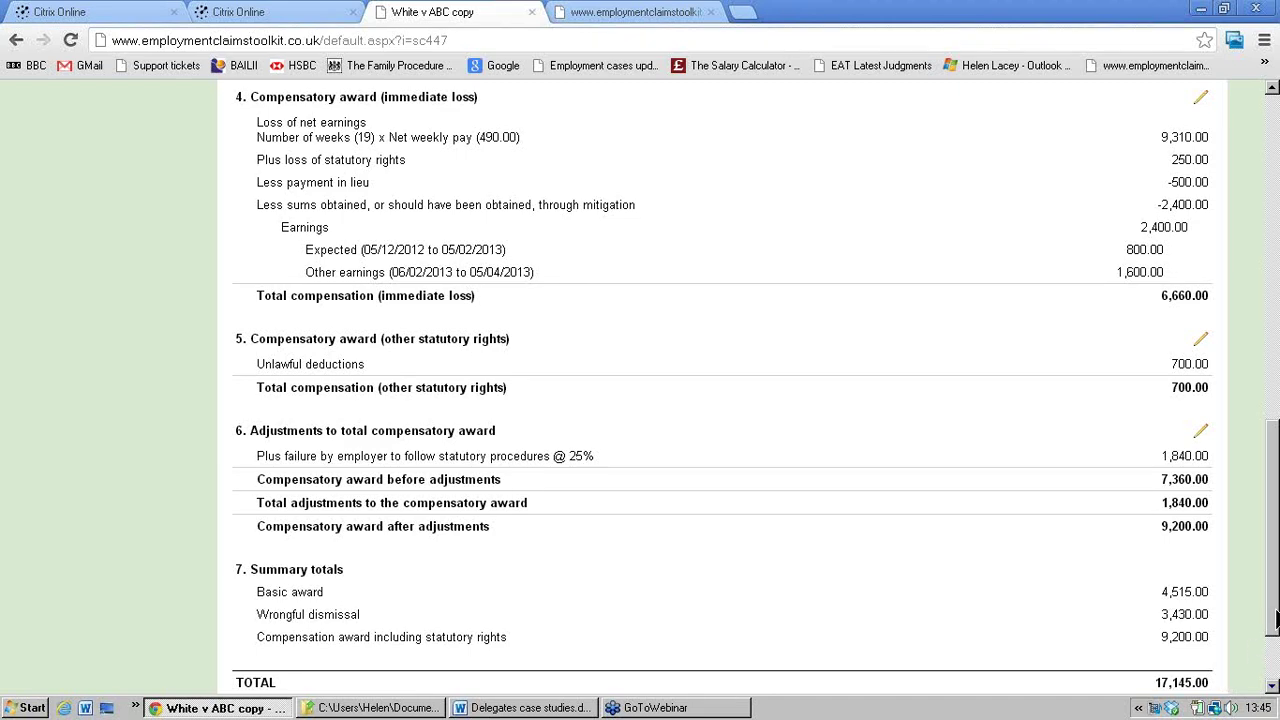
pyautogui.moveTo(1276, 620); pyautogui.dragTo(1276, 290)
# - Clear the unfair dismissal adjustment percentage for failure by the employer to follow statutory procedures
pyautogui.click(90, 482)
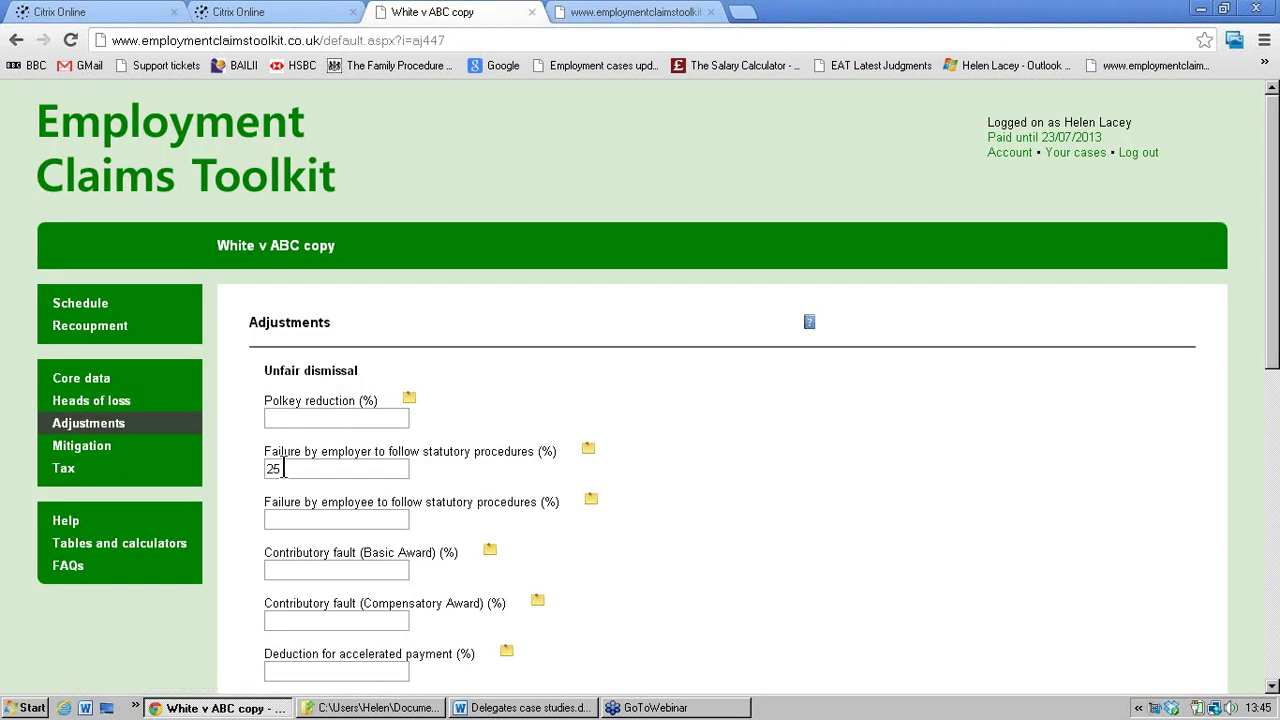
pyautogui.doubleClick(284, 468)
pyautogui.press('BackSpace')
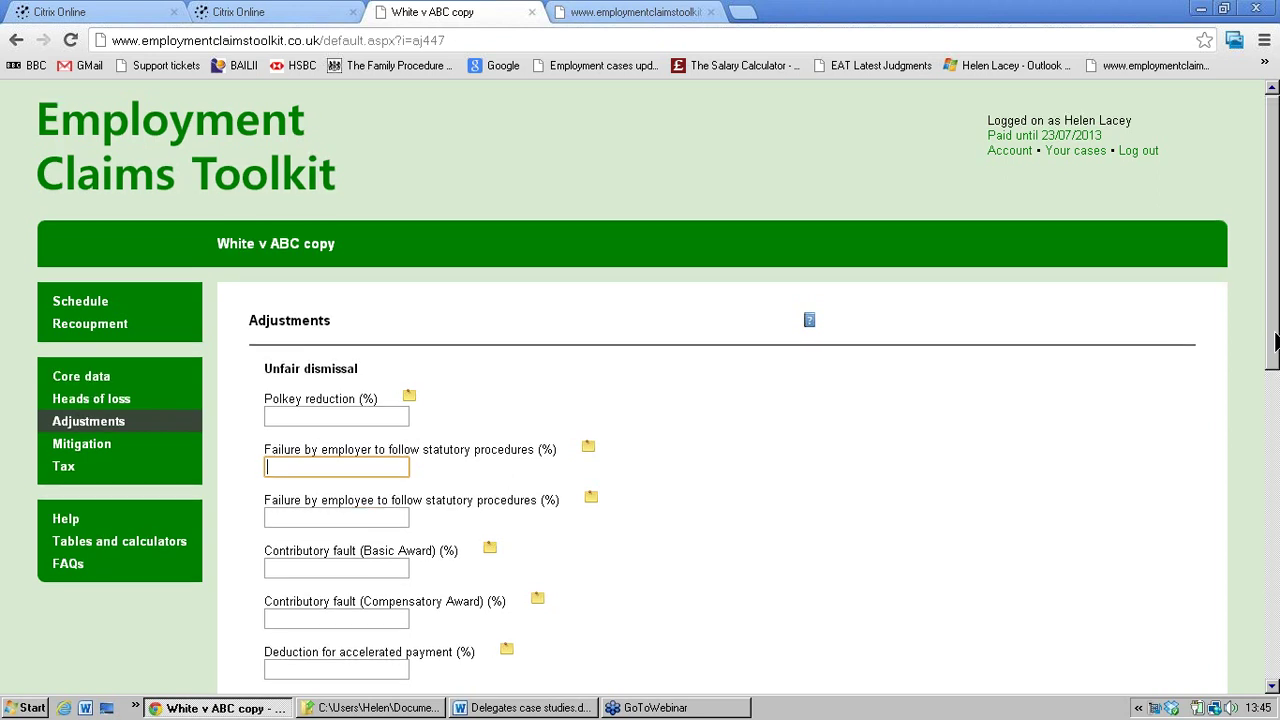
# - Set contributory fault to 50% for both the basic award and the compensatory award, and save the adjustments
pyautogui.scroll(-1, 380, 480)
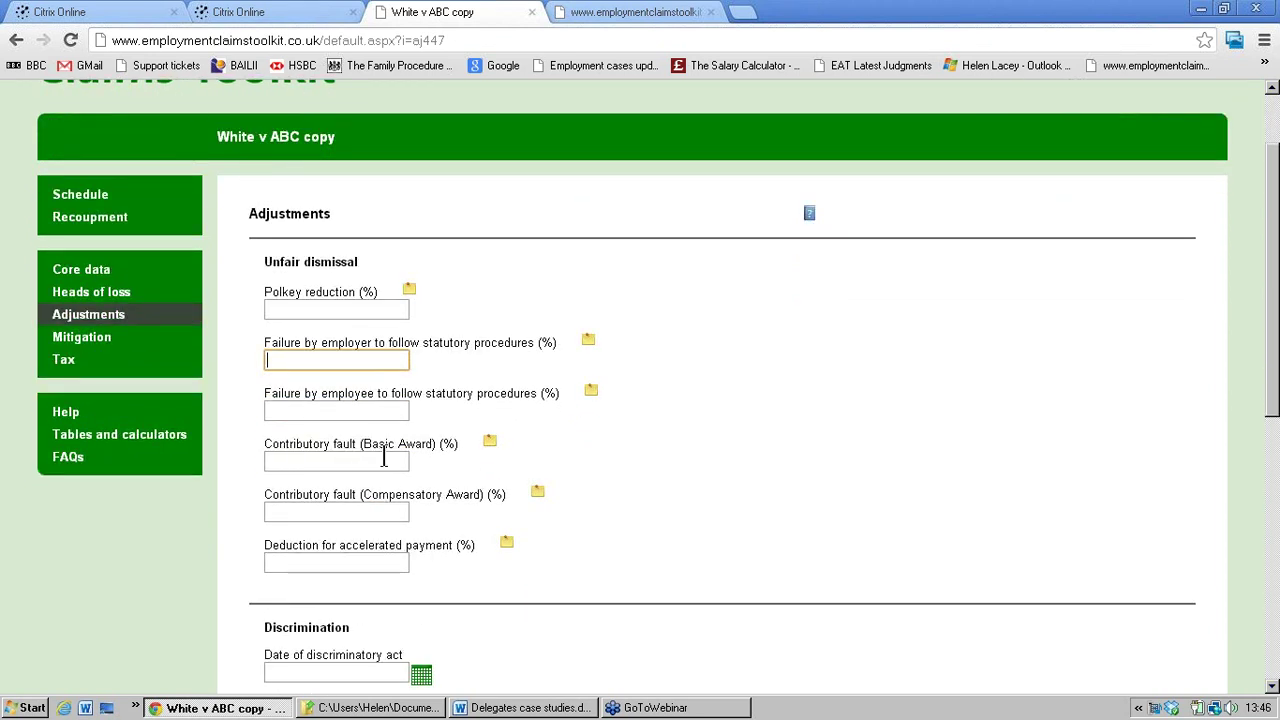
pyautogui.click(359, 460)
pyautogui.write('50')
pyautogui.click(343, 506)
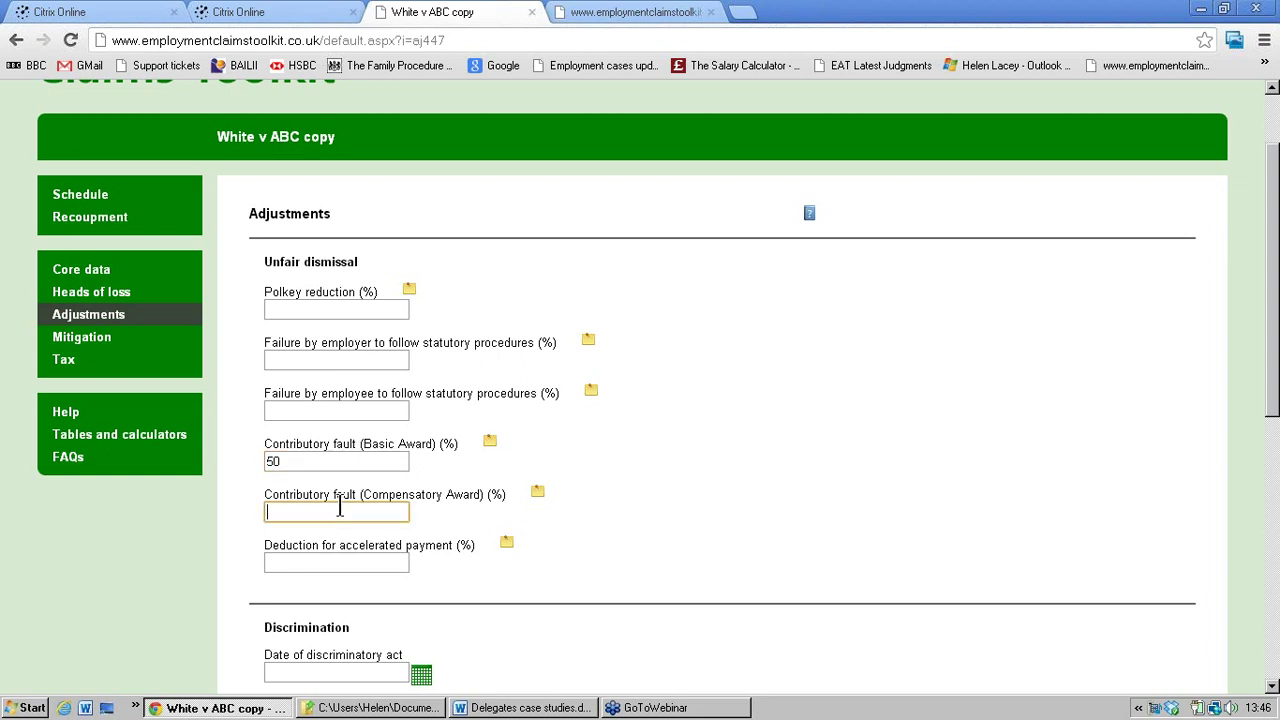
pyautogui.write('50')
pyautogui.moveTo(1274, 396); pyautogui.dragTo(1274, 430)
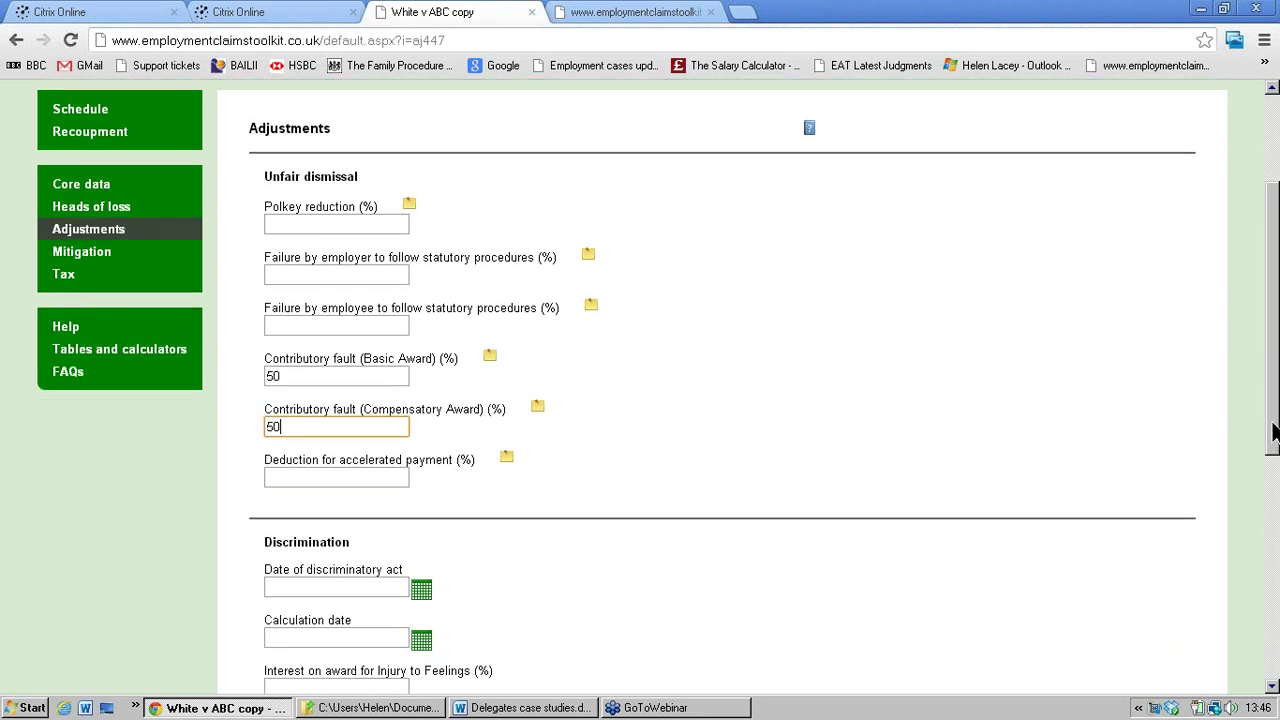
pyautogui.scroll(-5, 275, 500)
pyautogui.click(270, 550)
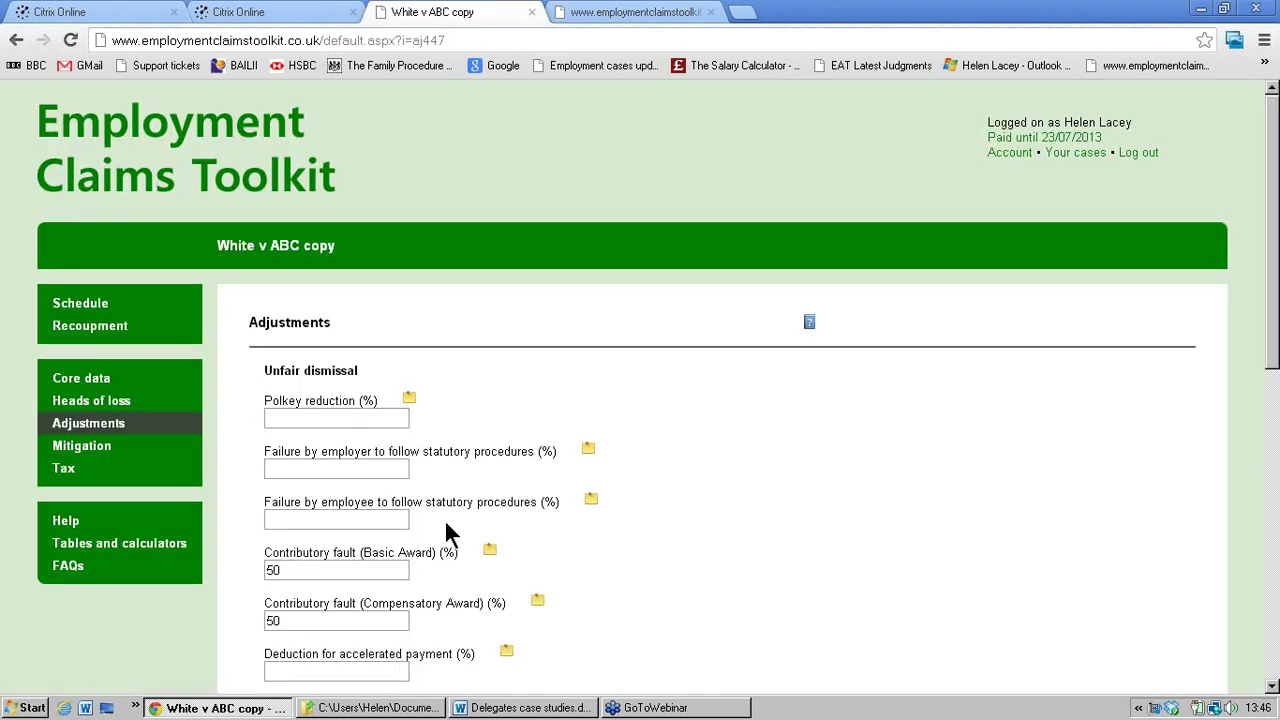
# - Review the contributory fault deductions and award totals in the detailed schedule of loss
pyautogui.click(105, 306)
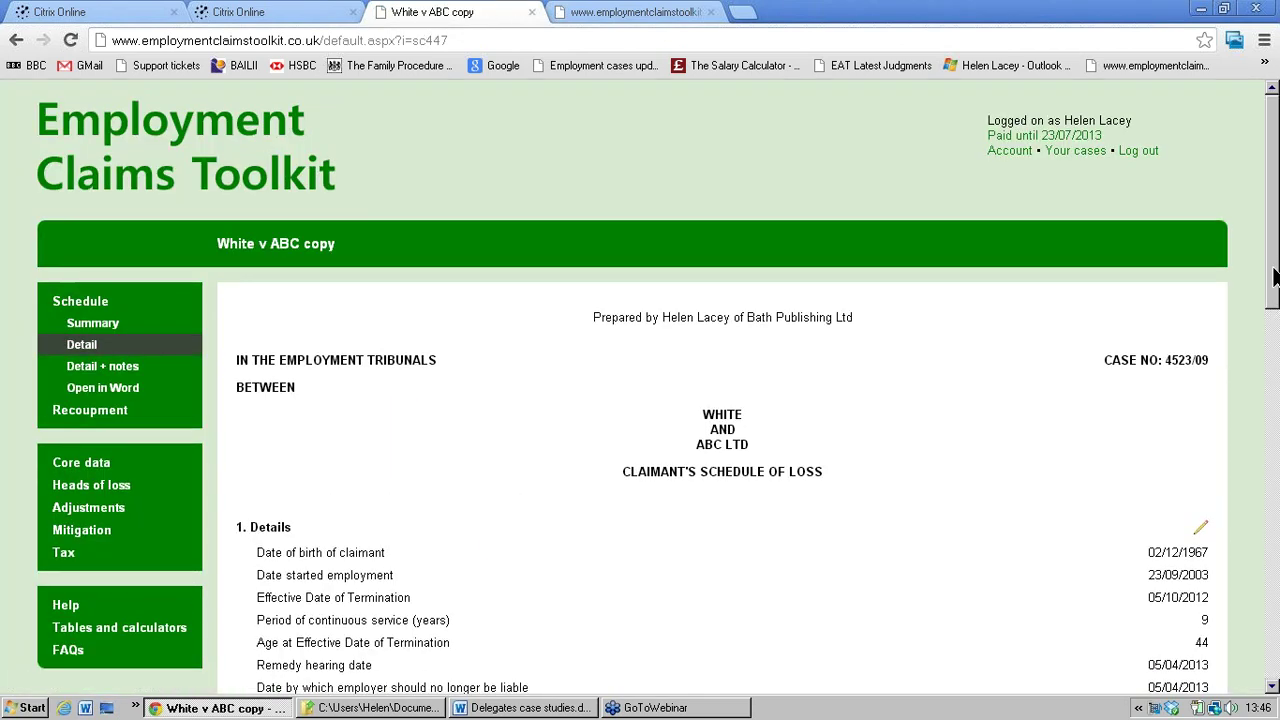
pyautogui.moveTo(1276, 277); pyautogui.dragTo(1276, 514)
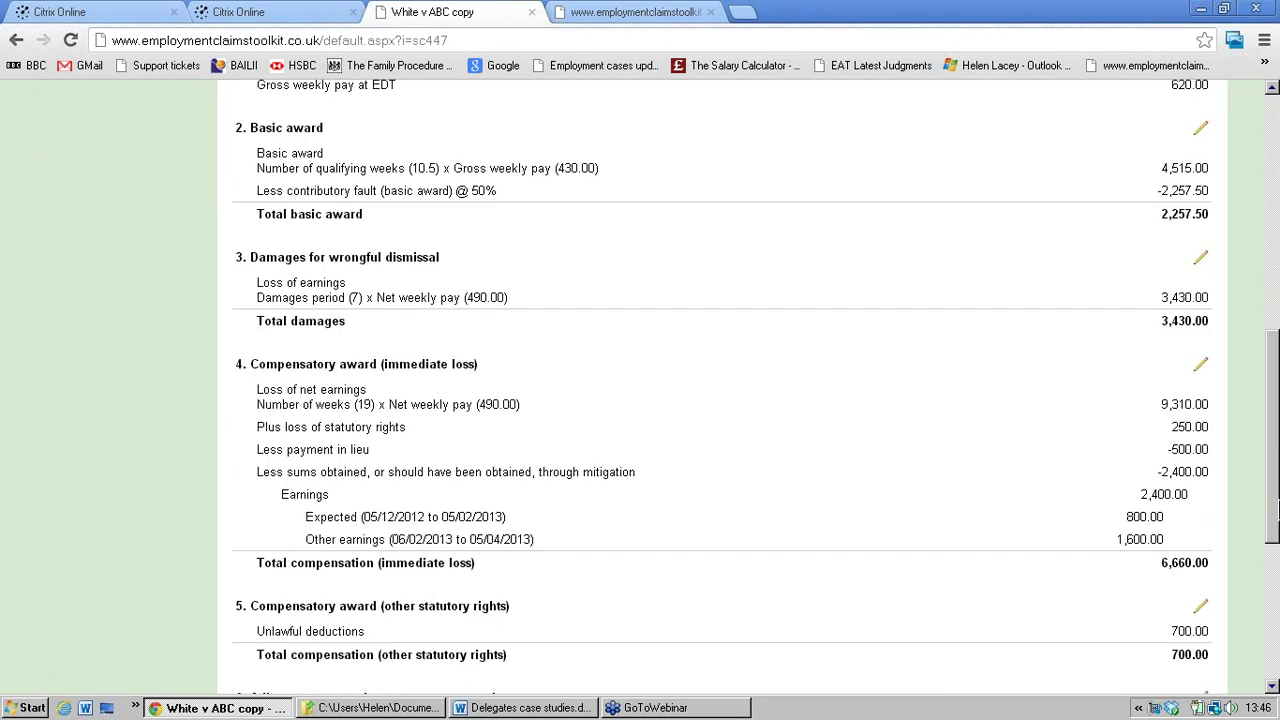
pyautogui.scroll(-1, 514, 597)
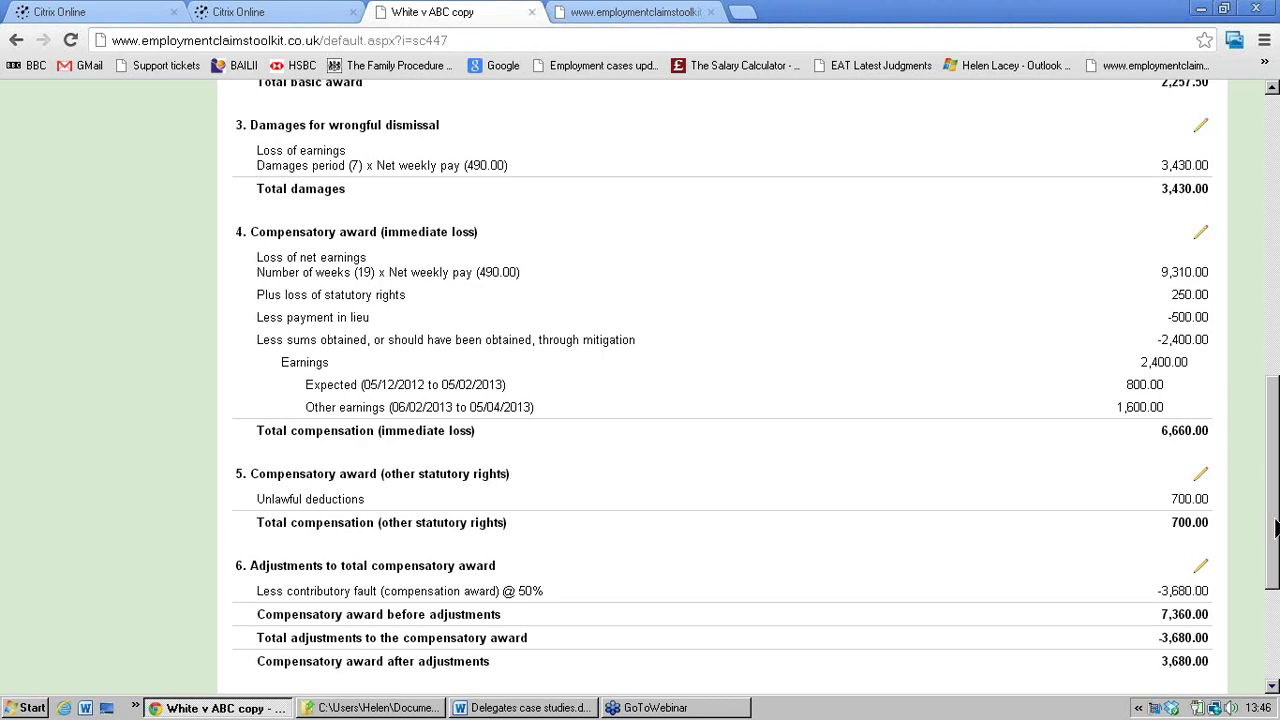
pyautogui.scroll(3, 623, 523)
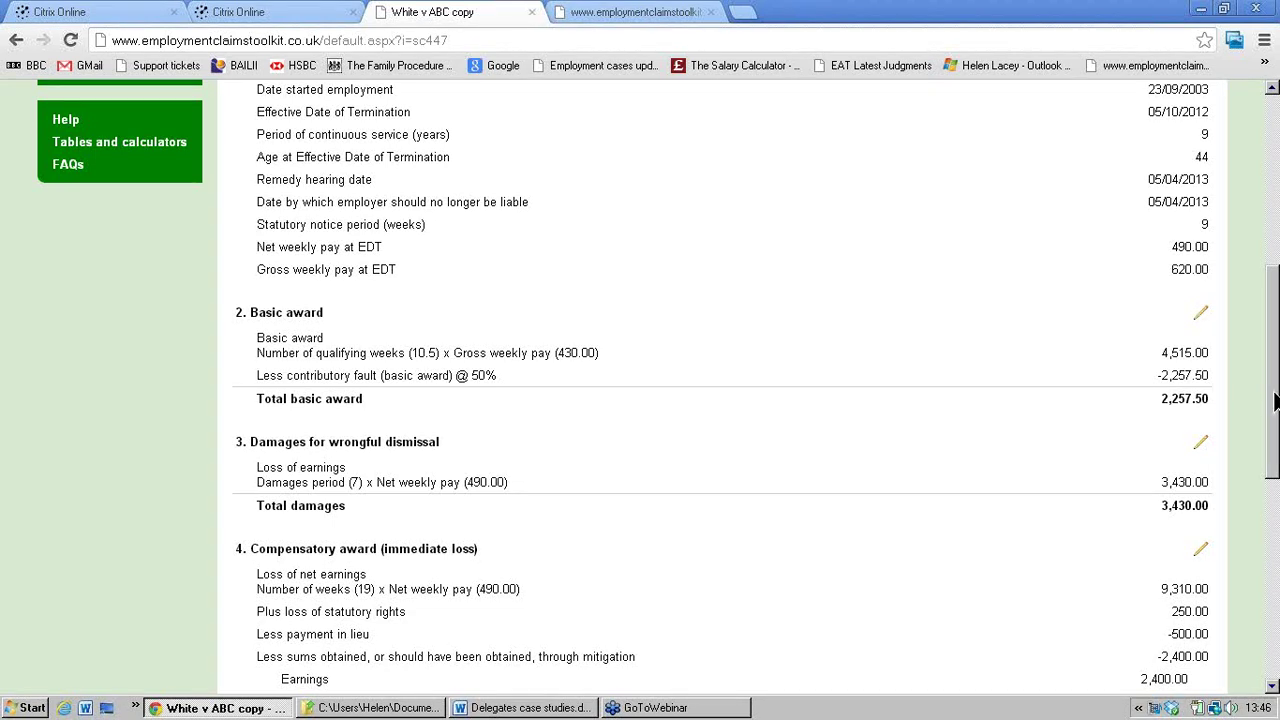
pyautogui.moveTo(1272, 402); pyautogui.dragTo(1276, 398)
pyautogui.scroll(5, 70, 330)
# - Set the date of remedies hearing to 21/06/2013 in the case's core data and save
pyautogui.click(70, 330)
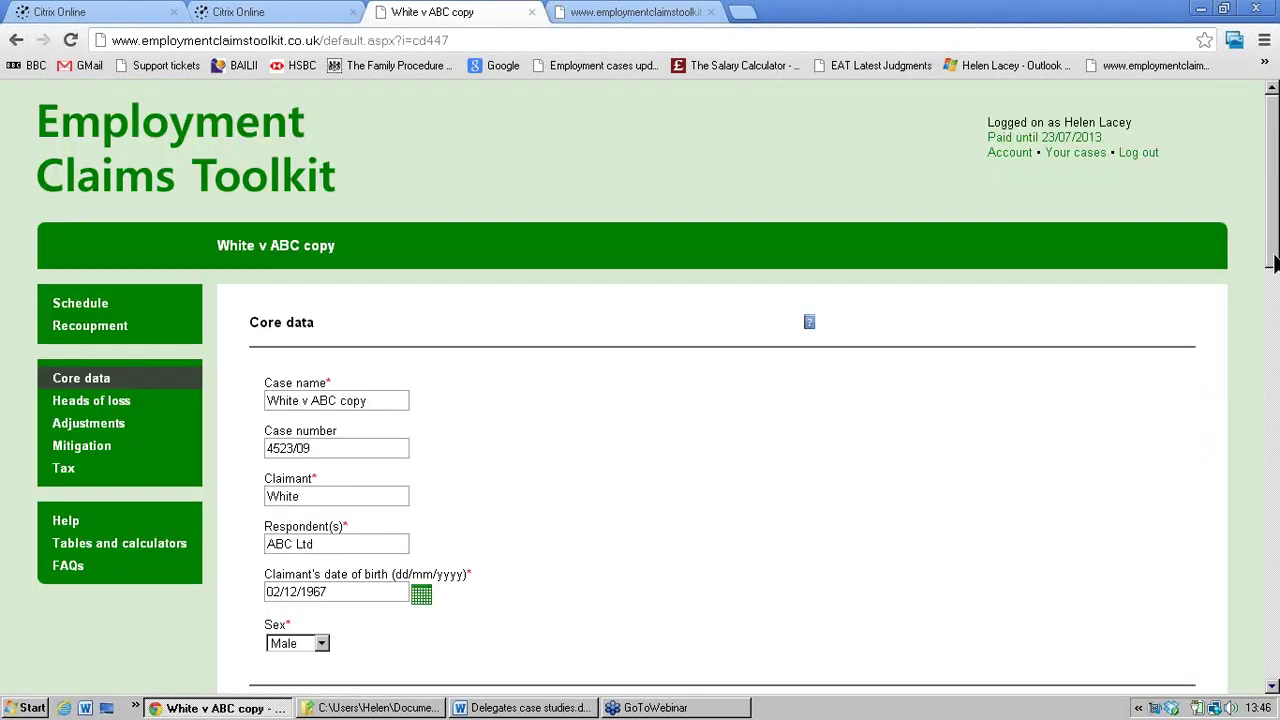
pyautogui.moveTo(1274, 262); pyautogui.dragTo(1272, 368)
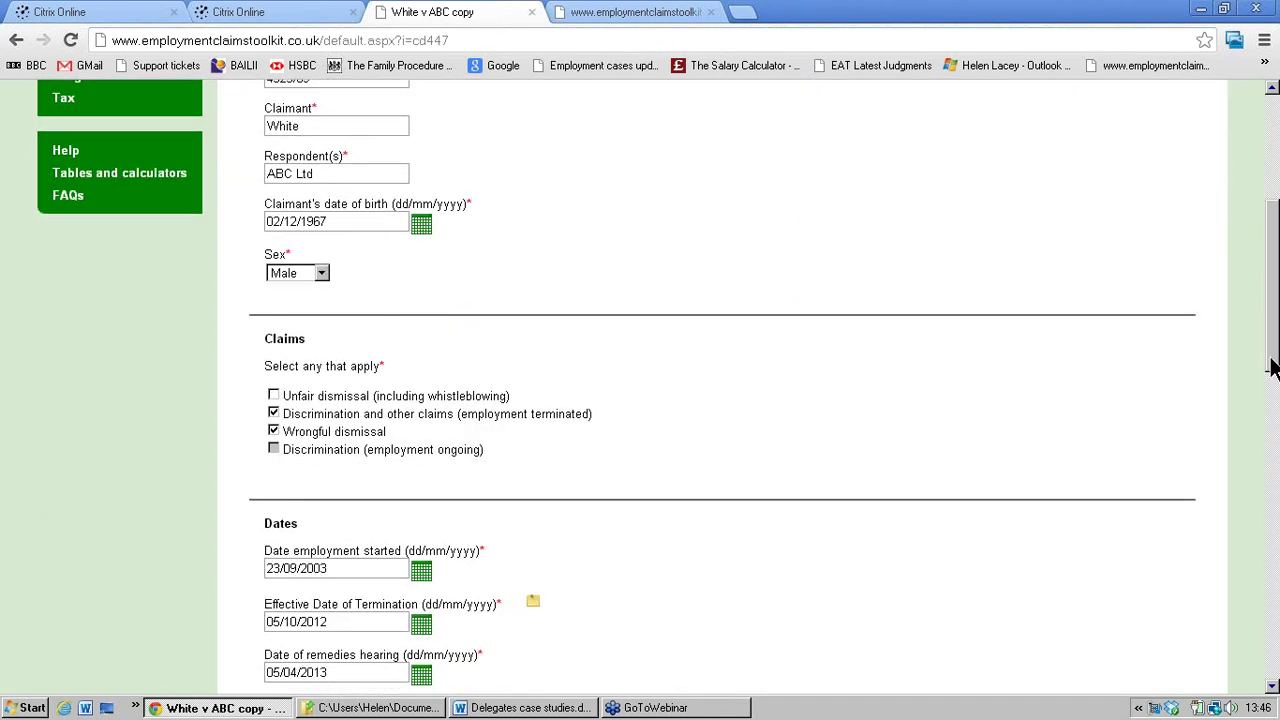
pyautogui.moveTo(1272, 368); pyautogui.dragTo(1272, 448)
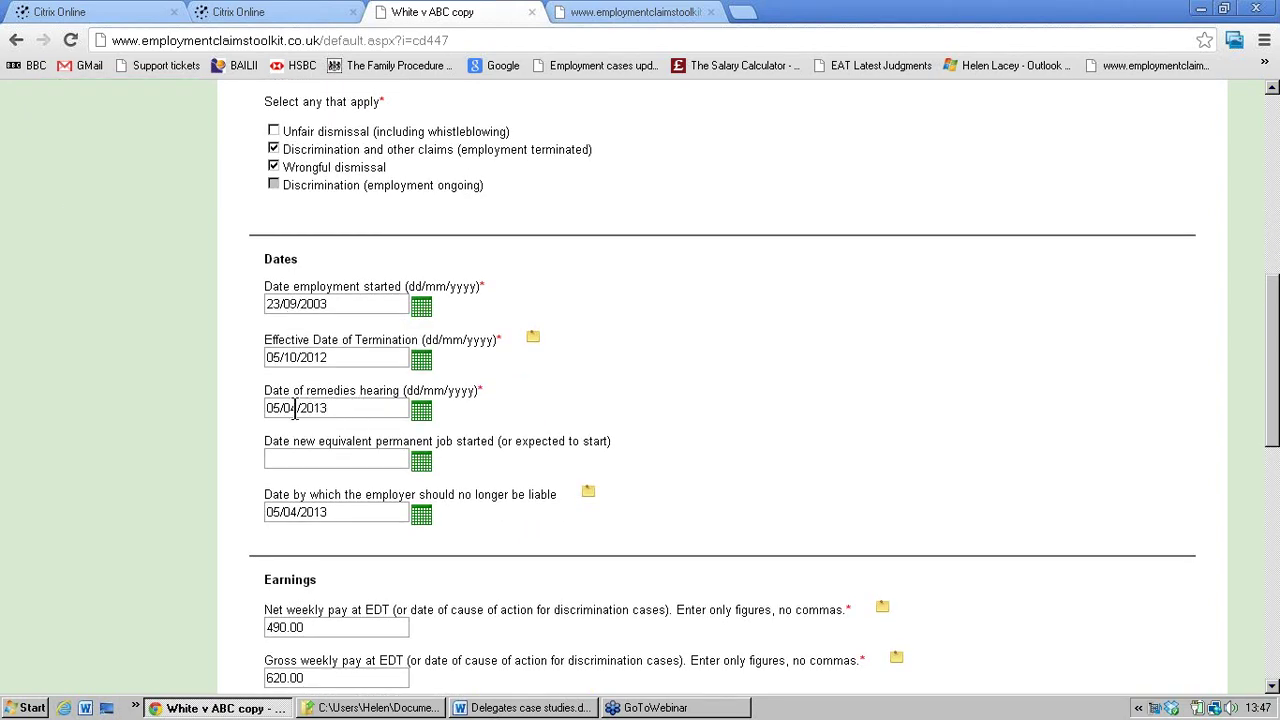
pyautogui.moveTo(297, 412); pyautogui.dragTo(252, 390)
pyautogui.write('21/06')
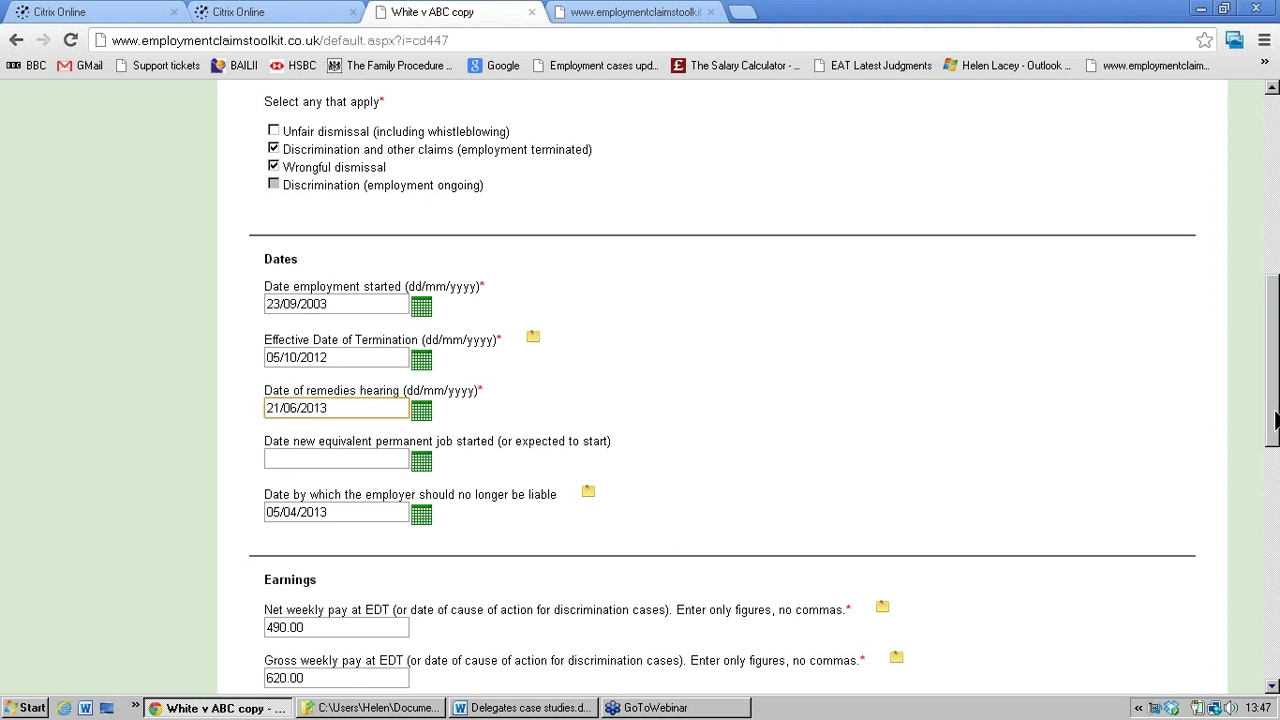
pyautogui.scroll(-8, 1272, 430)
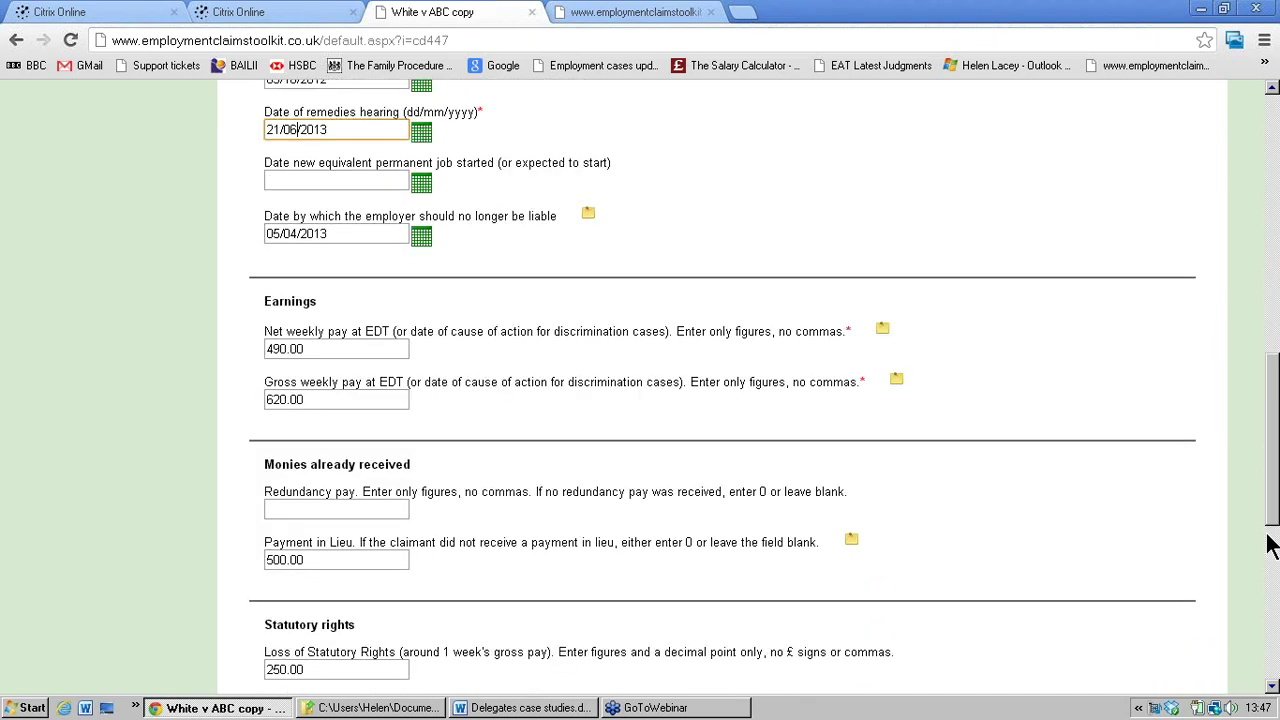
pyautogui.click(270, 550)
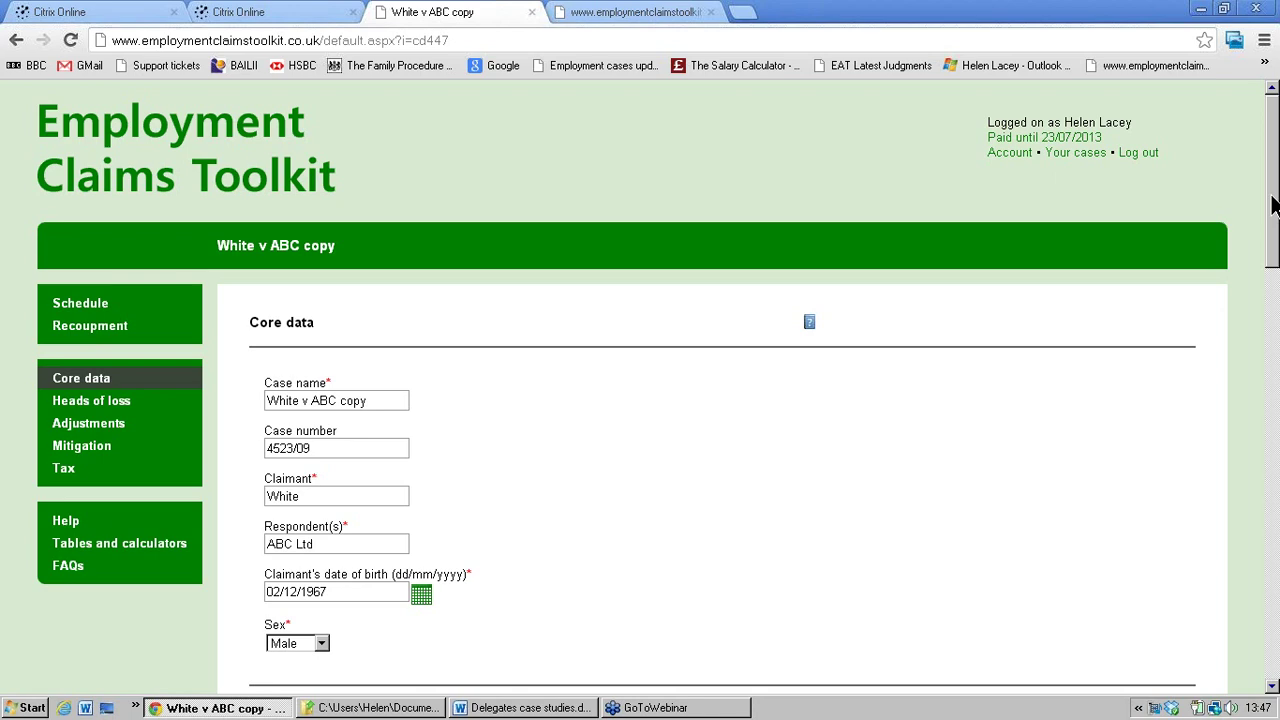
# - Check the dates in the core data, then examine the immediate loss calculation in the detailed schedule
pyautogui.moveTo(1272, 205); pyautogui.dragTo(1275, 373)
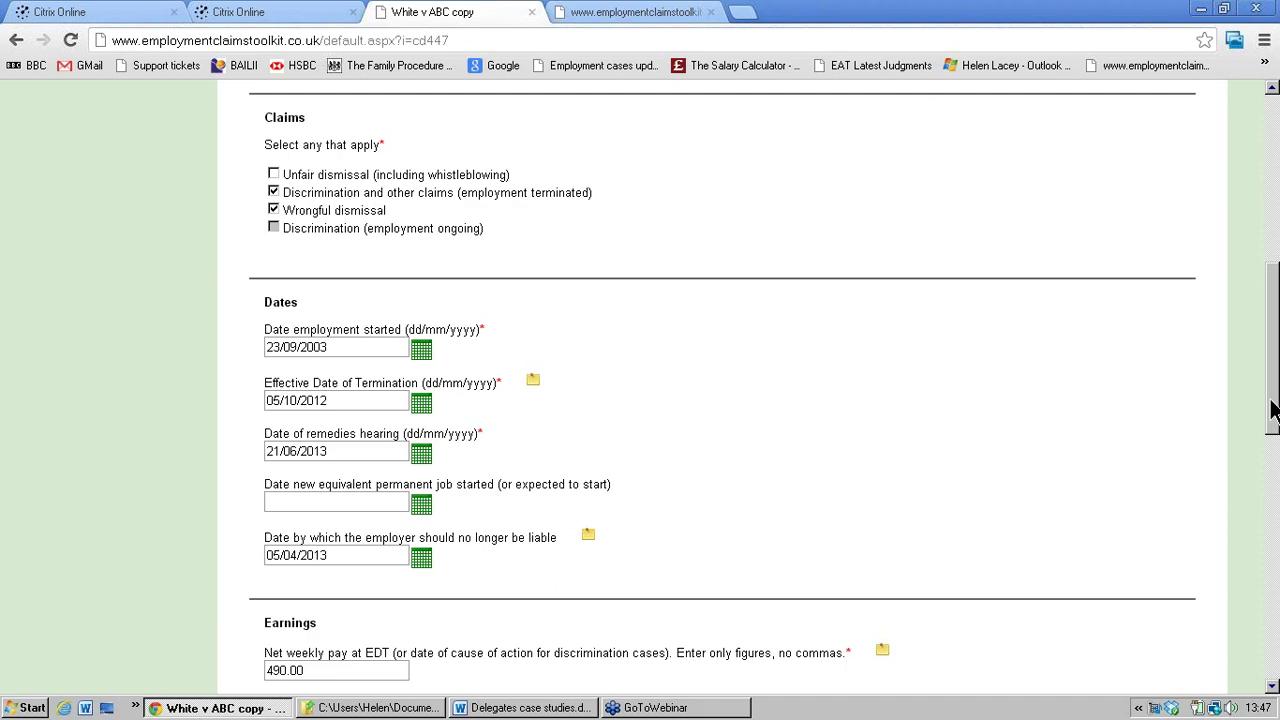
pyautogui.moveTo(1272, 410); pyautogui.dragTo(1272, 95)
pyautogui.click(82, 306)
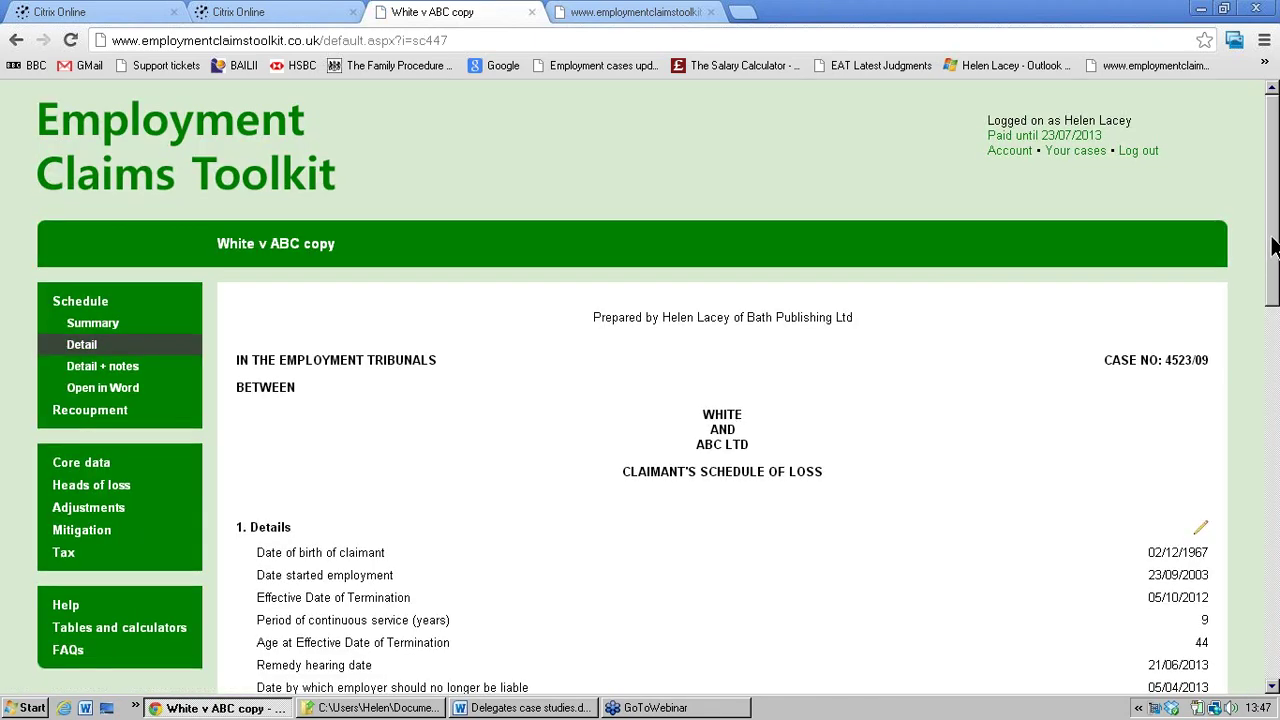
pyautogui.scroll(-8, 1274, 247)
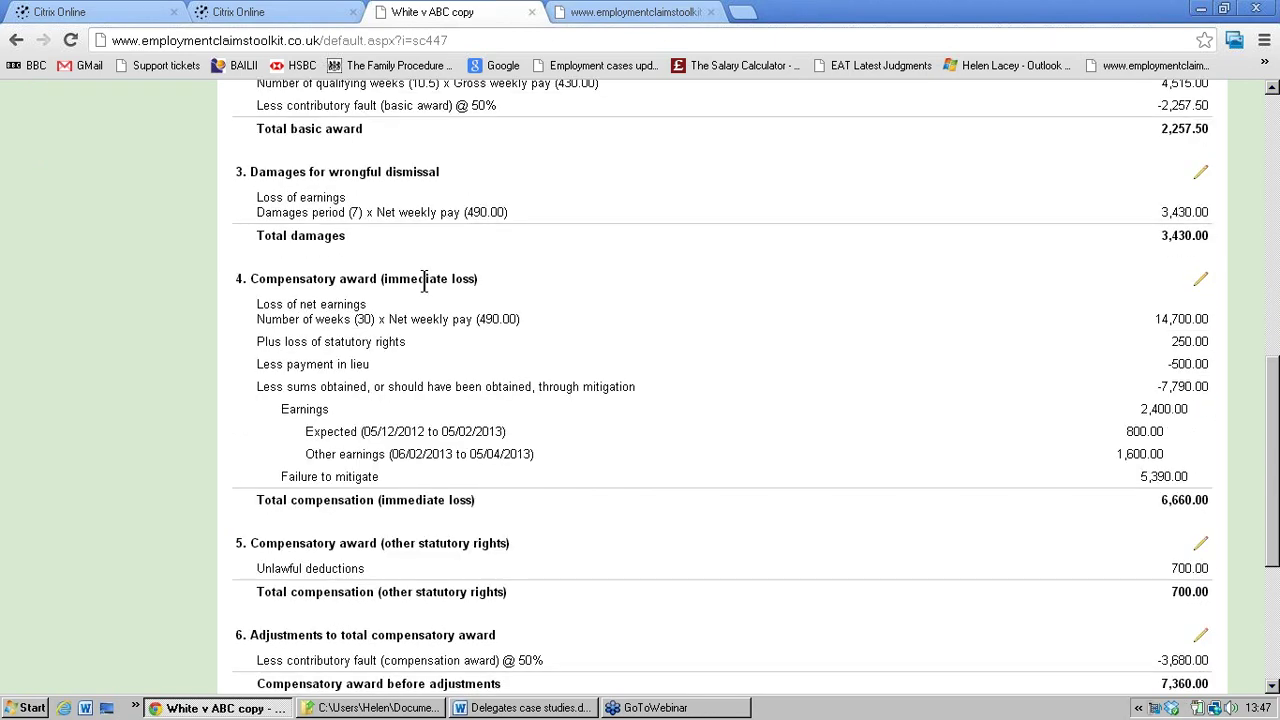